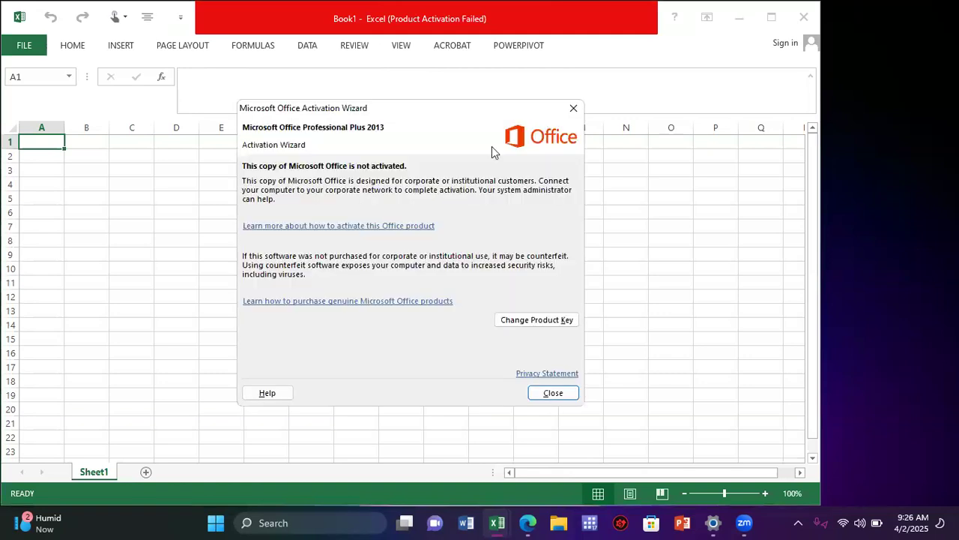
Dismiss the Office activation notice and view the AutoSum options in the function library
{"action": "left_click", "coordinate": [573, 112]}
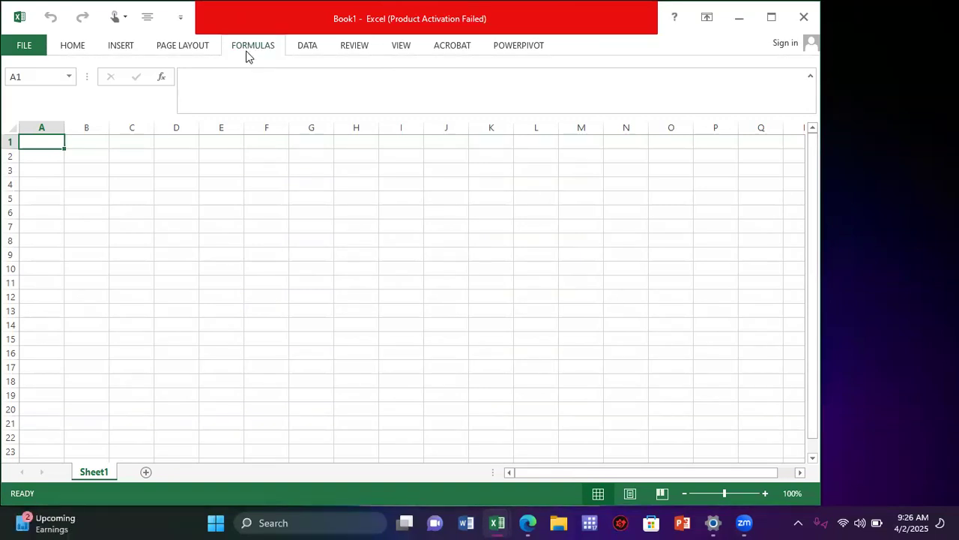
{"action": "left_click", "coordinate": [257, 46]}
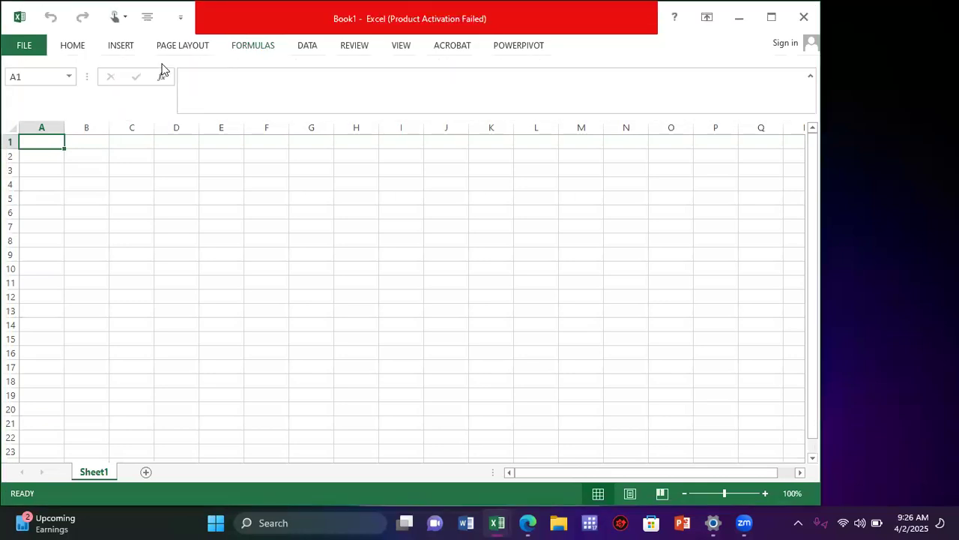
{"action": "left_click", "coordinate": [250, 47]}
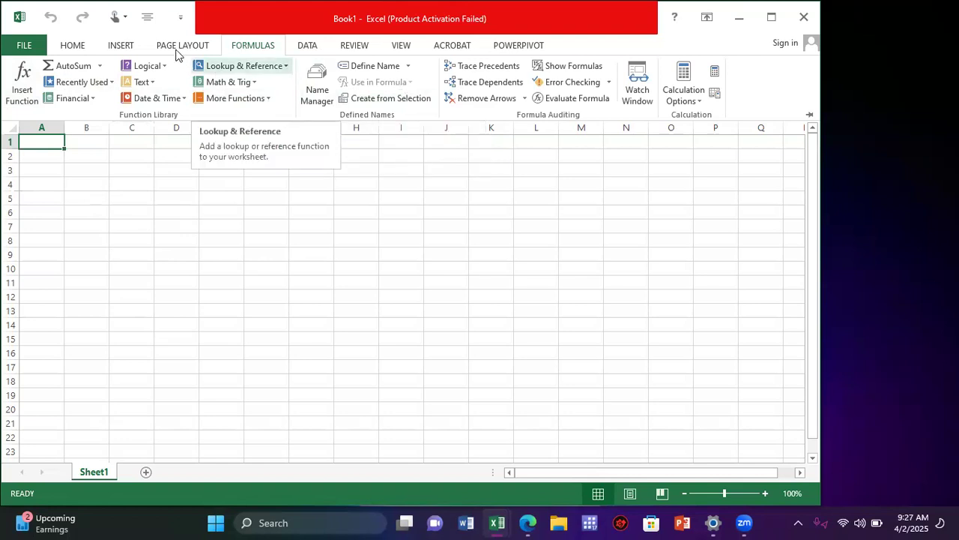
{"action": "left_click", "coordinate": [100, 67]}
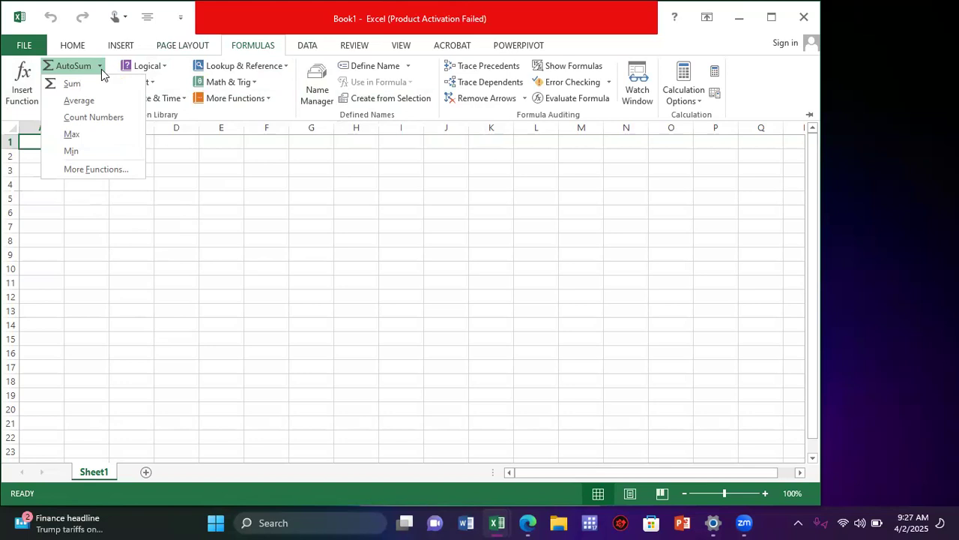
{"action": "left_click", "coordinate": [123, 228]}
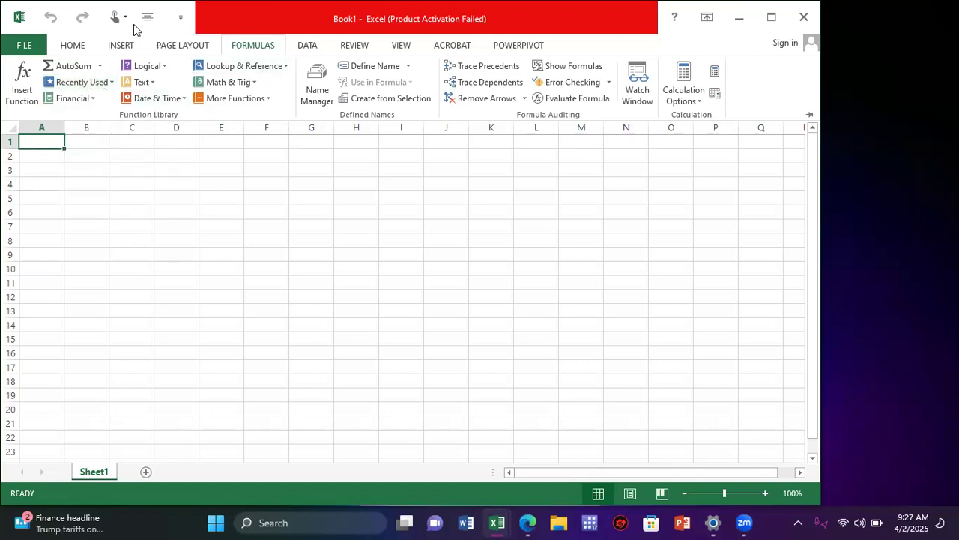
{"action": "left_click", "coordinate": [92, 102]}
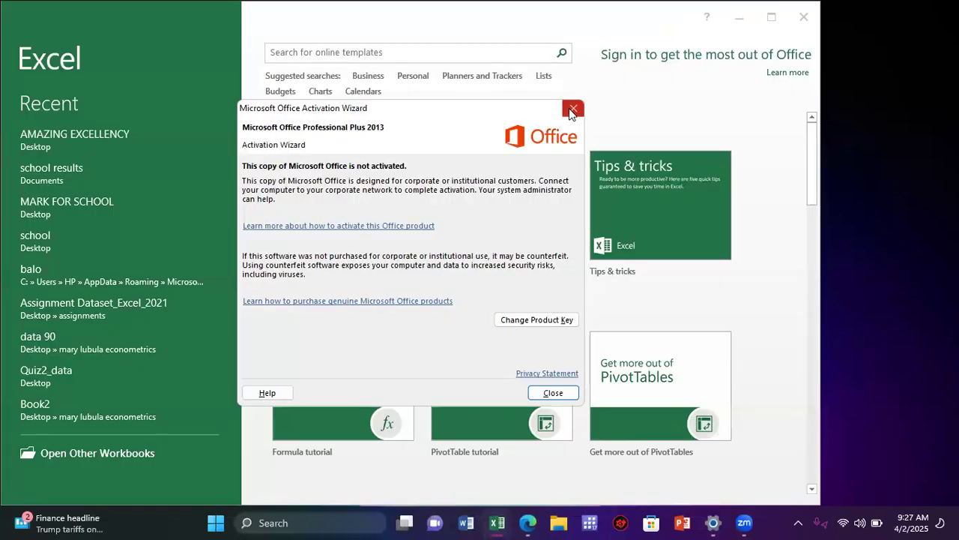
Dismiss the Office activation notice and create a new blank workbook
{"action": "left_click", "coordinate": [572, 110]}
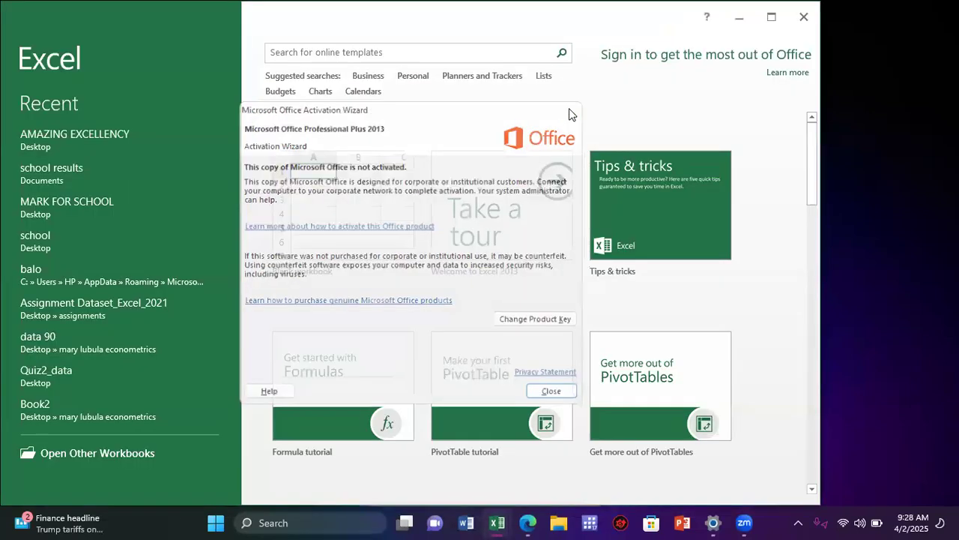
{"action": "left_click", "coordinate": [381, 197]}
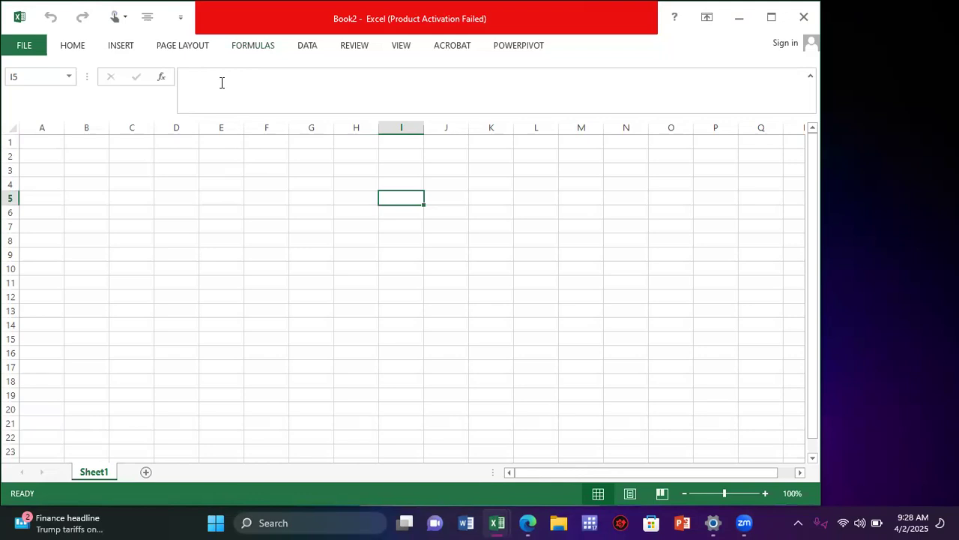
Examine the Logical and the Lookup & Reference function lists in the function library
{"action": "left_click", "coordinate": [252, 45]}
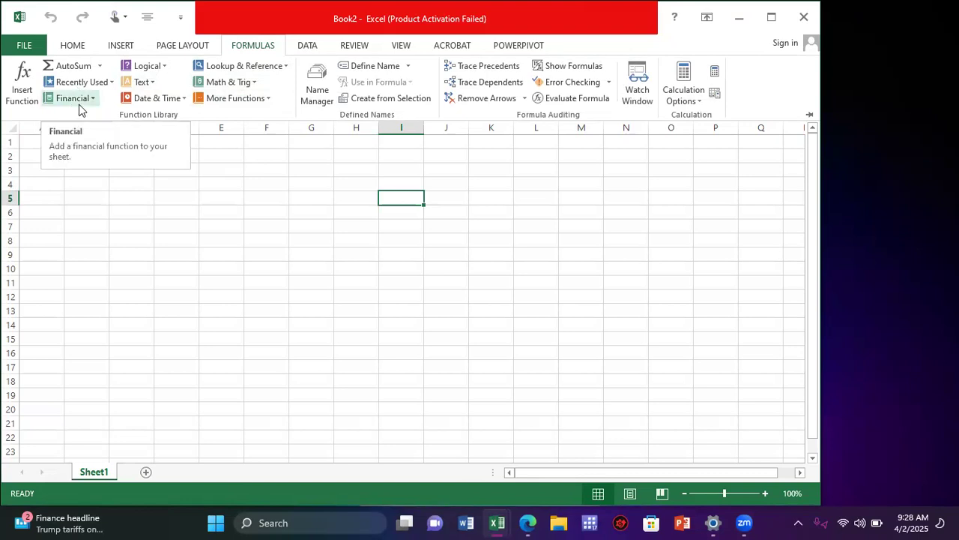
{"action": "left_click", "coordinate": [165, 72]}
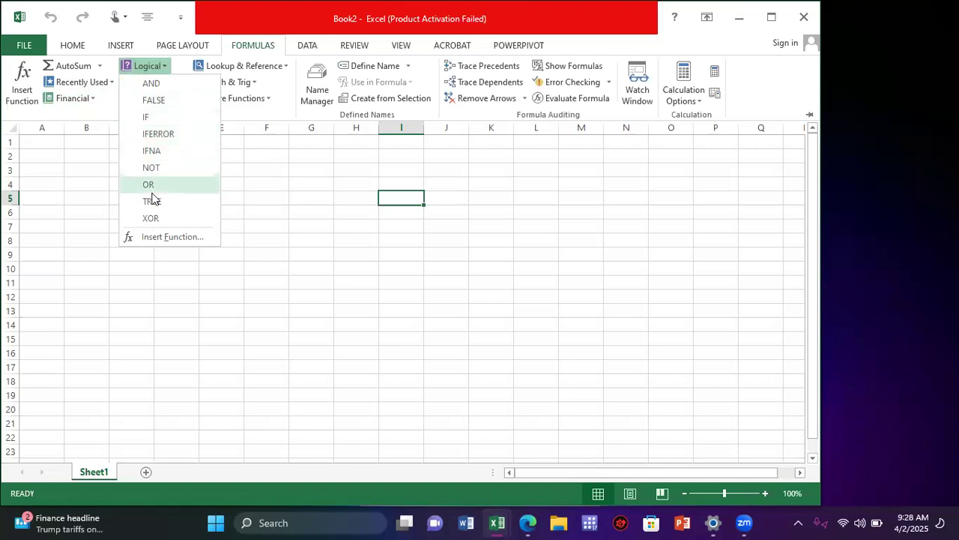
{"action": "left_click", "coordinate": [151, 299]}
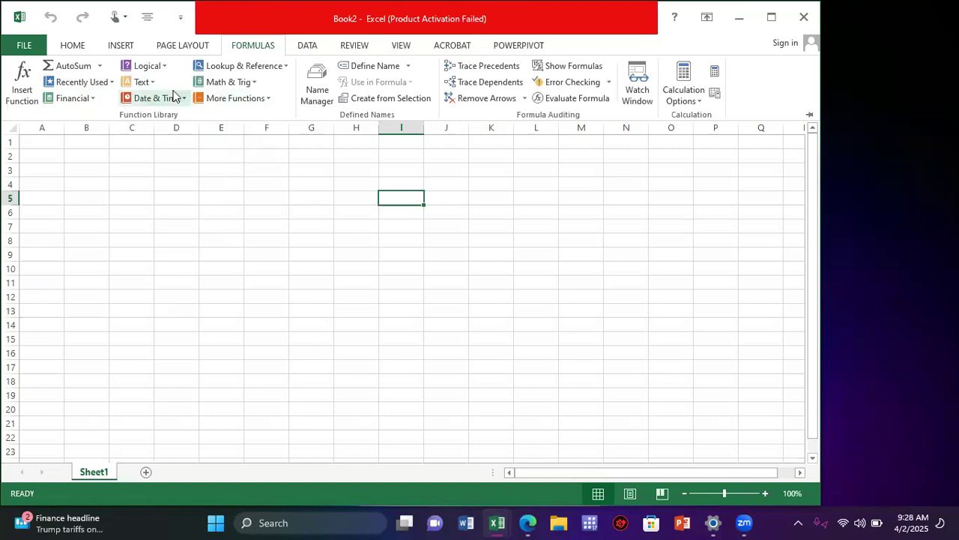
{"action": "left_click", "coordinate": [287, 69]}
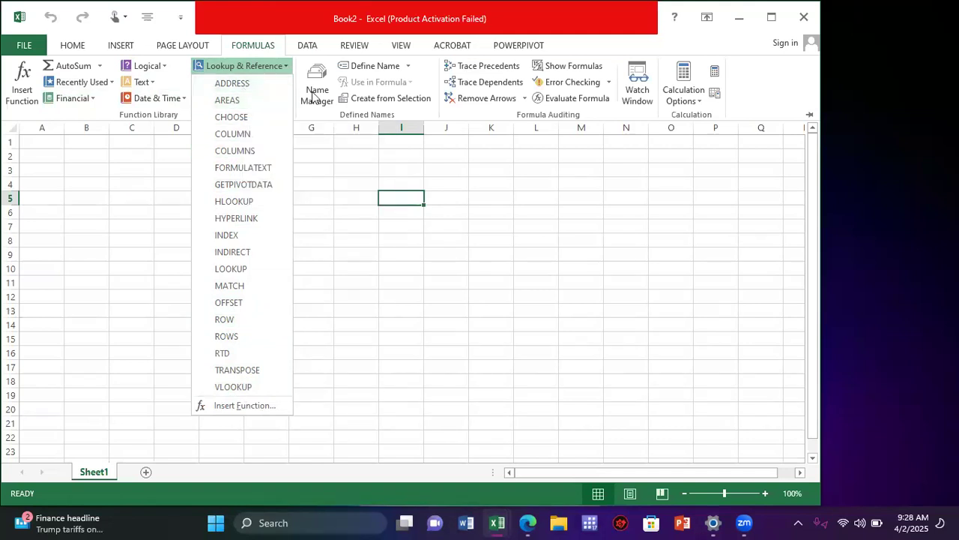
{"action": "left_click", "coordinate": [314, 193]}
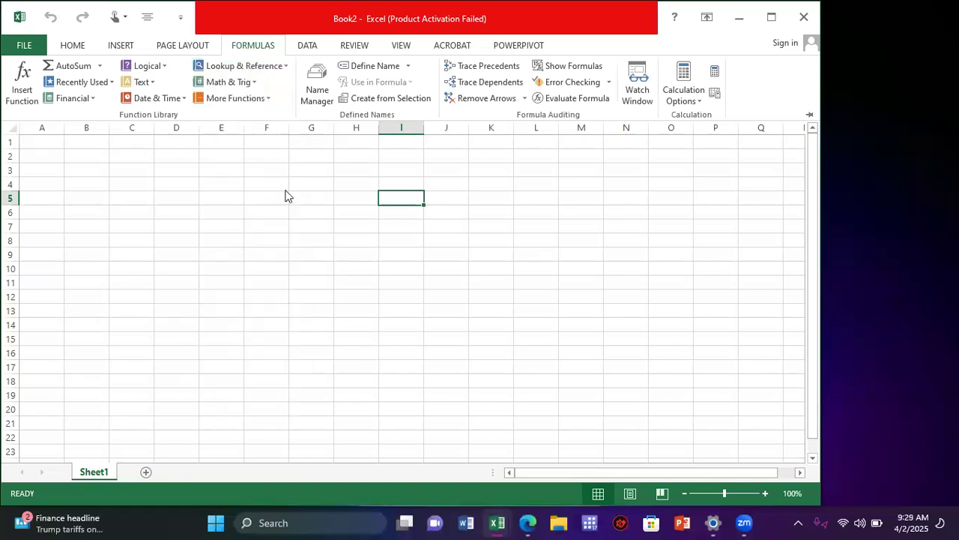
Examine the whole list of Math & Trig functions and the categories under More Functions
{"action": "left_click", "coordinate": [257, 84]}
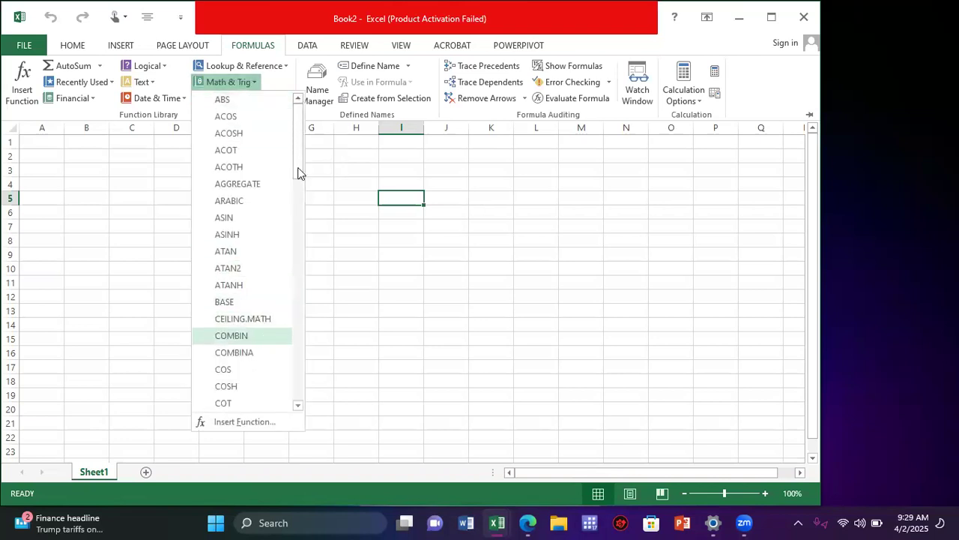
{"action": "left_click", "coordinate": [297, 199]}
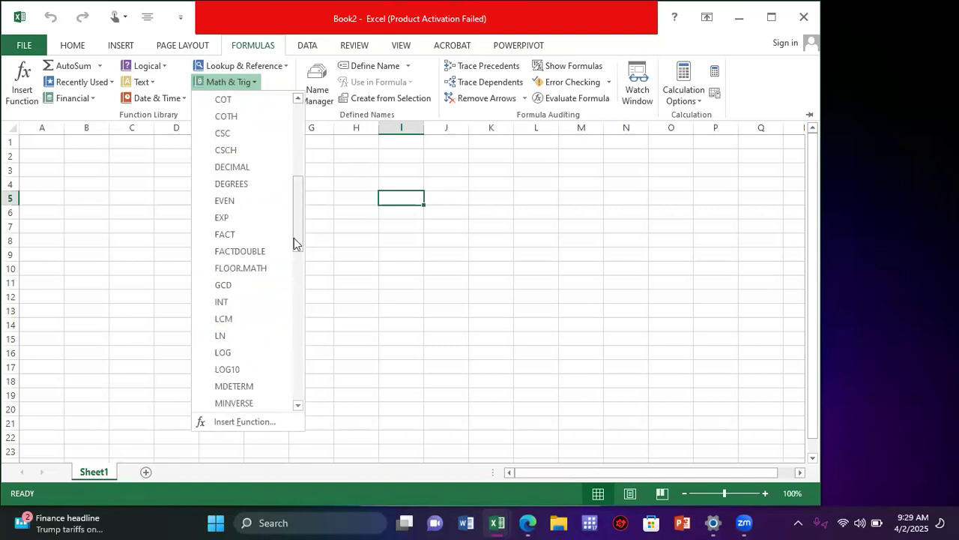
{"action": "left_click", "coordinate": [297, 268]}
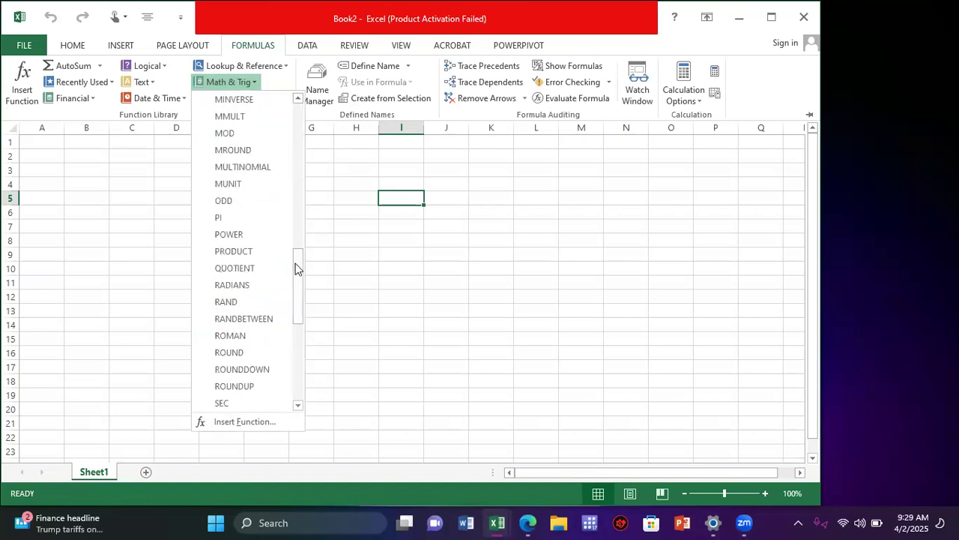
{"action": "left_click", "coordinate": [297, 345]}
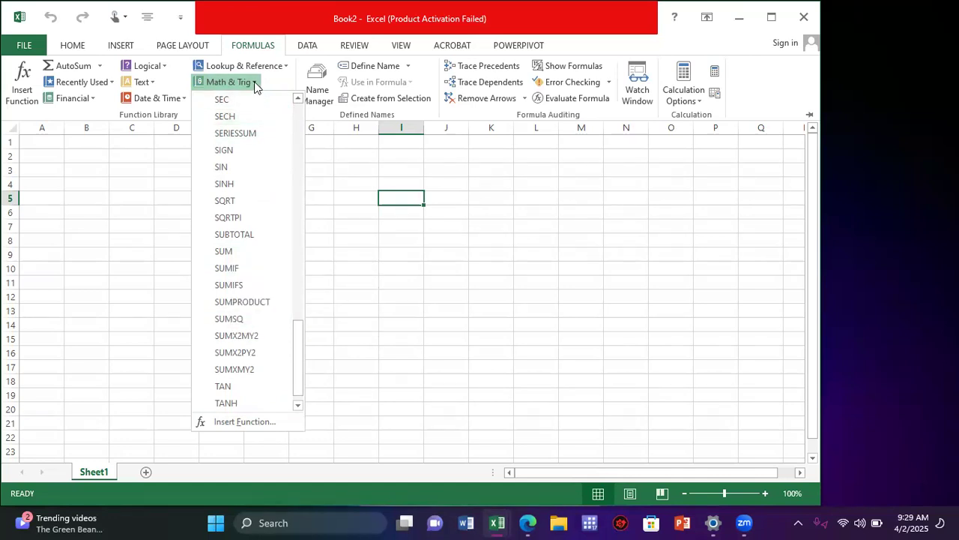
{"action": "key", "text": "Escape"}
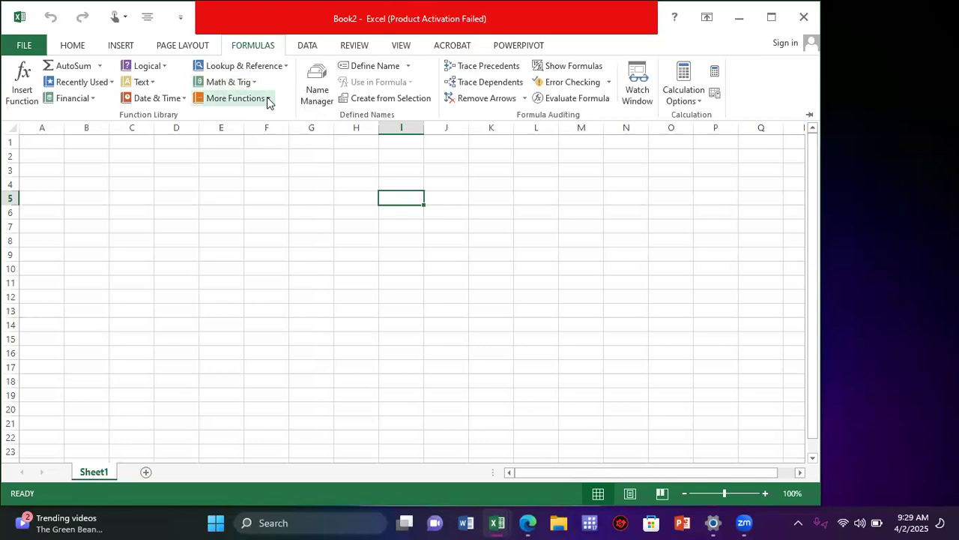
{"action": "left_click", "coordinate": [266, 100]}
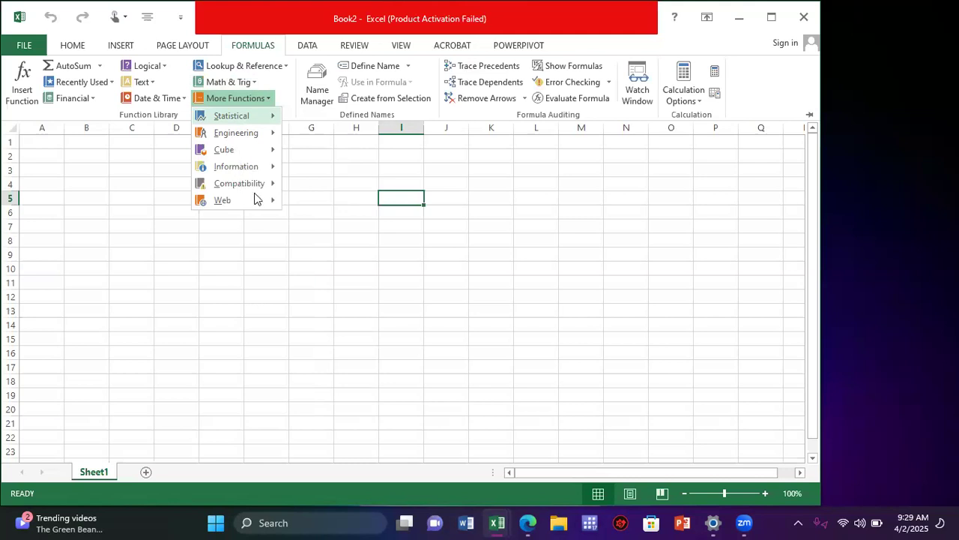
{"action": "mouse_move", "coordinate": [249, 204]}
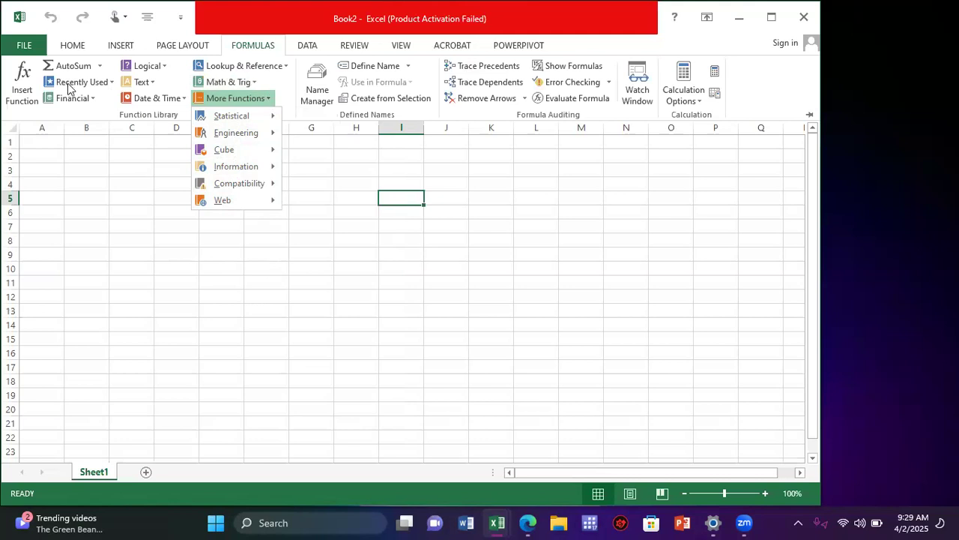
{"action": "left_click", "coordinate": [285, 151]}
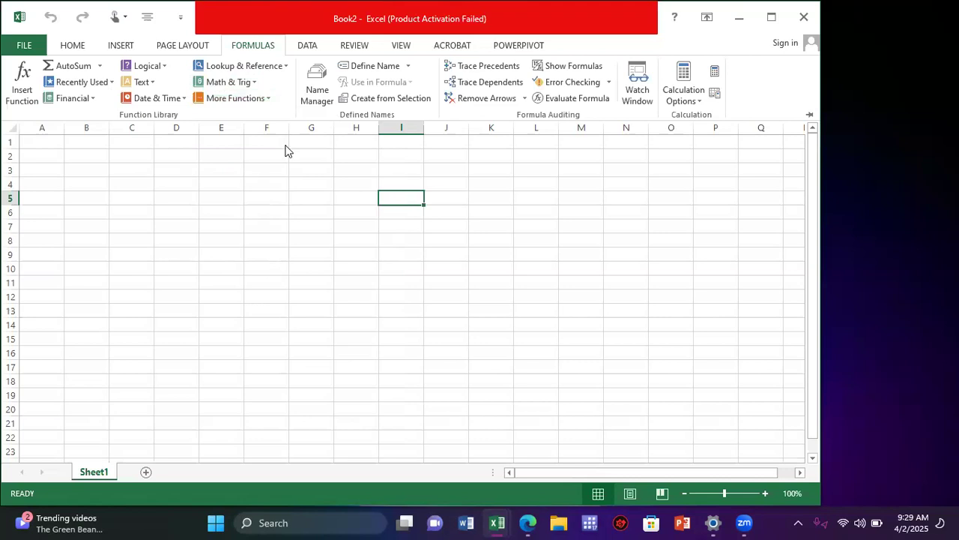
Search the Insert Function dialog for "sum", then close it without inserting a function
{"action": "left_click", "coordinate": [21, 81]}
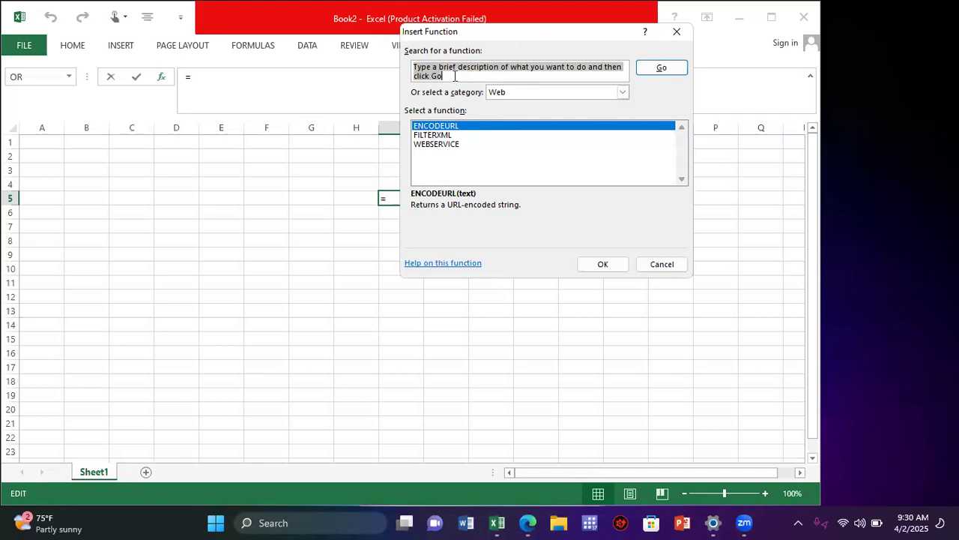
{"action": "key", "text": "BackSpace"}
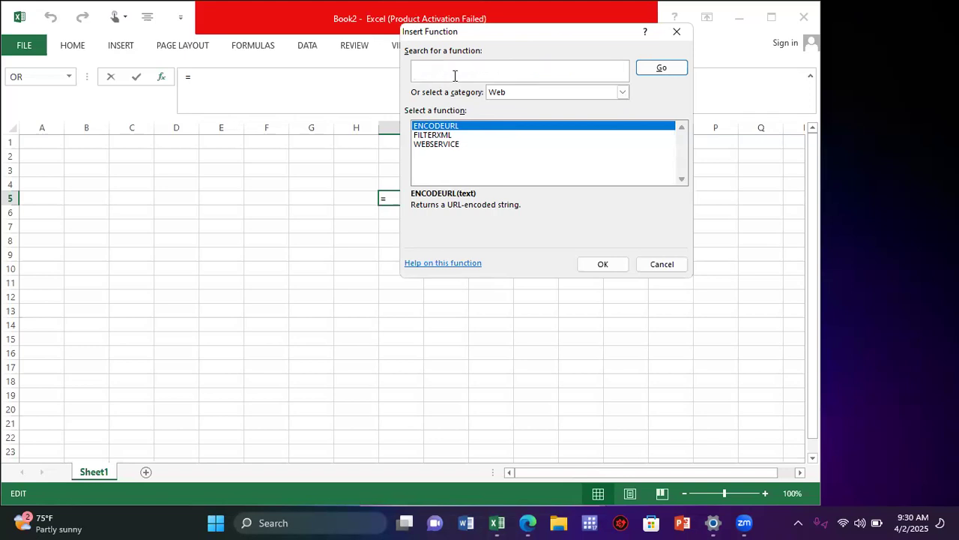
{"action": "type", "text": "sum"}
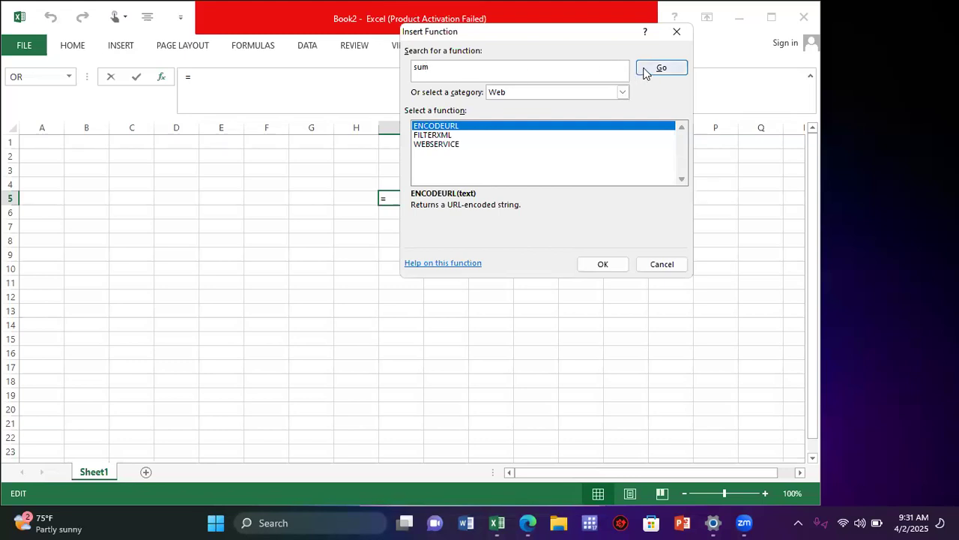
{"action": "left_click", "coordinate": [644, 71]}
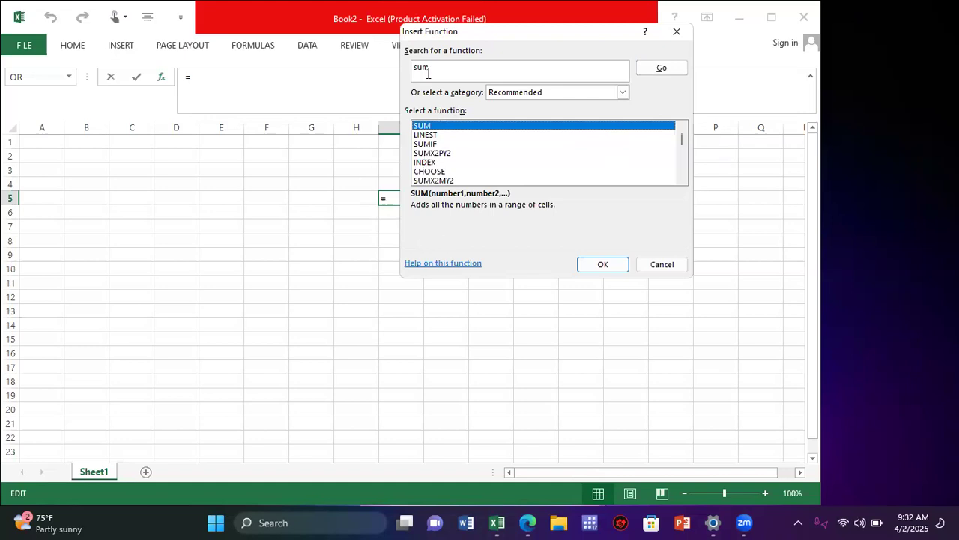
{"action": "left_click", "coordinate": [677, 34]}
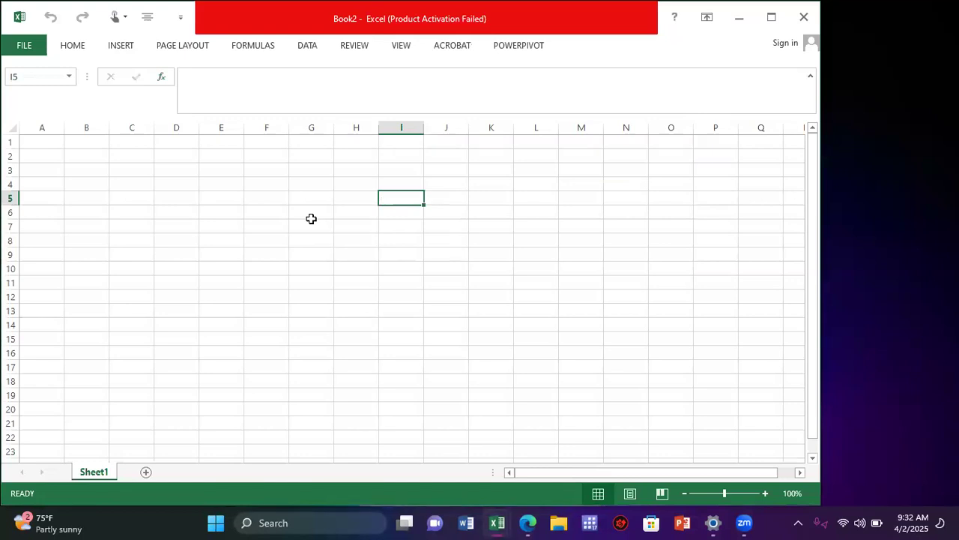
Enter the column headers "girls", "boys", "marks" and "percent" in cells A3 to D3
{"action": "left_click", "coordinate": [46, 155]}
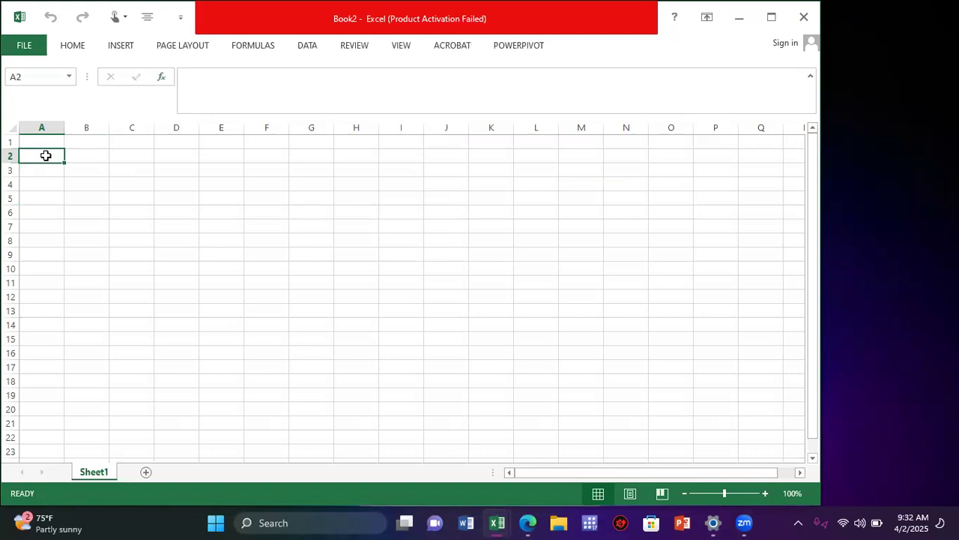
{"action": "left_click", "coordinate": [55, 168]}
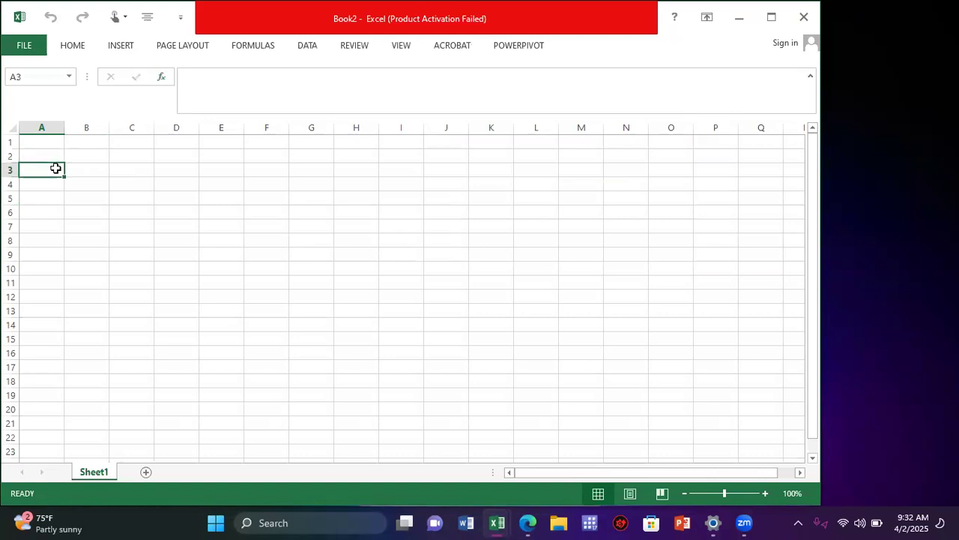
{"action": "type", "text": "girls"}
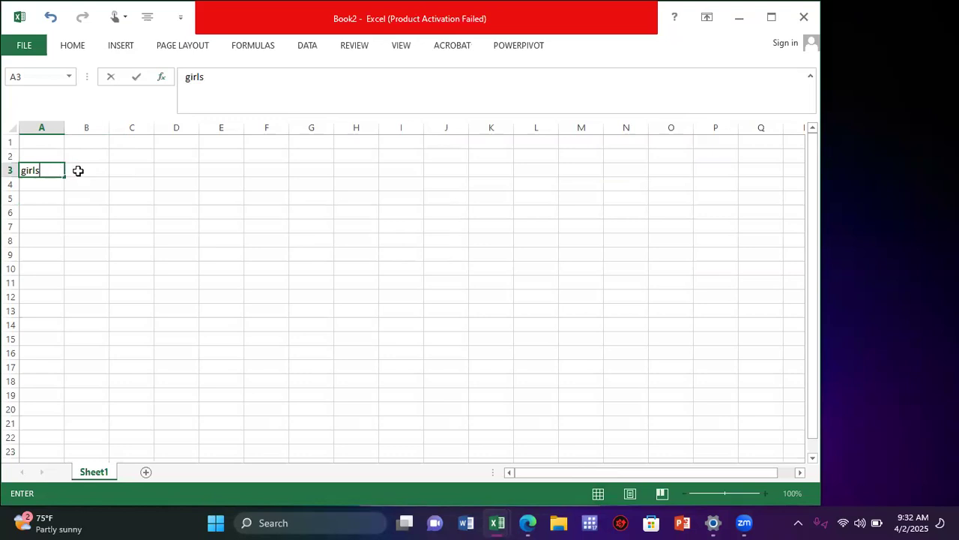
{"action": "left_click", "coordinate": [78, 170]}
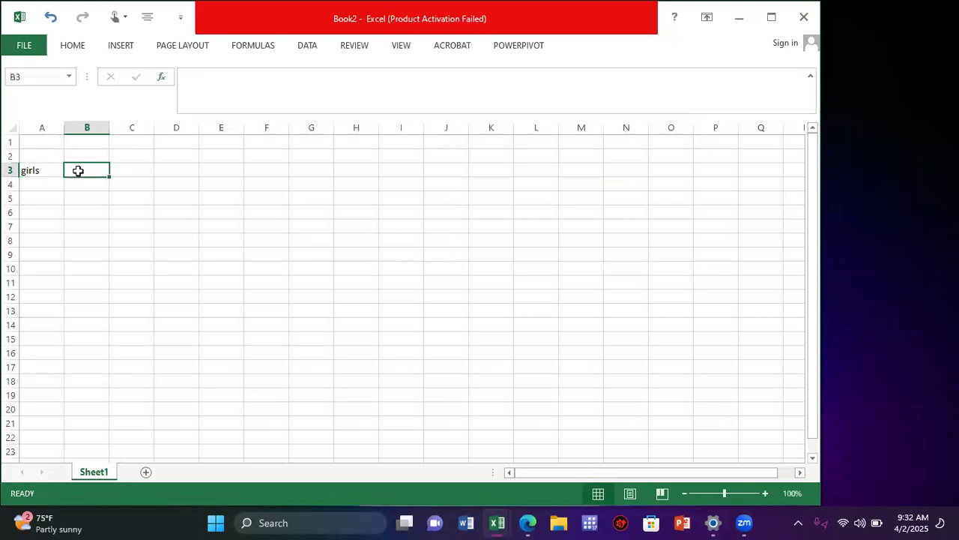
{"action": "type", "text": "bo"}
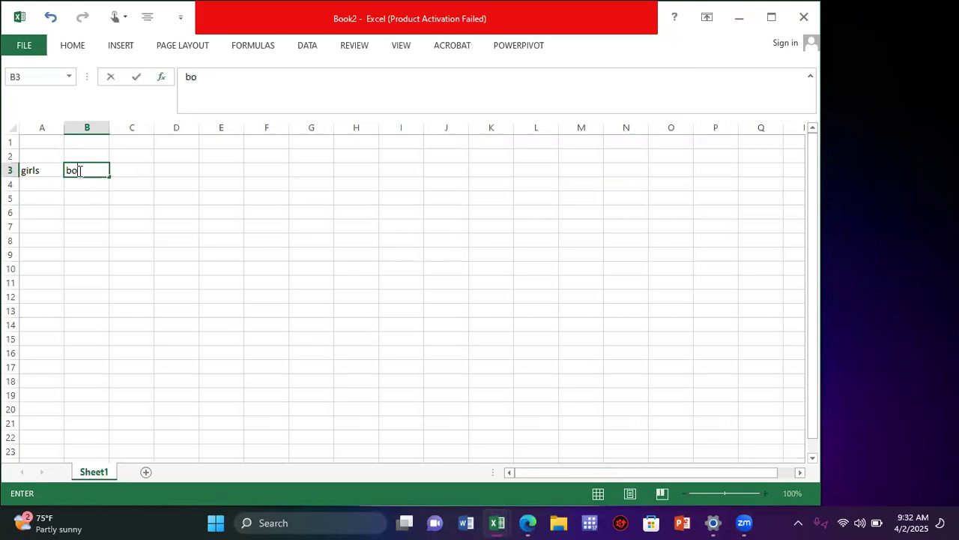
{"action": "type", "text": "ys"}
{"action": "left_click", "coordinate": [125, 174]}
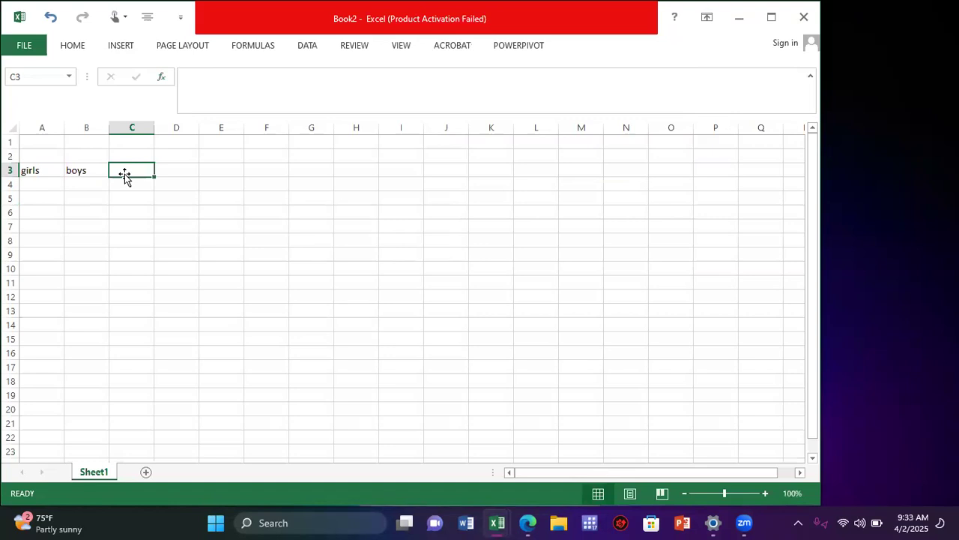
{"action": "type", "text": "mark"}
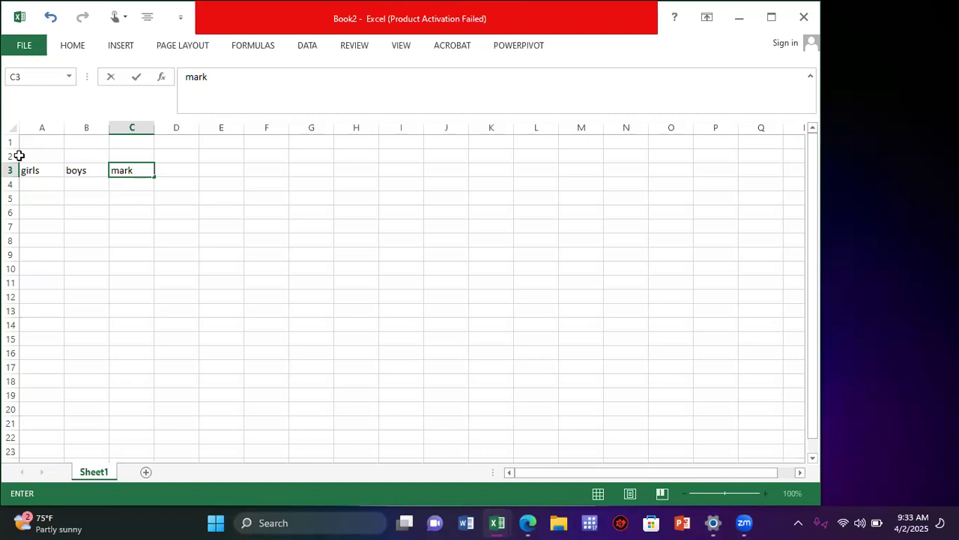
{"action": "type", "text": "s"}
{"action": "left_click", "coordinate": [176, 169]}
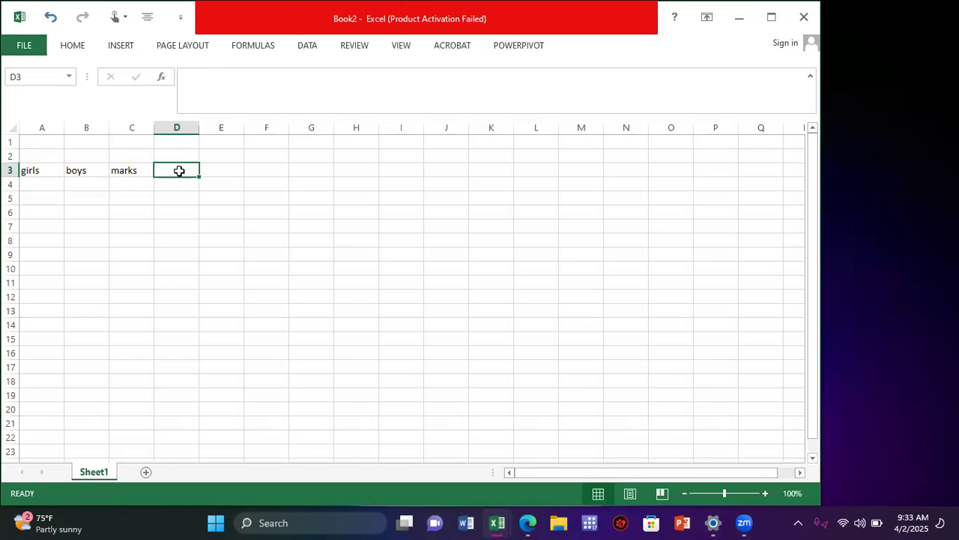
{"action": "type", "text": "percent"}
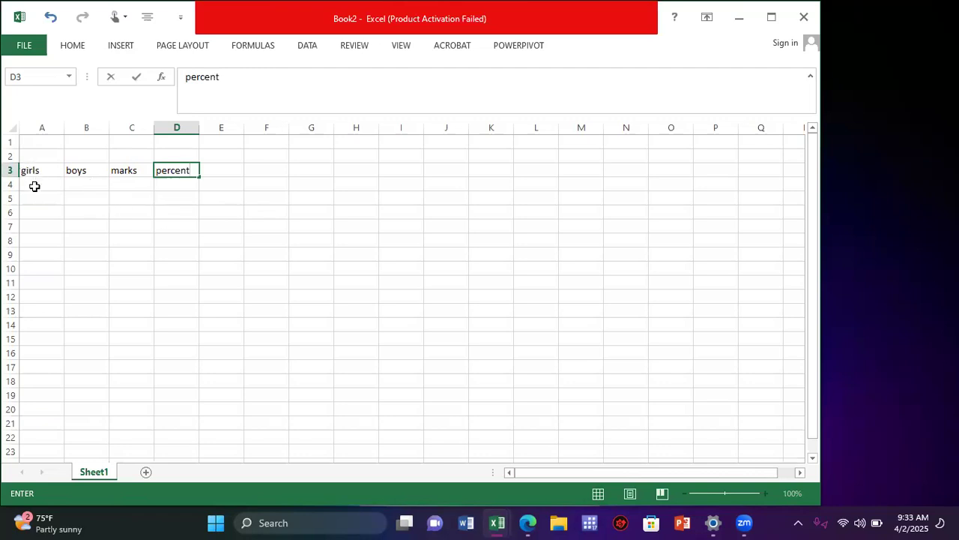
Enter the first three girls' first names in cells A4 to A6
{"action": "left_click", "coordinate": [34, 186]}
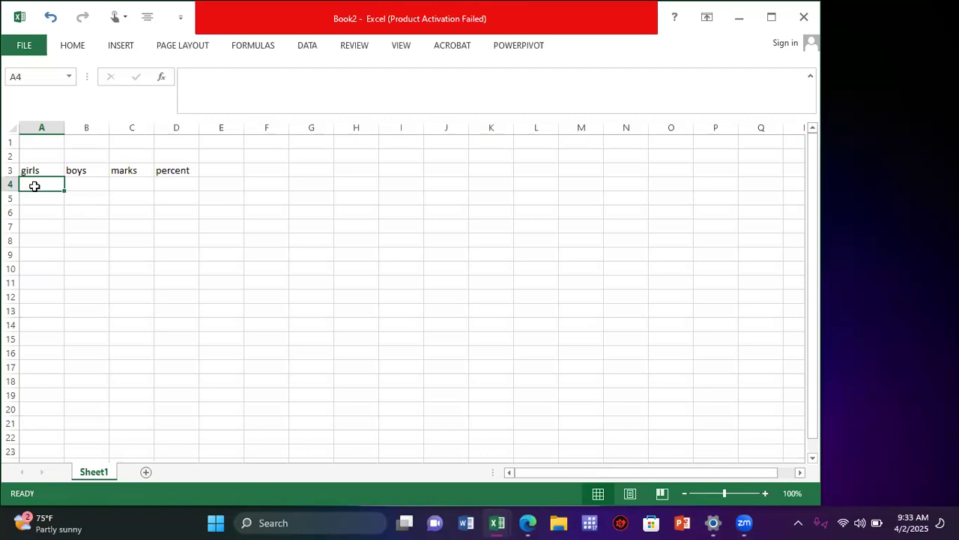
{"action": "type", "text": "mary"}
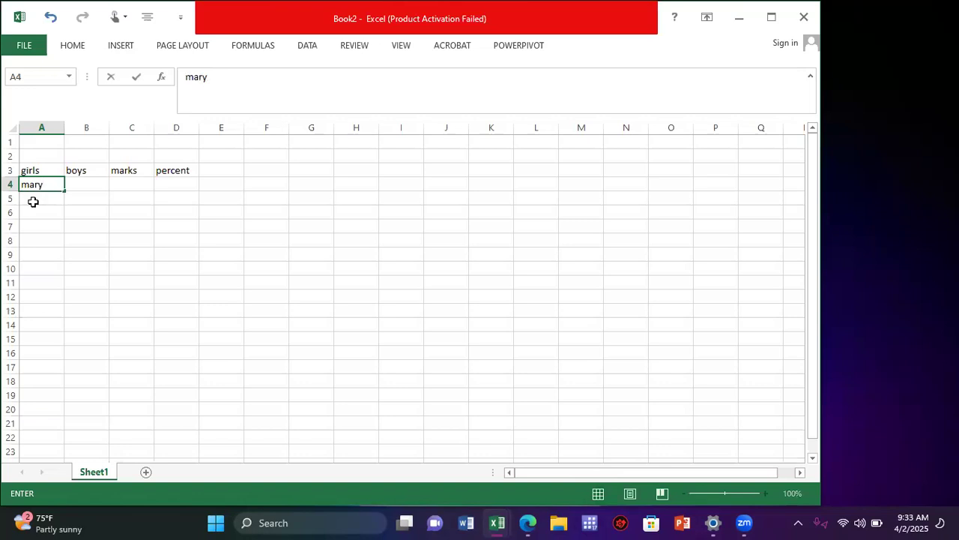
{"action": "left_click", "coordinate": [33, 203]}
{"action": "type", "text": "vasty"}
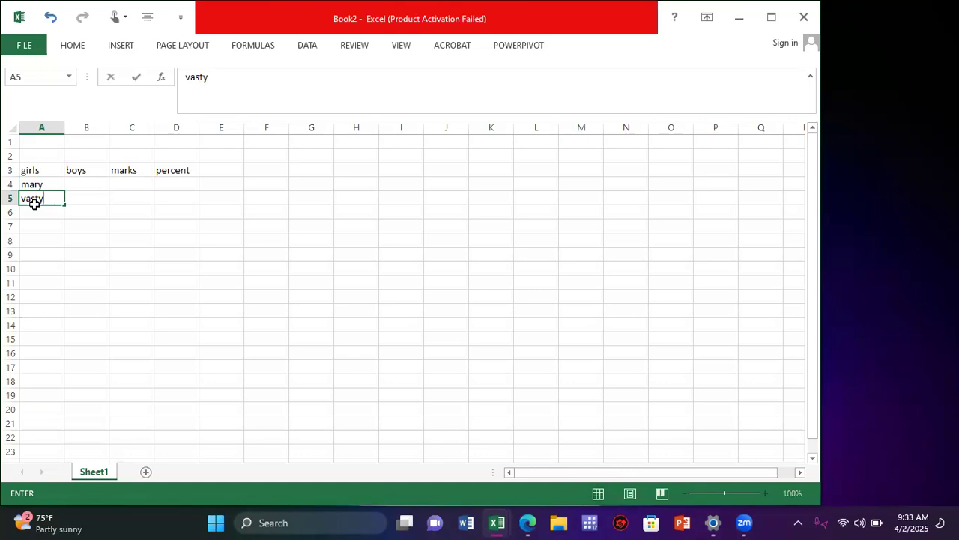
{"action": "key", "text": "Return"}
{"action": "type", "text": "saliya"}
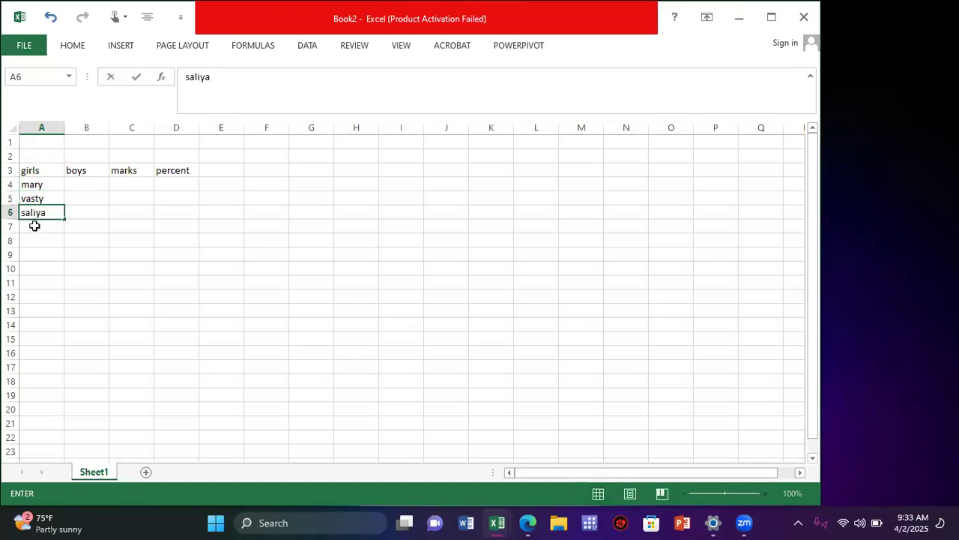
Enter two more girls' first names in cells A7 and A8, correcting the spelling of the one in A8
{"action": "left_click", "coordinate": [35, 226]}
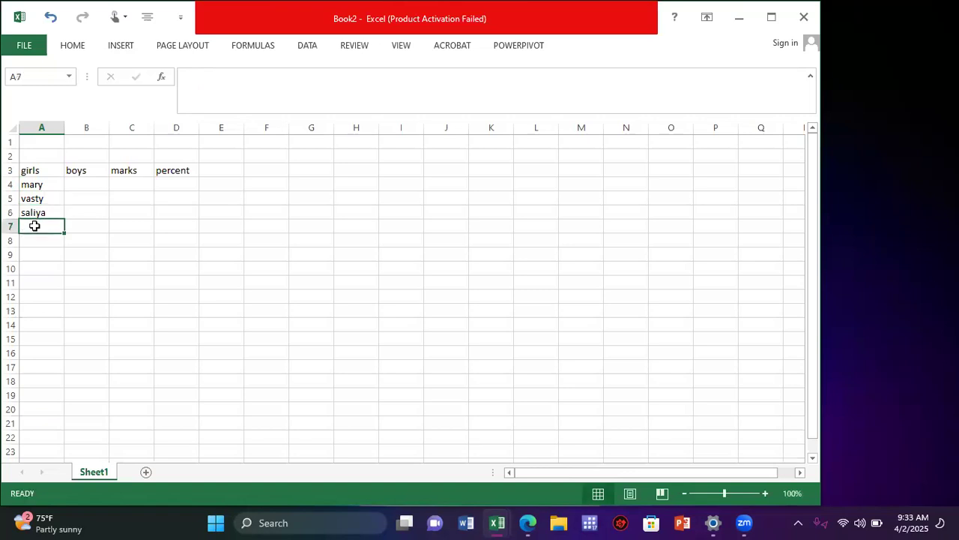
{"action": "type", "text": "flo"}
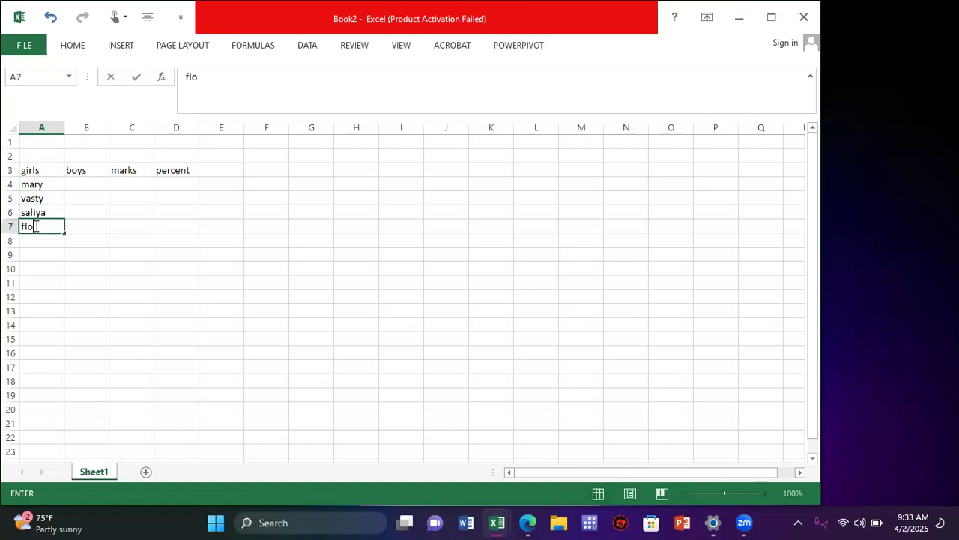
{"action": "type", "text": "rence"}
{"action": "left_click", "coordinate": [36, 237]}
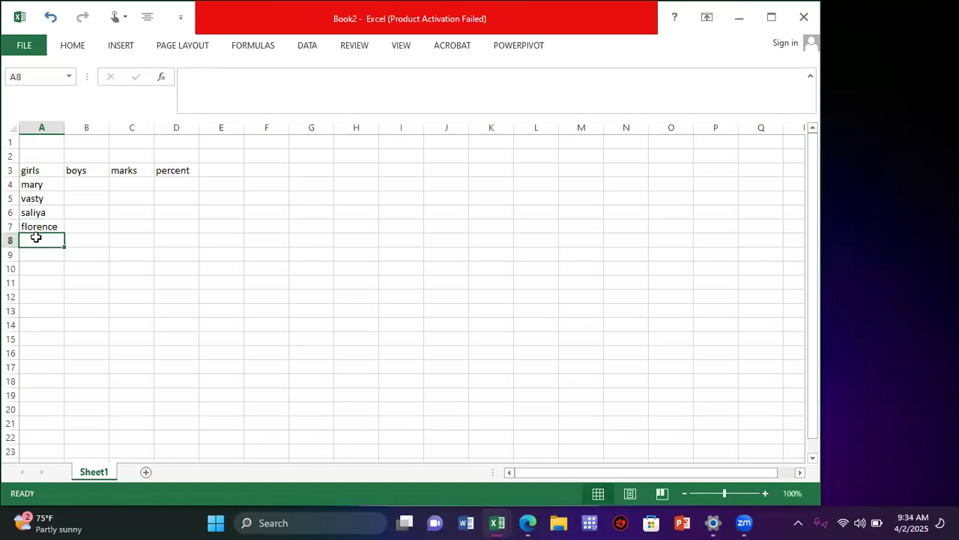
{"action": "type", "text": "chi"}
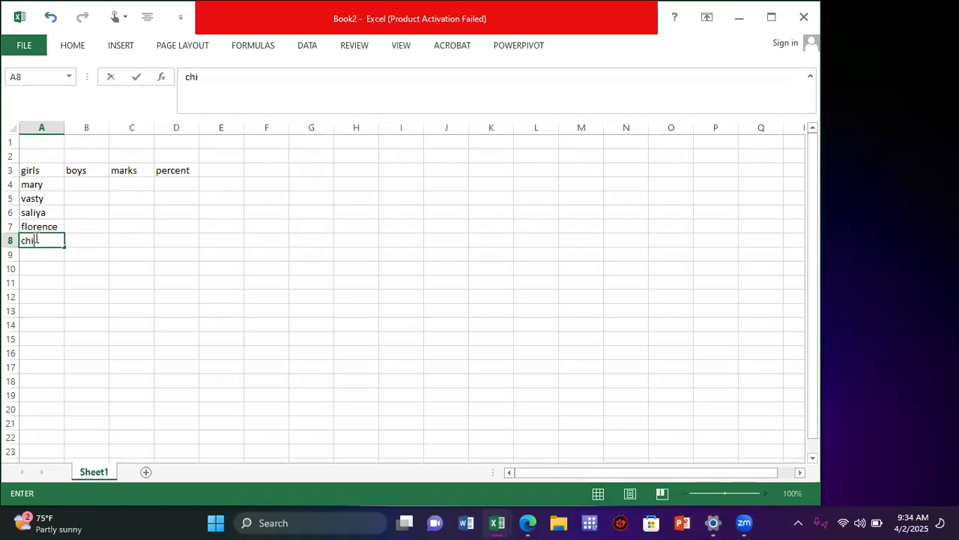
{"action": "type", "text": "condi"}
{"action": "left_click", "coordinate": [38, 239]}
{"action": "key", "text": "Delete"}
{"action": "type", "text": "k"}
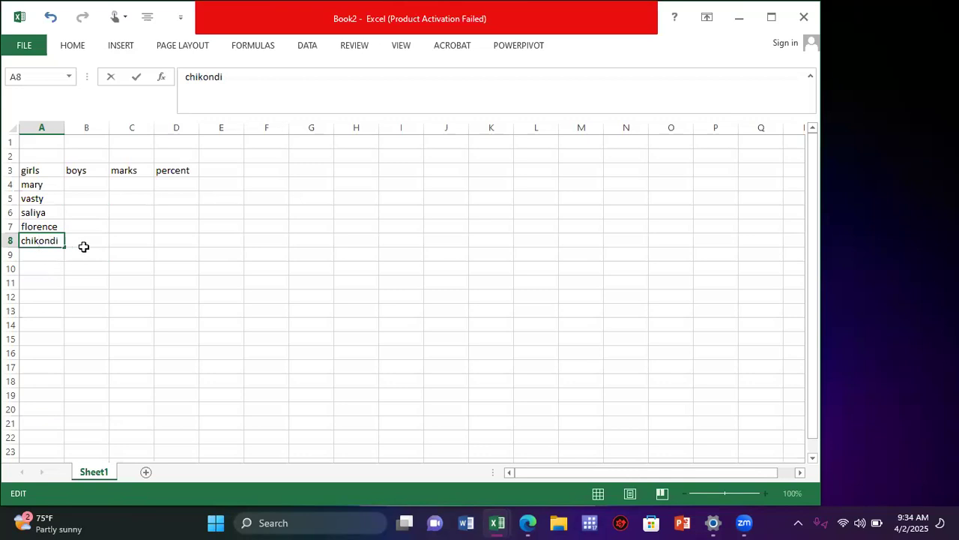
Enter the first two boys' first names in cells B4 and B5
{"action": "left_click", "coordinate": [91, 186]}
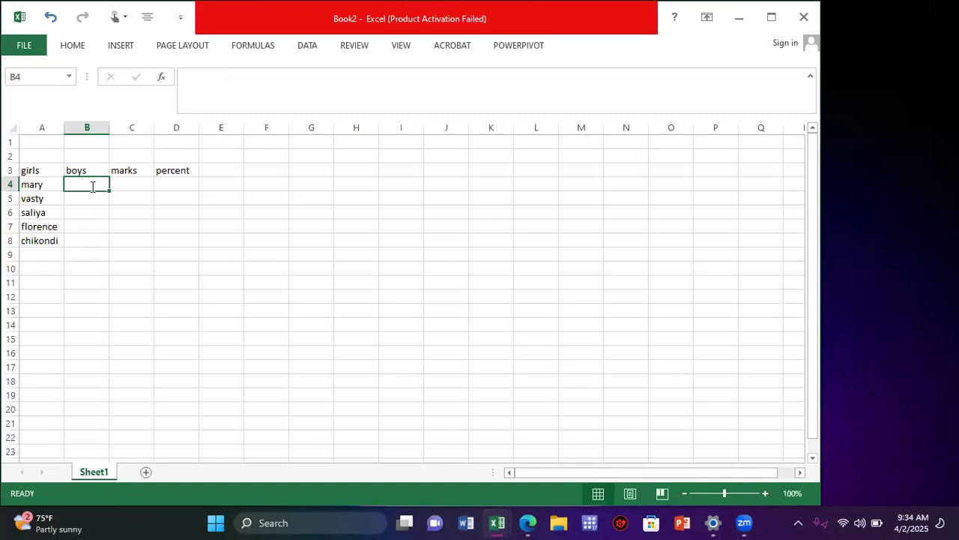
{"action": "type", "text": "peter paul"}
{"action": "key", "text": "BackSpace"}
{"action": "key", "text": "BackSpace"}
{"action": "key", "text": "BackSpace"}
{"action": "key", "text": "BackSpace"}
{"action": "key", "text": "BackSpace"}
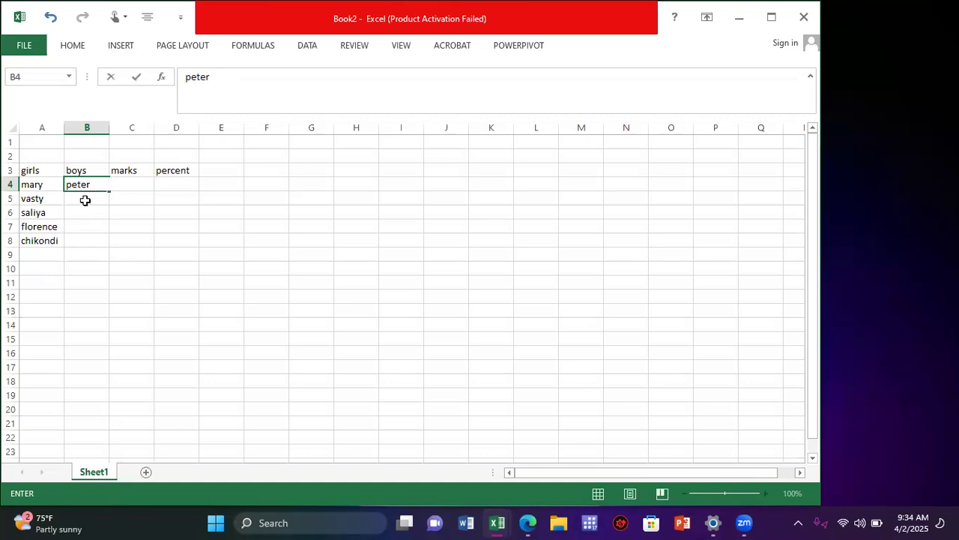
{"action": "left_click", "coordinate": [84, 196]}
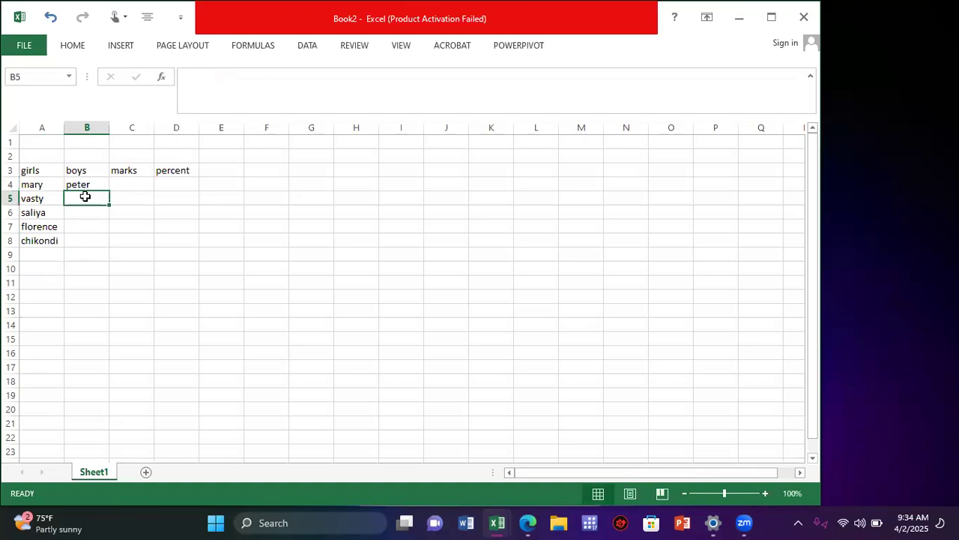
{"action": "type", "text": "paul"}
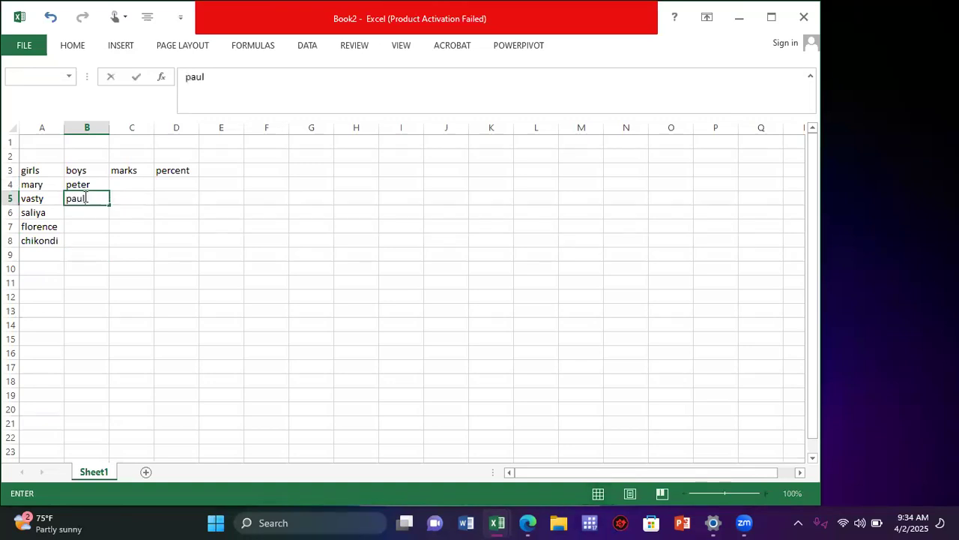
Enter three more boys' first names in cells B6 to B8
{"action": "left_click", "coordinate": [85, 215]}
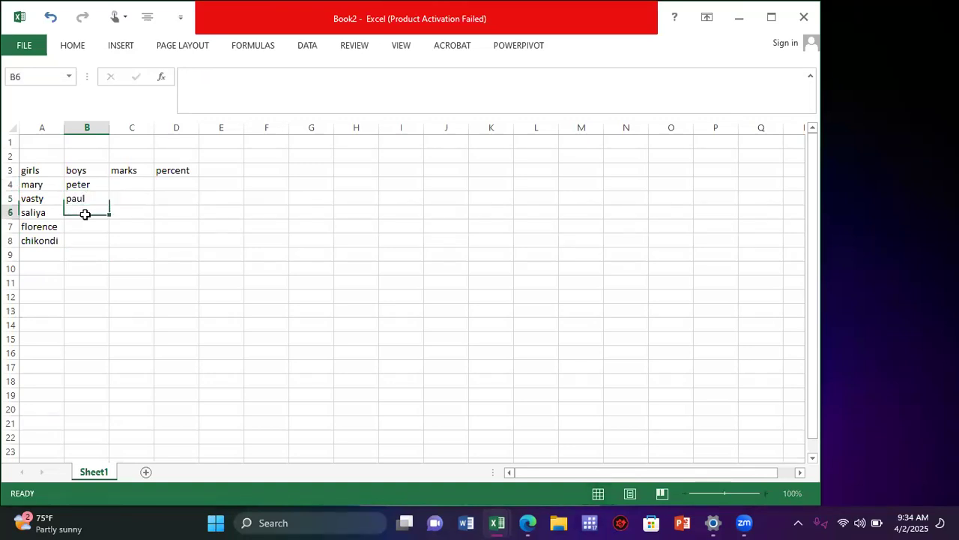
{"action": "type", "text": "sam"}
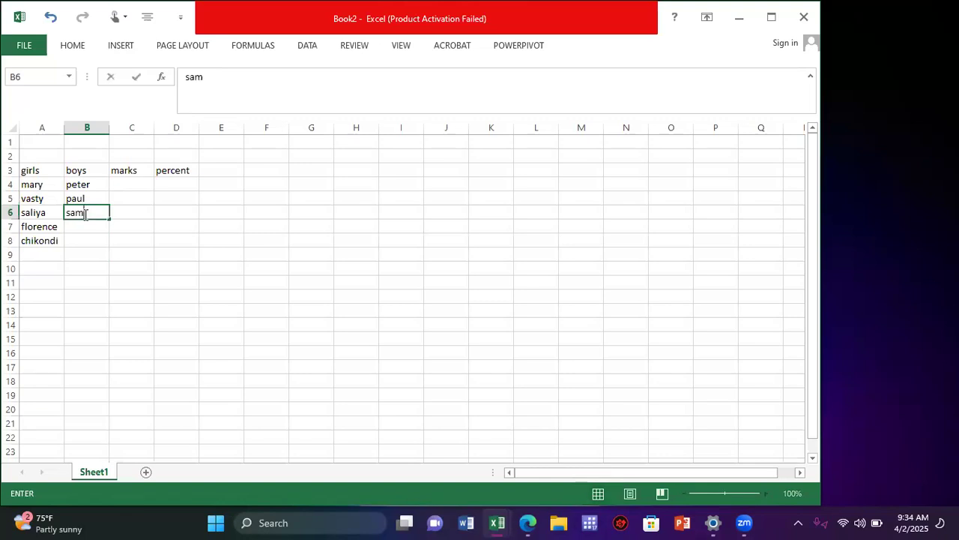
{"action": "left_click", "coordinate": [90, 227]}
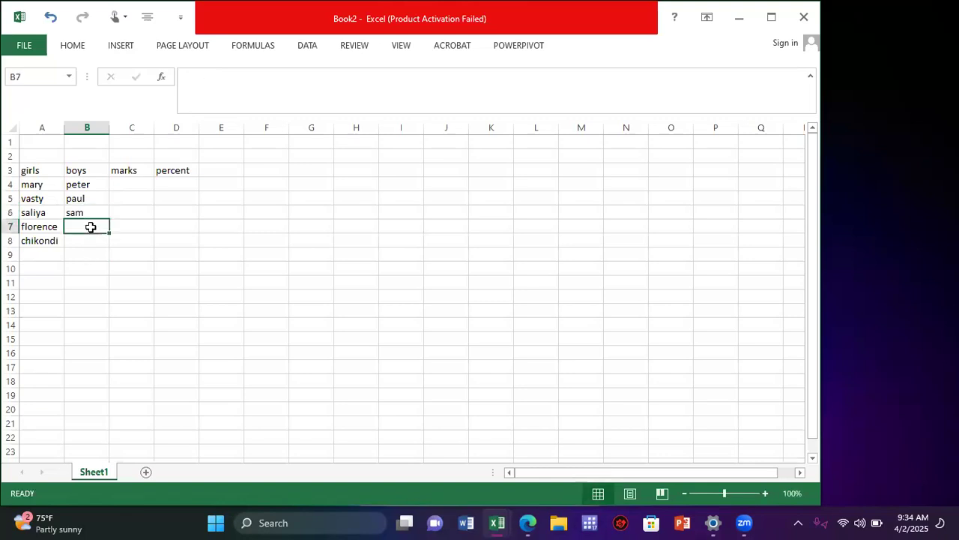
{"action": "type", "text": "john"}
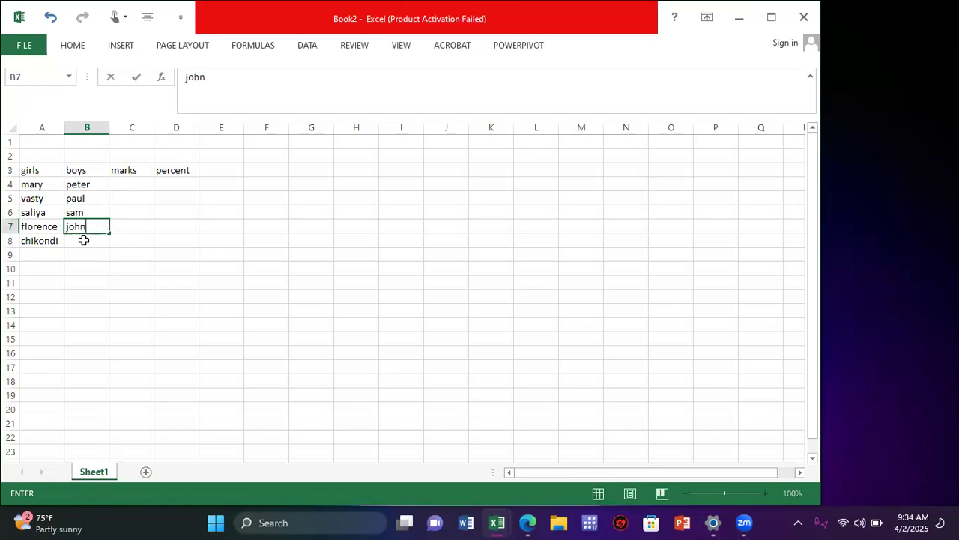
{"action": "left_click", "coordinate": [83, 239]}
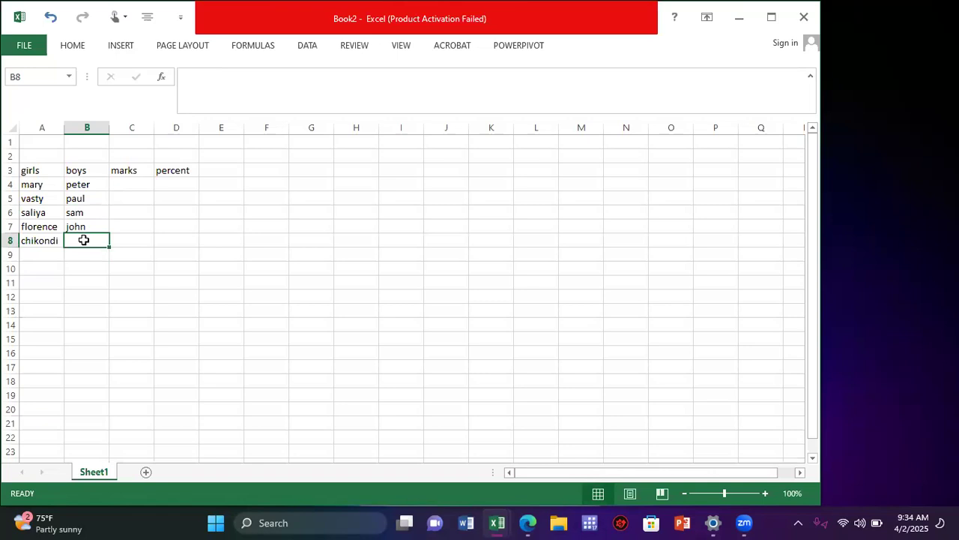
{"action": "type", "text": "jack"}
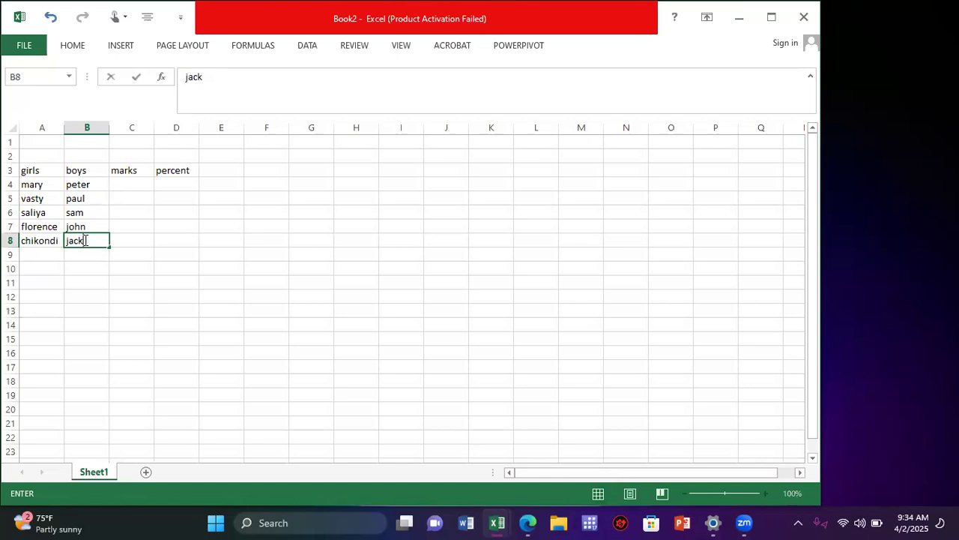
Clear all the boys' first names from cells B4 to B8
{"action": "left_click", "coordinate": [135, 191]}
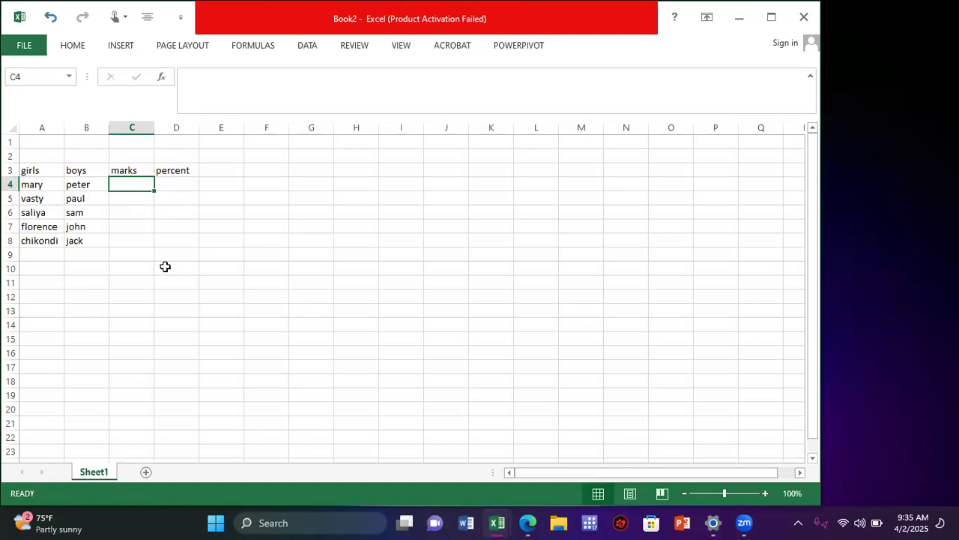
{"action": "key", "text": "BackSpace"}
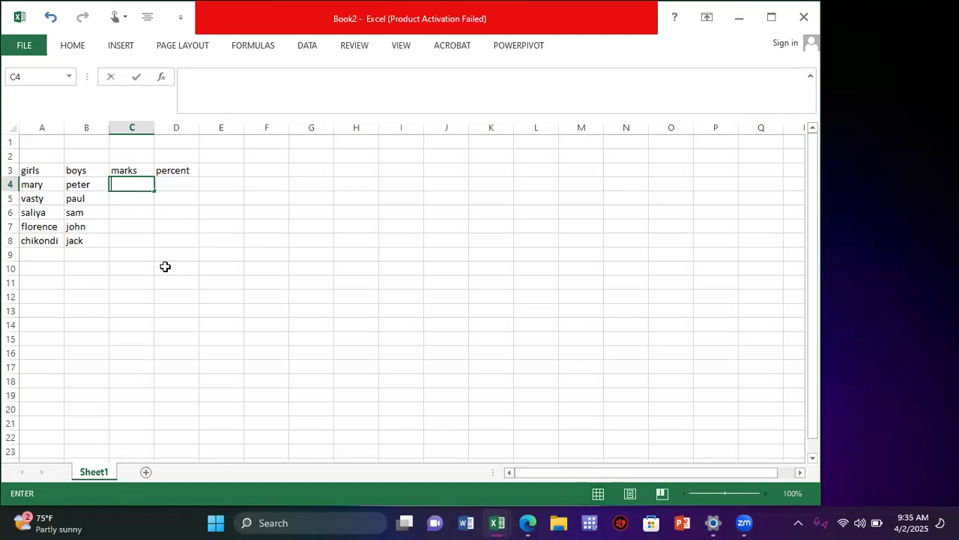
{"action": "left_click", "coordinate": [93, 239]}
{"action": "key", "text": "BackSpace"}
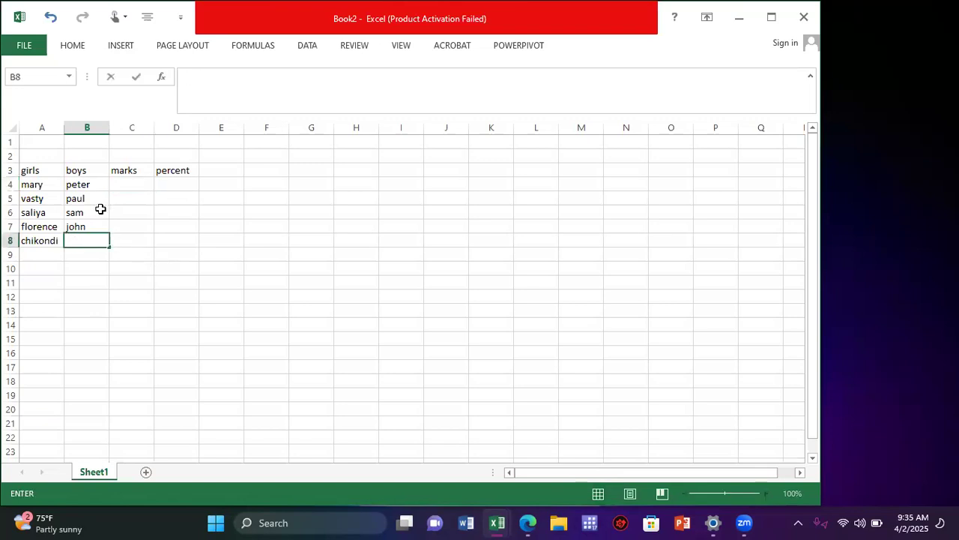
{"action": "left_click", "coordinate": [98, 232]}
{"action": "key", "text": "BackSpace"}
{"action": "left_click", "coordinate": [97, 227]}
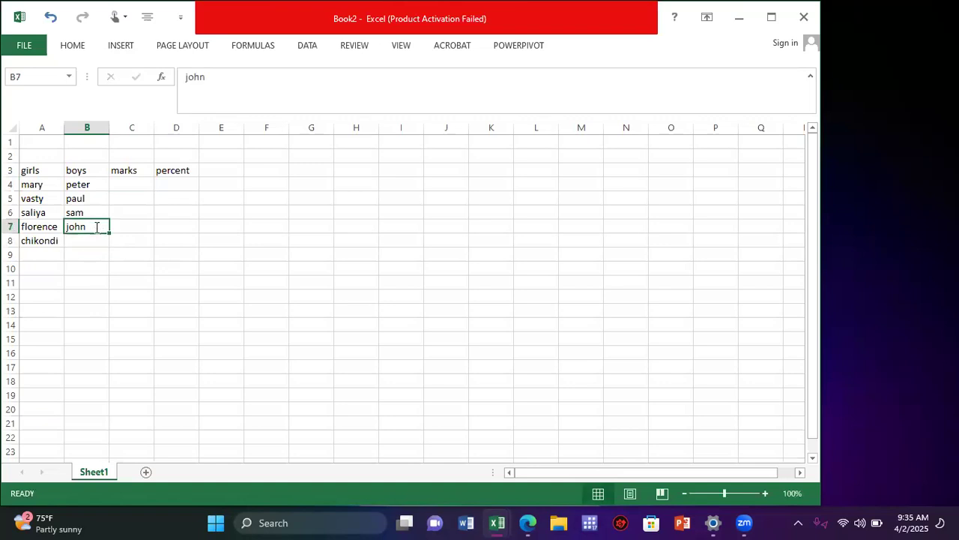
{"action": "key", "text": "BackSpace"}
{"action": "left_click", "coordinate": [90, 213]}
{"action": "key", "text": "BackSpace"}
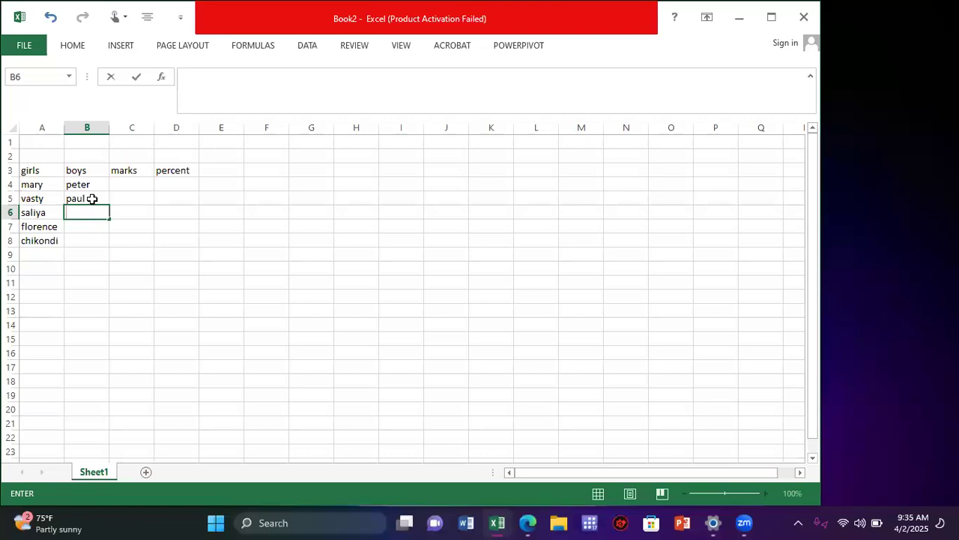
{"action": "left_click", "coordinate": [90, 198]}
{"action": "key", "text": "BackSpace"}
{"action": "left_click", "coordinate": [98, 191]}
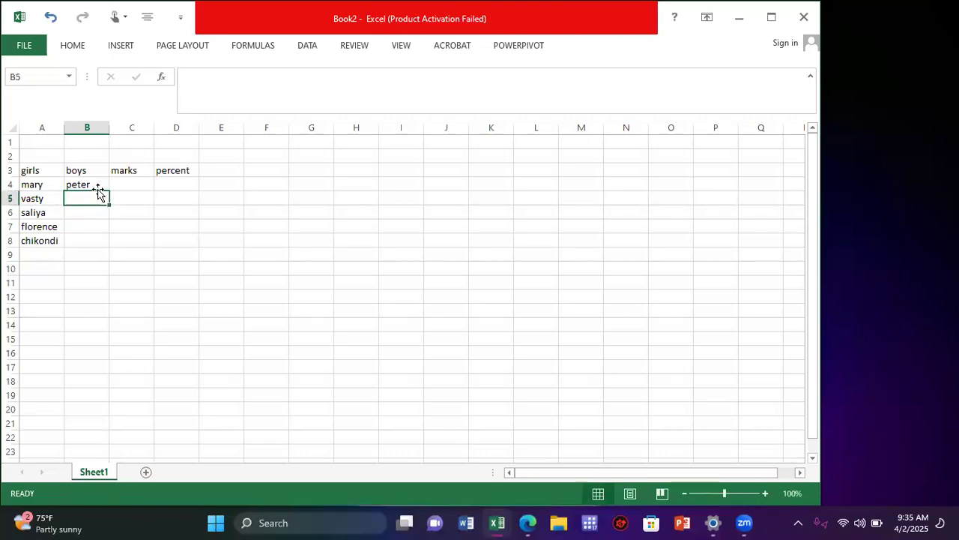
{"action": "left_click", "coordinate": [96, 185]}
{"action": "key", "text": "BackSpace"}
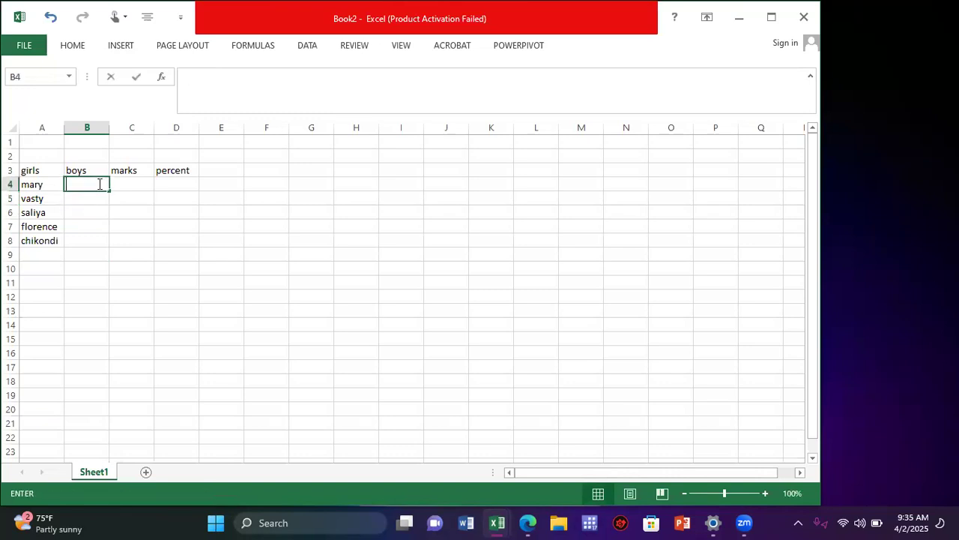
Clear the "boys" and "marks" headers from cells B3 and C3
{"action": "left_click", "coordinate": [94, 171]}
{"action": "key", "text": "BackSpace"}
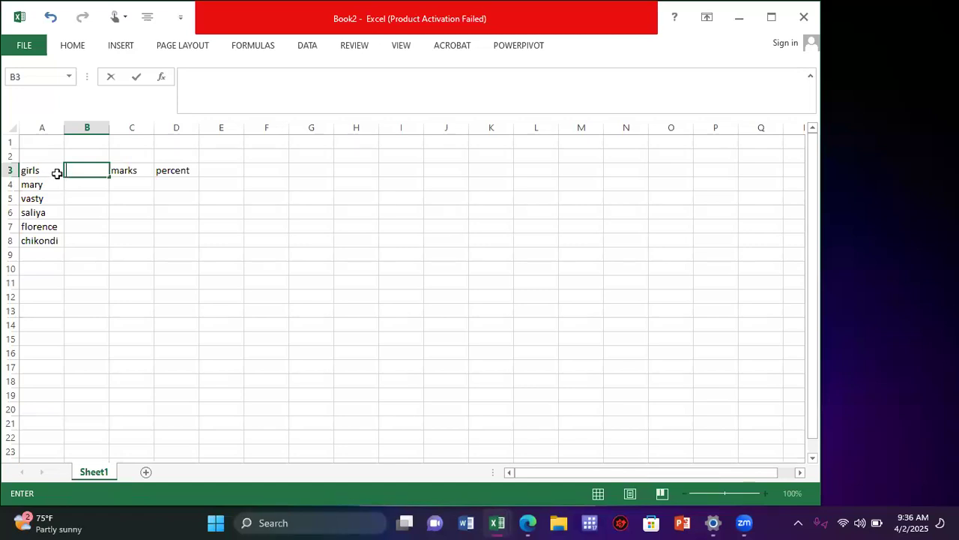
{"action": "left_click", "coordinate": [139, 170]}
{"action": "key", "text": "BackSpace"}
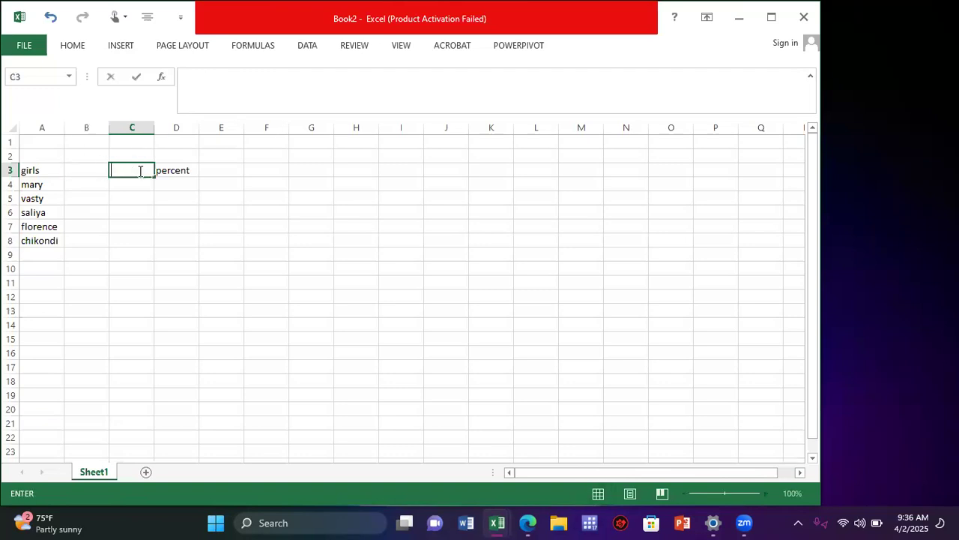
Replace the "girls" header in cell A3 with "students"
{"action": "left_click", "coordinate": [45, 174]}
{"action": "key", "text": "BackSpace"}
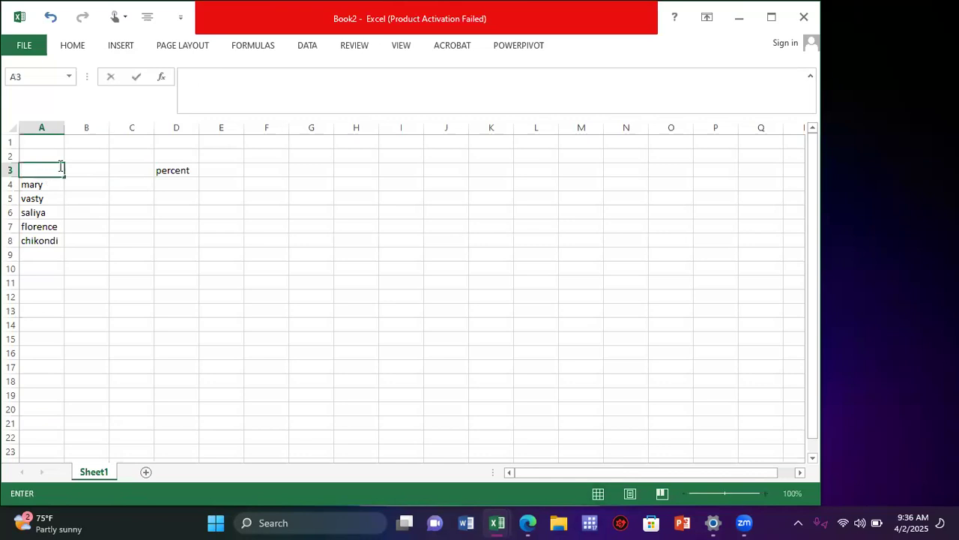
{"action": "left_click", "coordinate": [56, 169]}
{"action": "type", "text": "students"}
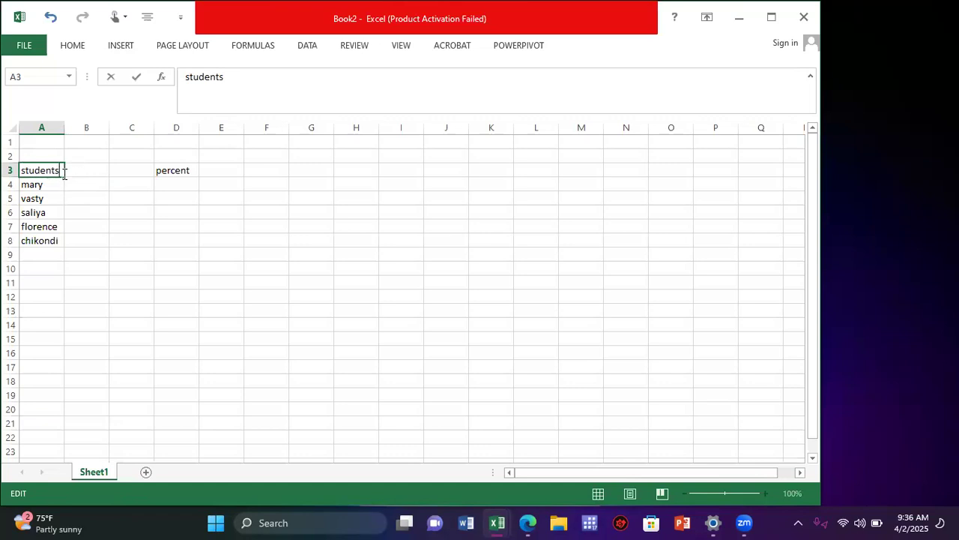
Add two more students' first names to the list in cells A9 and A10
{"action": "left_click", "coordinate": [30, 255]}
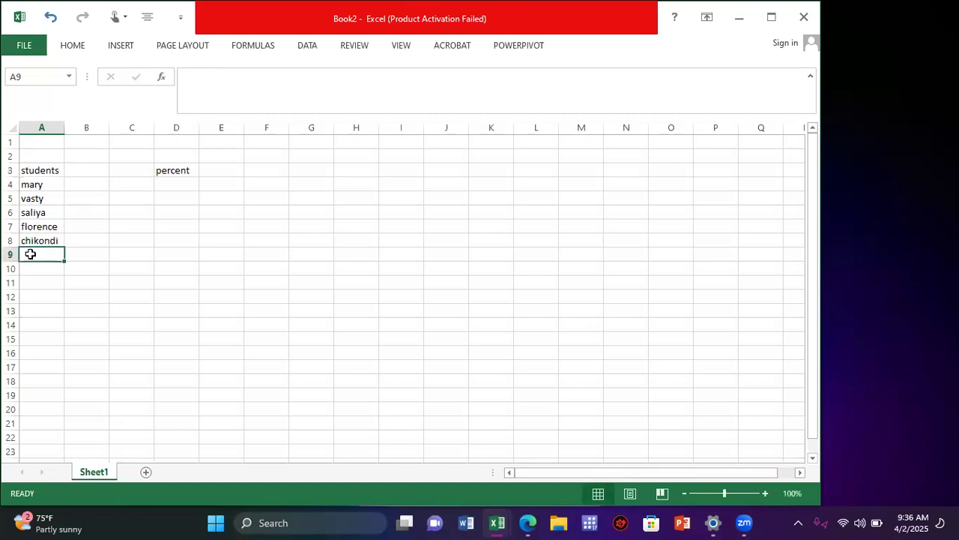
{"action": "type", "text": "jo"}
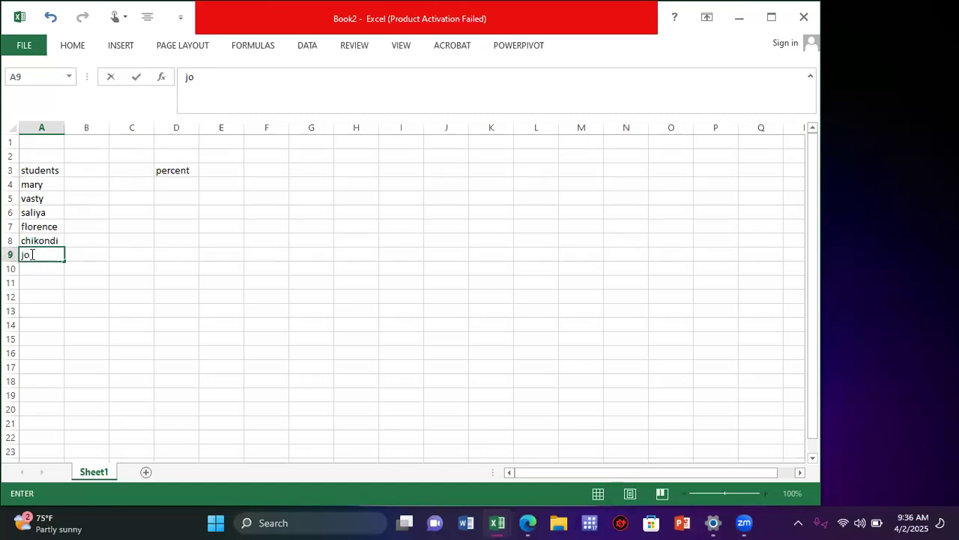
{"action": "type", "text": "ho"}
{"action": "key", "text": "BackSpace"}
{"action": "type", "text": "n"}
{"action": "key", "text": "ctrl+Return"}
{"action": "key", "text": "Return"}
{"action": "type", "text": "peter"}
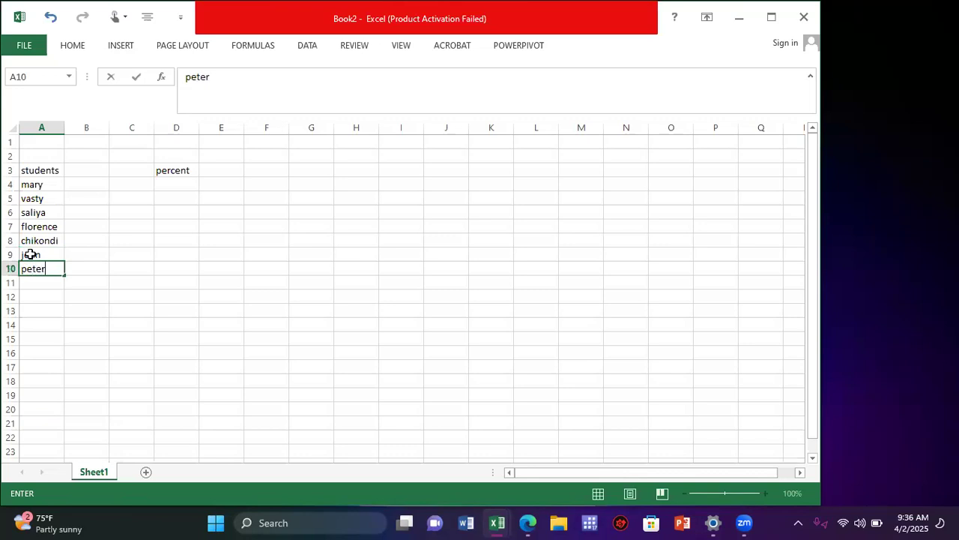
{"action": "key", "text": "Return"}
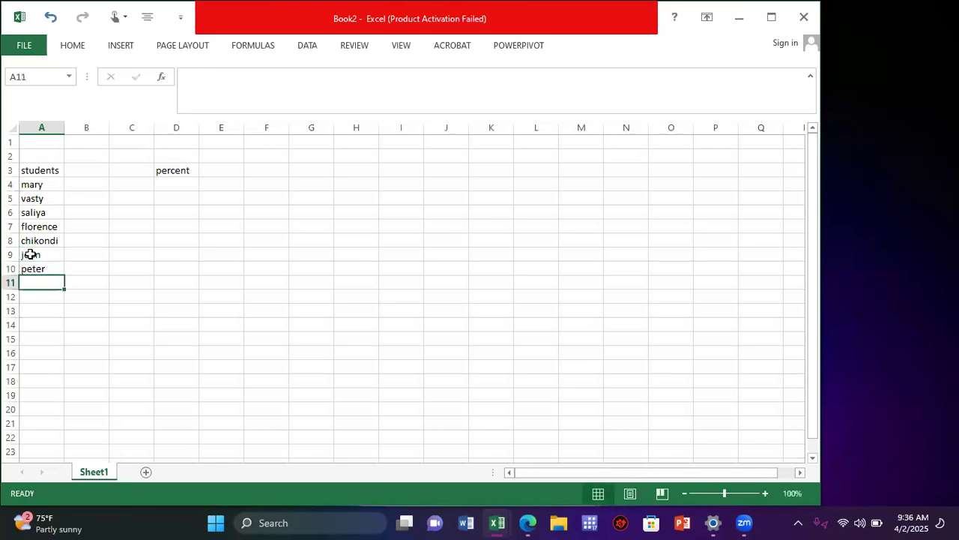
Enter the last two students' first names in cells A11 and A12
{"action": "type", "text": "ja"}
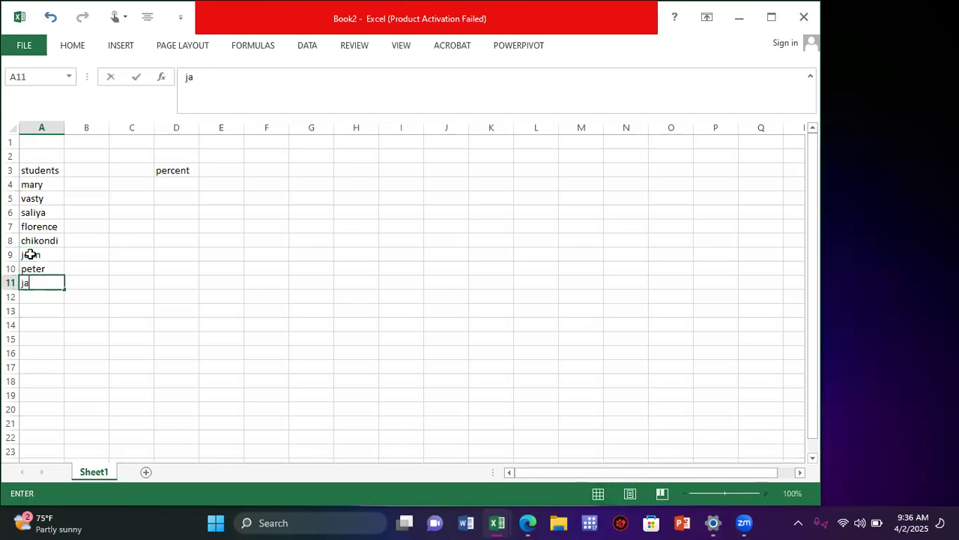
{"action": "type", "text": "ck"}
{"action": "key", "text": "Return"}
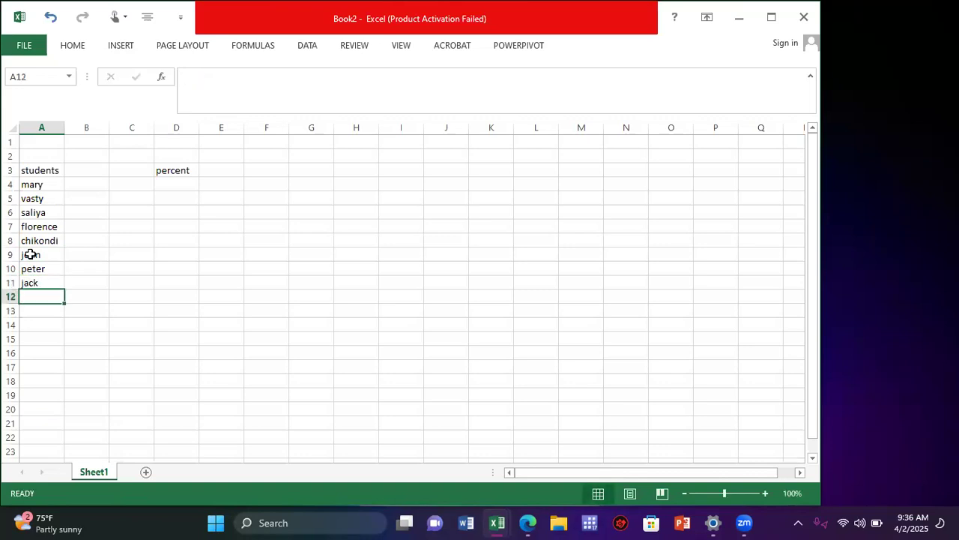
{"action": "type", "text": "sam"}
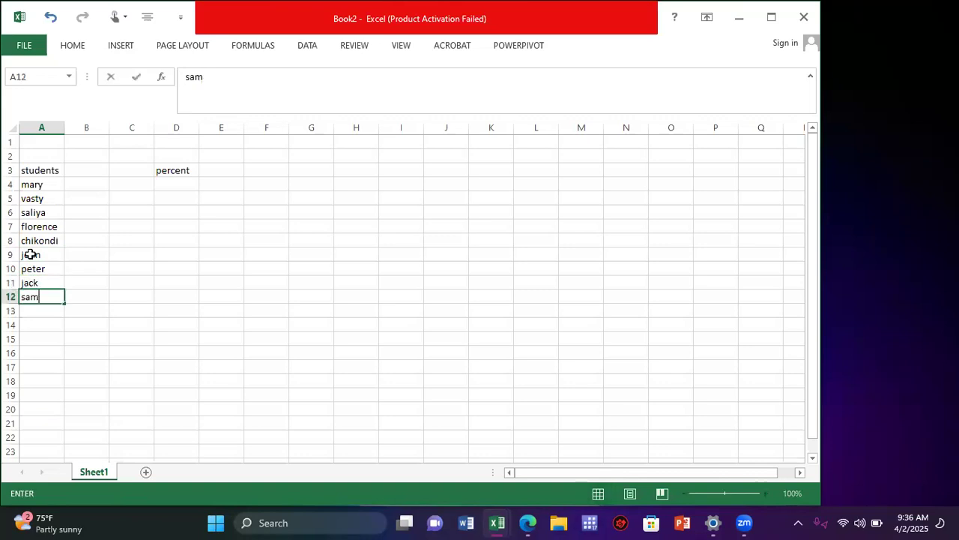
{"action": "left_click", "coordinate": [73, 221]}
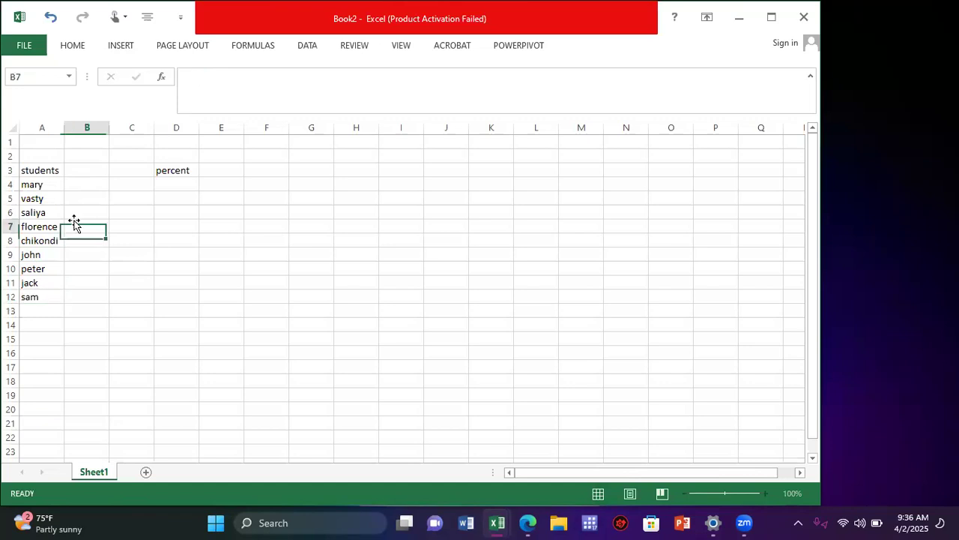
Enter the subject headers "english" in cell B3 and "math" in cell C3
{"action": "left_click", "coordinate": [81, 171]}
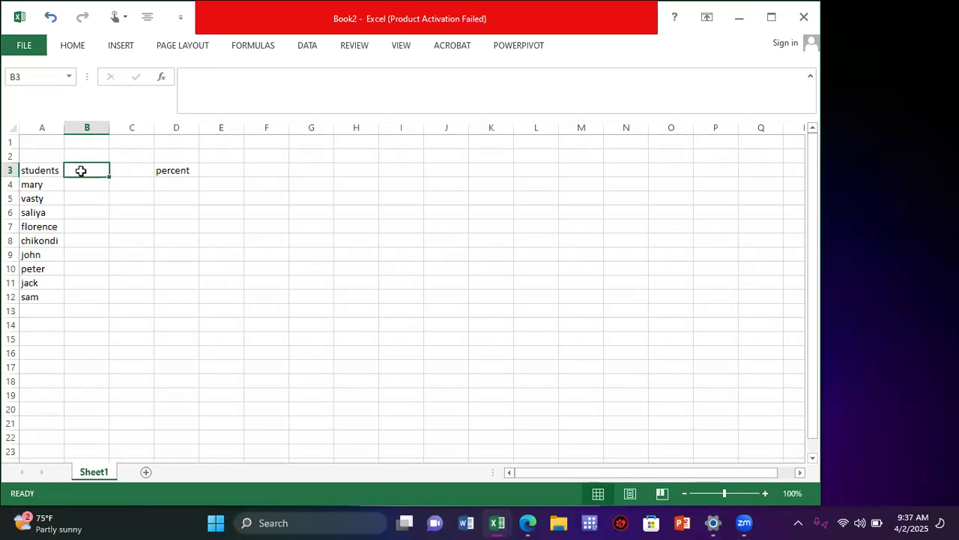
{"action": "type", "text": "eng"}
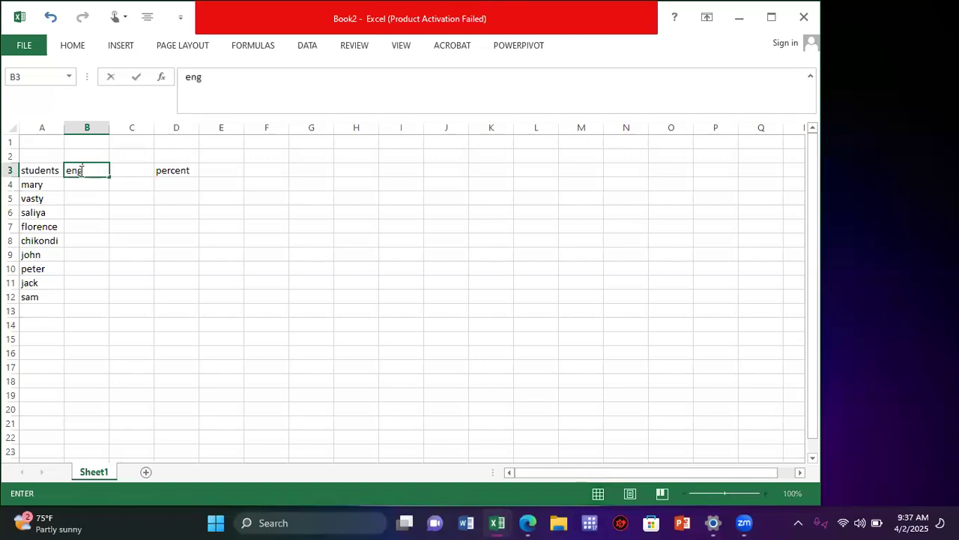
{"action": "type", "text": "lish"}
{"action": "left_click", "coordinate": [119, 168]}
{"action": "type", "text": "math"}
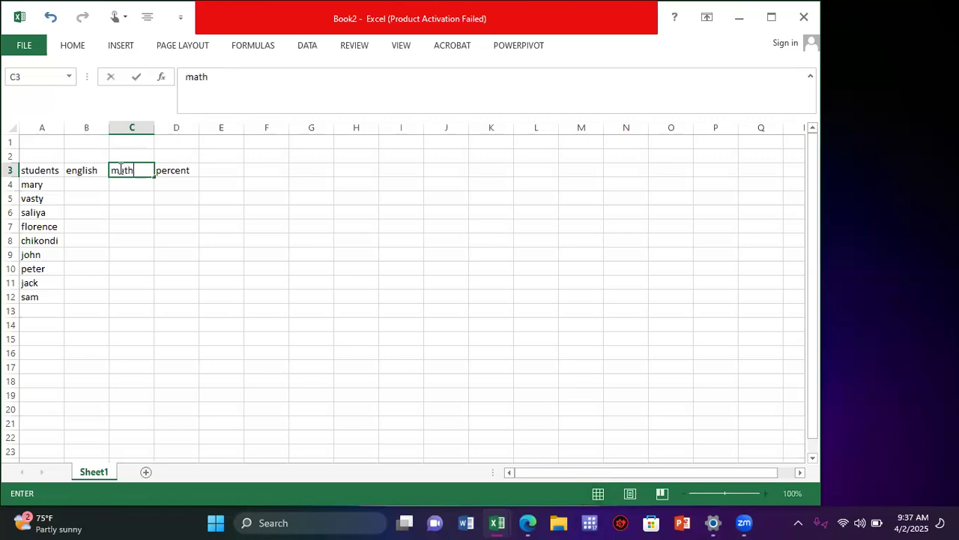
Replace the "percent" header in cell D3 with "ICT" in capitals
{"action": "left_click", "coordinate": [191, 170]}
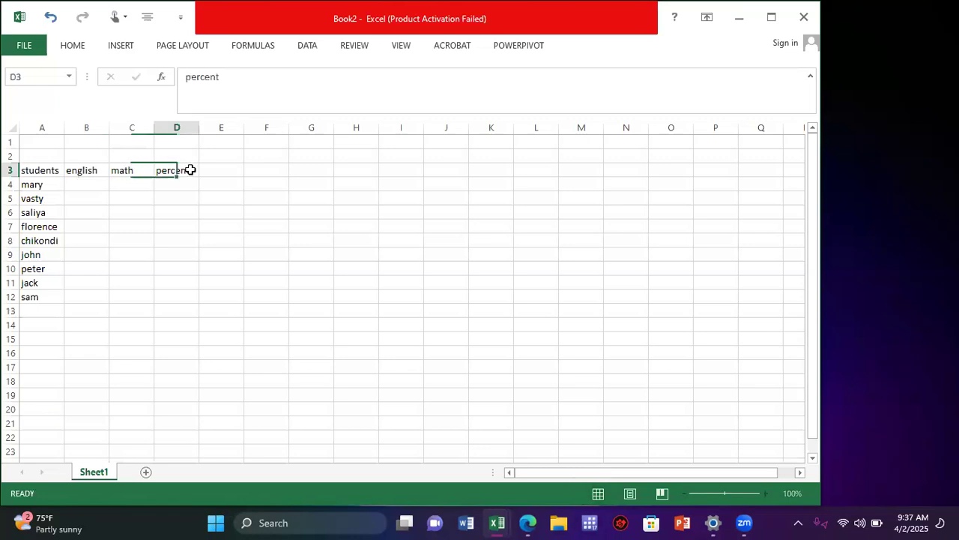
{"action": "key", "text": "BackSpace"}
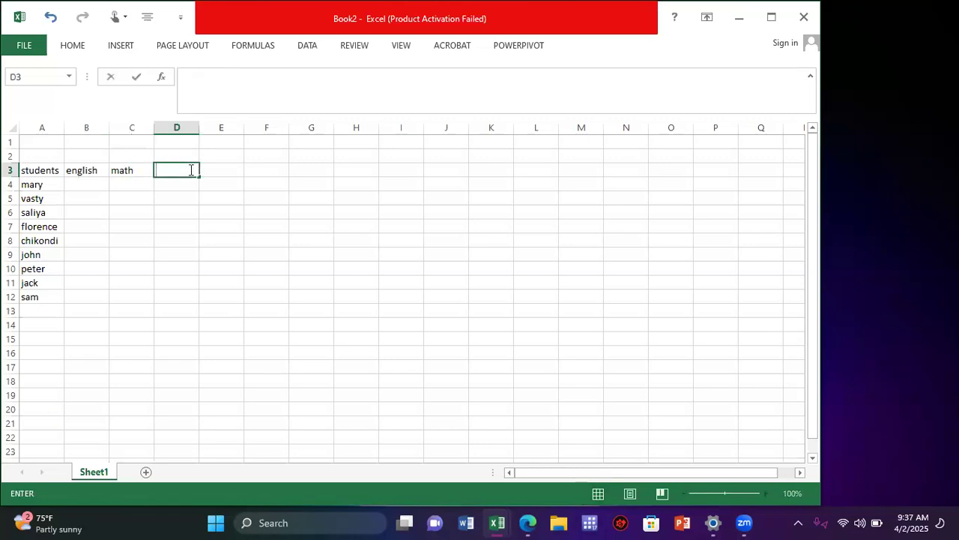
{"action": "type", "text": "ict"}
{"action": "key", "text": "BackSpace"}
{"action": "key", "text": "BackSpace"}
{"action": "key", "text": "BackSpace"}
{"action": "type", "text": "ICT"}
{"action": "key", "text": "ctrl+Return"}
{"action": "left_click", "coordinate": [136, 209]}
Enter the first student's marks in row 4: english 59, math 55 and ICT 90
{"action": "left_click", "coordinate": [84, 184]}
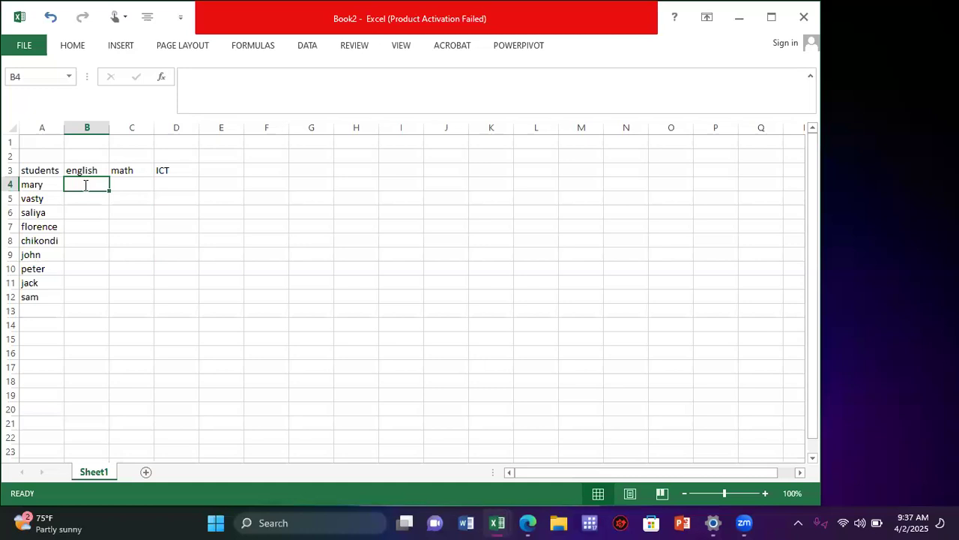
{"action": "type", "text": "59"}
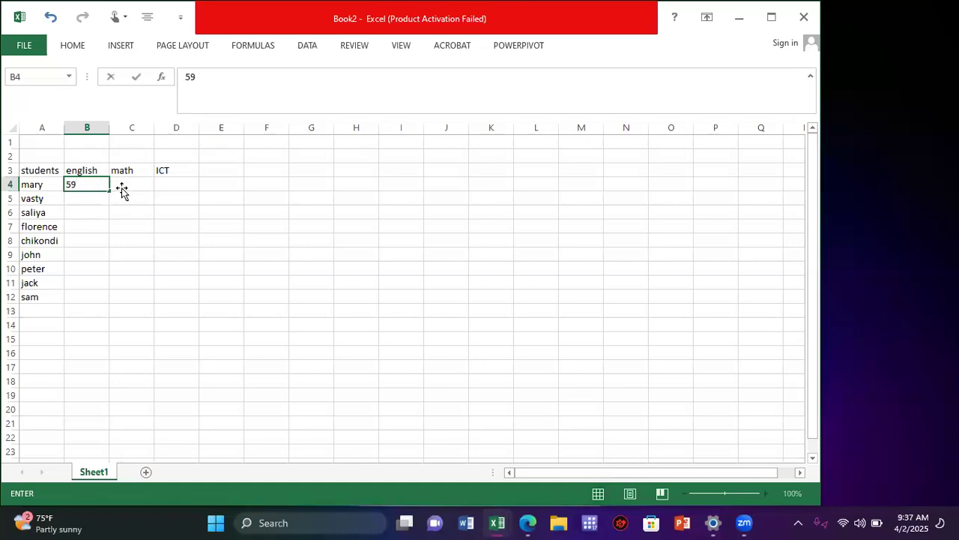
{"action": "left_click", "coordinate": [122, 190]}
{"action": "type", "text": "55"}
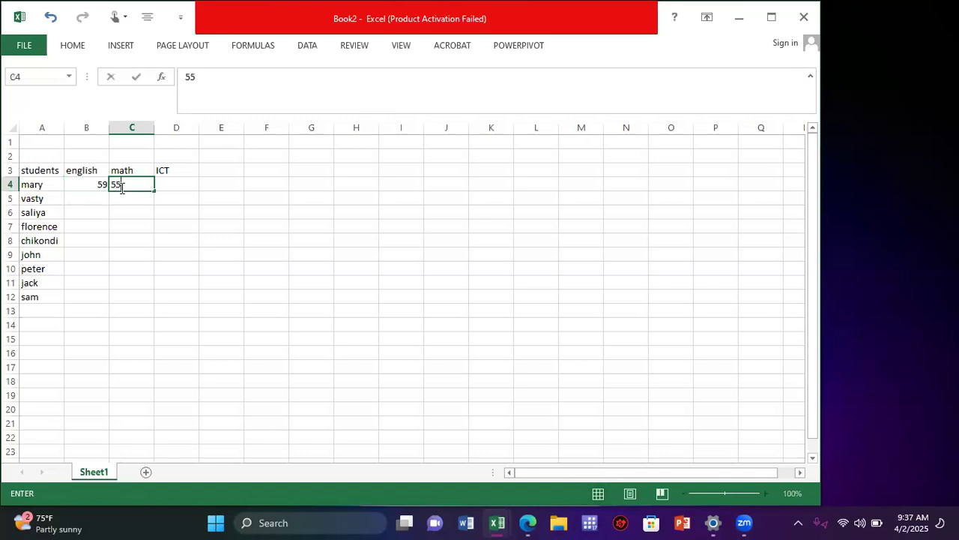
{"action": "left_click", "coordinate": [161, 181]}
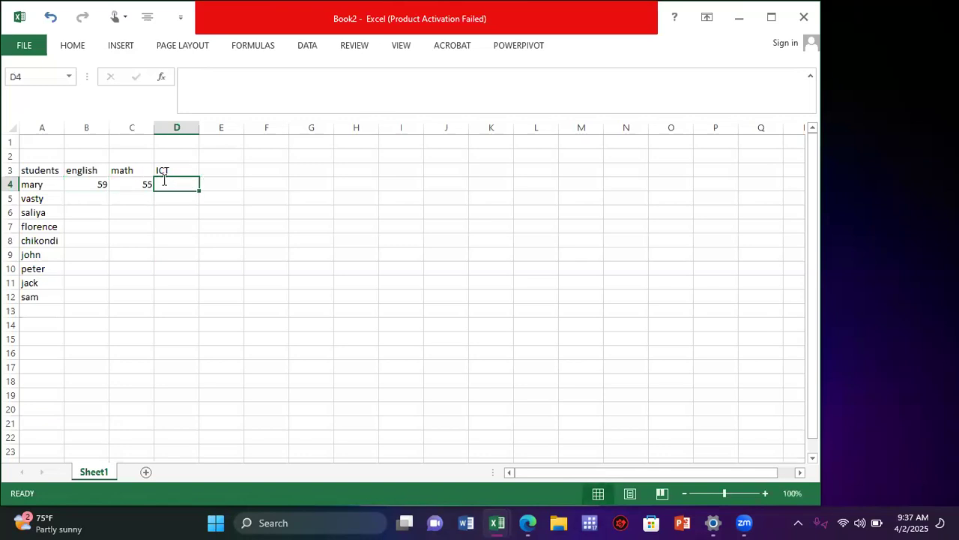
{"action": "type", "text": "90"}
Enter the second student's marks in row 5: english 70, math 90 and ICT 67
{"action": "left_click", "coordinate": [83, 198]}
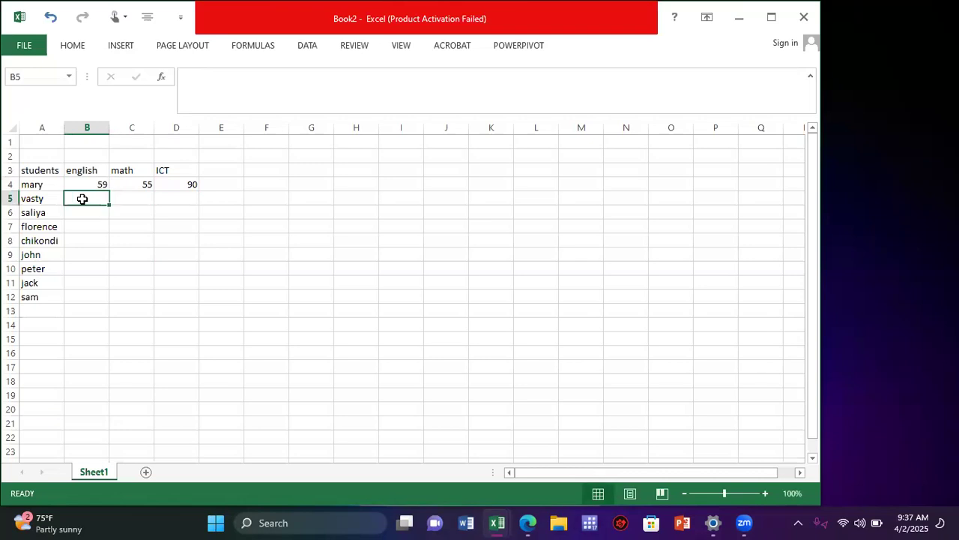
{"action": "type", "text": "70"}
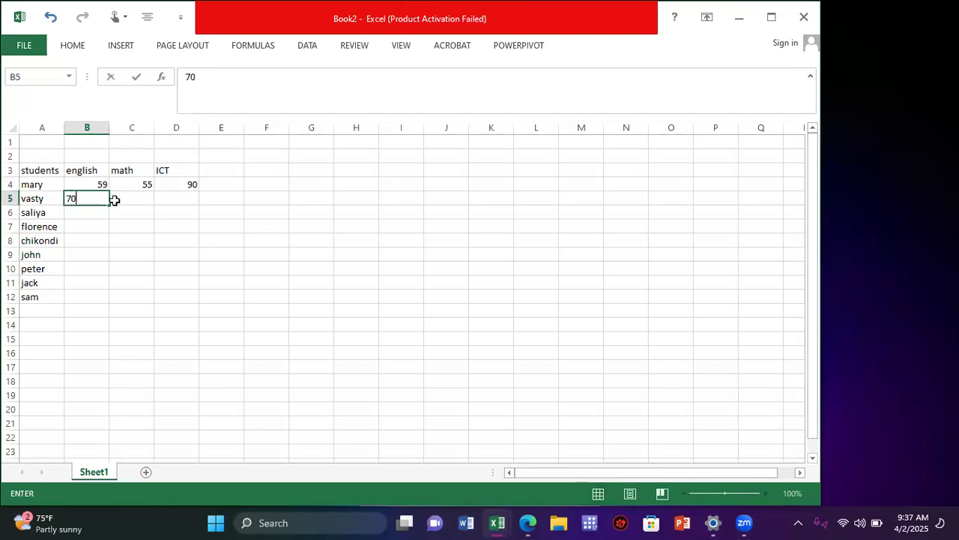
{"action": "type", "text": "9"}
{"action": "key", "text": "BackSpace"}
{"action": "left_click", "coordinate": [129, 199]}
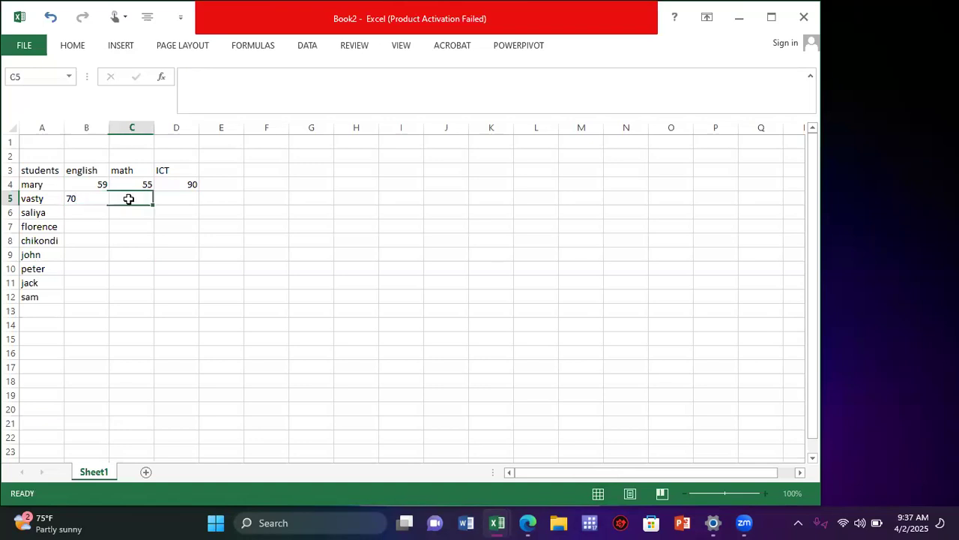
{"action": "type", "text": "90"}
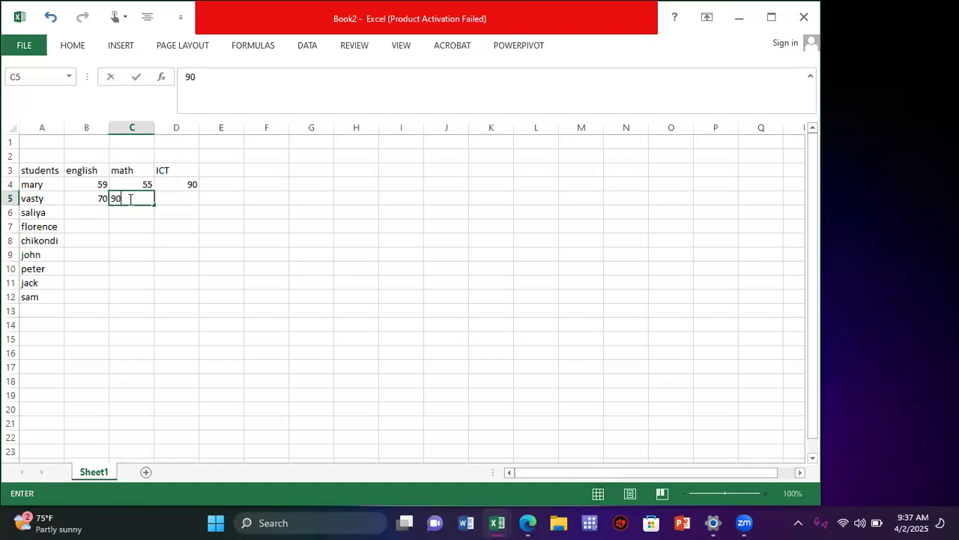
{"action": "left_click", "coordinate": [178, 202]}
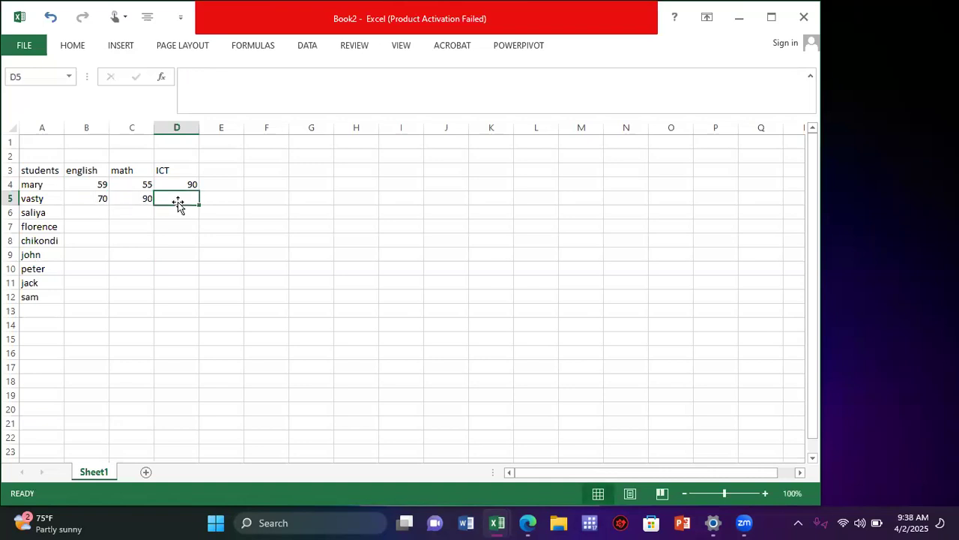
{"action": "type", "text": "67"}
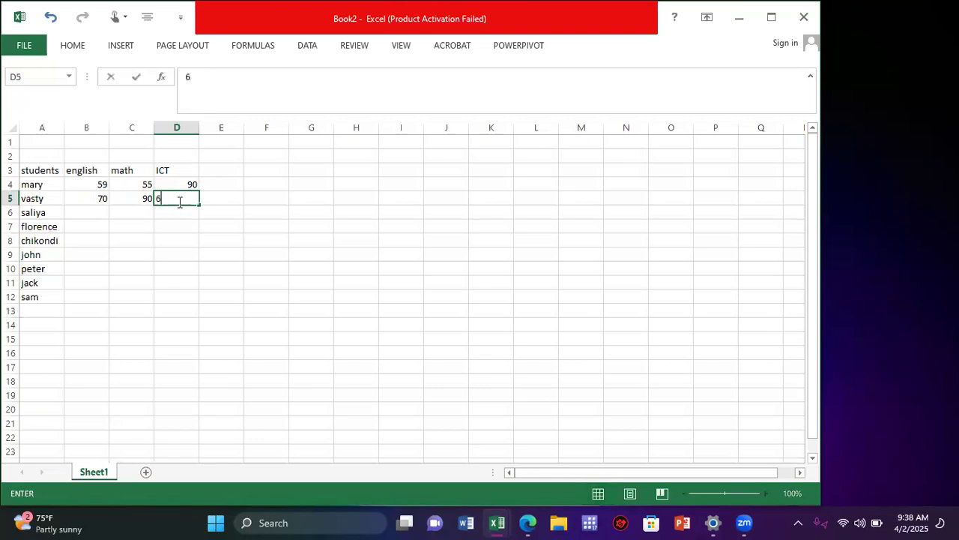
Enter the third student's marks in row 6: english 80, math 50 and ICT 56
{"action": "left_click", "coordinate": [95, 212]}
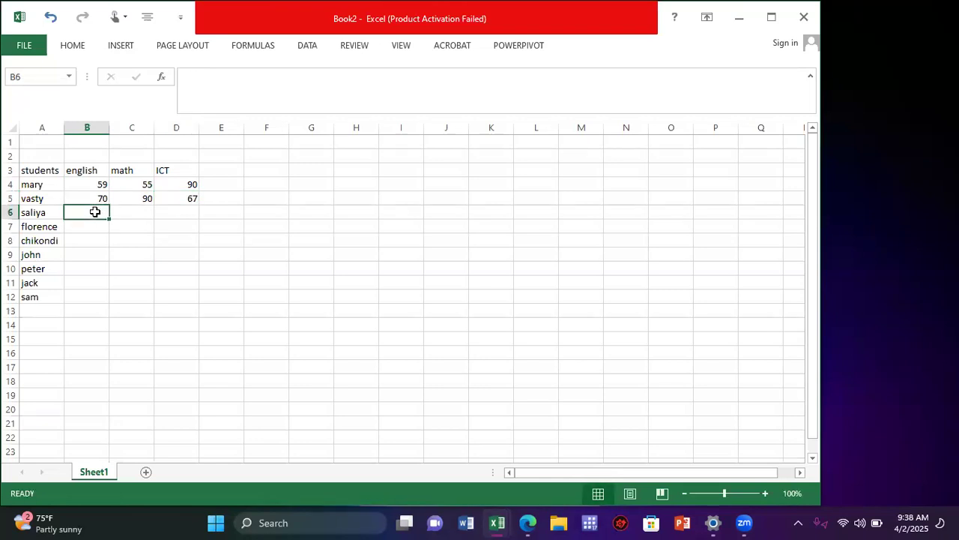
{"action": "type", "text": "80"}
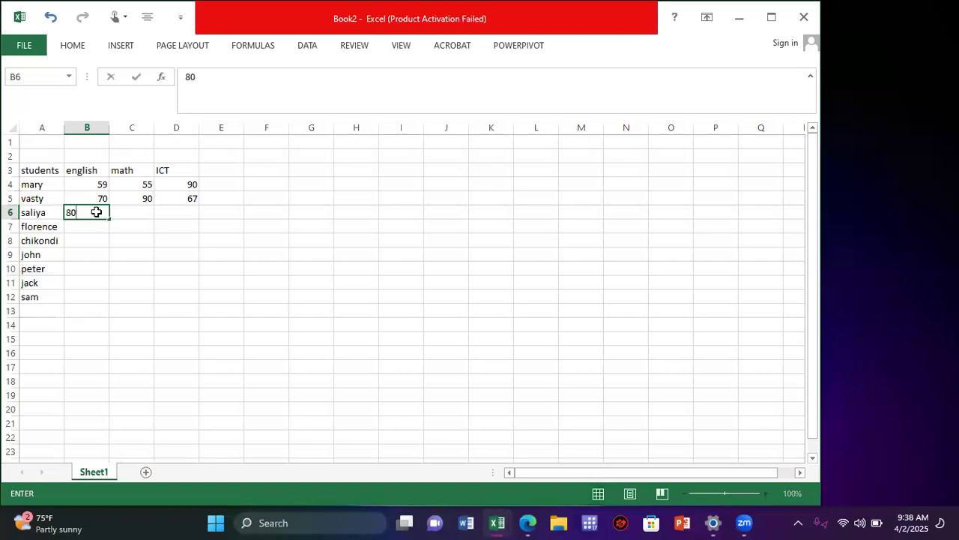
{"action": "left_click", "coordinate": [128, 213]}
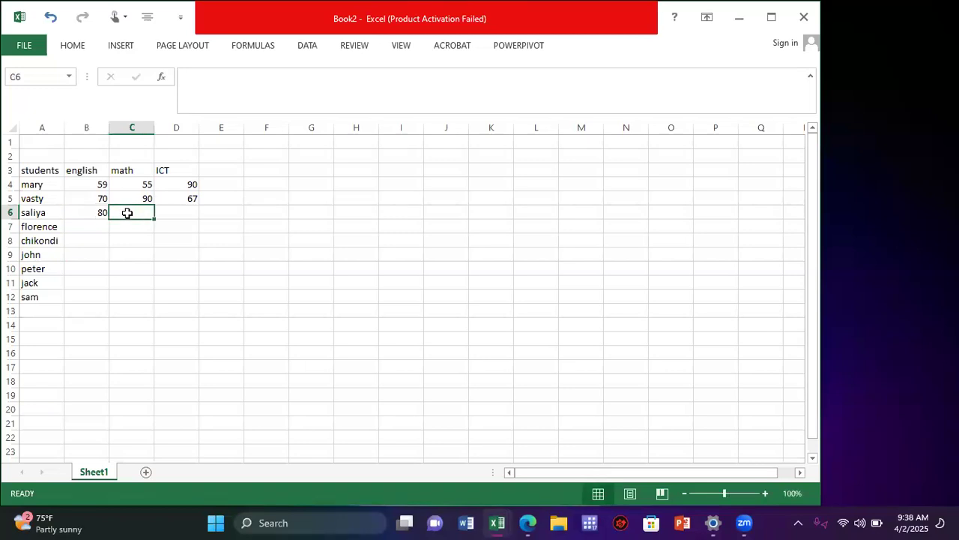
{"action": "type", "text": "50"}
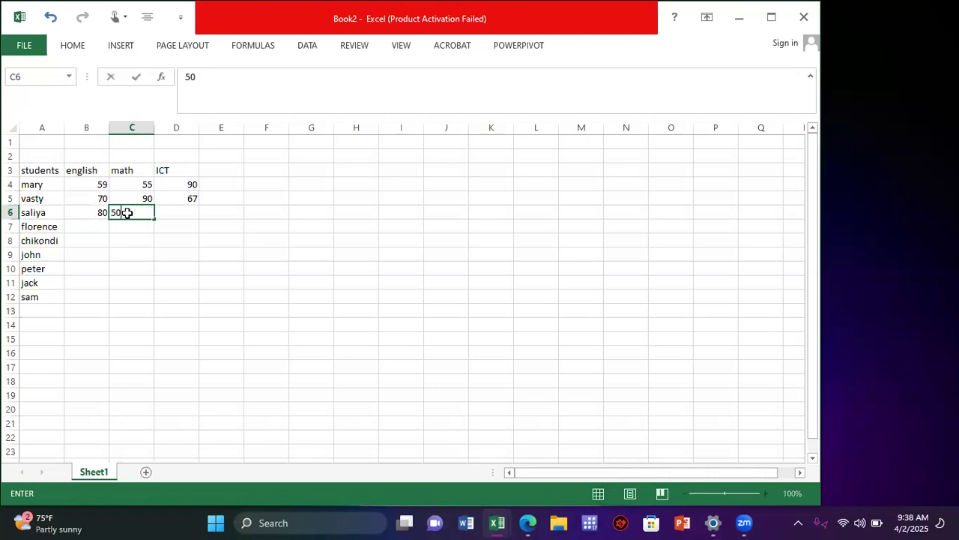
{"action": "left_click", "coordinate": [177, 212]}
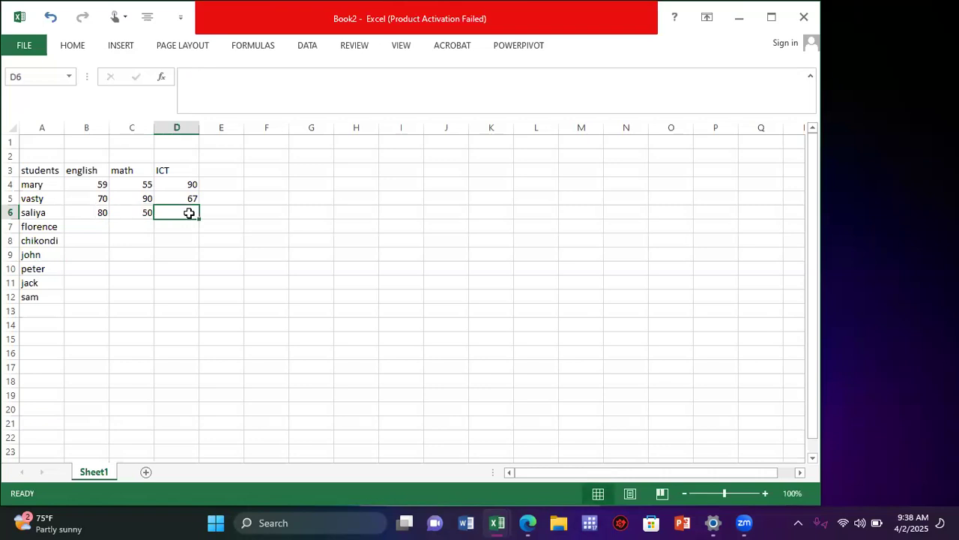
{"action": "type", "text": "56"}
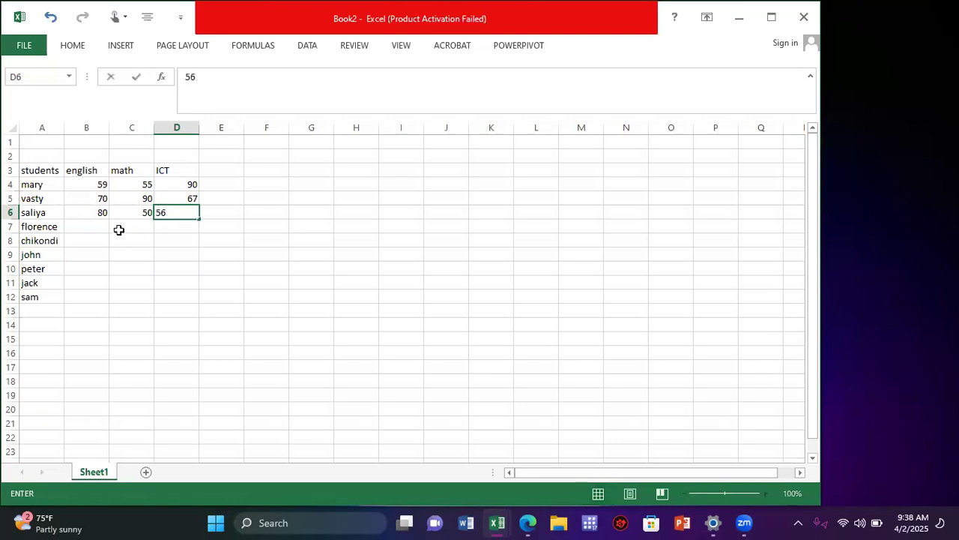
Enter the fourth student's marks in row 7: english 89, math 76 and ICT 67
{"action": "left_click", "coordinate": [89, 222]}
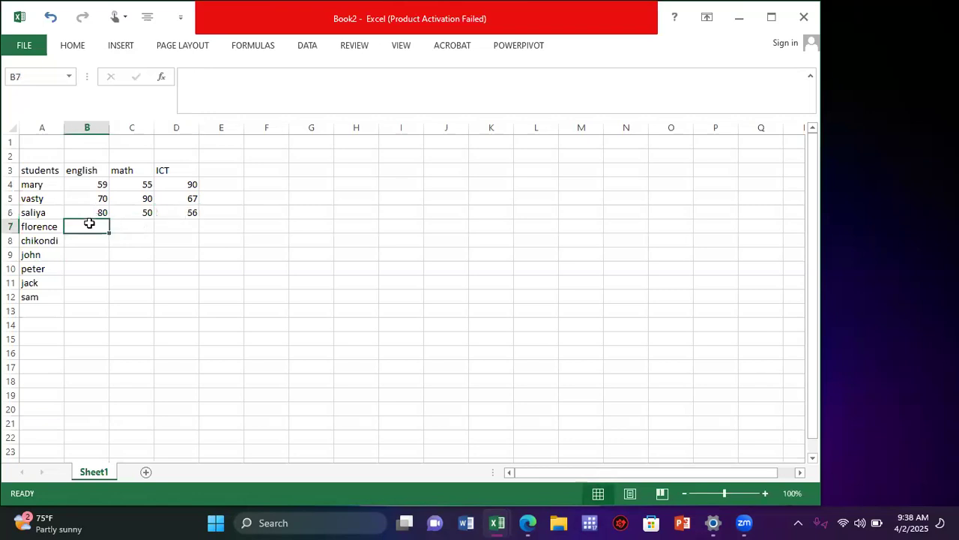
{"action": "type", "text": "89"}
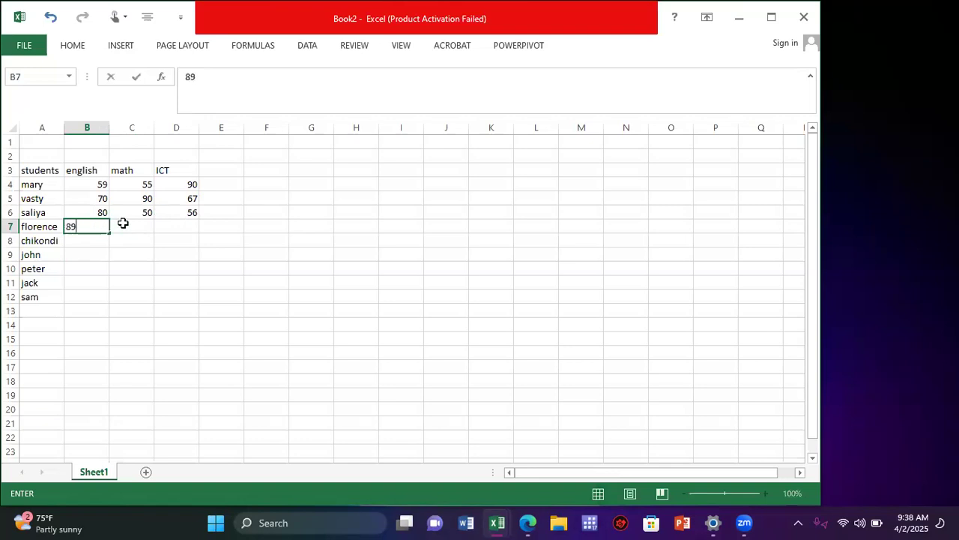
{"action": "left_click", "coordinate": [123, 223]}
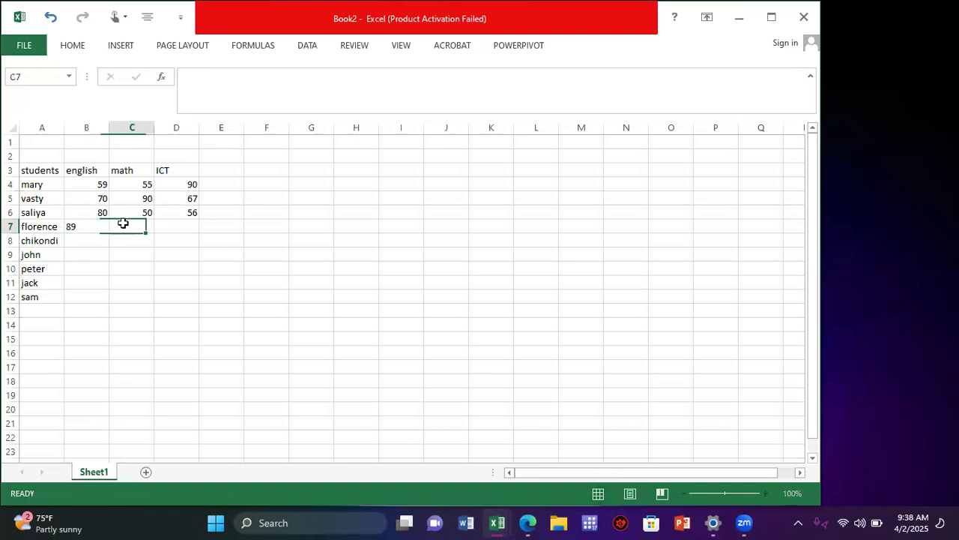
{"action": "type", "text": "76"}
{"action": "left_click", "coordinate": [181, 231]}
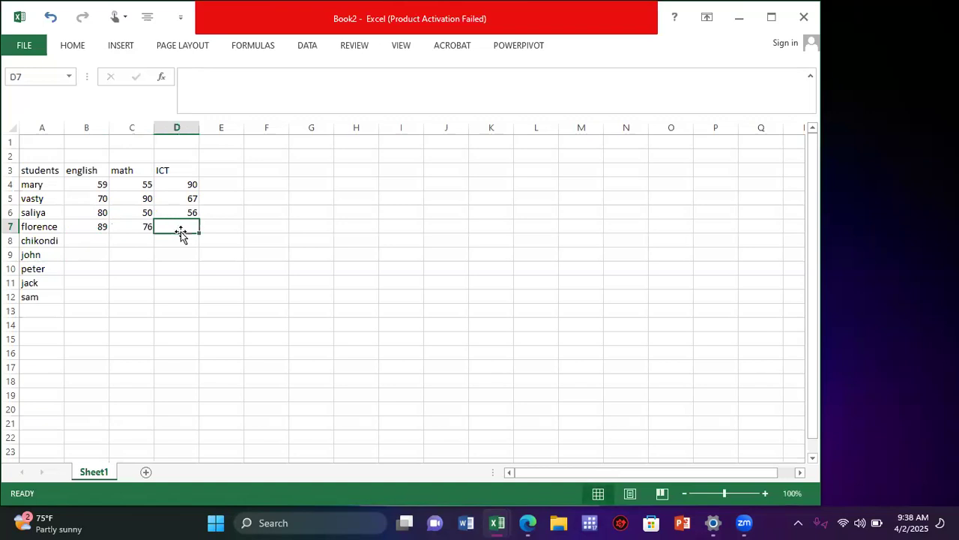
{"action": "type", "text": "67"}
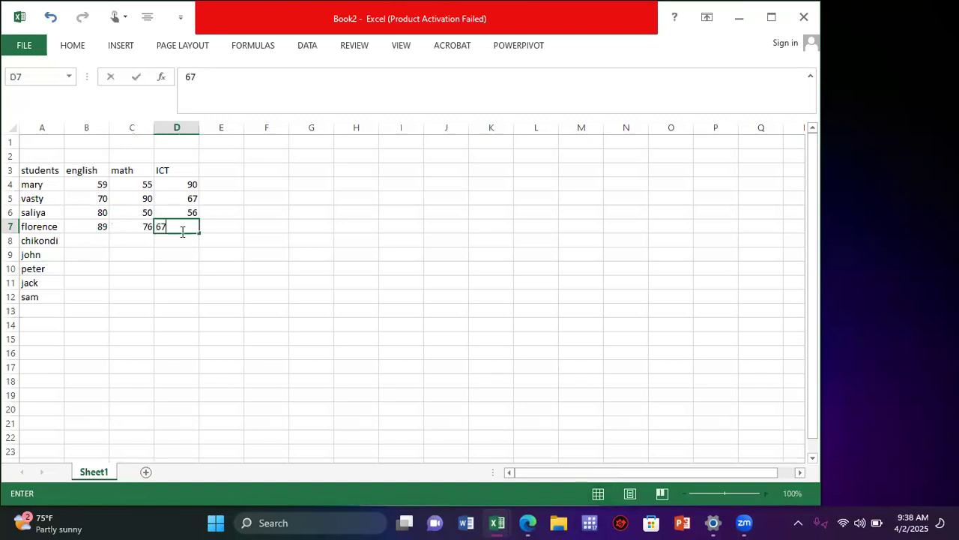
{"action": "left_click", "coordinate": [89, 240]}
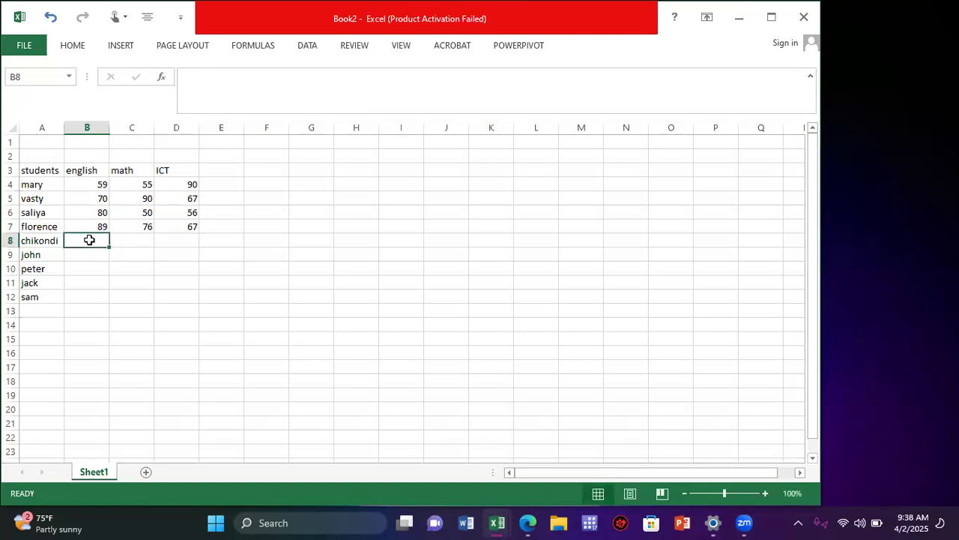
Enter the fifth student's marks in row 8: english 90, math 78 and ICT 89
{"action": "type", "text": "90"}
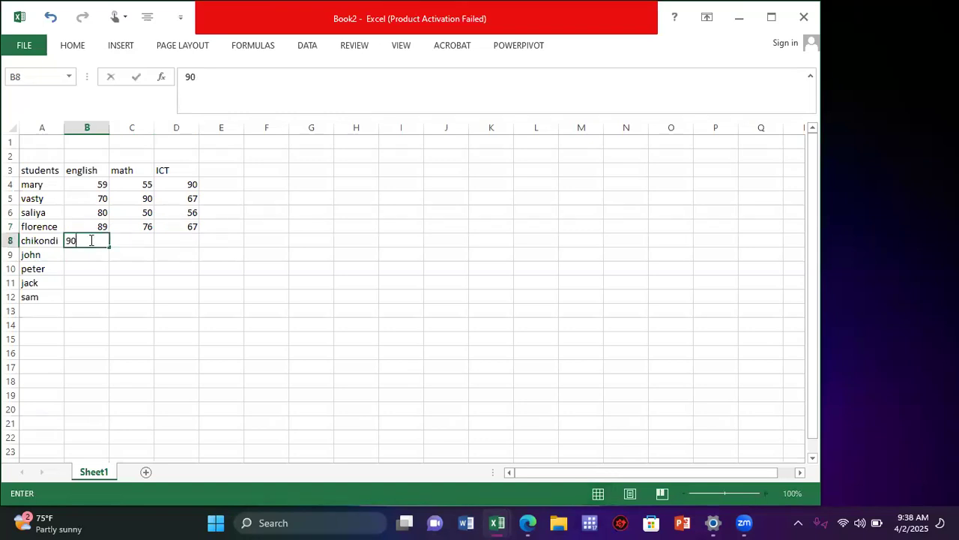
{"action": "left_click", "coordinate": [129, 238]}
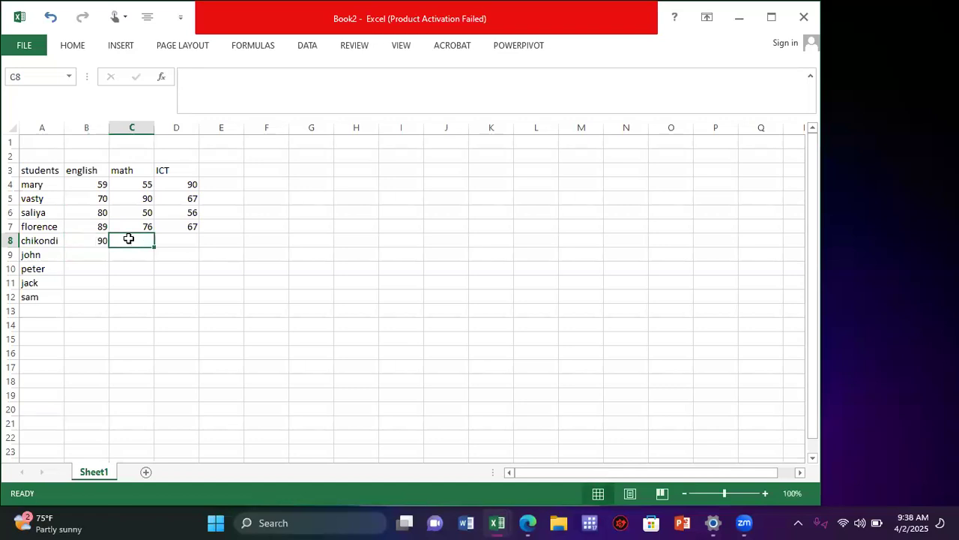
{"action": "type", "text": "78"}
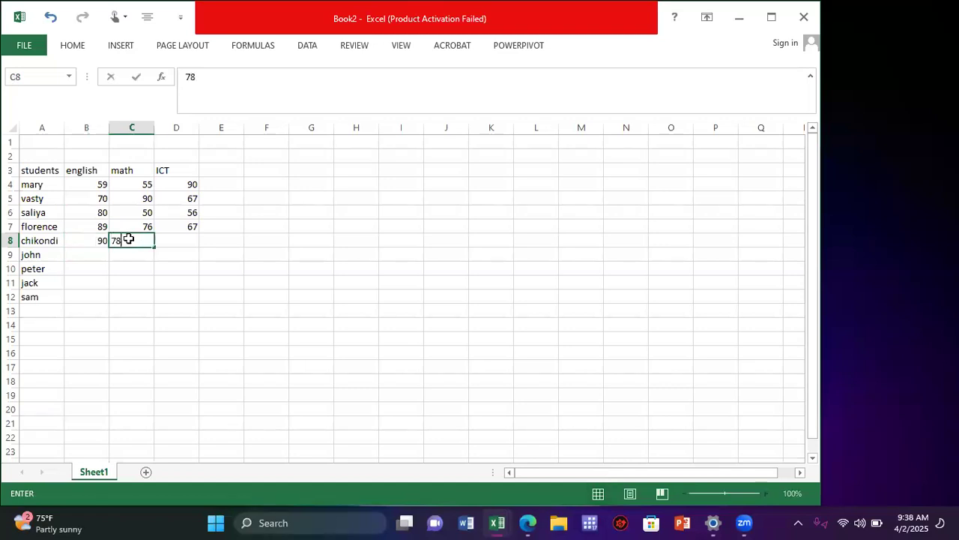
{"action": "left_click", "coordinate": [172, 240]}
{"action": "type", "text": "12"}
{"action": "key", "text": "BackSpace"}
{"action": "key", "text": "BackSpace"}
{"action": "type", "text": "89"}
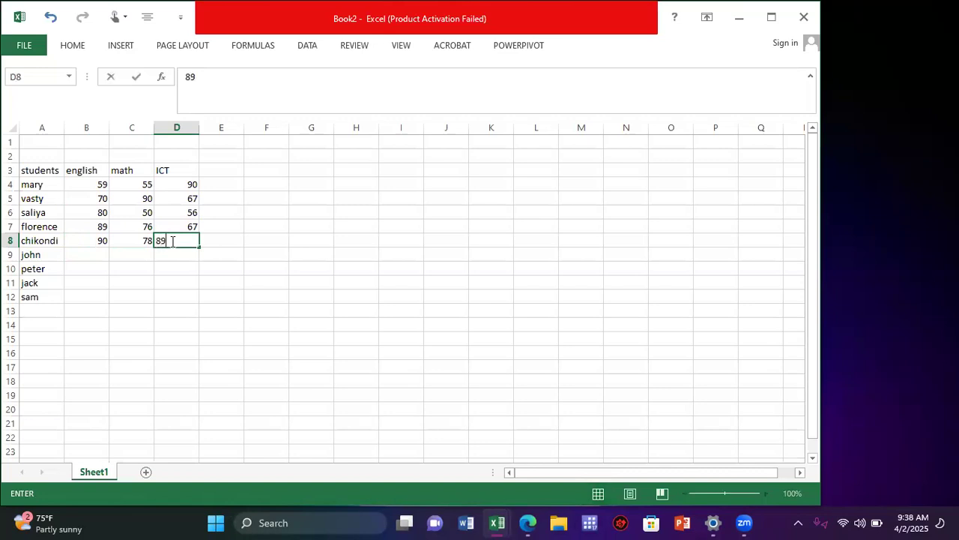
Enter the sixth student's marks in row 9: english 54, math 63 and ICT 88
{"action": "left_click", "coordinate": [89, 254]}
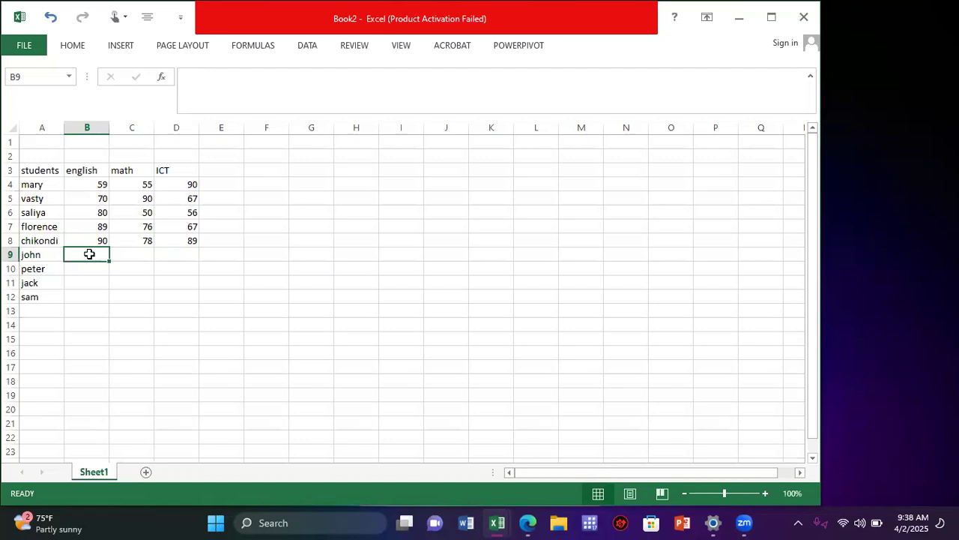
{"action": "type", "text": "54"}
{"action": "left_click", "coordinate": [124, 253]}
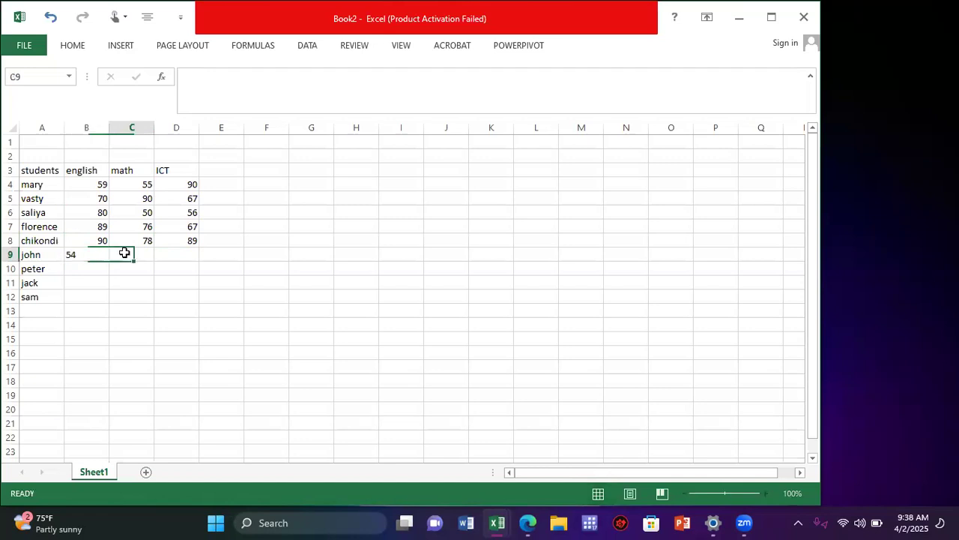
{"action": "type", "text": "63"}
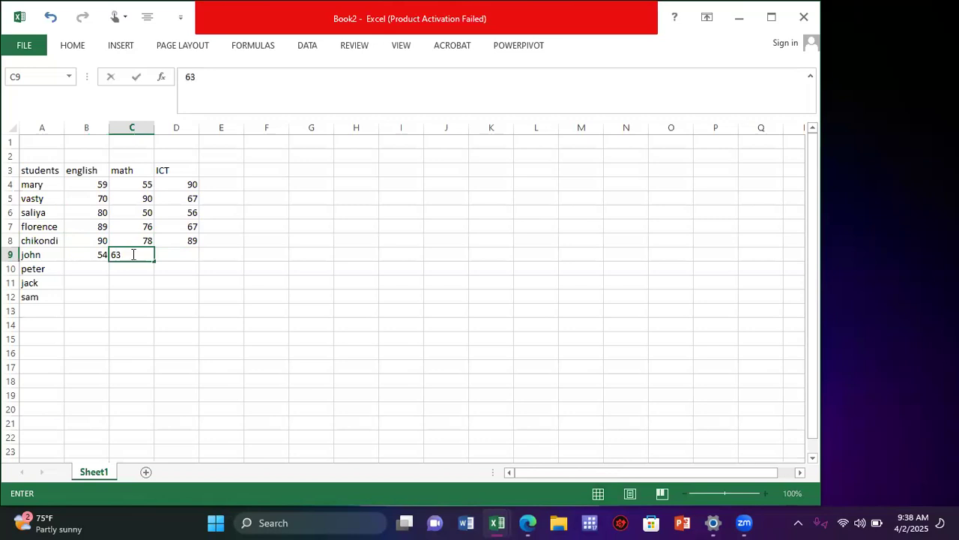
{"action": "left_click", "coordinate": [170, 251]}
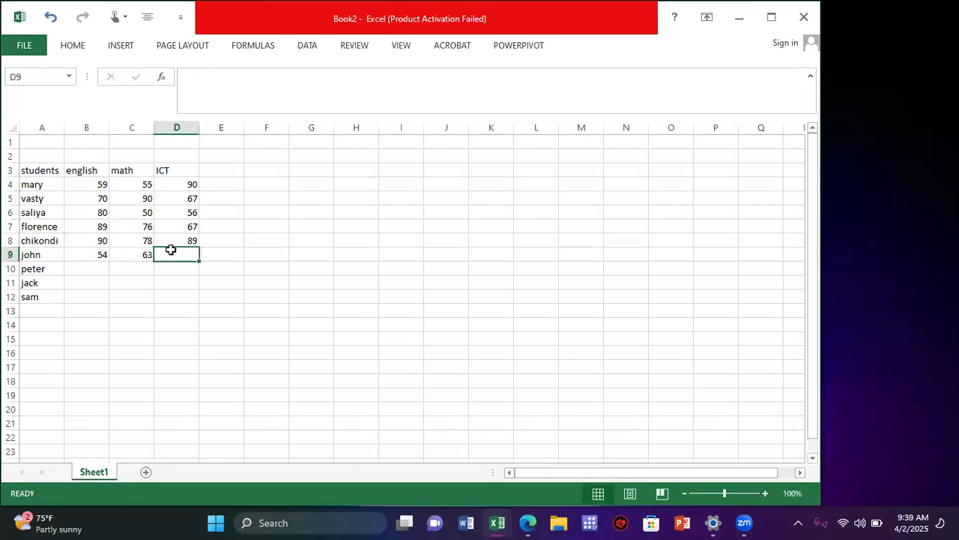
{"action": "type", "text": "88"}
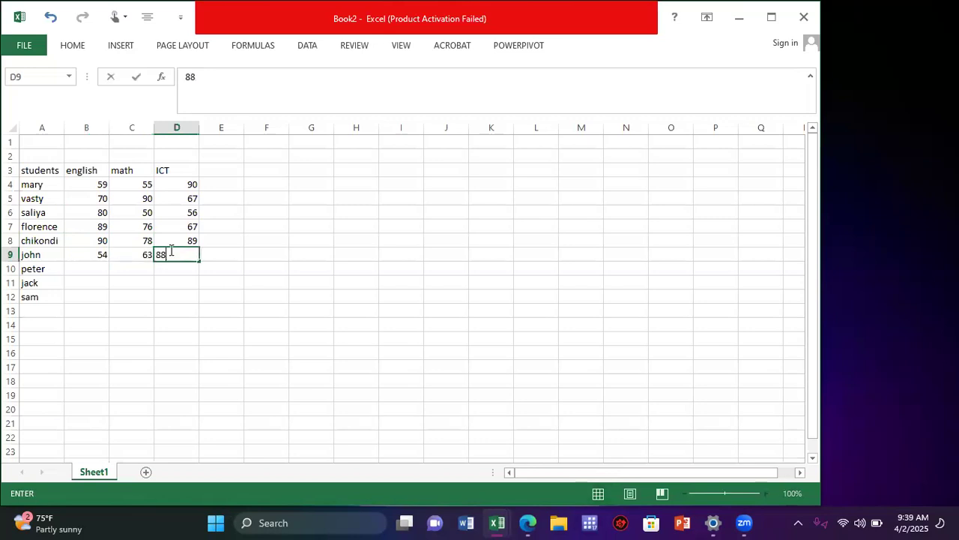
Enter the seventh student's marks in row 10: english 34, math 75 and ICT 90
{"action": "left_click", "coordinate": [84, 269]}
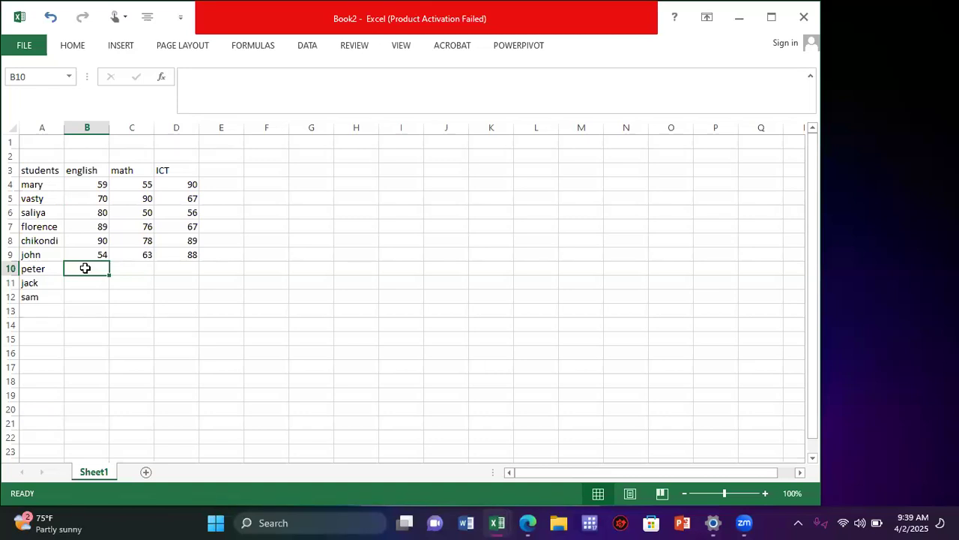
{"action": "type", "text": "34"}
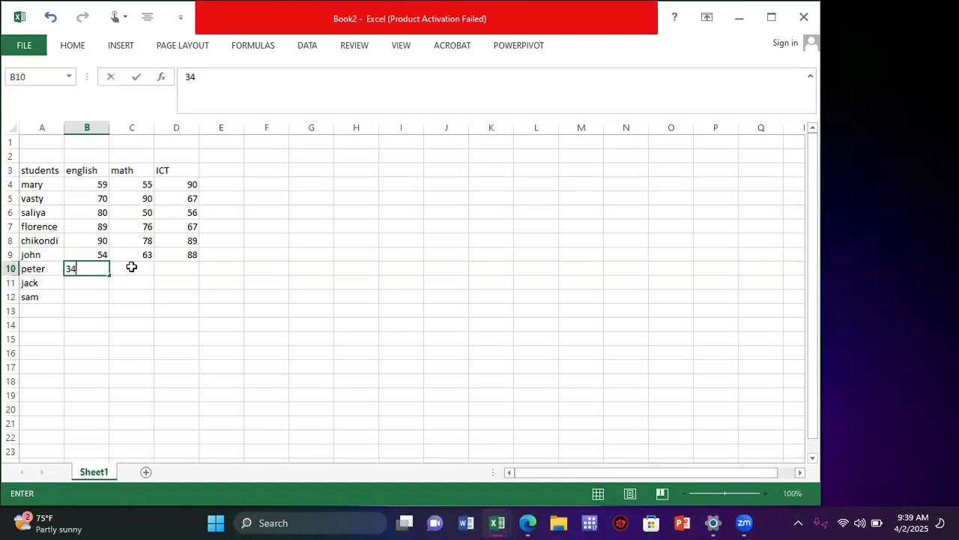
{"action": "left_click", "coordinate": [131, 267]}
{"action": "type", "text": "75"}
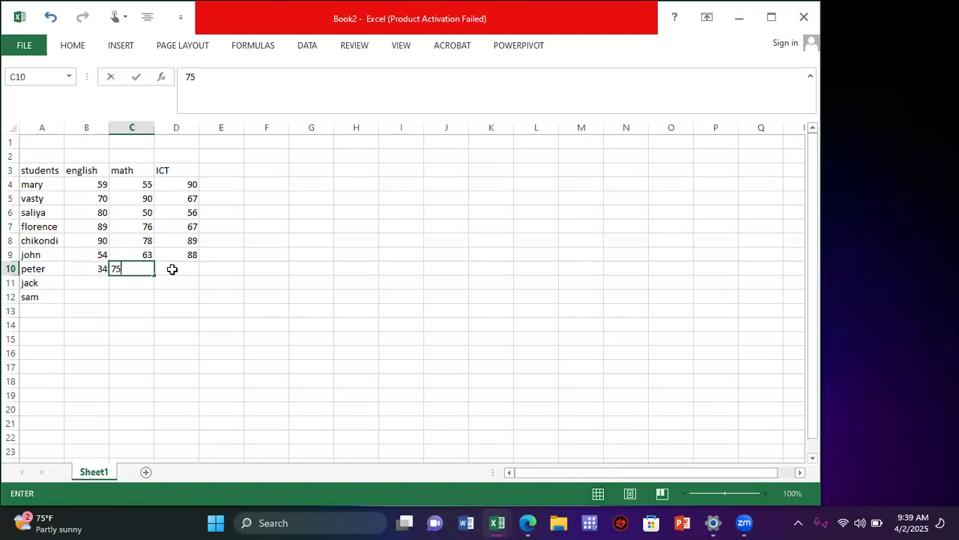
{"action": "type", "text": "9"}
{"action": "key", "text": "BackSpace"}
{"action": "key", "text": "BackSpace"}
{"action": "left_click", "coordinate": [181, 268]}
{"action": "type", "text": "90"}
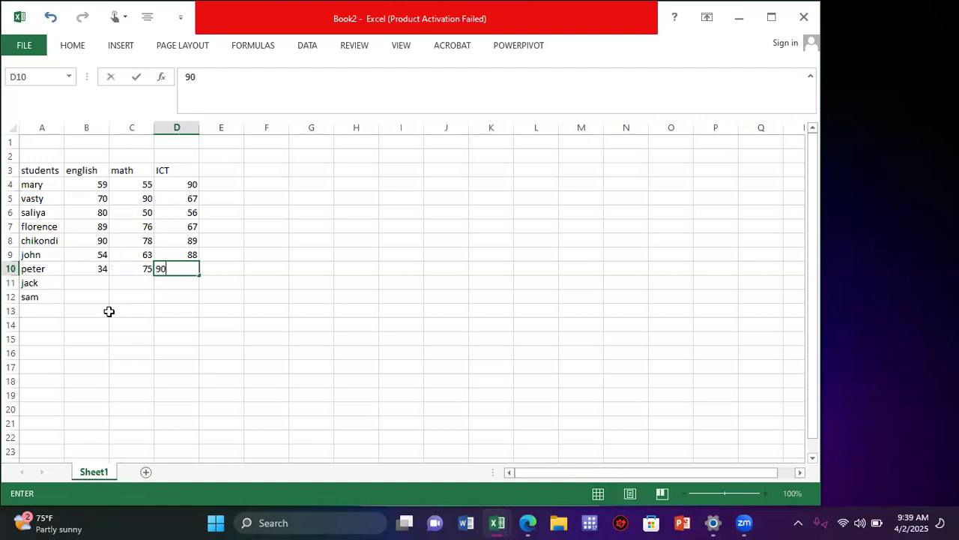
Enter the eighth student's marks in row 11: english 72, math 59 and ICT 86
{"action": "left_click", "coordinate": [81, 284]}
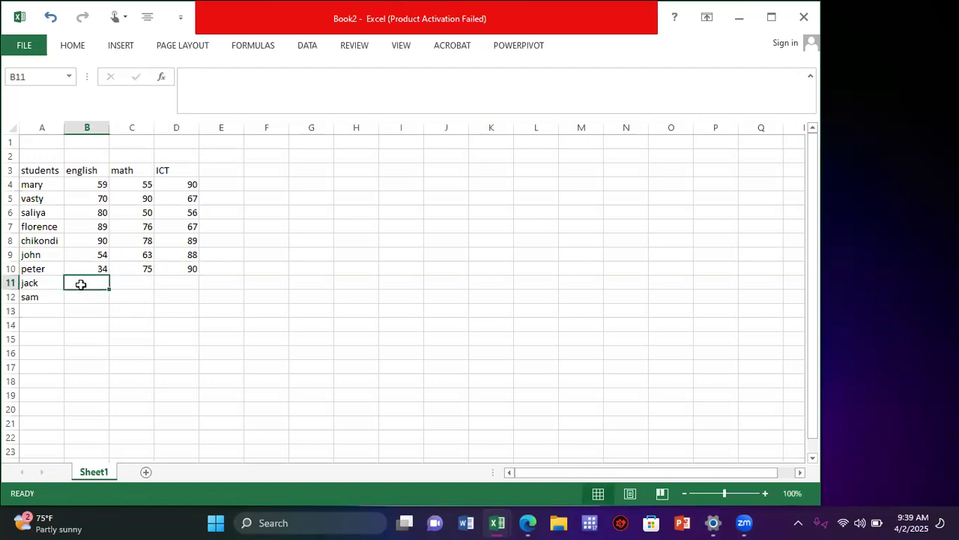
{"action": "type", "text": "7"}
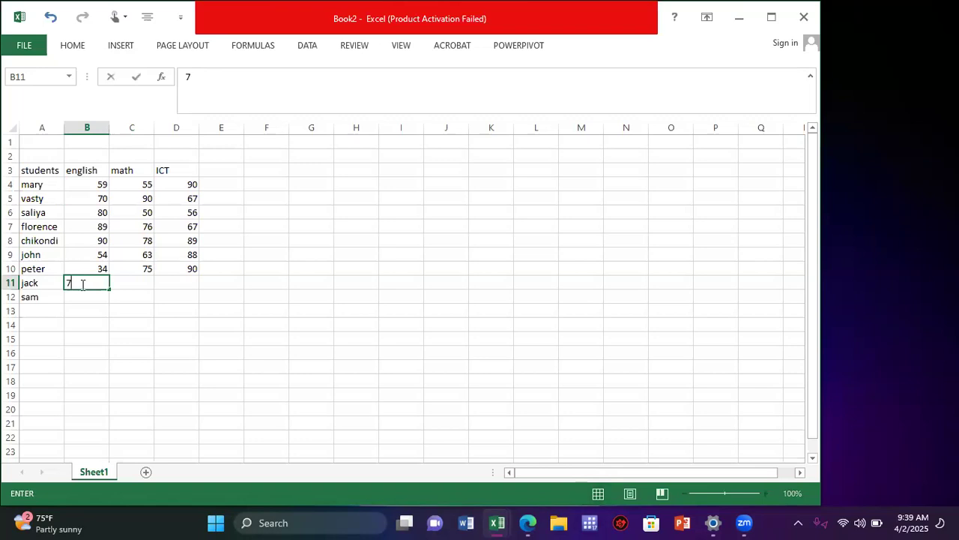
{"action": "type", "text": "2"}
{"action": "left_click", "coordinate": [126, 281]}
{"action": "type", "text": "59"}
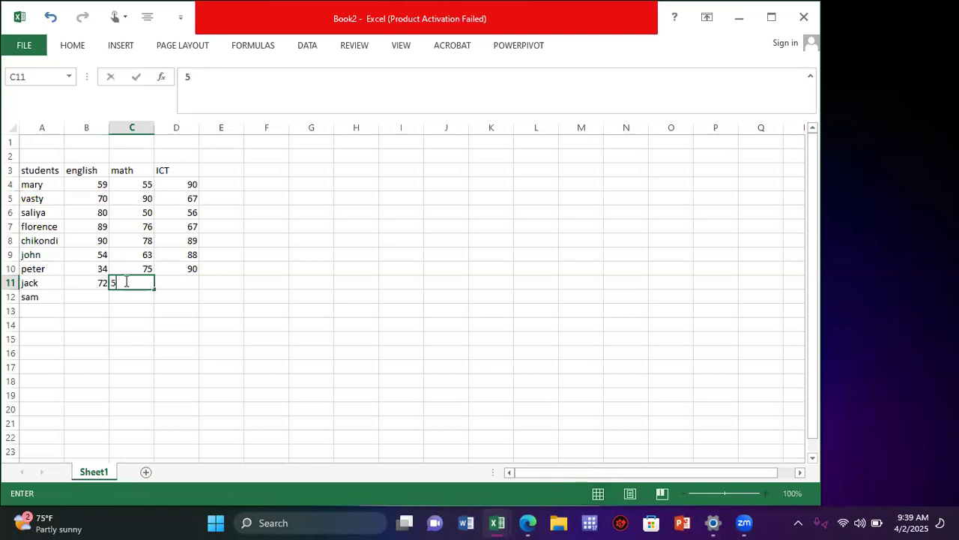
{"action": "left_click", "coordinate": [183, 283]}
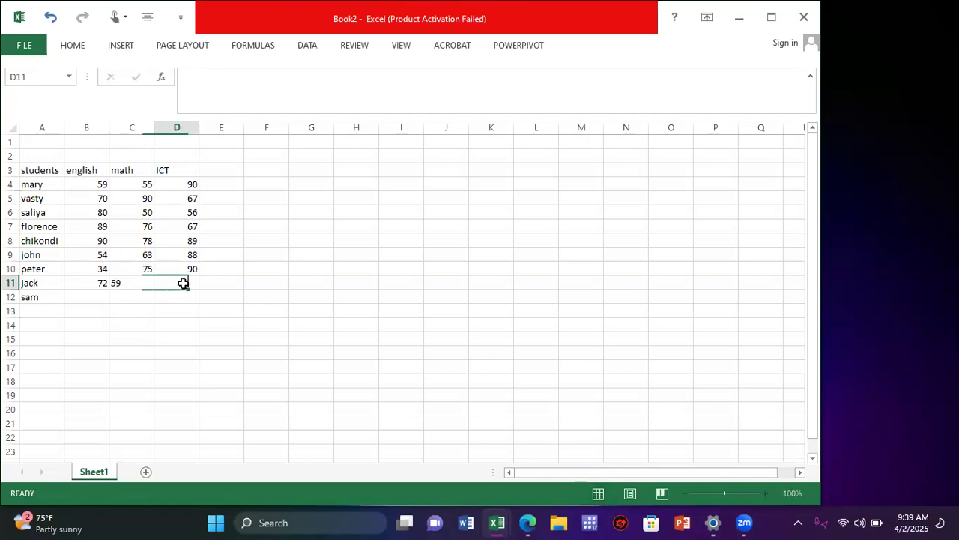
{"action": "type", "text": "86"}
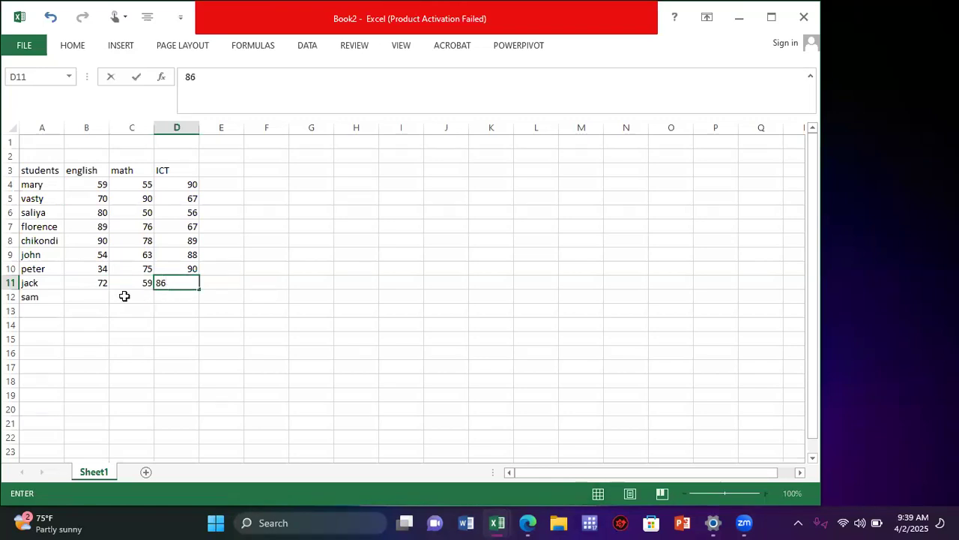
Enter the ninth student's marks in row 12: english 49, math 92 and ICT 45
{"action": "left_click", "coordinate": [97, 296]}
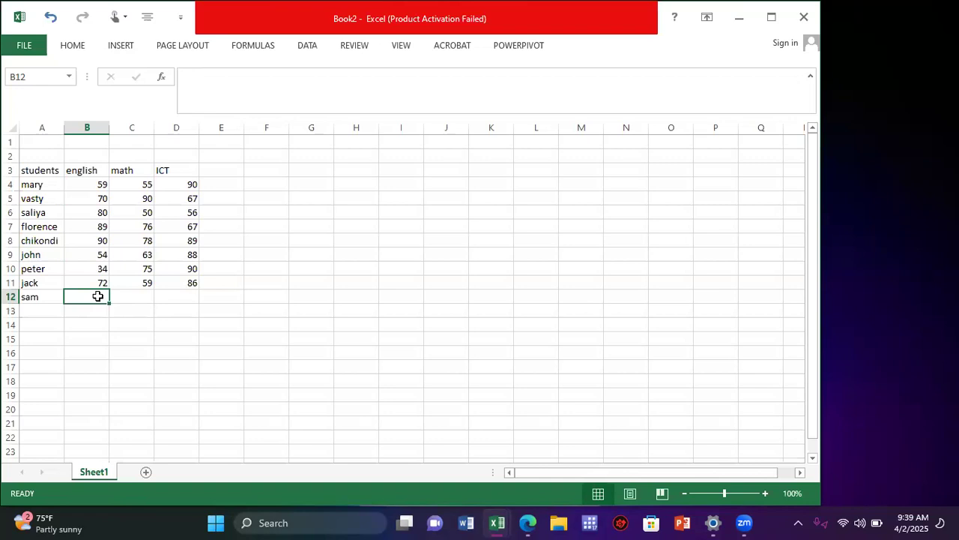
{"action": "type", "text": "49"}
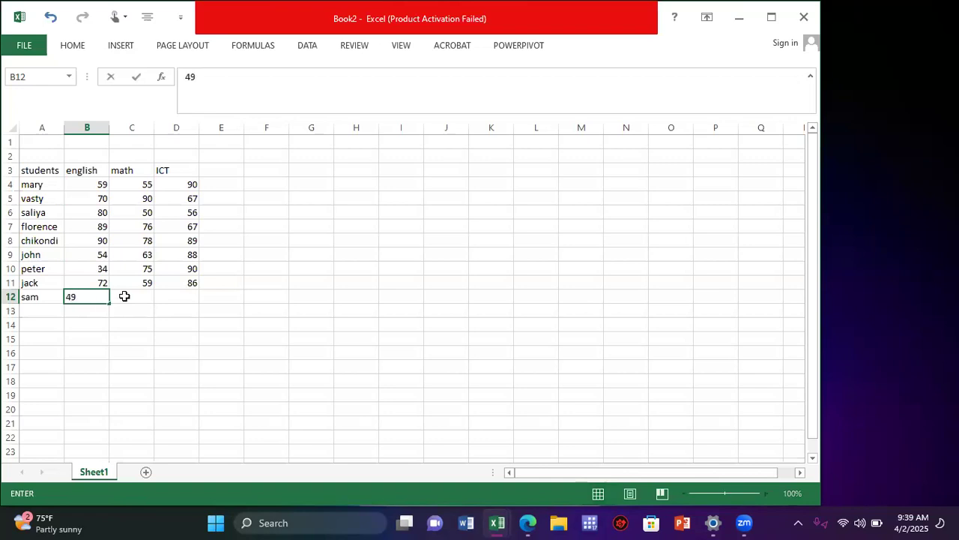
{"action": "left_click", "coordinate": [124, 296]}
{"action": "type", "text": "9"}
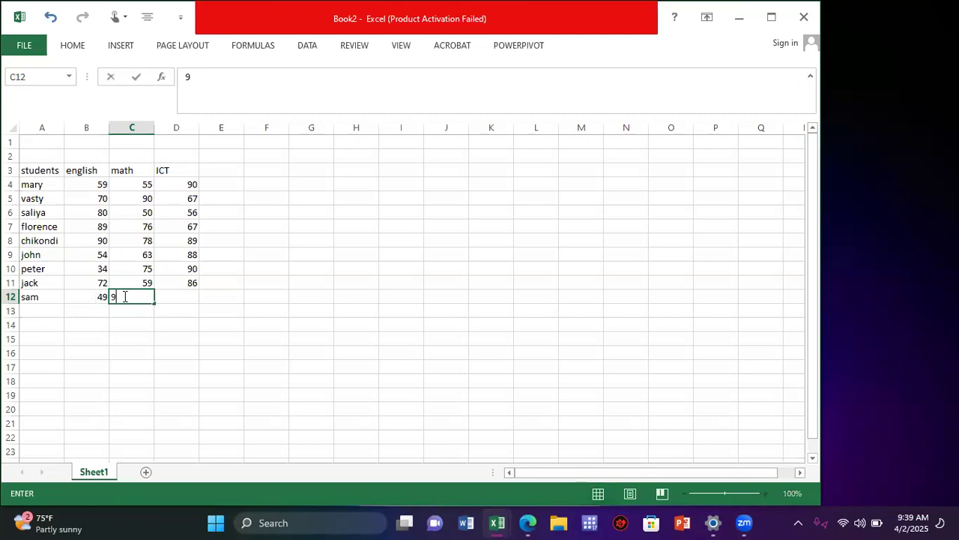
{"action": "type", "text": "2"}
{"action": "left_click", "coordinate": [176, 302]}
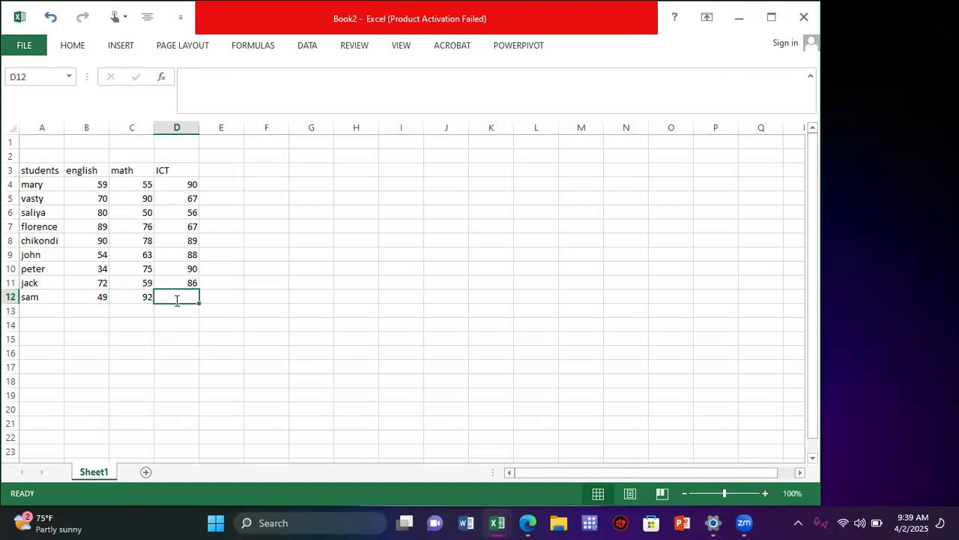
{"action": "type", "text": "45"}
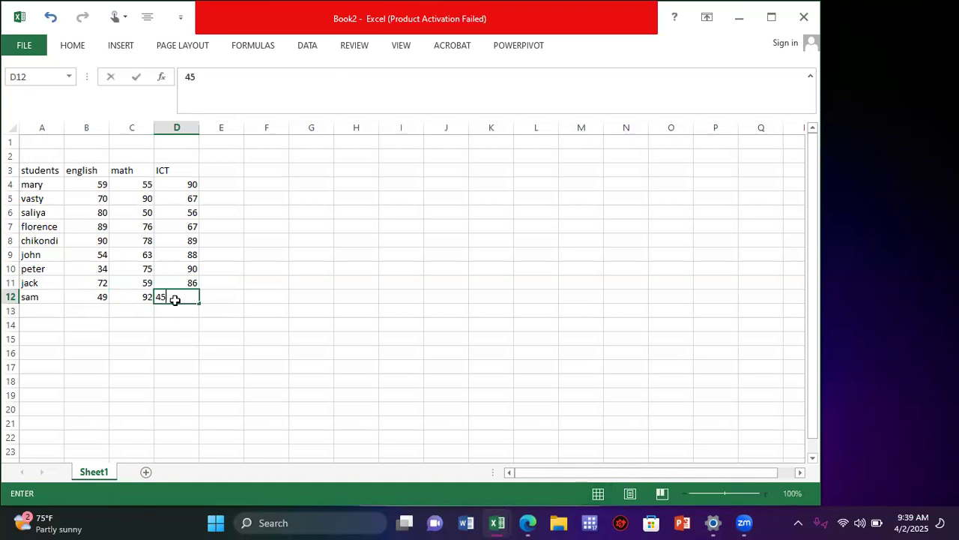
{"action": "left_click", "coordinate": [176, 391]}
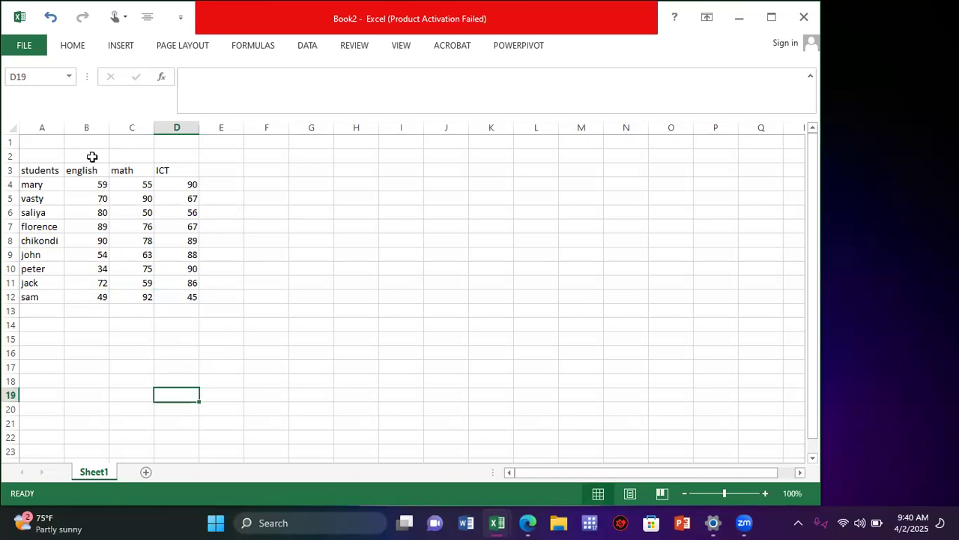
Add the heading "subjects" in cell C2, above the math column
{"action": "left_click", "coordinate": [113, 156]}
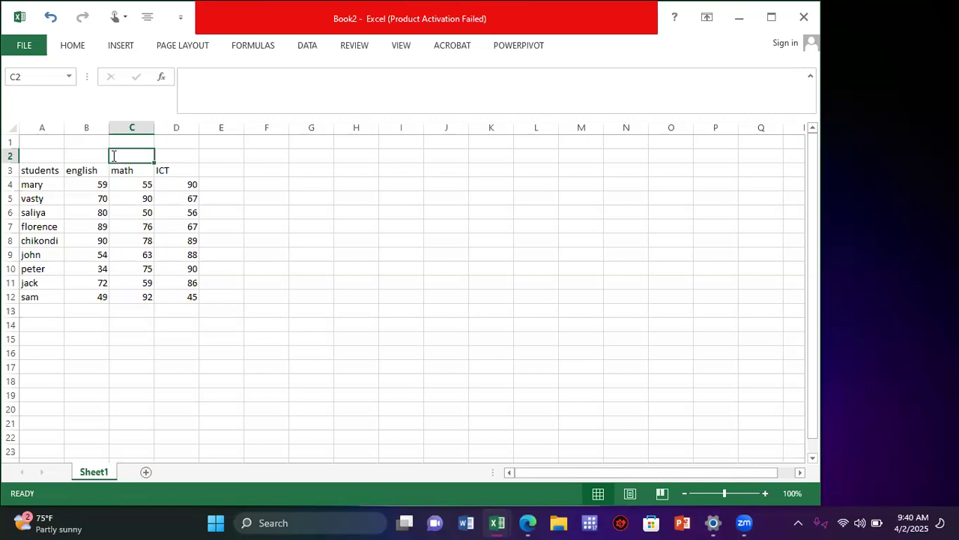
{"action": "type", "text": "sub"}
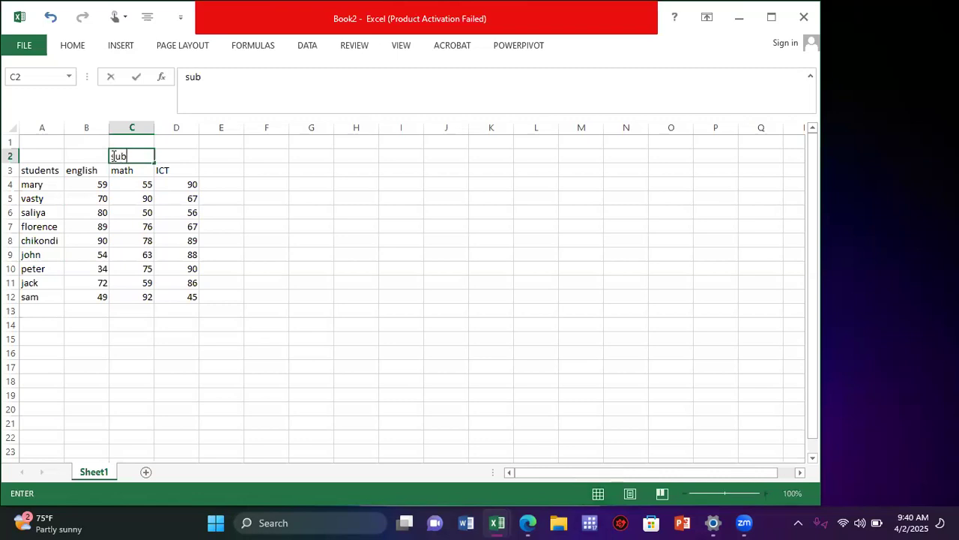
{"action": "type", "text": "jects"}
{"action": "left_click_drag", "start_coordinate": [108, 156], "coordinate": [134, 155]}
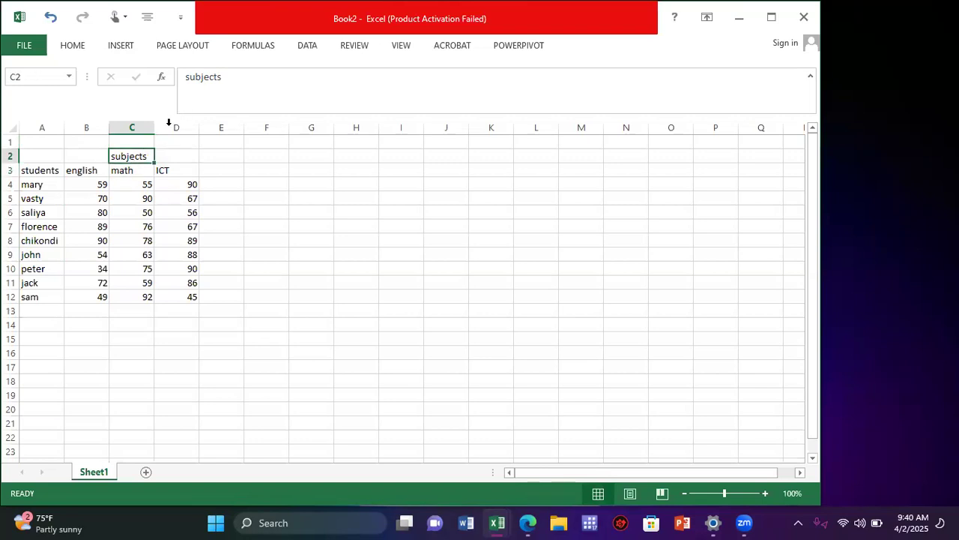
Apply Merge & Center to the "subjects" heading in cell C2
{"action": "left_click", "coordinate": [75, 46]}
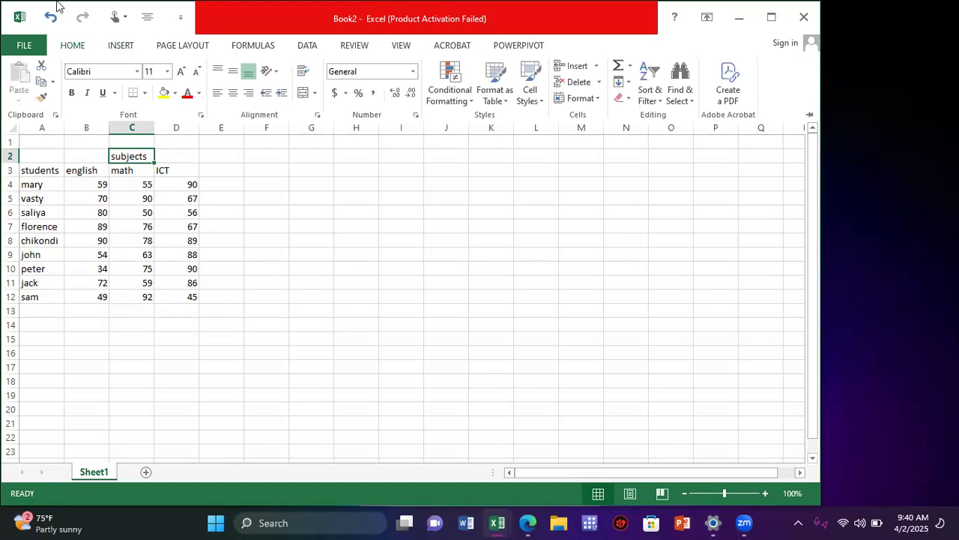
{"action": "left_click", "coordinate": [73, 45]}
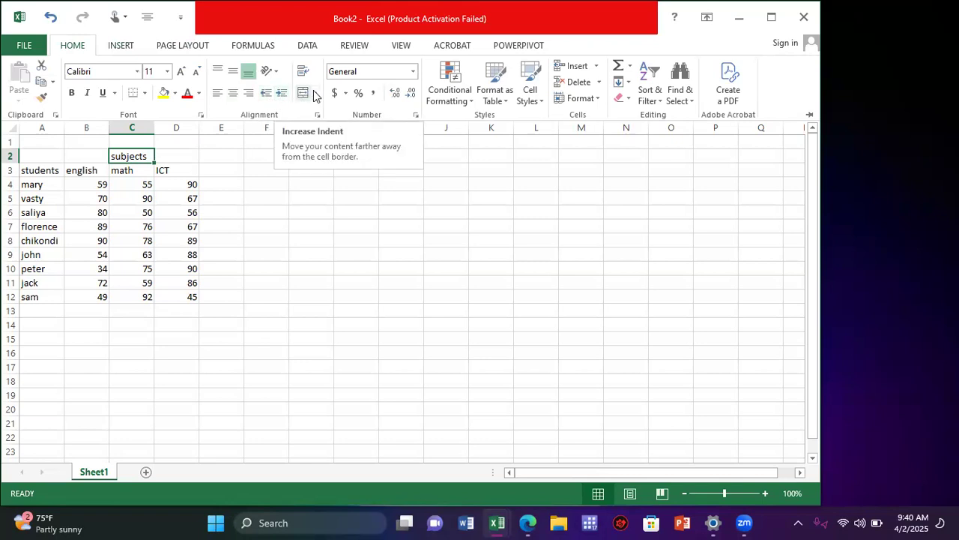
{"action": "left_click", "coordinate": [315, 93]}
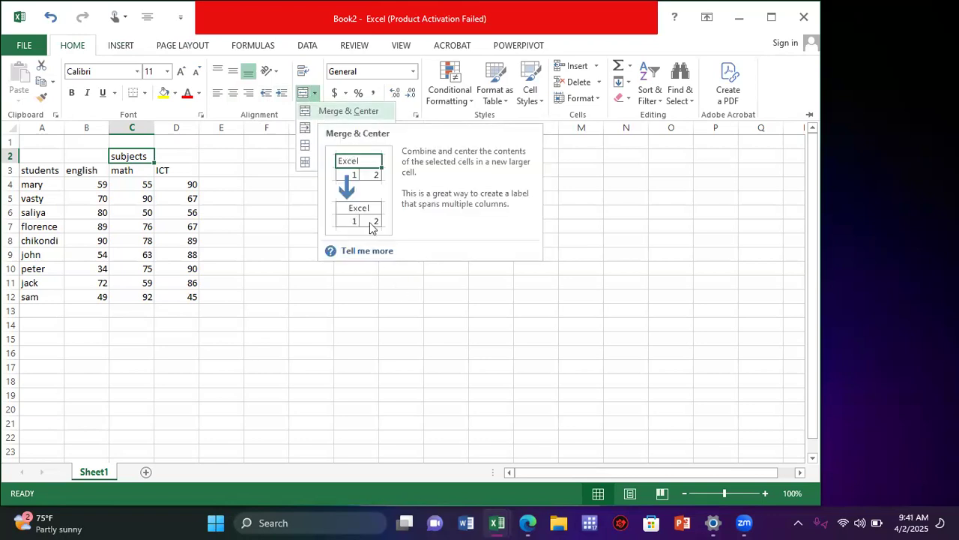
{"action": "left_click", "coordinate": [365, 112]}
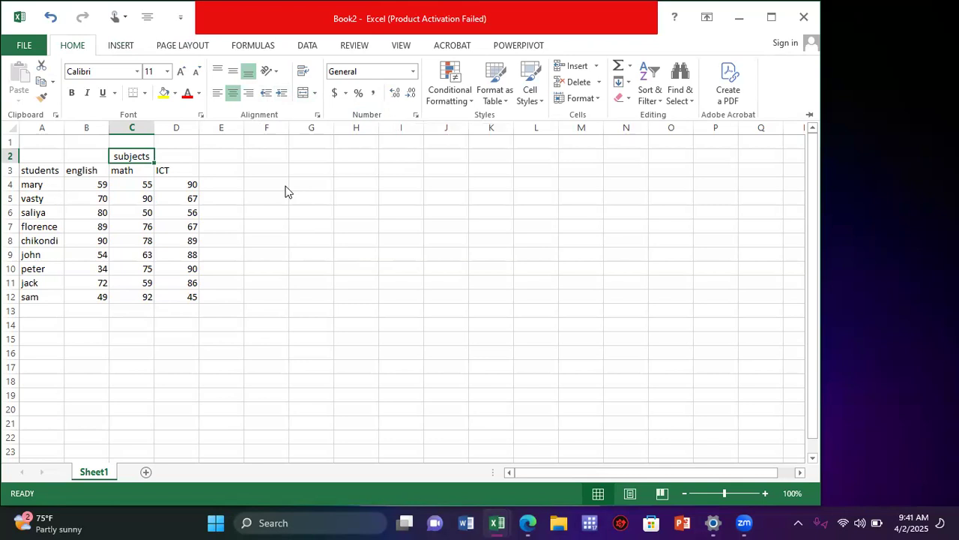
{"action": "left_click", "coordinate": [157, 152]}
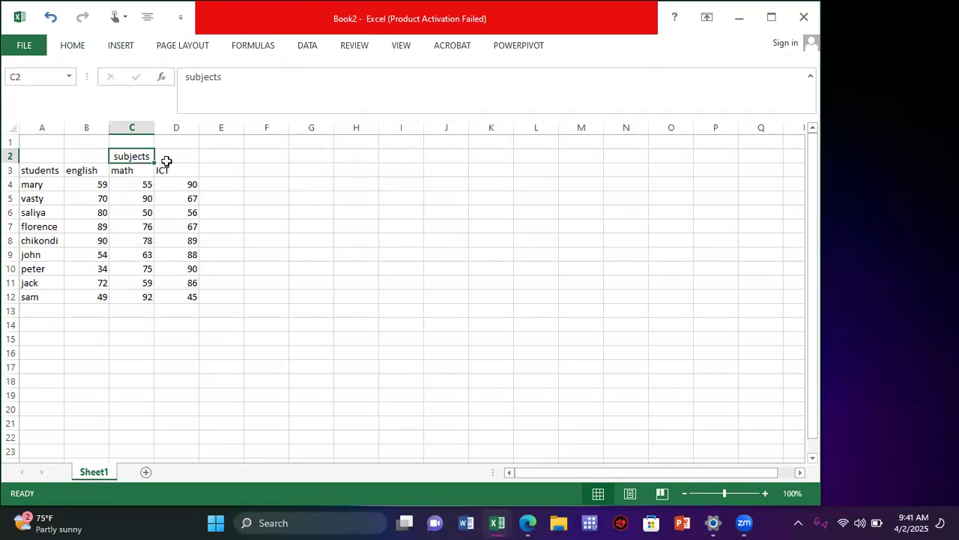
{"action": "left_click", "coordinate": [164, 159]}
{"action": "left_click", "coordinate": [208, 193]}
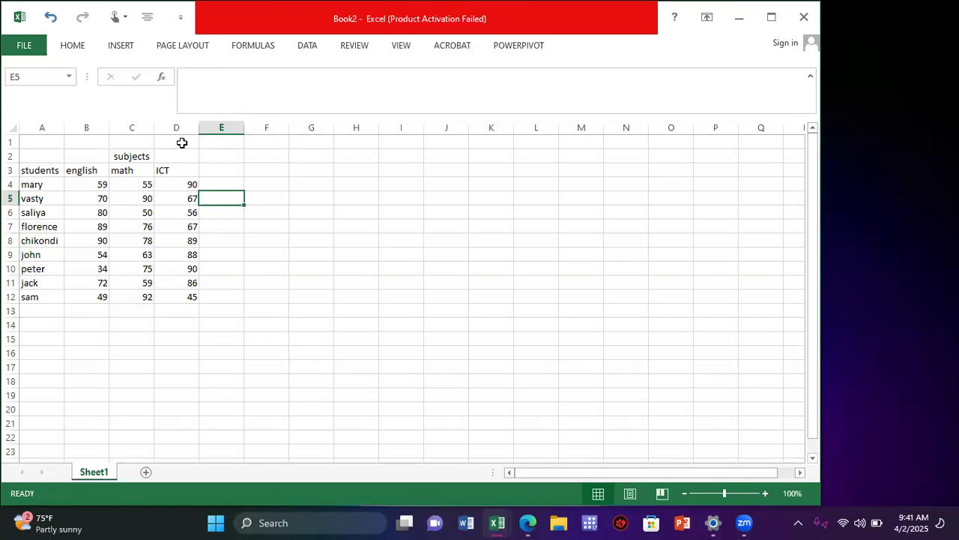
Enter the title "school results" in cell B1 above the marks table
{"action": "left_click", "coordinate": [66, 140]}
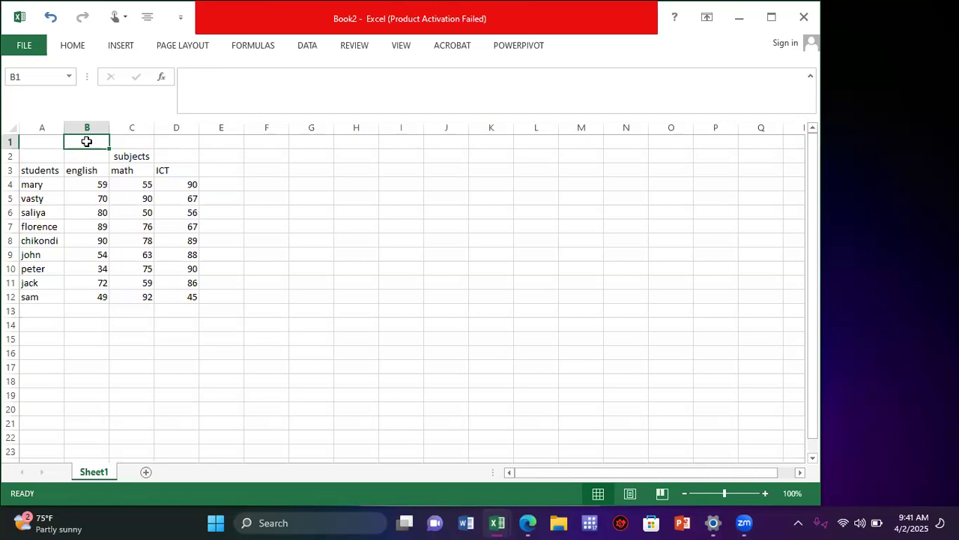
{"action": "type", "text": "s"}
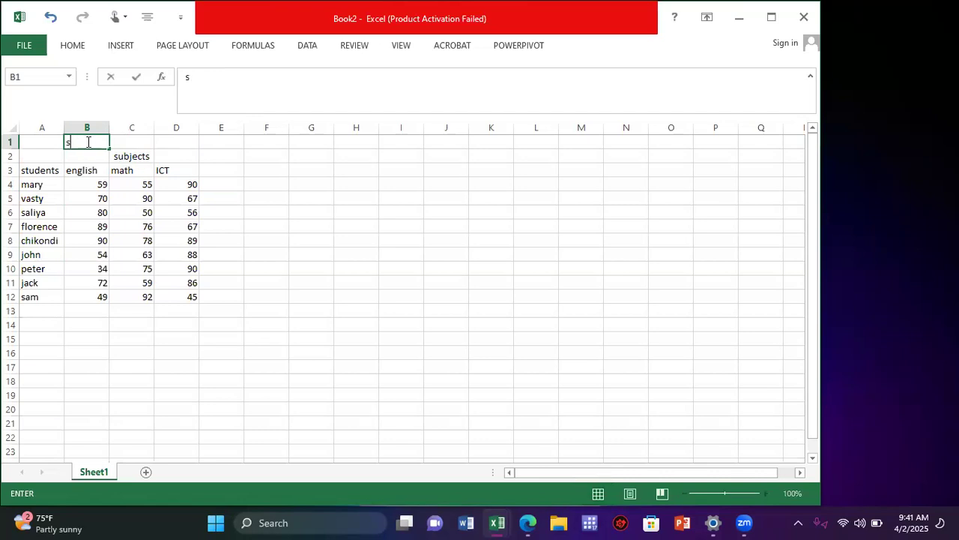
{"action": "type", "text": "chool res"}
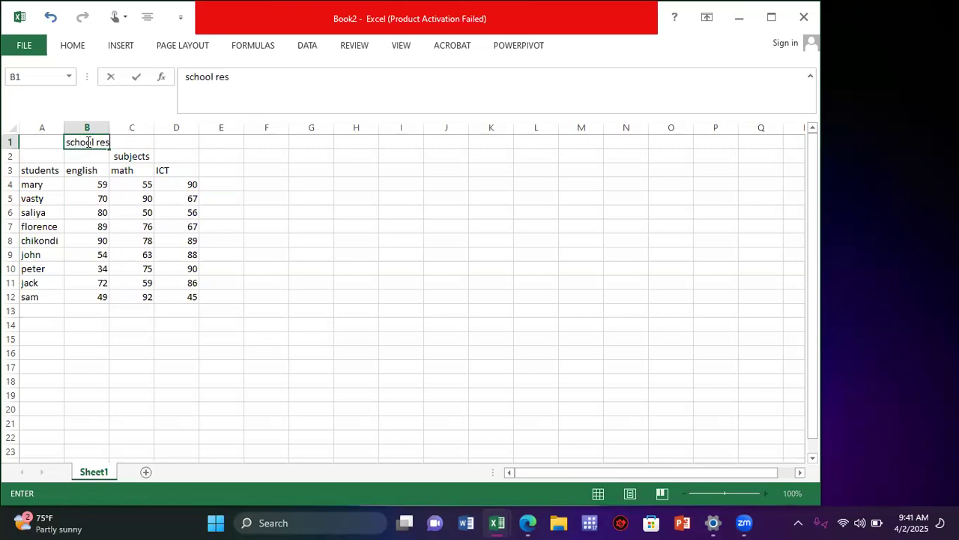
{"action": "type", "text": "ults"}
Merge and center the "school results" title across cells A1:C1
{"action": "left_click_drag", "start_coordinate": [58, 143], "coordinate": [128, 141]}
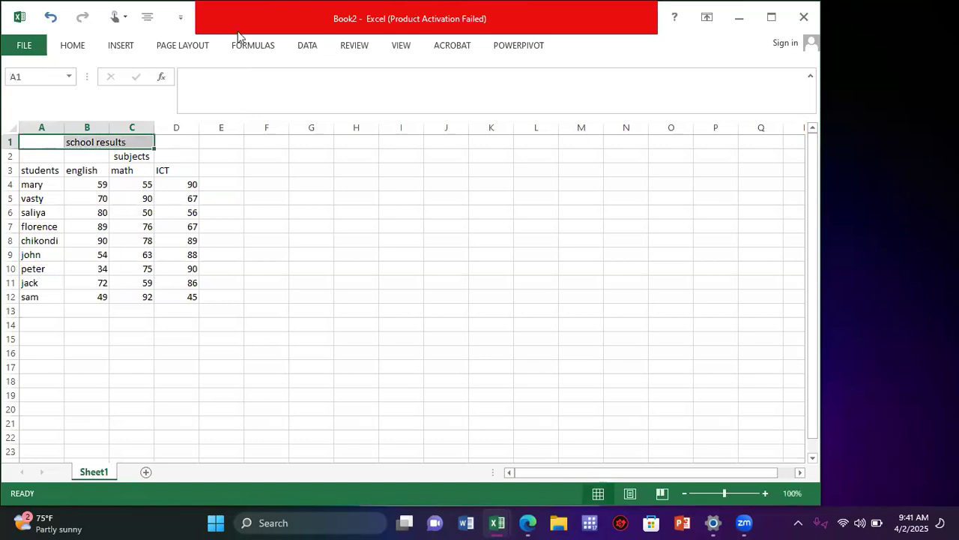
{"action": "left_click", "coordinate": [73, 45]}
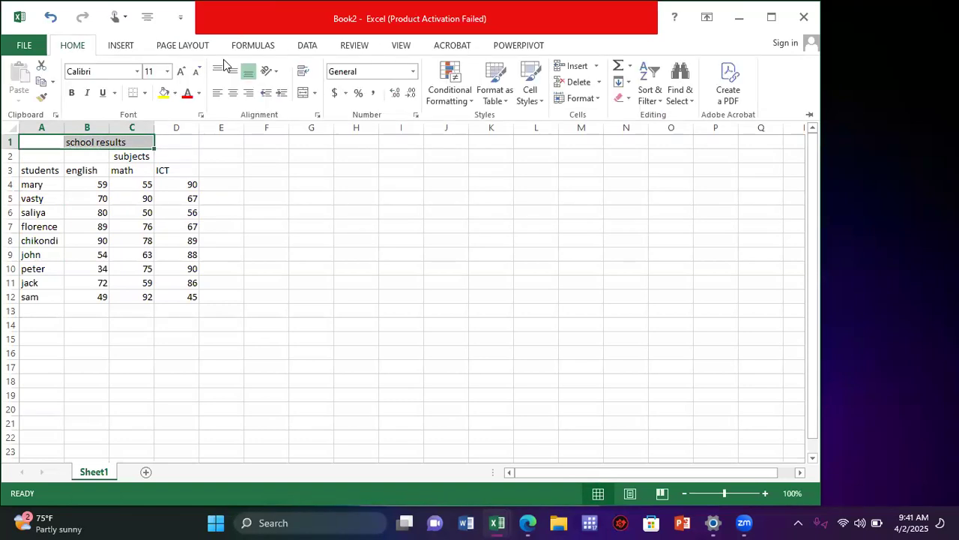
{"action": "left_click", "coordinate": [316, 95]}
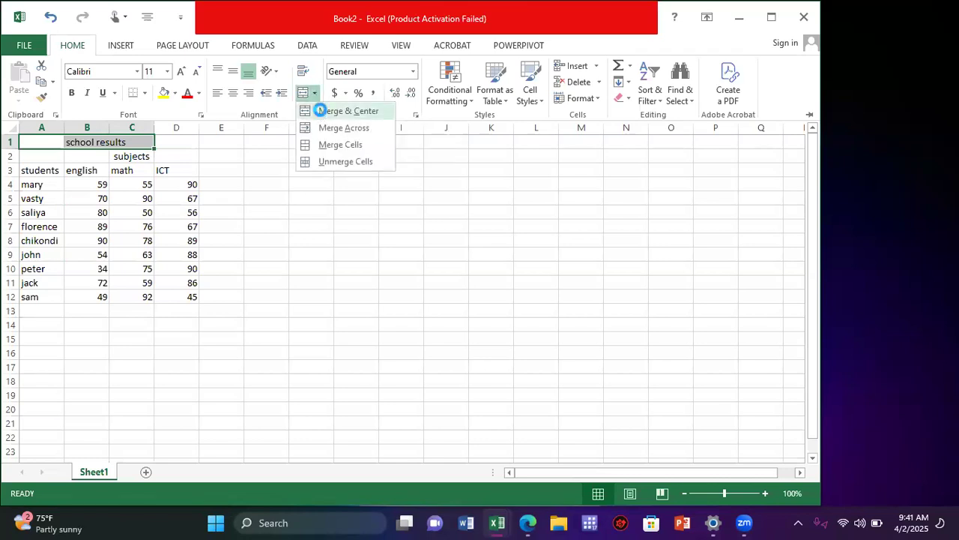
{"action": "left_click", "coordinate": [324, 111]}
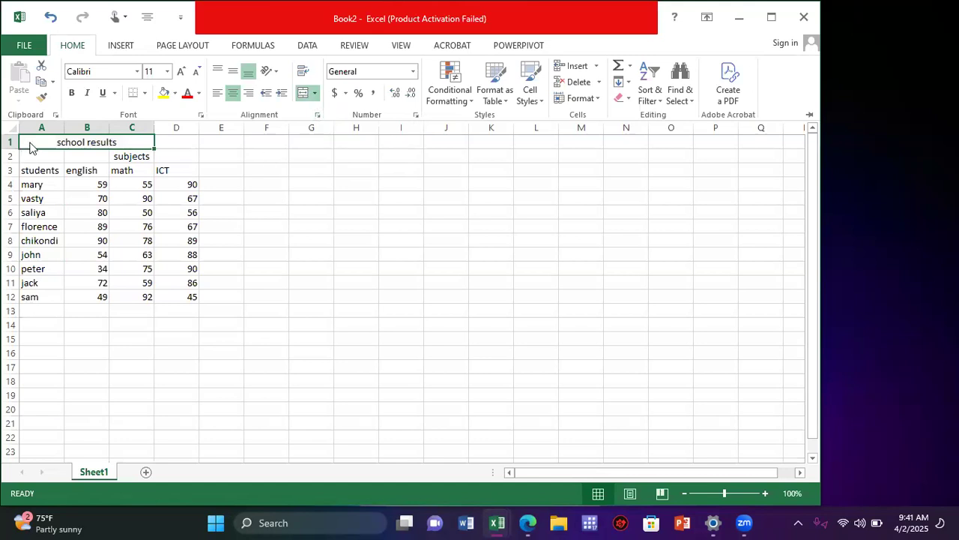
{"action": "left_click", "coordinate": [56, 136]}
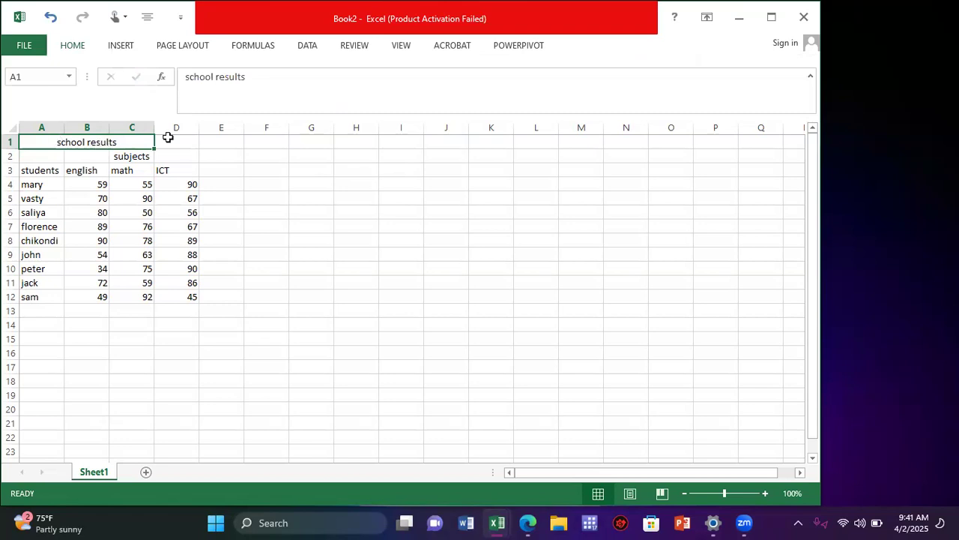
{"action": "scroll", "coordinate": [78, 140], "scroll_direction": "down", "scroll_amount": 1}
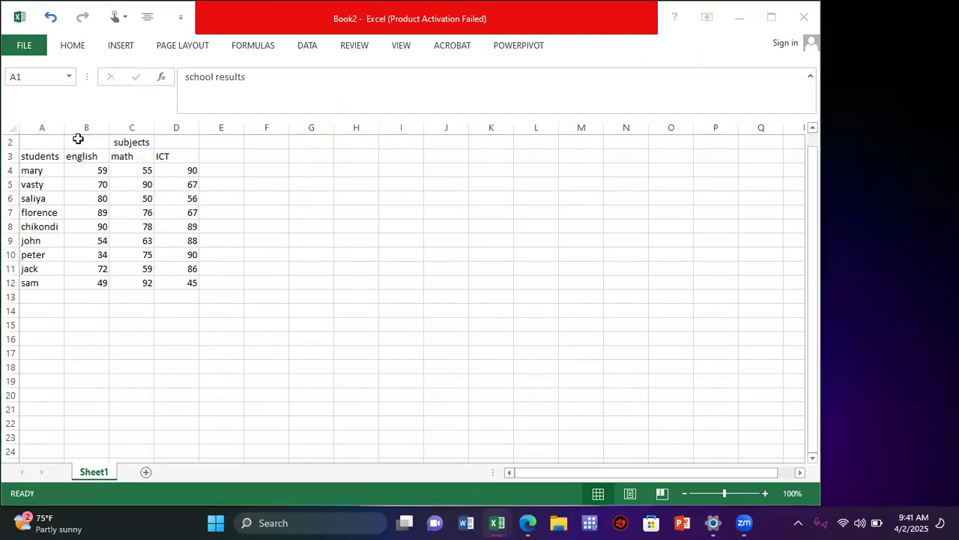
{"action": "left_click", "coordinate": [170, 138]}
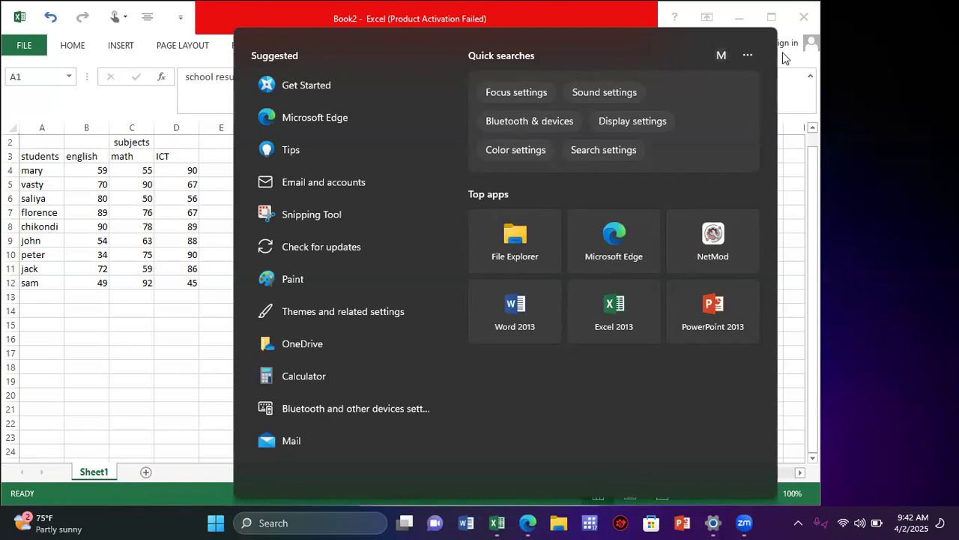
{"action": "left_click", "coordinate": [222, 65]}
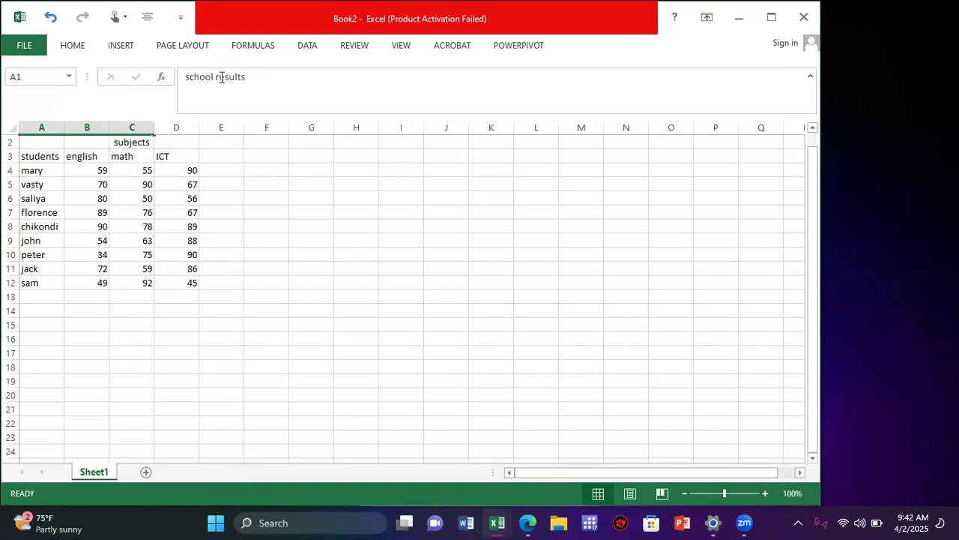
{"action": "left_click", "coordinate": [12, 125]}
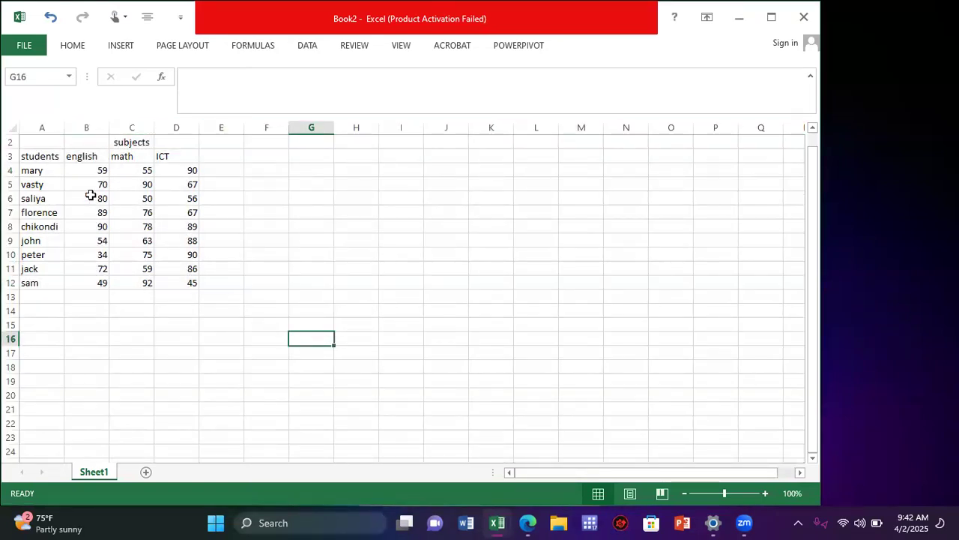
{"action": "scroll", "coordinate": [90, 195], "scroll_direction": "up", "scroll_amount": 1}
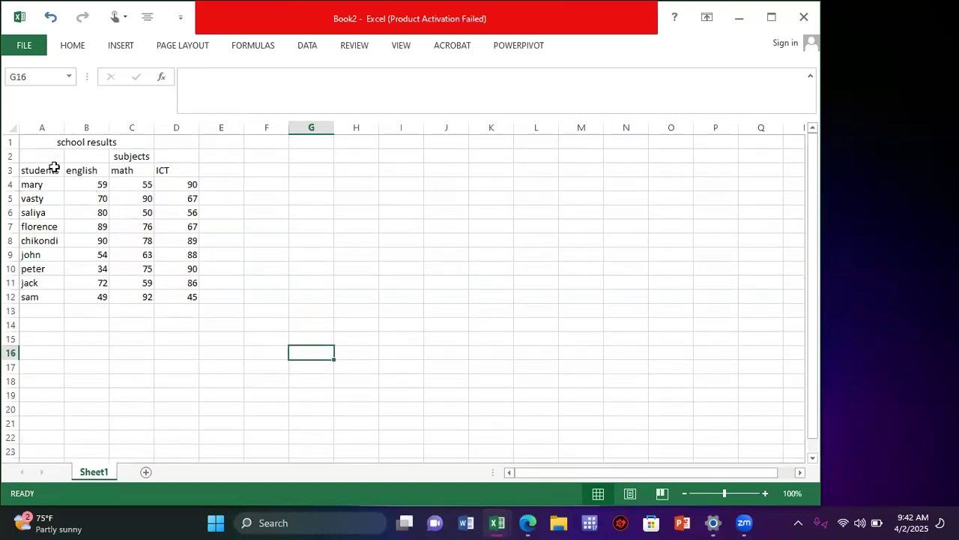
{"action": "scroll", "coordinate": [52, 165], "scroll_direction": "down", "scroll_amount": 2}
{"action": "scroll", "coordinate": [54, 165], "scroll_direction": "up", "scroll_amount": 2}
{"action": "left_click", "coordinate": [383, 278]}
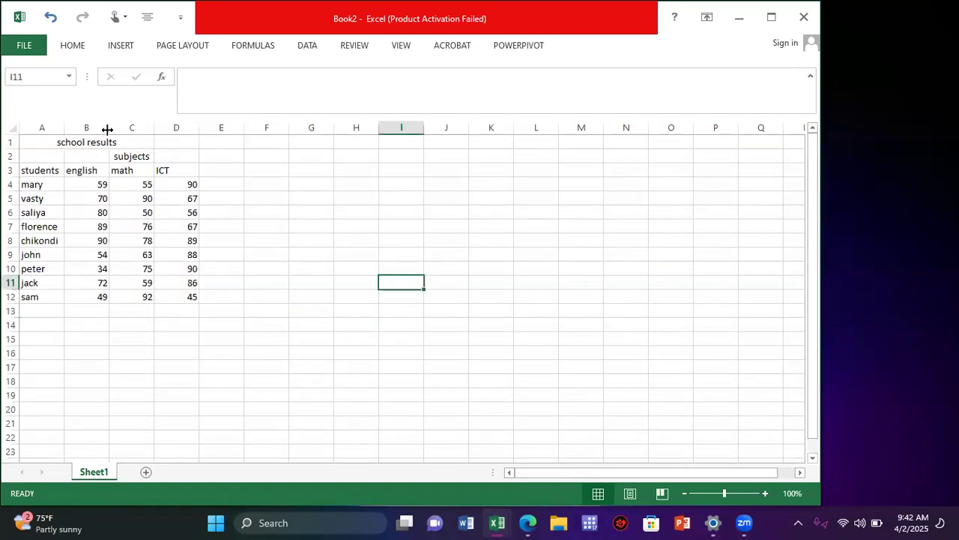
Change the font color of the "school results" title to red
{"action": "left_click", "coordinate": [60, 140]}
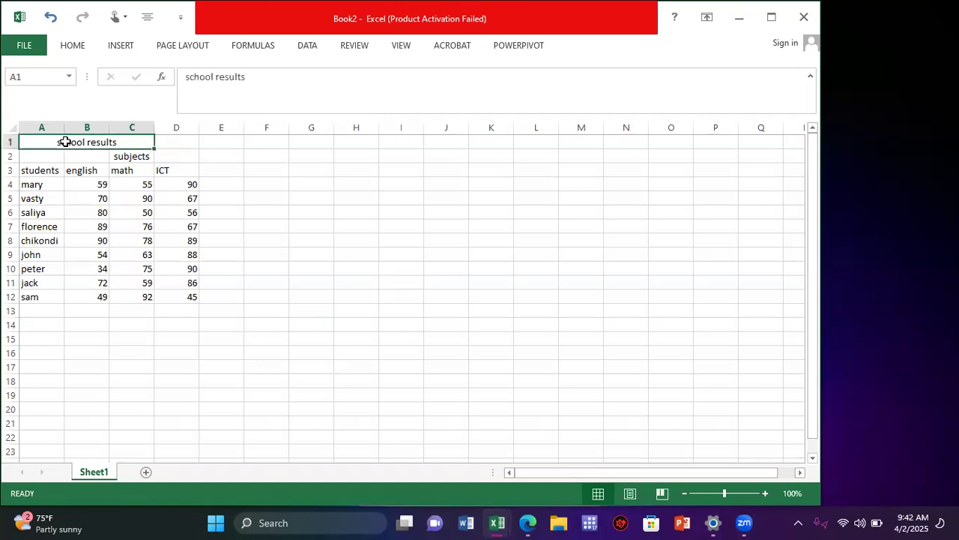
{"action": "left_click", "coordinate": [75, 45]}
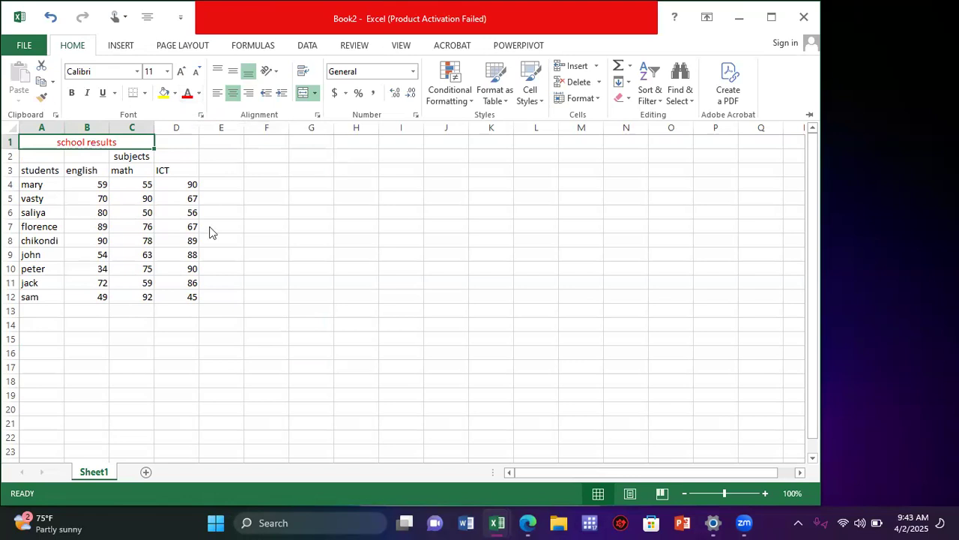
Fill the merged title down through row 12, trying Fill Without Formatting, then Fill Formatting Only
{"action": "left_click", "coordinate": [158, 155]}
{"action": "left_click_drag", "start_coordinate": [158, 156], "coordinate": [88, 306]}
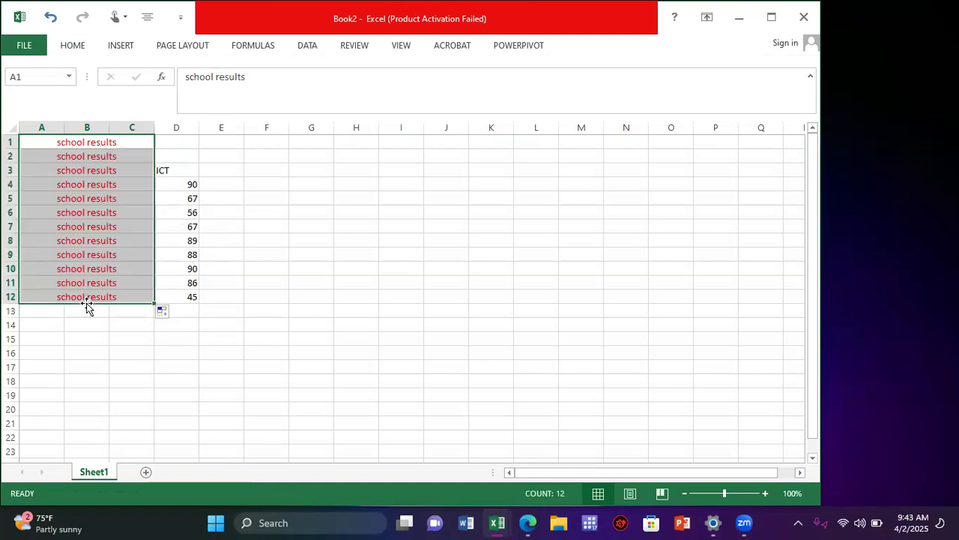
{"action": "left_click", "coordinate": [168, 313]}
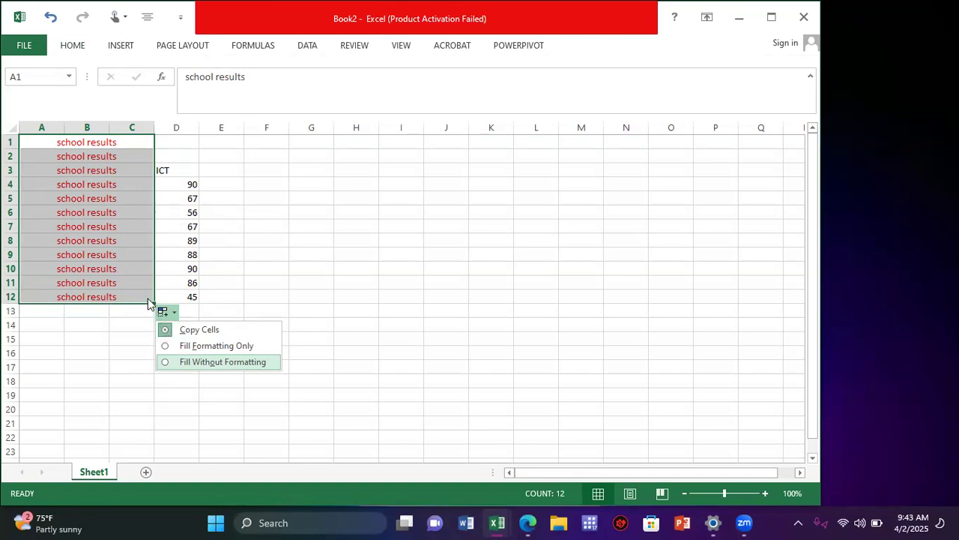
{"action": "left_click", "coordinate": [184, 362]}
{"action": "left_click", "coordinate": [173, 313]}
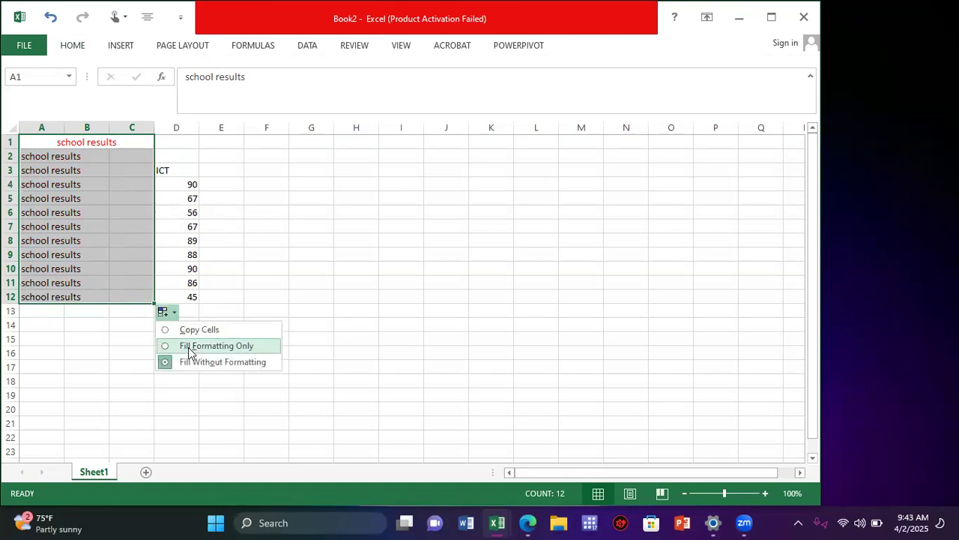
{"action": "left_click", "coordinate": [187, 347]}
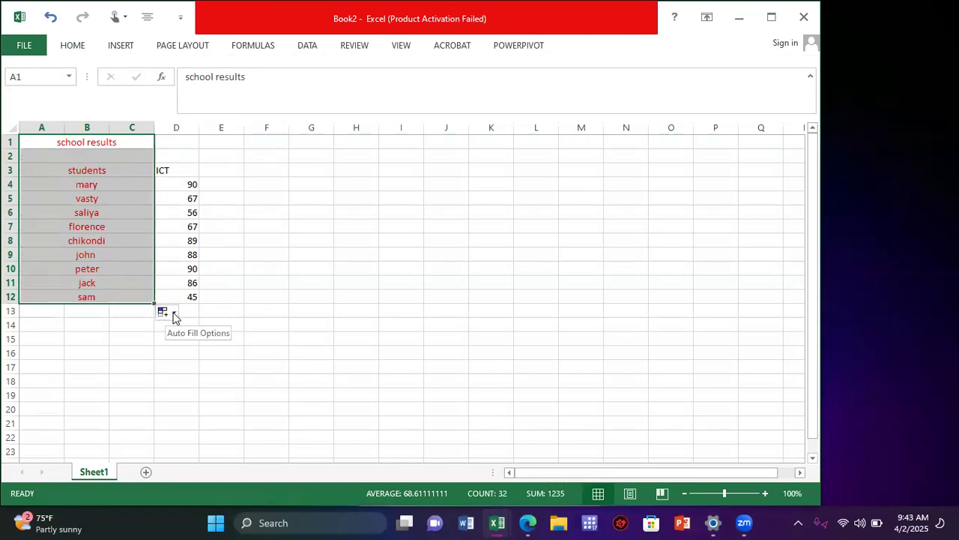
Clear the contents of A1:C12 by pulling the fill range back over the filled cells
{"action": "left_click", "coordinate": [173, 313]}
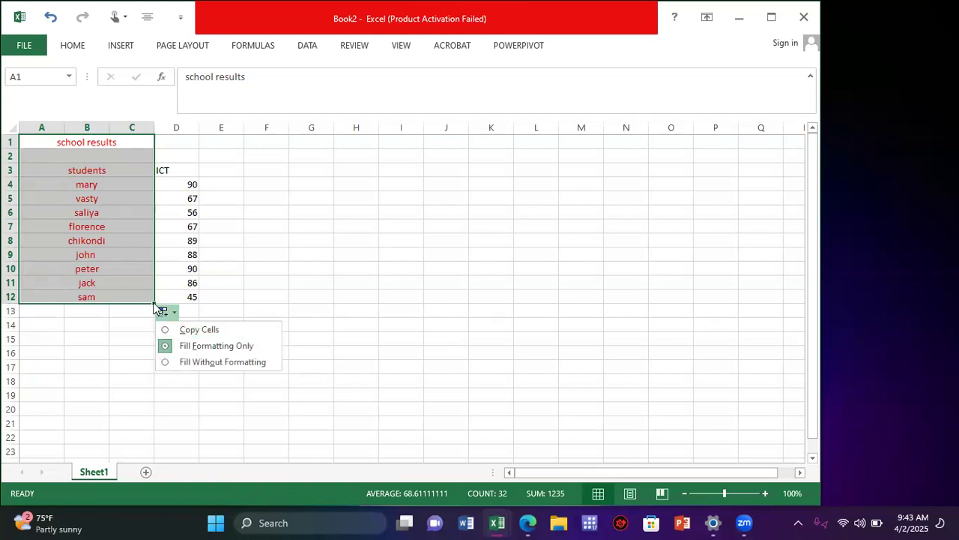
{"action": "left_click_drag", "start_coordinate": [154, 304], "coordinate": [67, 131]}
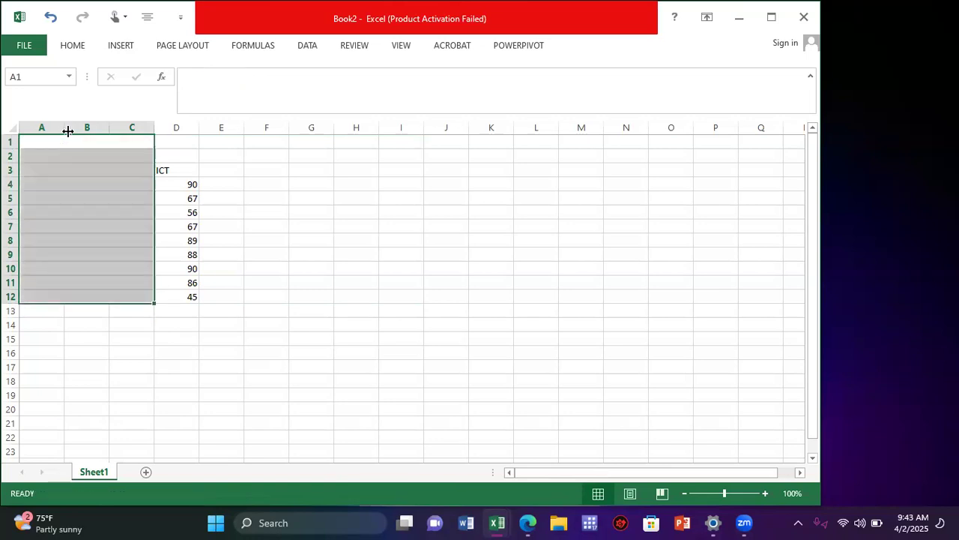
{"action": "scroll", "coordinate": [68, 131], "scroll_direction": "down", "scroll_amount": 9}
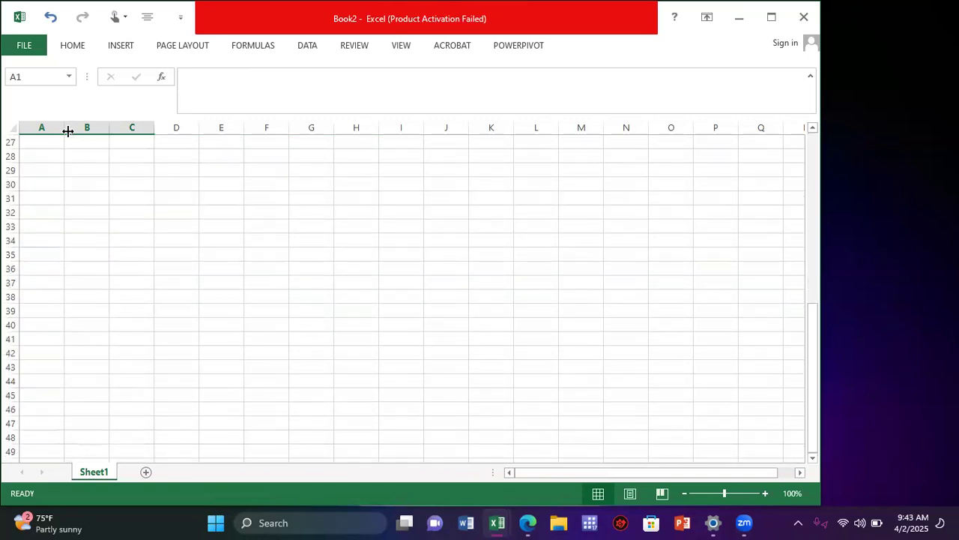
{"action": "scroll", "coordinate": [67, 131], "scroll_direction": "up", "scroll_amount": 3}
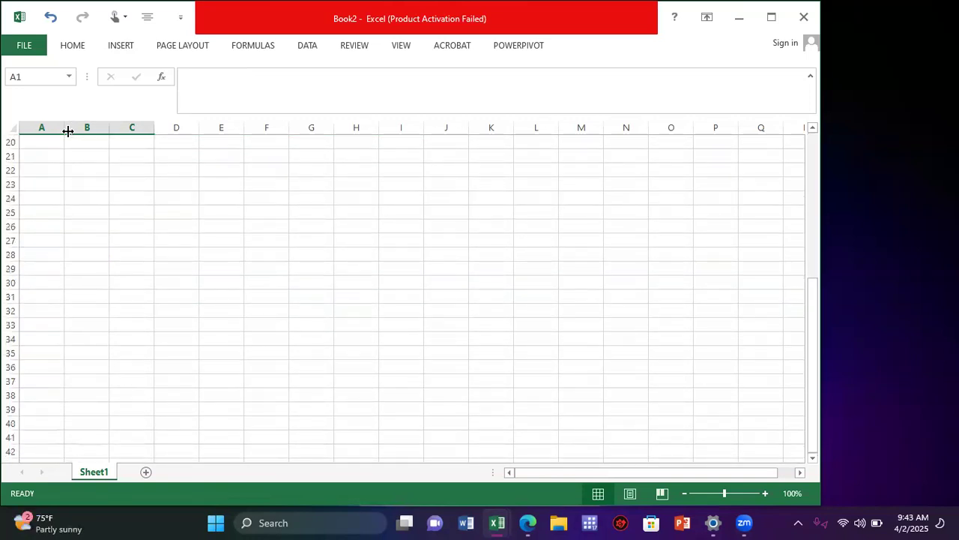
{"action": "scroll", "coordinate": [0, 525], "scroll_direction": "up", "scroll_amount": 7}
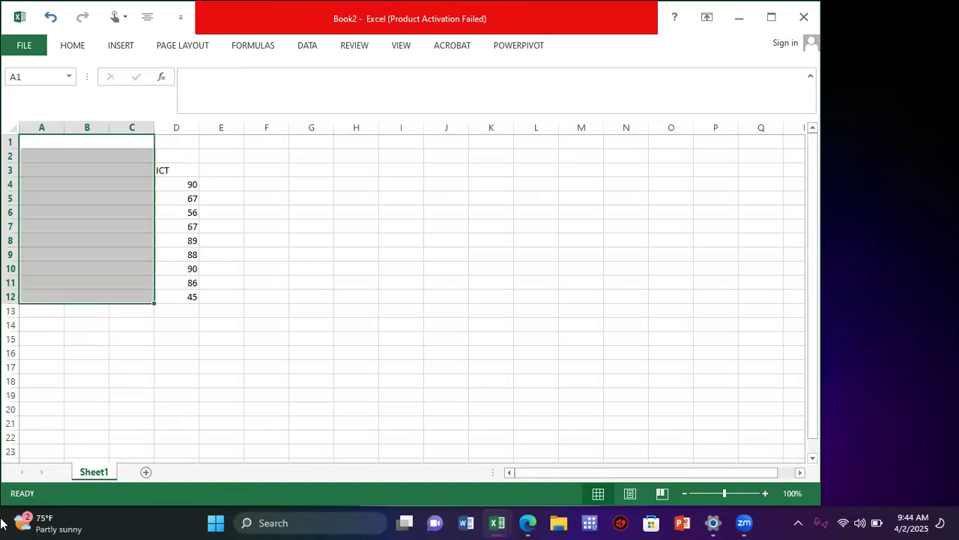
Start Excel again, dismiss the activation wizard and create a new blank workbook
{"action": "left_click", "coordinate": [0, 525]}
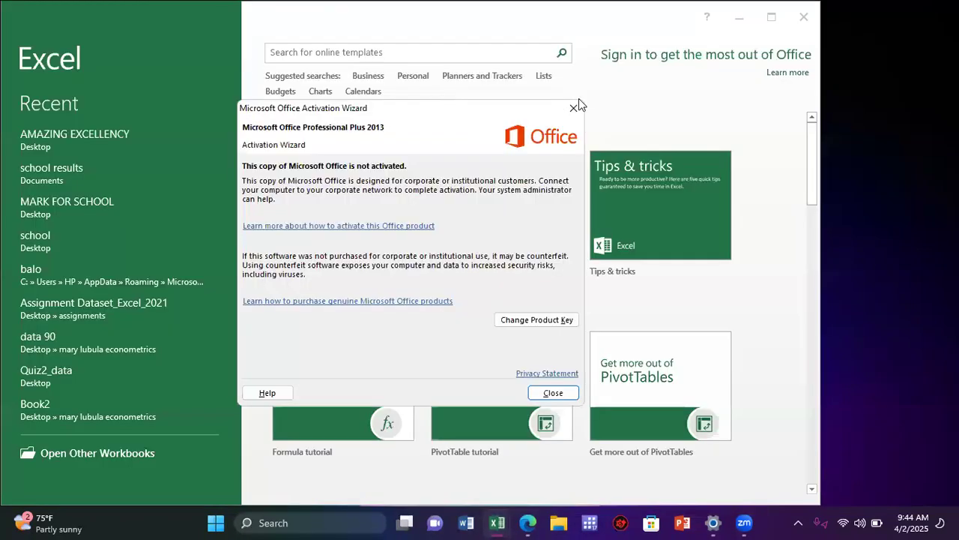
{"action": "left_click", "coordinate": [567, 111]}
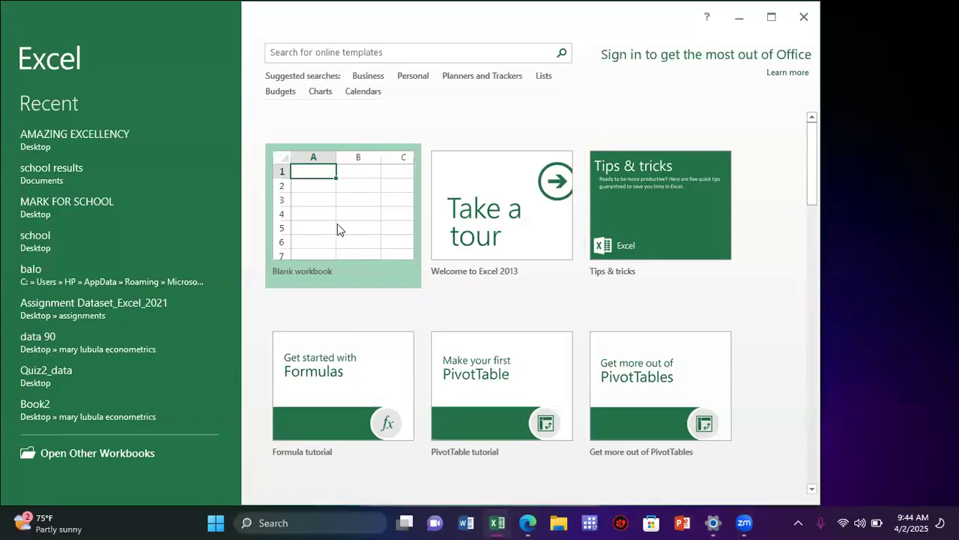
{"action": "left_click", "coordinate": [339, 249]}
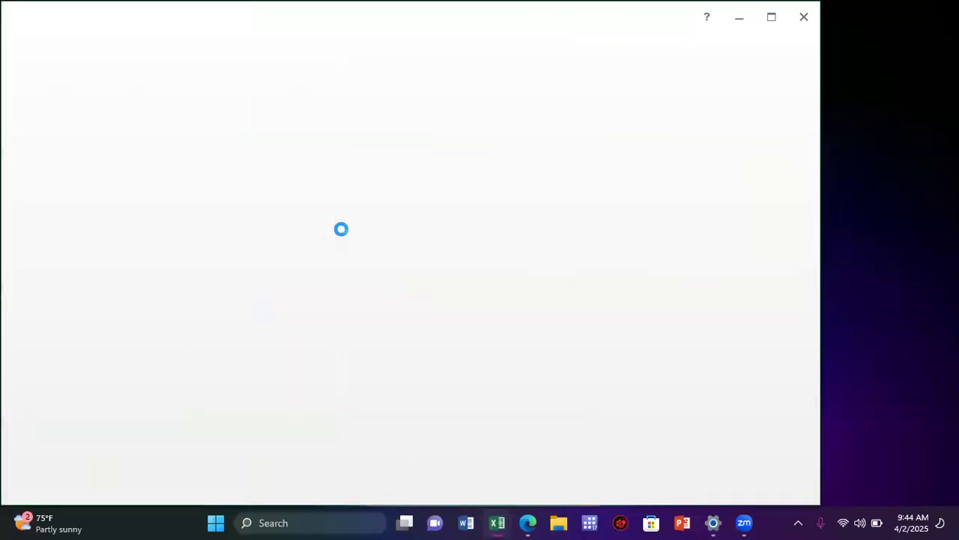
{"action": "left_click", "coordinate": [341, 229]}
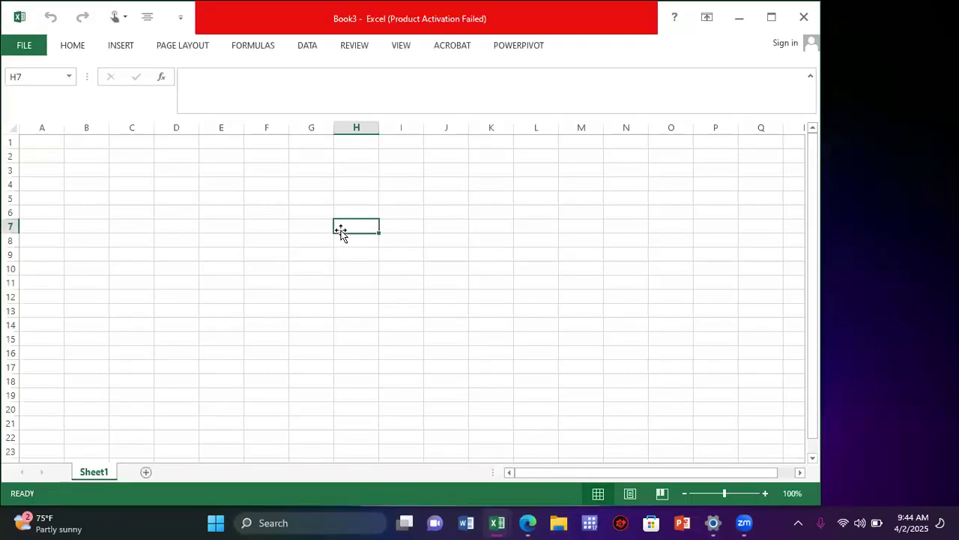
Enter the title "school results" in cell B1 of the new workbook
{"action": "left_click", "coordinate": [43, 140]}
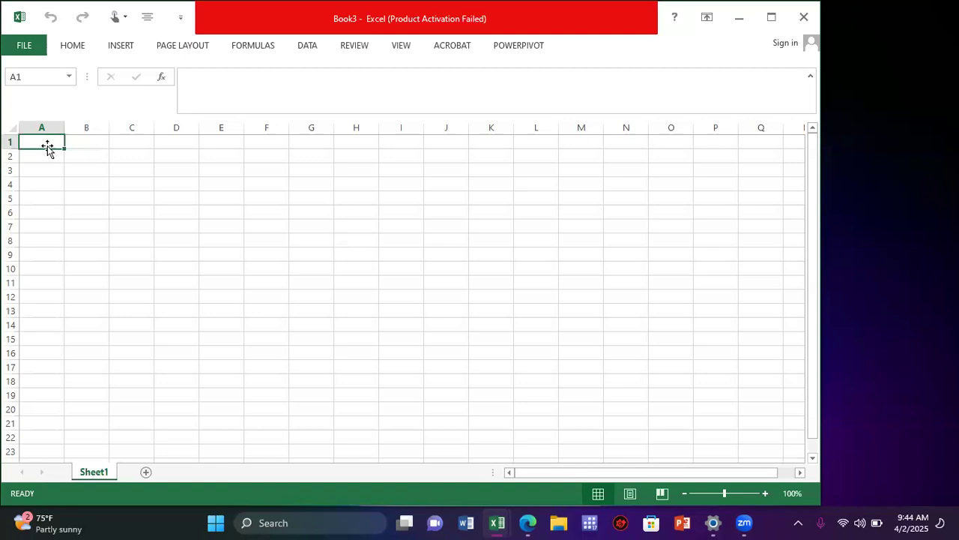
{"action": "left_click", "coordinate": [53, 158]}
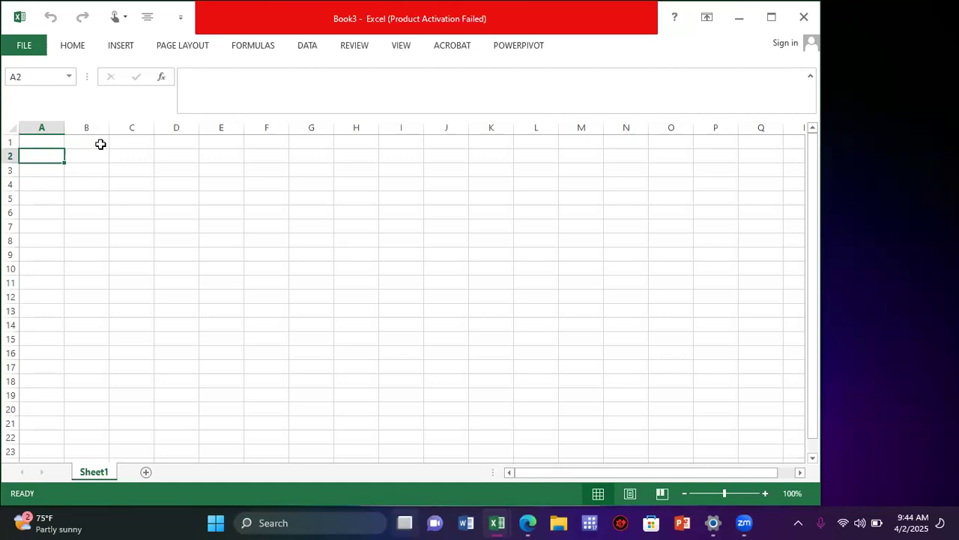
{"action": "left_click", "coordinate": [93, 147]}
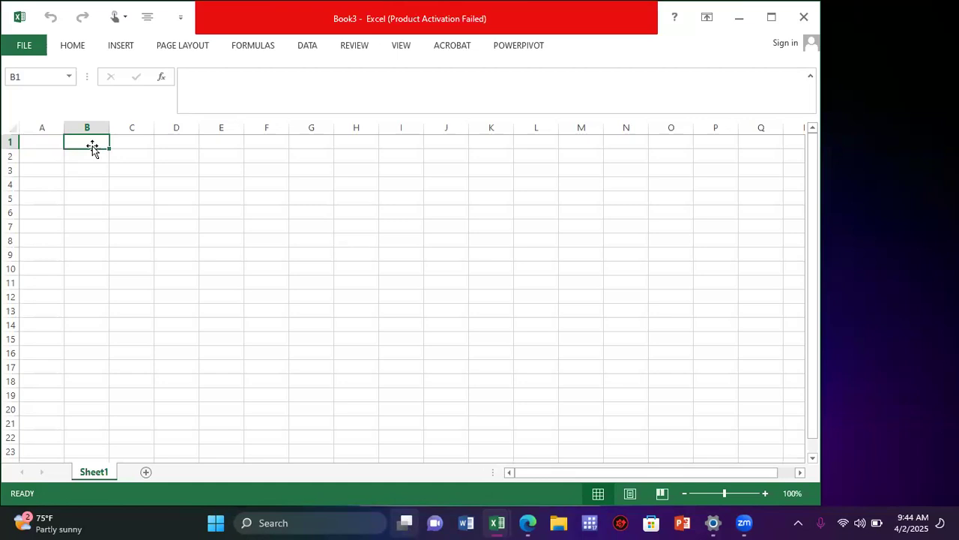
{"action": "type", "text": "sch"}
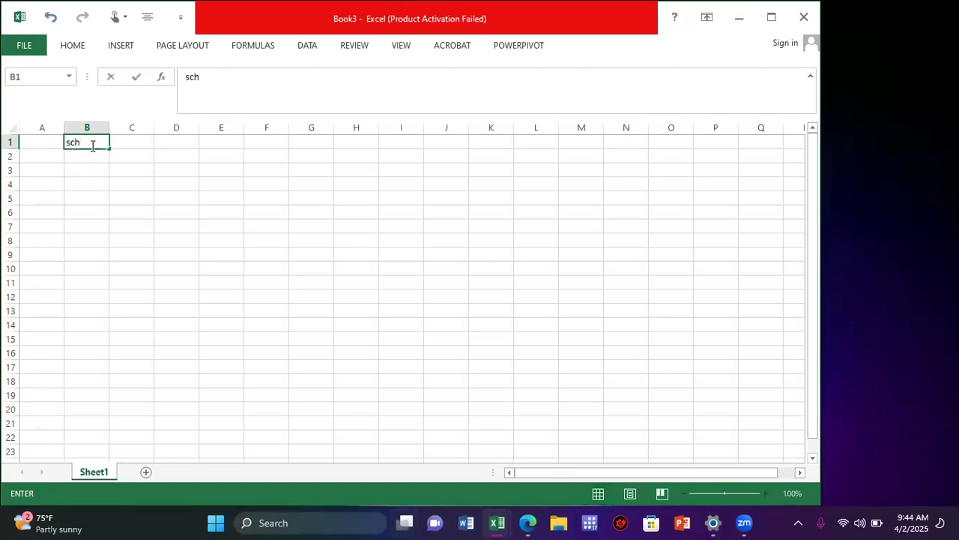
{"action": "type", "text": "ool results"}
Try a green font color on the title "school results" in cell B1 and finish the cell entry
{"action": "left_click", "coordinate": [82, 47]}
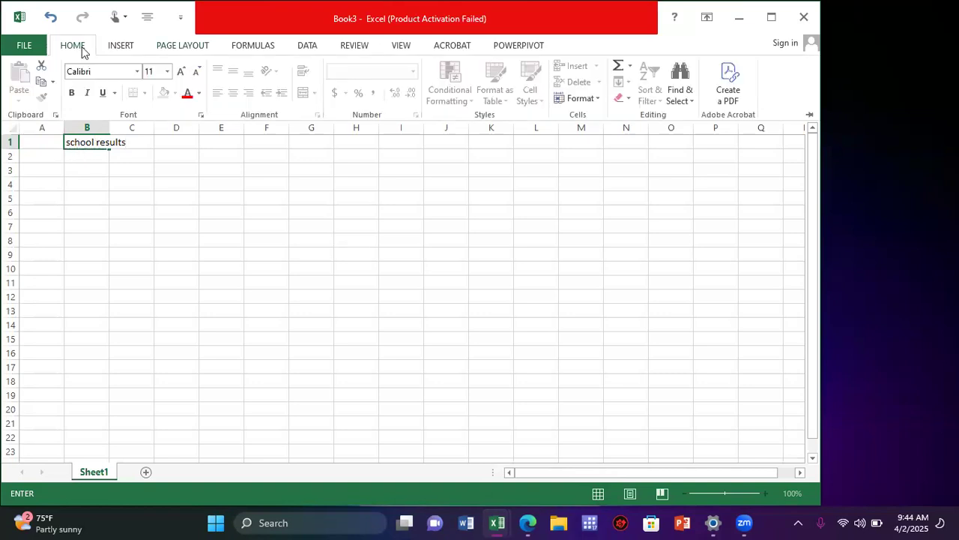
{"action": "left_click", "coordinate": [199, 93]}
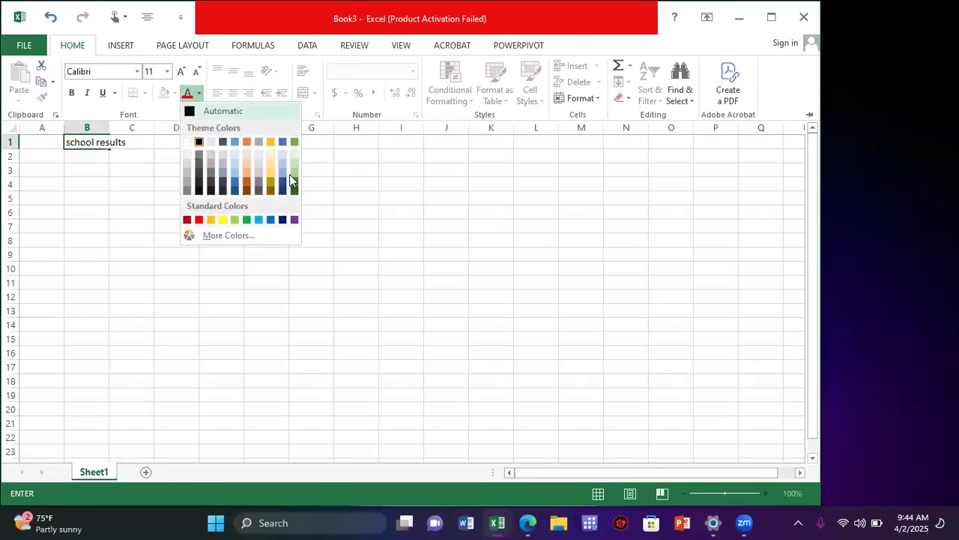
{"action": "key", "text": "Escape"}
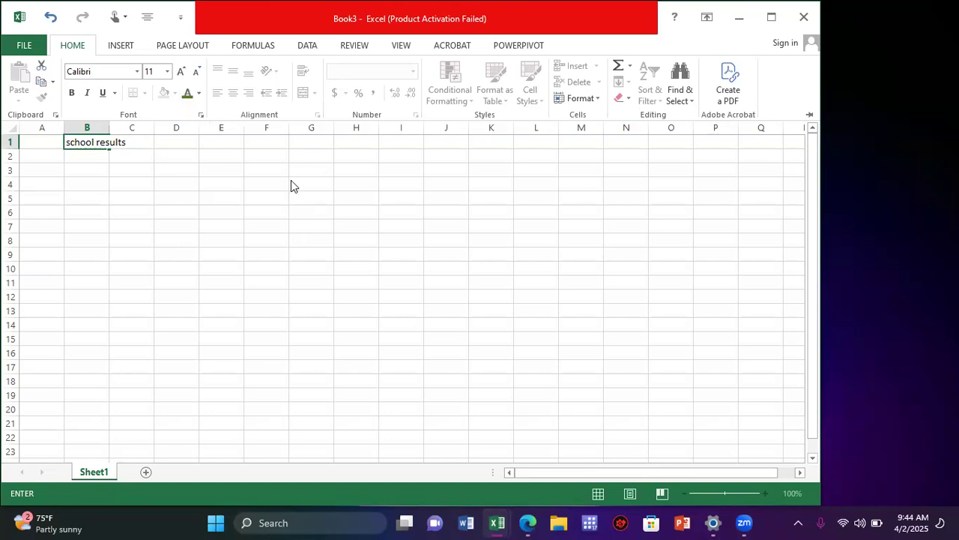
{"action": "left_click", "coordinate": [127, 153]}
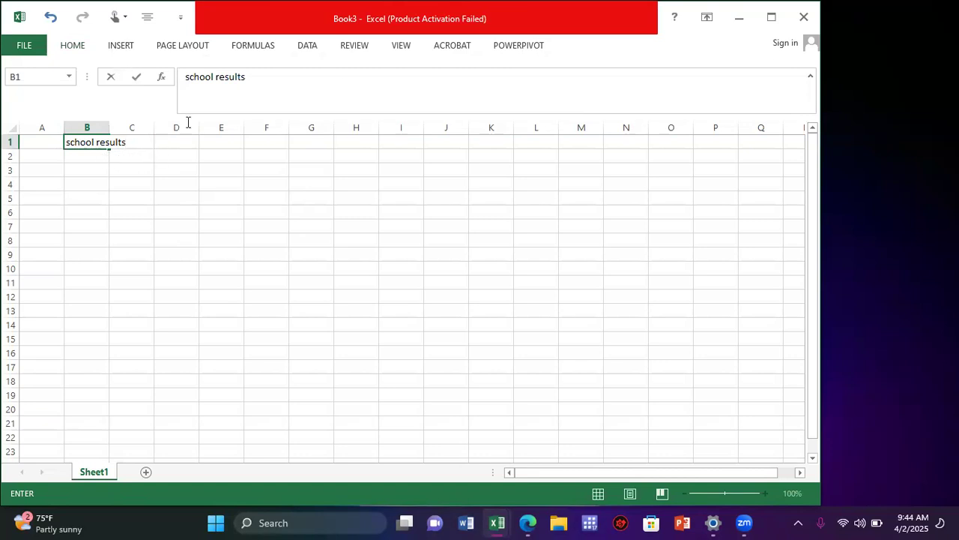
{"action": "left_click", "coordinate": [74, 45]}
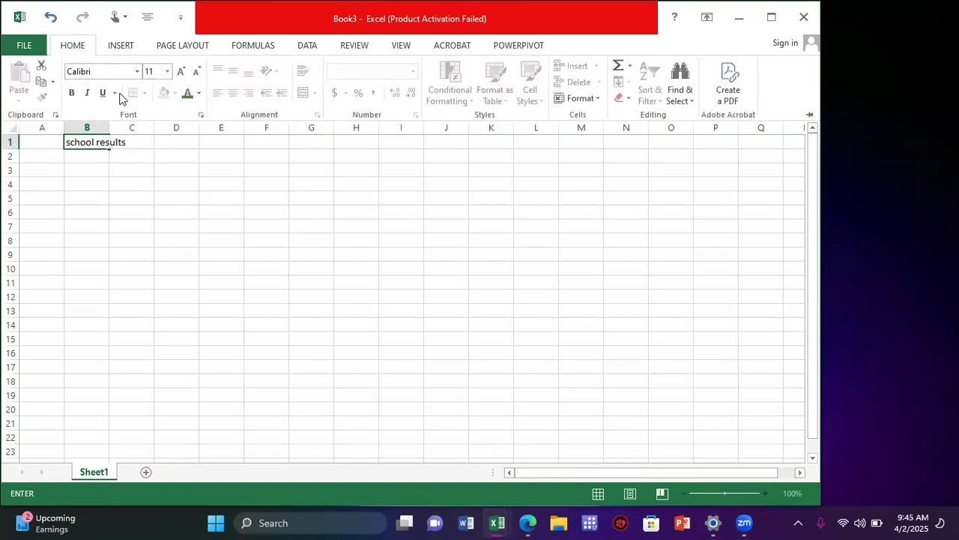
{"action": "left_click", "coordinate": [171, 226]}
{"action": "left_click", "coordinate": [170, 224]}
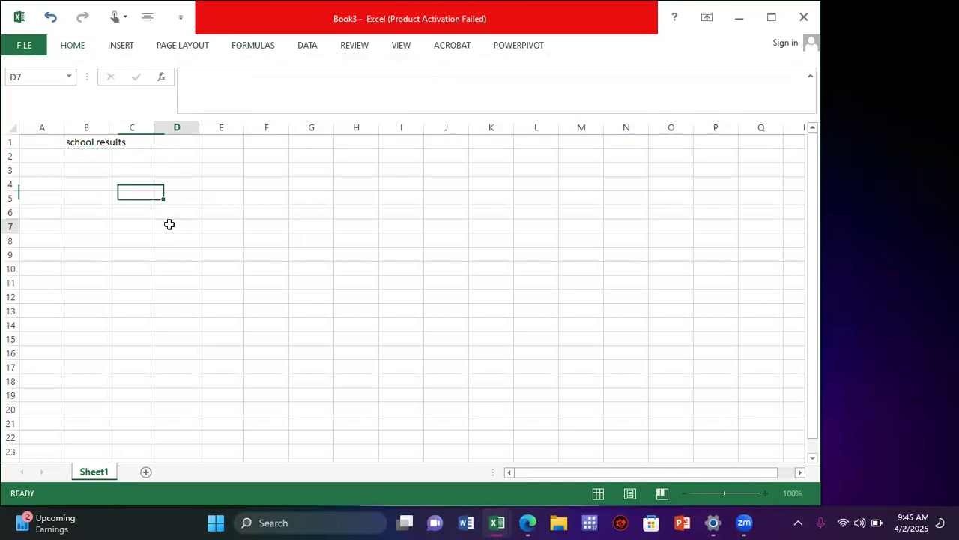
{"action": "left_click", "coordinate": [73, 49]}
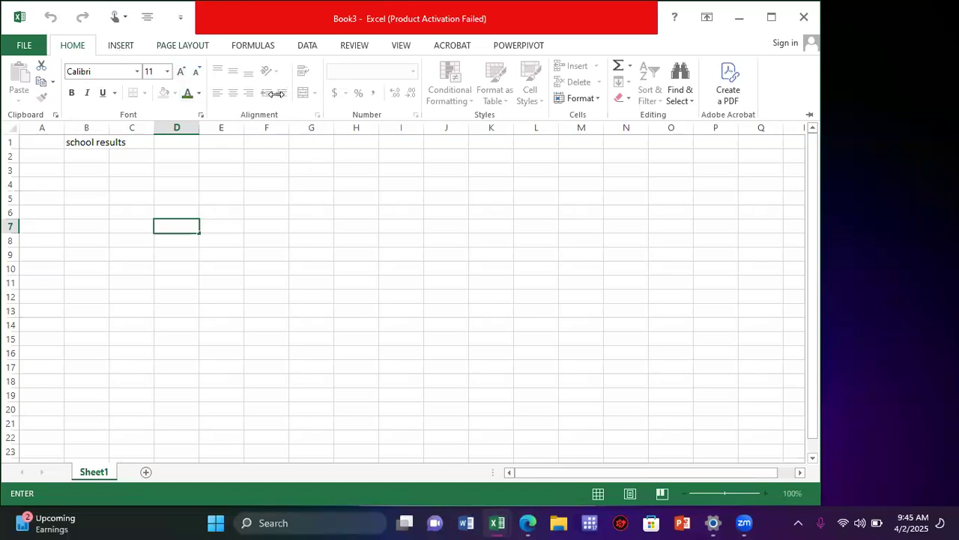
{"action": "left_click", "coordinate": [203, 194]}
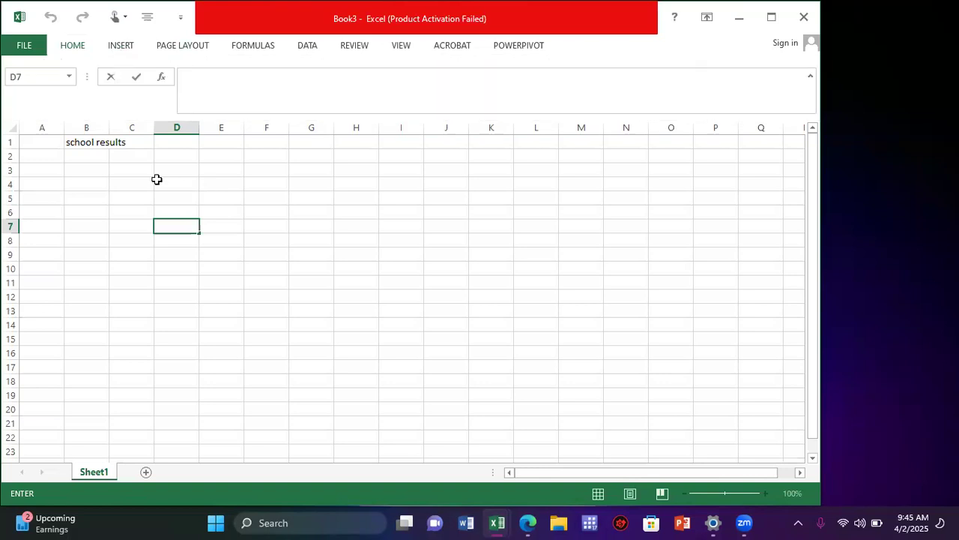
{"action": "left_click", "coordinate": [86, 155]}
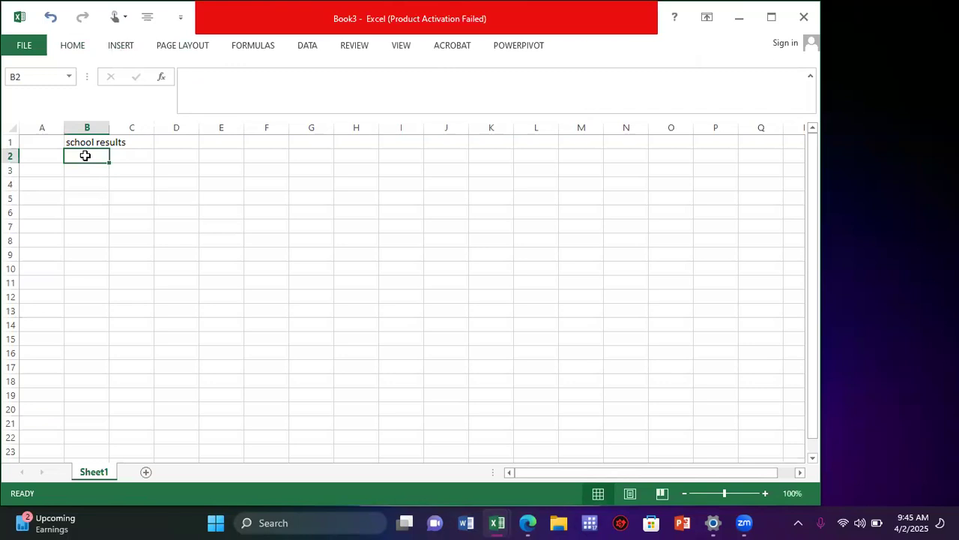
Enter the headings "names" in cell A2 and "subjects" in cell B2
{"action": "left_click", "coordinate": [43, 153]}
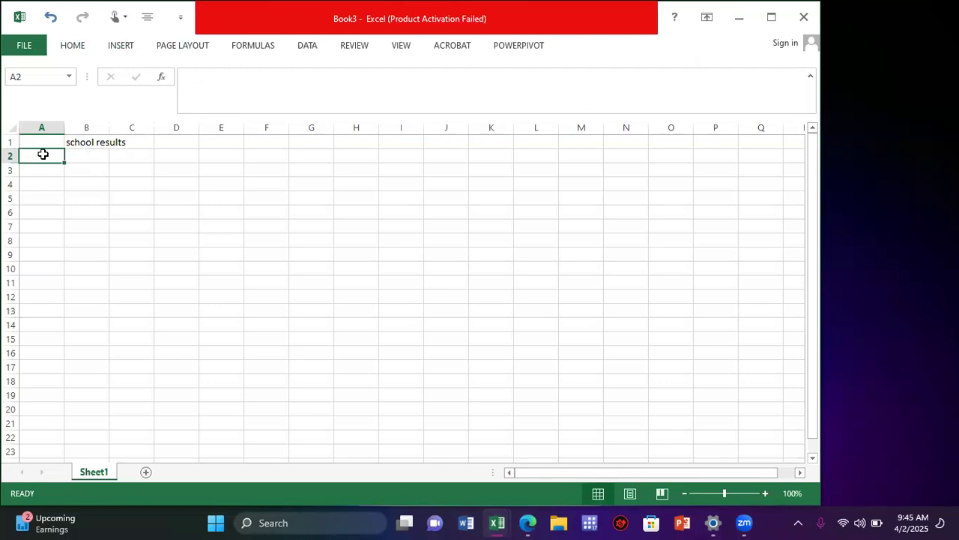
{"action": "type", "text": "nam"}
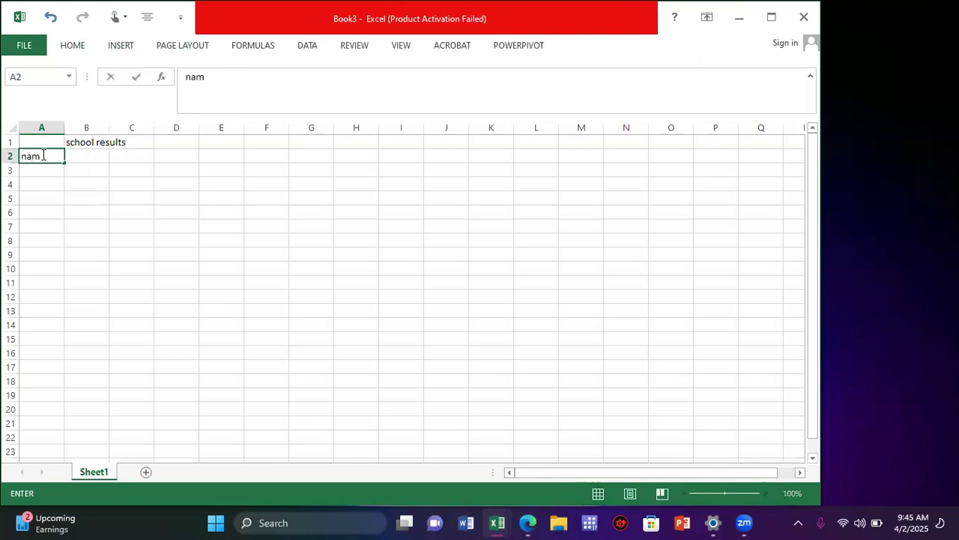
{"action": "type", "text": "es"}
{"action": "left_click", "coordinate": [83, 155]}
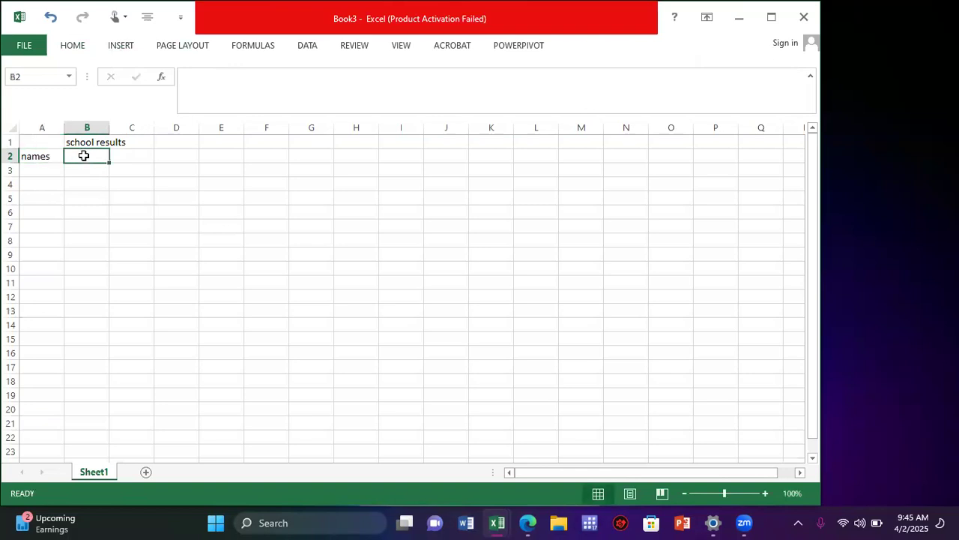
{"action": "type", "text": "sub"}
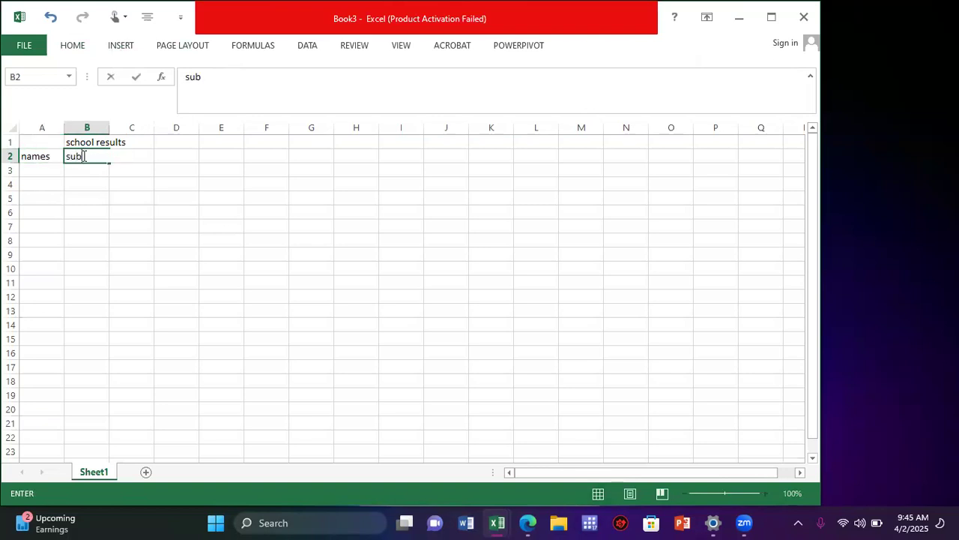
{"action": "type", "text": "jects"}
{"action": "key", "text": "F2"}
{"action": "double_click", "coordinate": [123, 159]}
{"action": "left_click", "coordinate": [122, 158]}
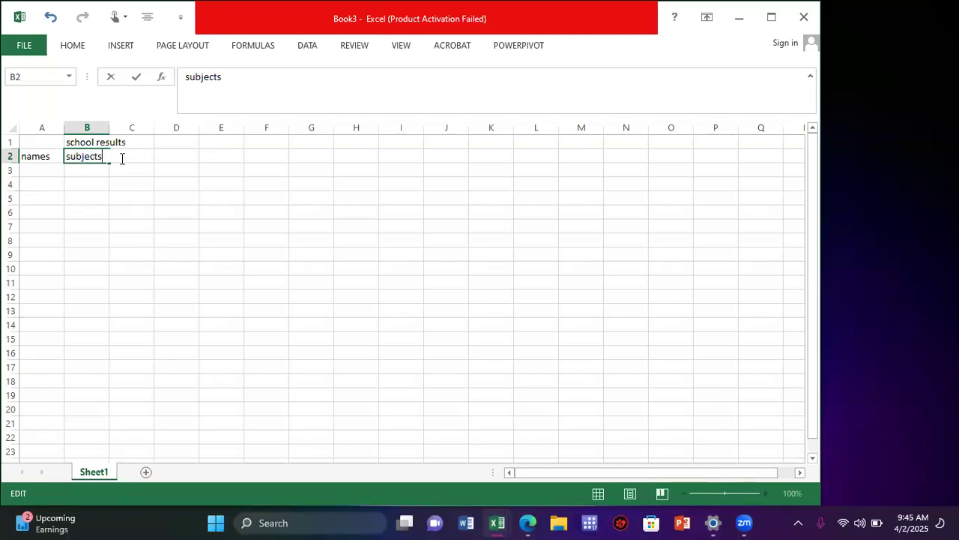
{"action": "double_click", "coordinate": [122, 159]}
{"action": "left_click", "coordinate": [141, 157]}
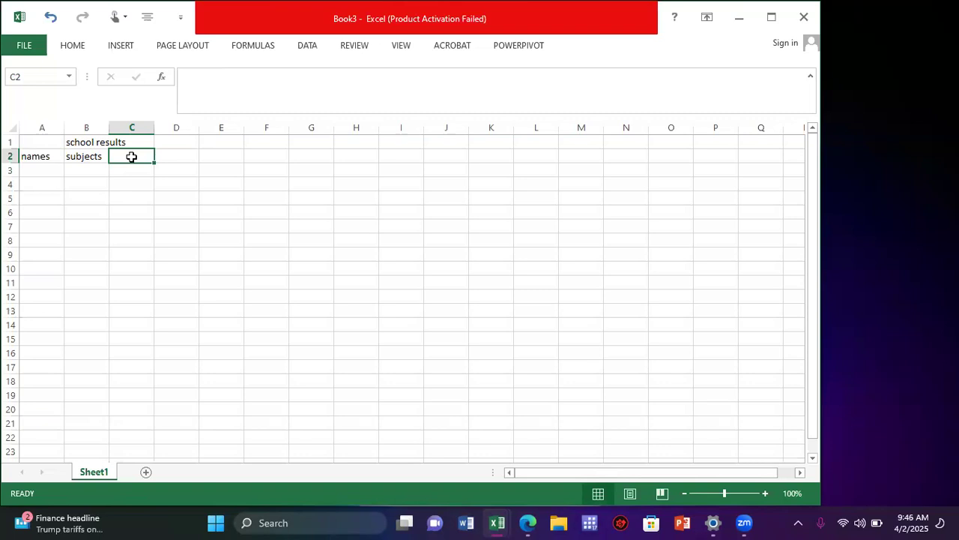
Merge and center the "subjects" heading across cells B2:C2
{"action": "left_click", "coordinate": [72, 155]}
{"action": "left_click_drag", "start_coordinate": [75, 157], "coordinate": [125, 145]}
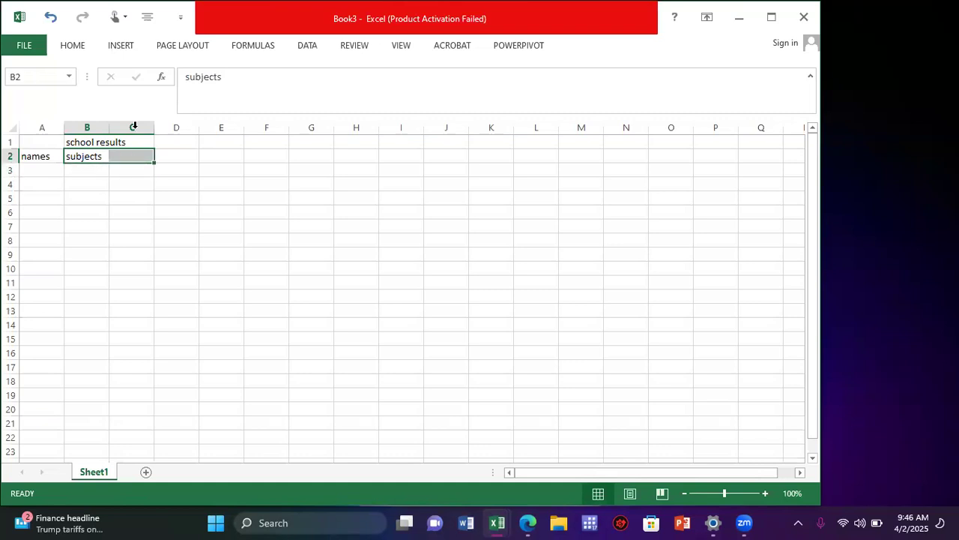
{"action": "left_click", "coordinate": [82, 47]}
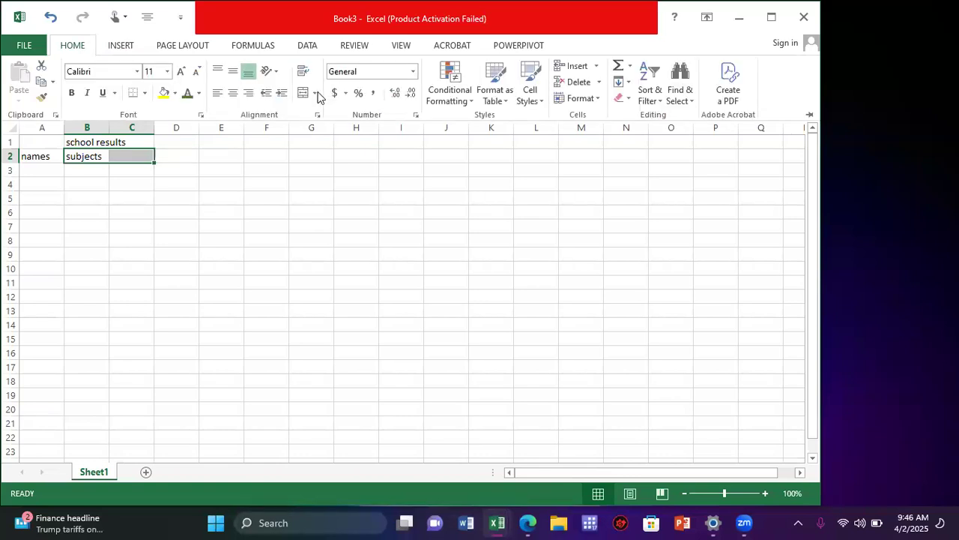
{"action": "left_click", "coordinate": [313, 98]}
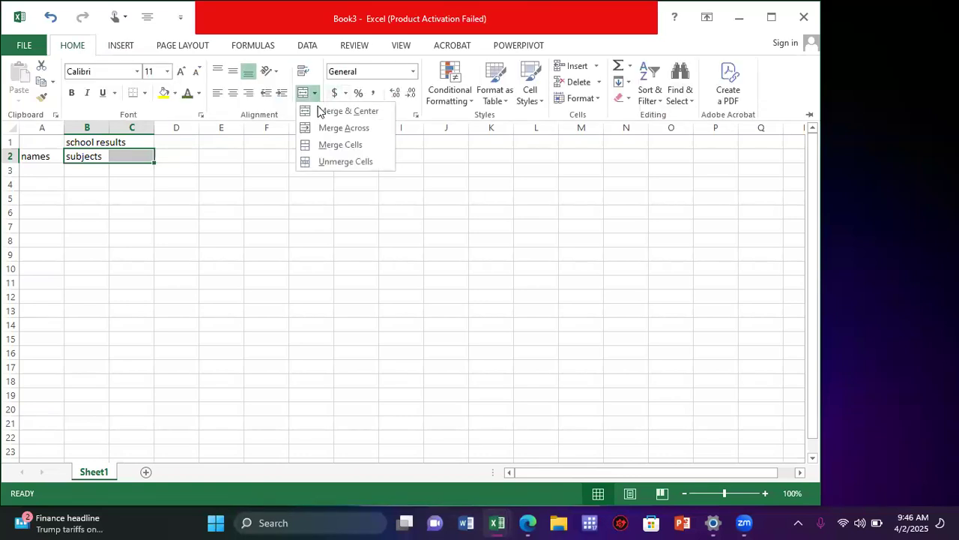
{"action": "left_click", "coordinate": [324, 110]}
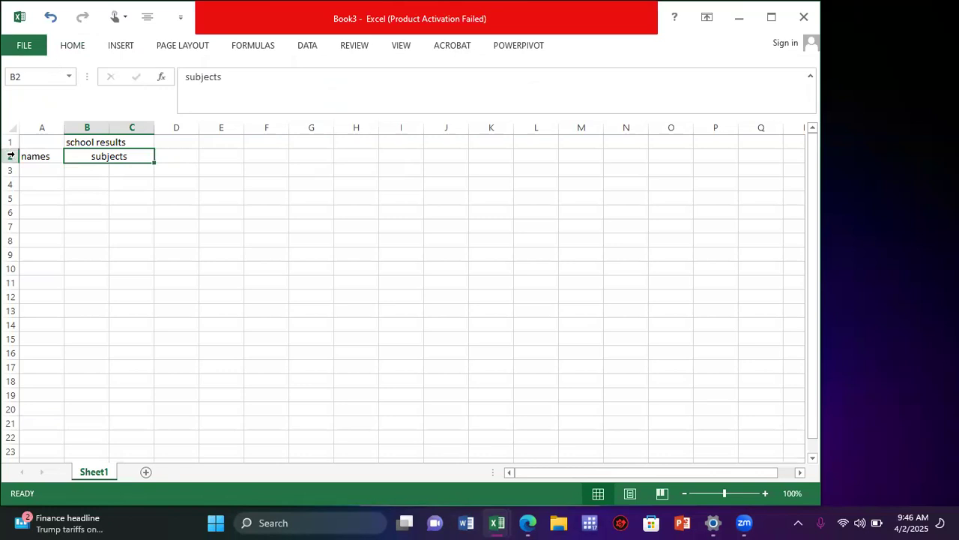
Insert a blank row above the "names" and "subjects" heading row
{"action": "left_click", "coordinate": [11, 156]}
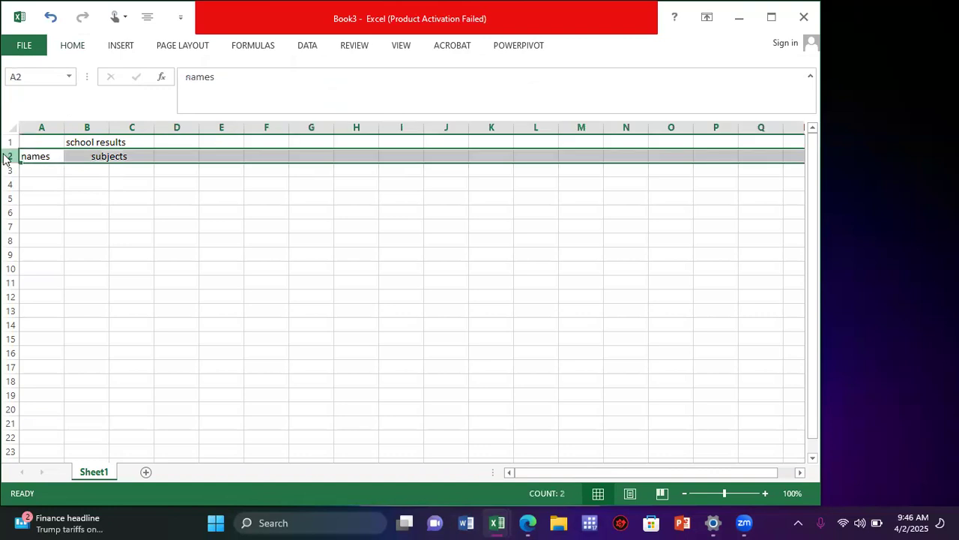
{"action": "right_click", "coordinate": [11, 156]}
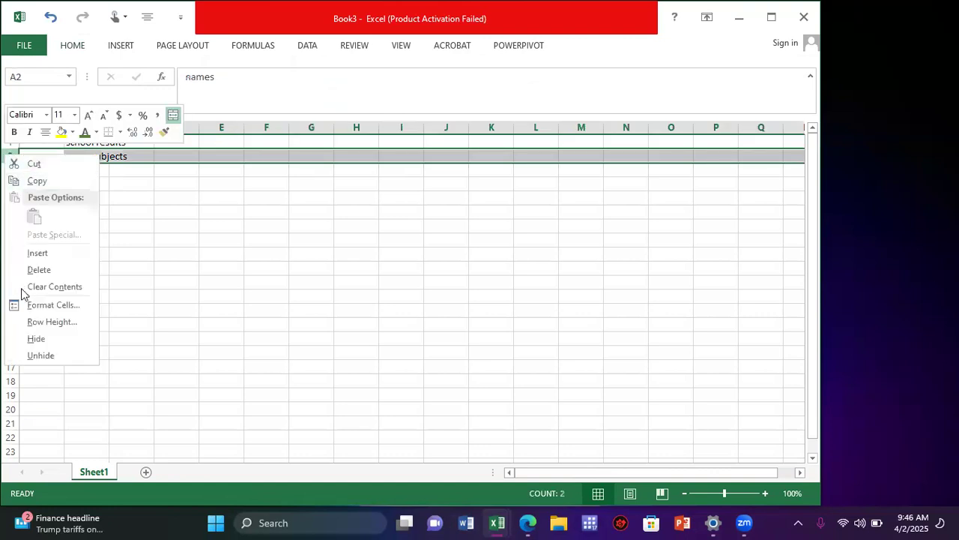
{"action": "left_click", "coordinate": [47, 254]}
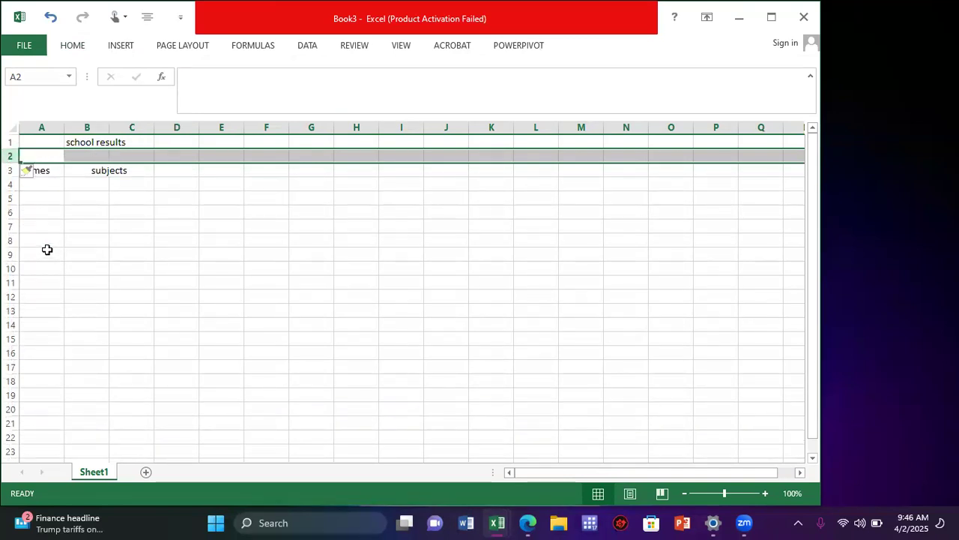
{"action": "left_click", "coordinate": [46, 253]}
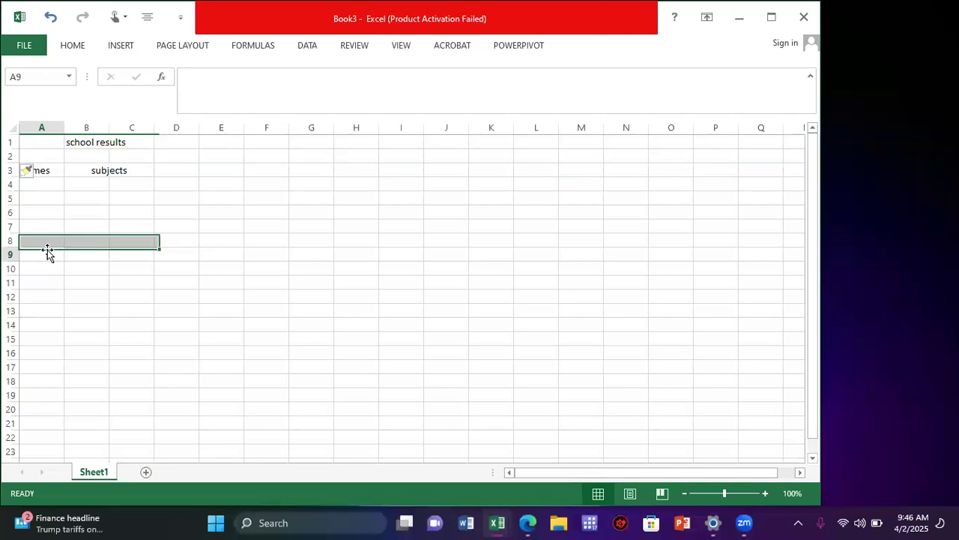
Clear the "names" heading from cell A3
{"action": "left_click", "coordinate": [52, 171]}
{"action": "key", "text": "BackSpace"}
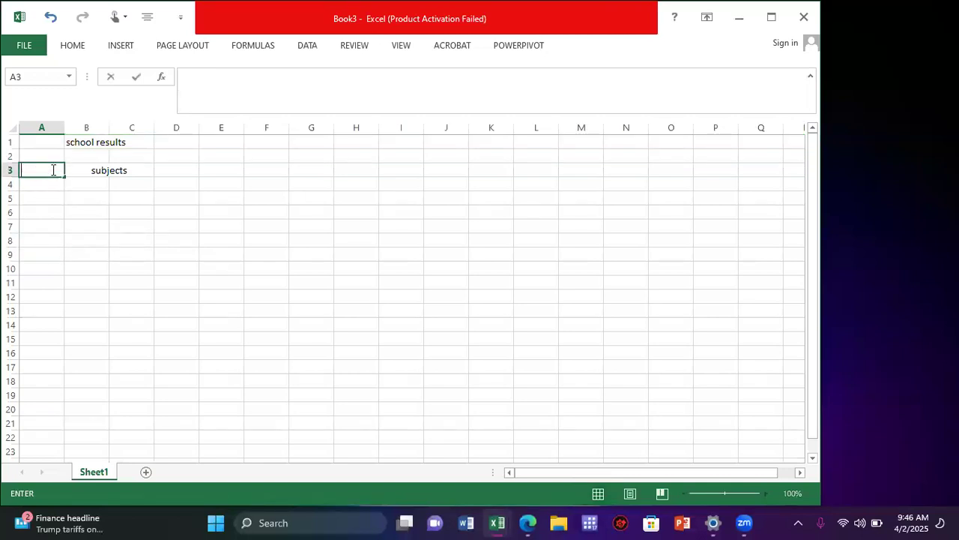
{"action": "left_click", "coordinate": [99, 153]}
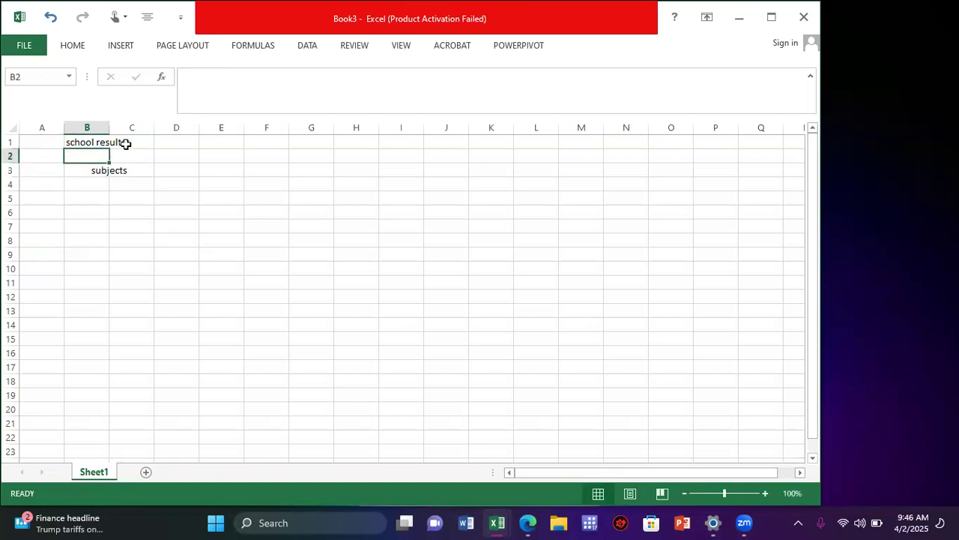
Delete the title text "school results" from cell B1
{"action": "left_click", "coordinate": [126, 144]}
{"action": "key", "text": "BackSpace"}
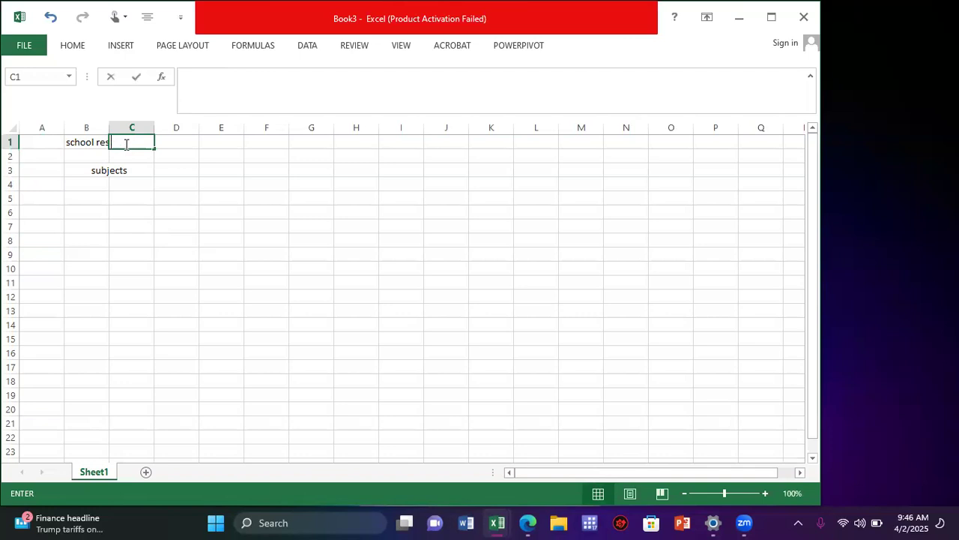
{"action": "left_click", "coordinate": [94, 145]}
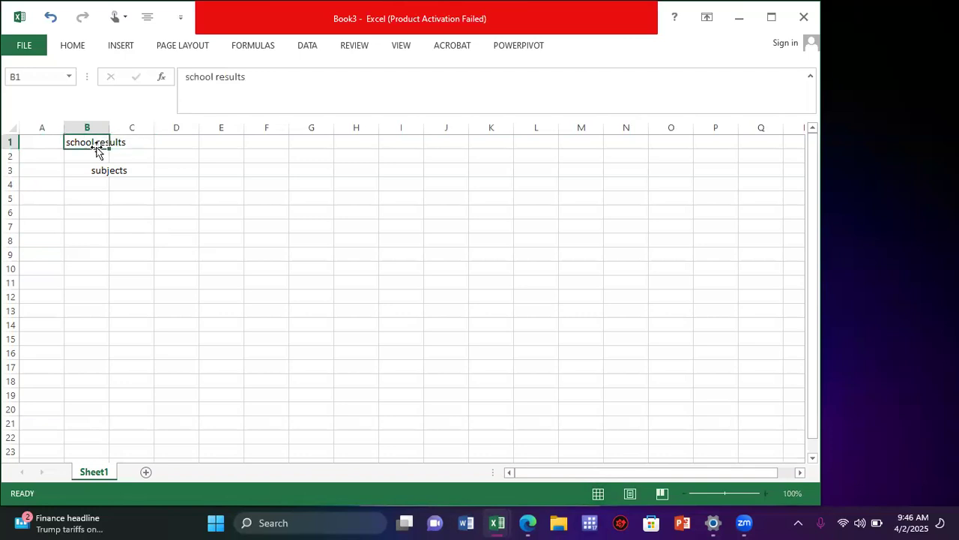
{"action": "double_click", "coordinate": [89, 143]}
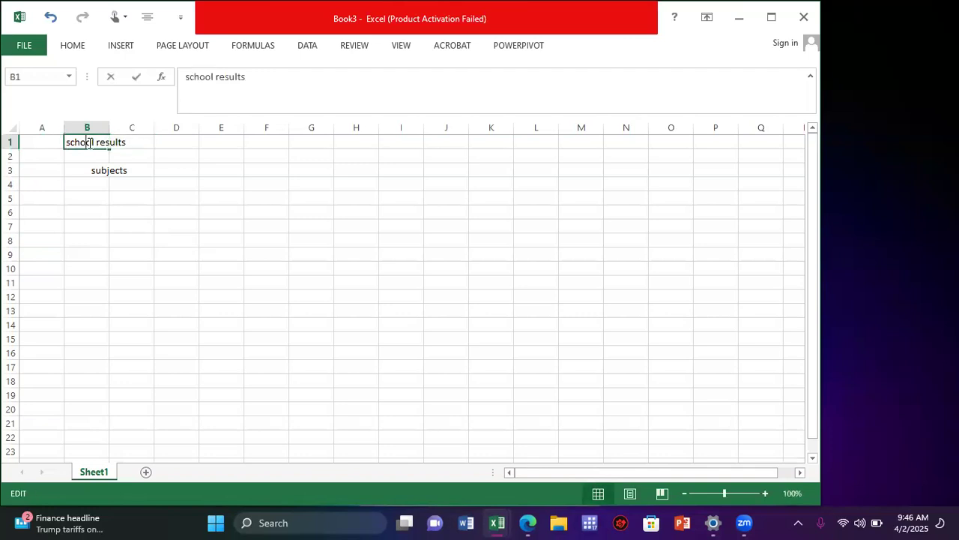
{"action": "key", "text": "BackSpace"}
{"action": "key", "text": "BackSpace"}
{"action": "key", "text": "BackSpace"}
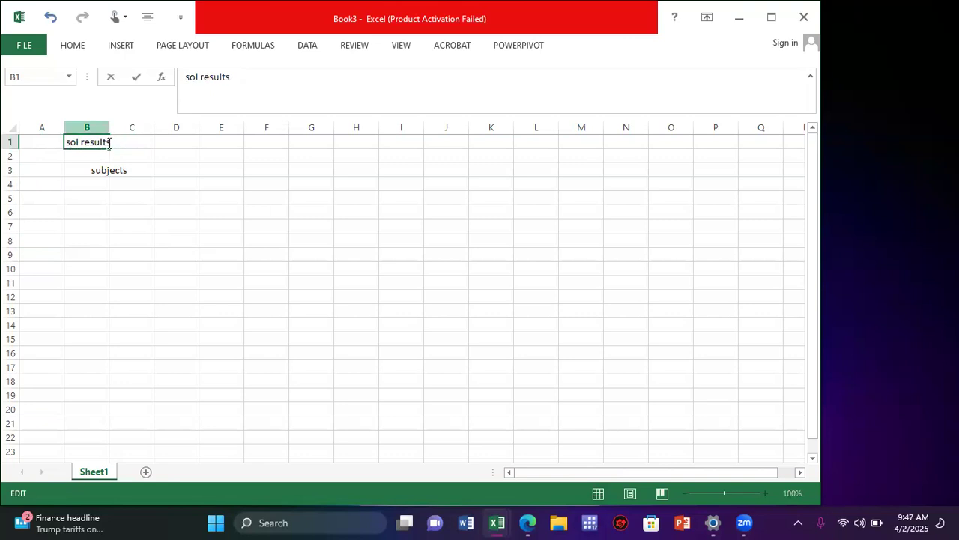
{"action": "left_click", "coordinate": [109, 143]}
{"action": "key", "text": "BackSpace"}
{"action": "key", "text": "BackSpace"}
{"action": "key", "text": "BackSpace"}
{"action": "key", "text": "BackSpace"}
{"action": "key", "text": "BackSpace"}
{"action": "key", "text": "BackSpace"}
{"action": "key", "text": "BackSpace"}
{"action": "key", "text": "BackSpace"}
{"action": "key", "text": "BackSpace"}
{"action": "key", "text": "BackSpace"}
{"action": "key", "text": "BackSpace"}
{"action": "left_click", "coordinate": [114, 155]}
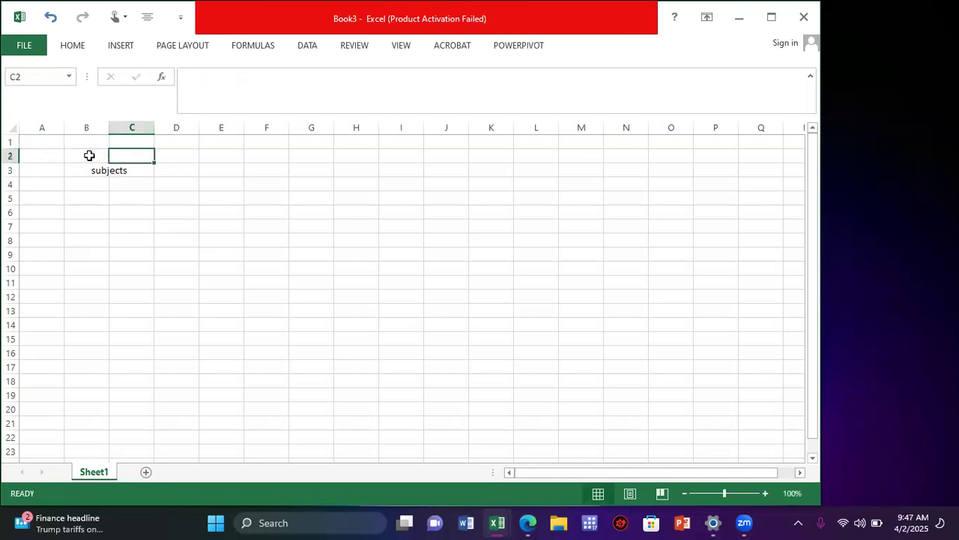
Enter the column headings "names", "english" and "math" in cells A4, B4 and C4
{"action": "left_click", "coordinate": [89, 156]}
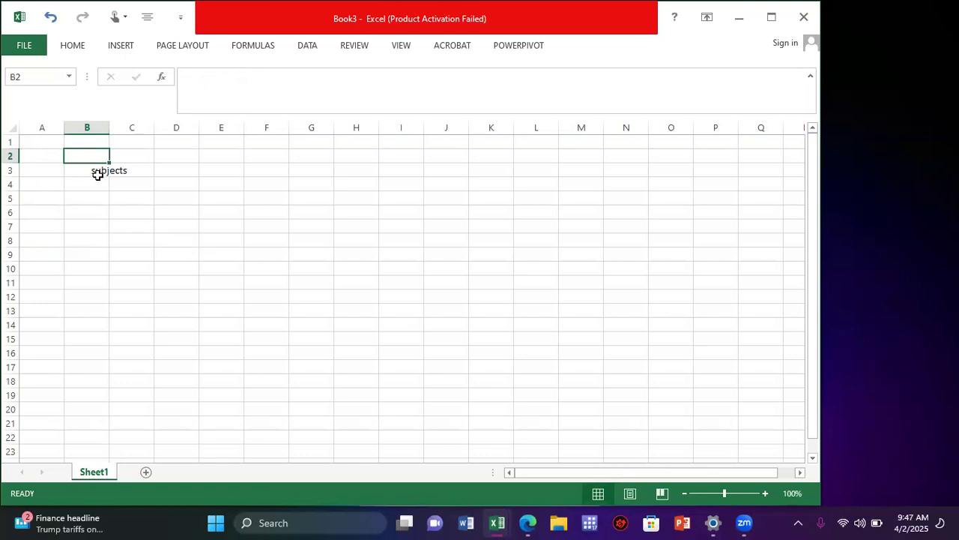
{"action": "left_click", "coordinate": [44, 189]}
{"action": "type", "text": "names"}
{"action": "left_click", "coordinate": [77, 186]}
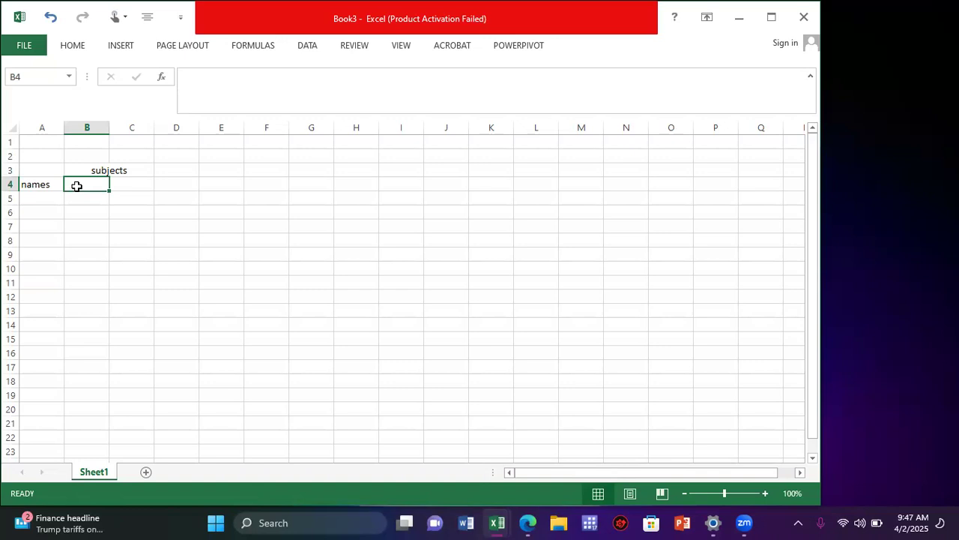
{"action": "type", "text": "eng"}
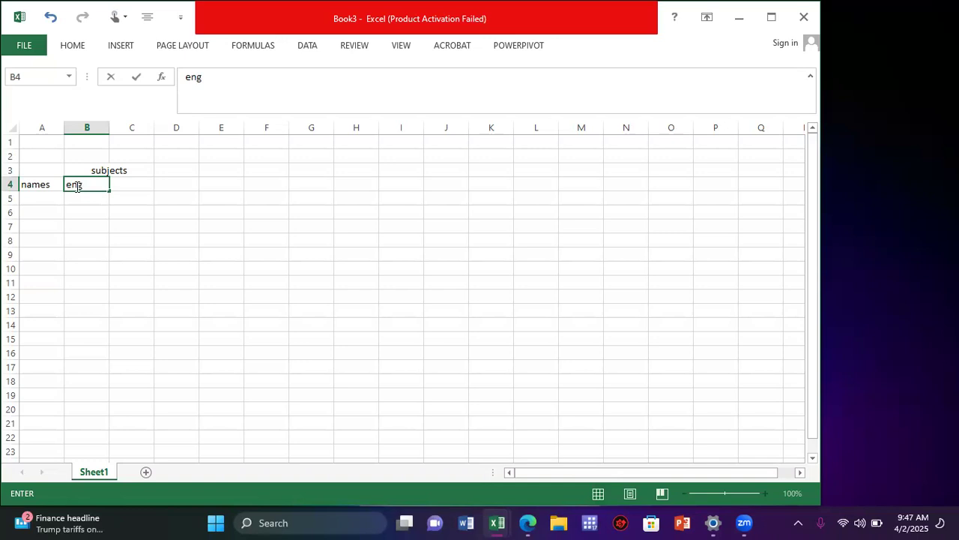
{"action": "type", "text": "lish"}
{"action": "left_click", "coordinate": [117, 183]}
{"action": "type", "text": "math"}
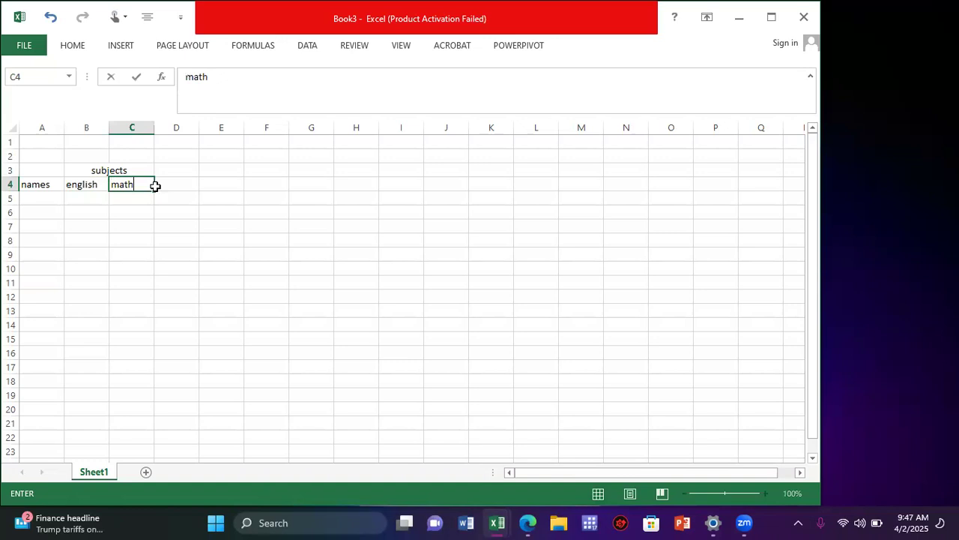
{"action": "left_click", "coordinate": [169, 183]}
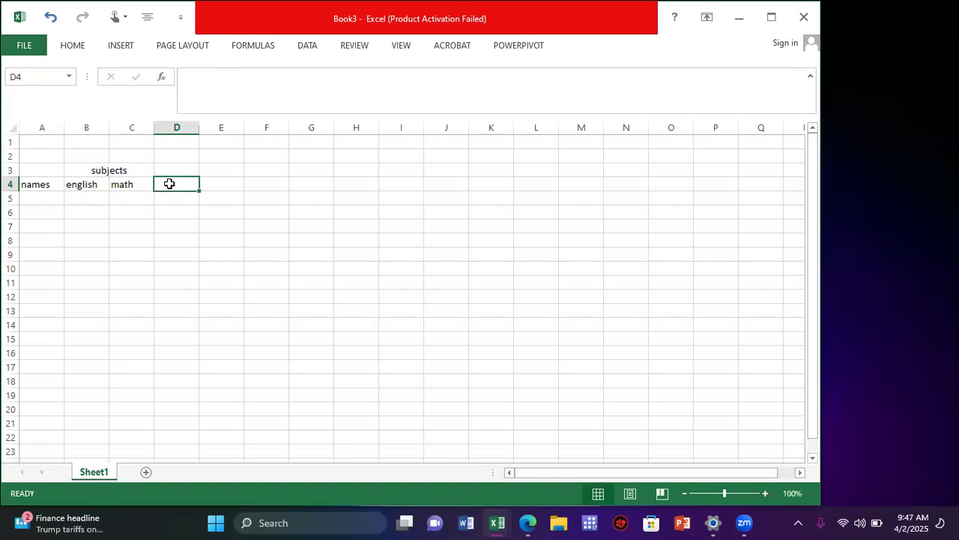
Enter the heading "ICT" in cell D4 and the title "AMNATI SCHOOL RESULTS" in cell A2
{"action": "type", "text": "ICT"}
{"action": "key", "text": "Return"}
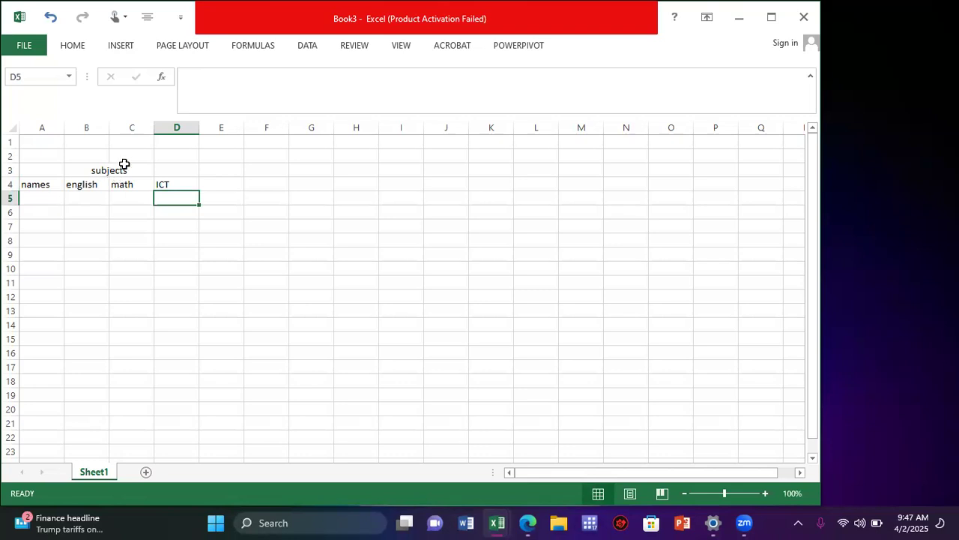
{"action": "left_click", "coordinate": [57, 155]}
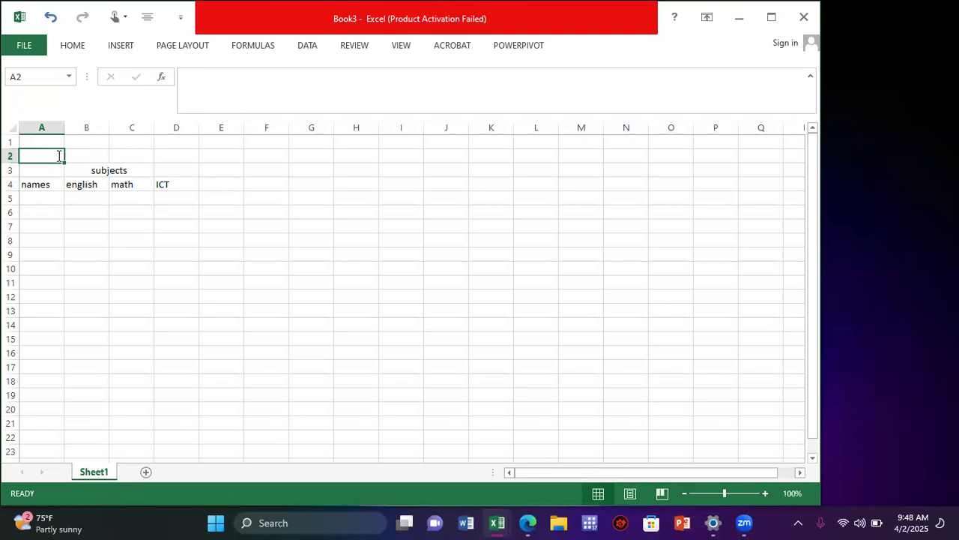
{"action": "type", "text": "AM"}
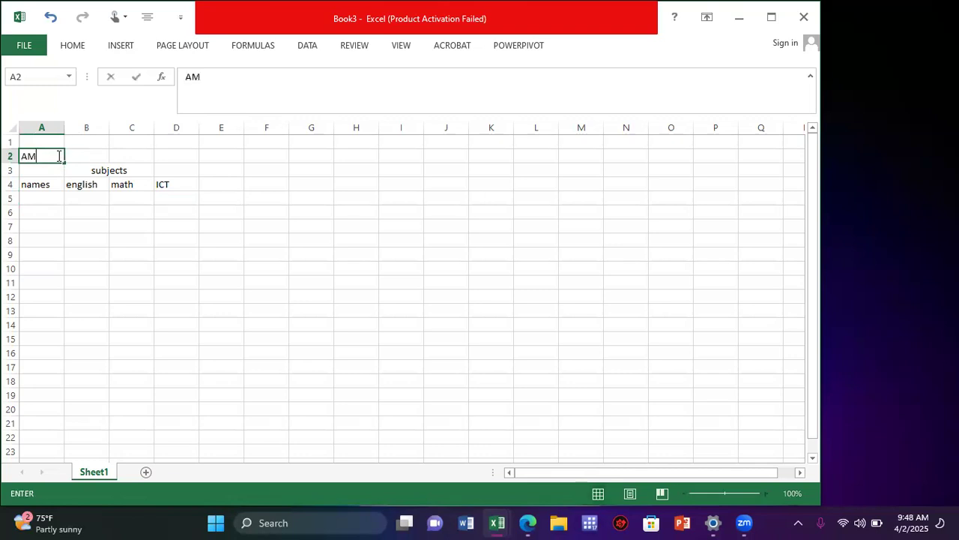
{"action": "type", "text": "NATI"}
{"action": "type", "text": "SCH"}
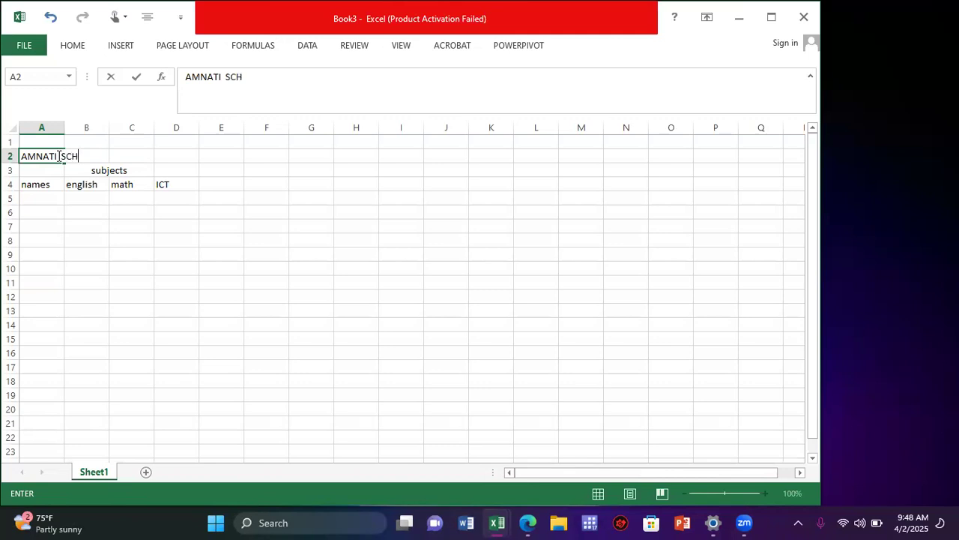
{"action": "type", "text": "OOL RESULTS"}
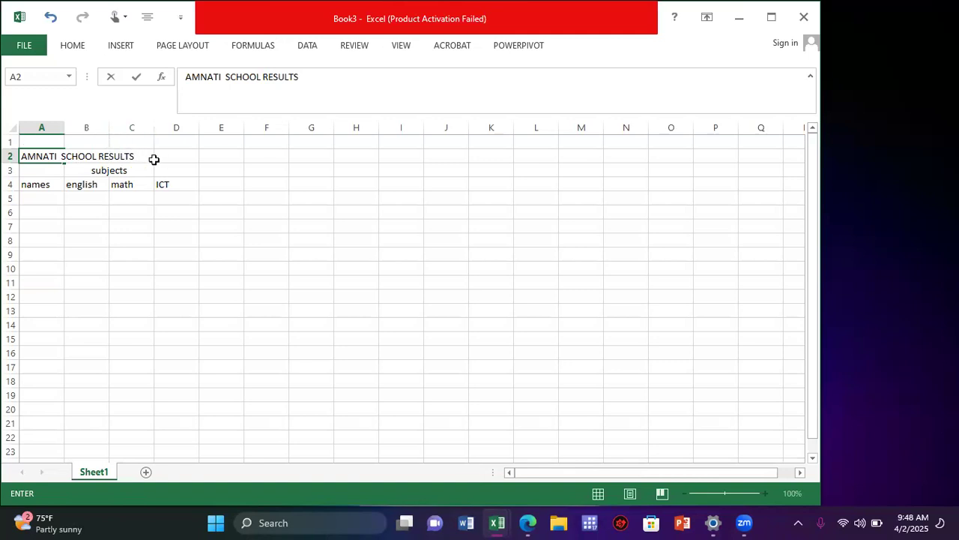
Format the whole title text in cell A2 as bold italic with a dark gold font color
{"action": "left_click", "coordinate": [69, 46]}
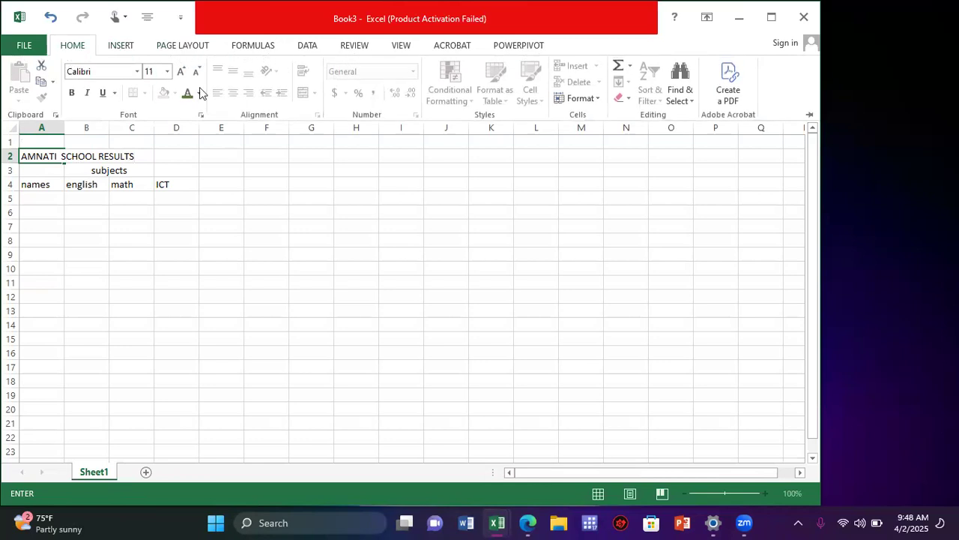
{"action": "left_click", "coordinate": [209, 172]}
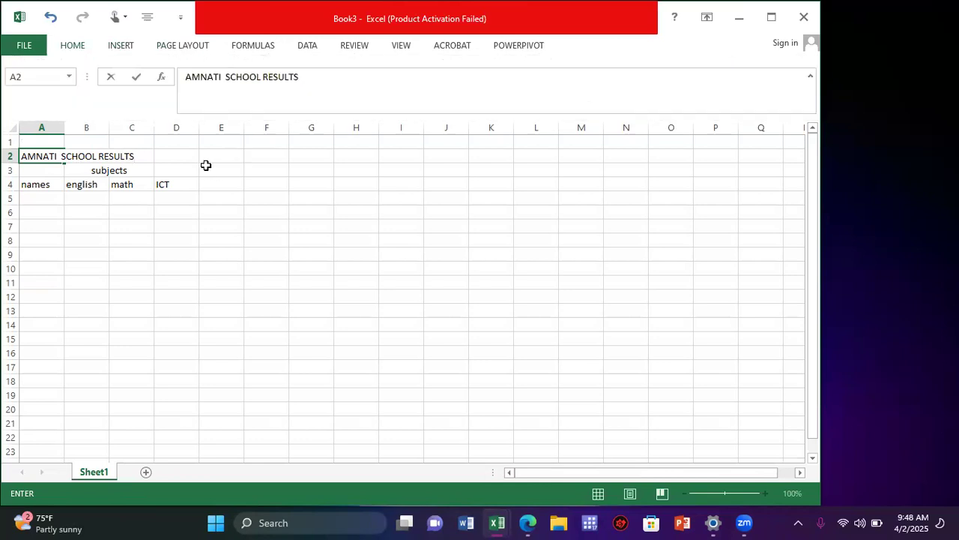
{"action": "double_click", "coordinate": [34, 156]}
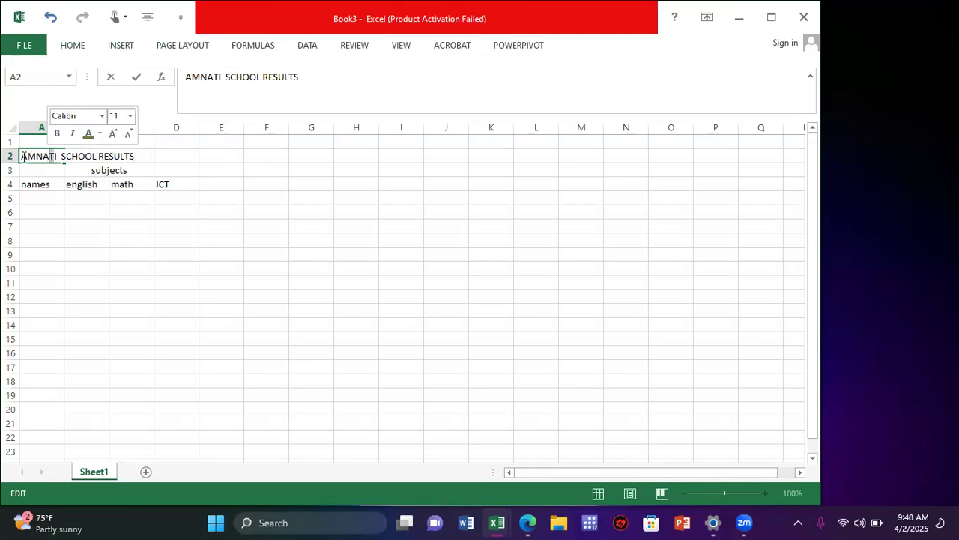
{"action": "left_click", "coordinate": [23, 157]}
{"action": "left_click_drag", "start_coordinate": [24, 156], "coordinate": [144, 155]}
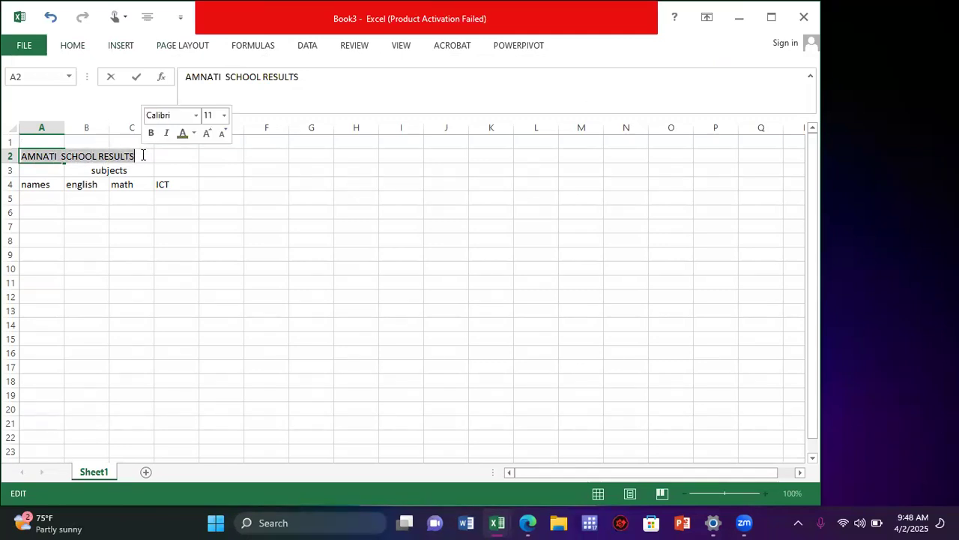
{"action": "left_click", "coordinate": [75, 48]}
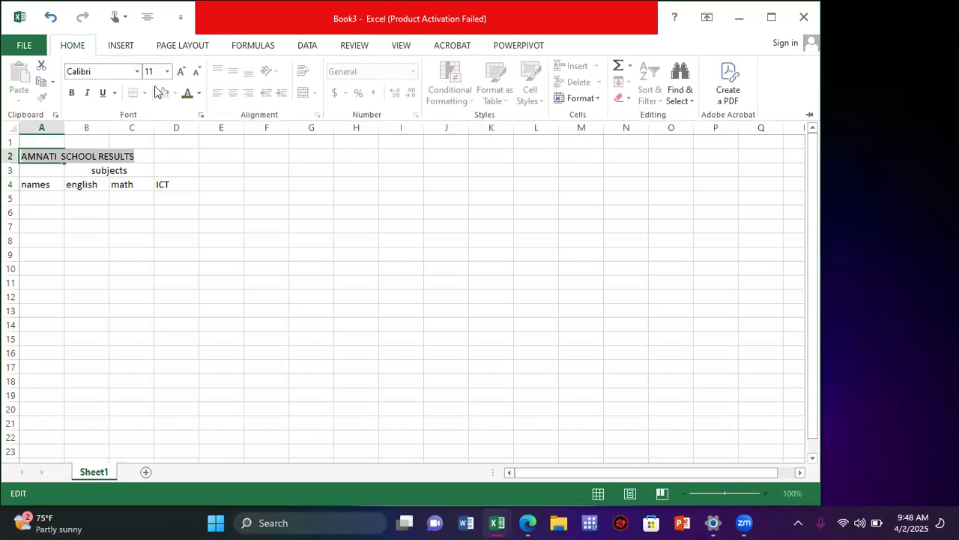
{"action": "left_click", "coordinate": [210, 154]}
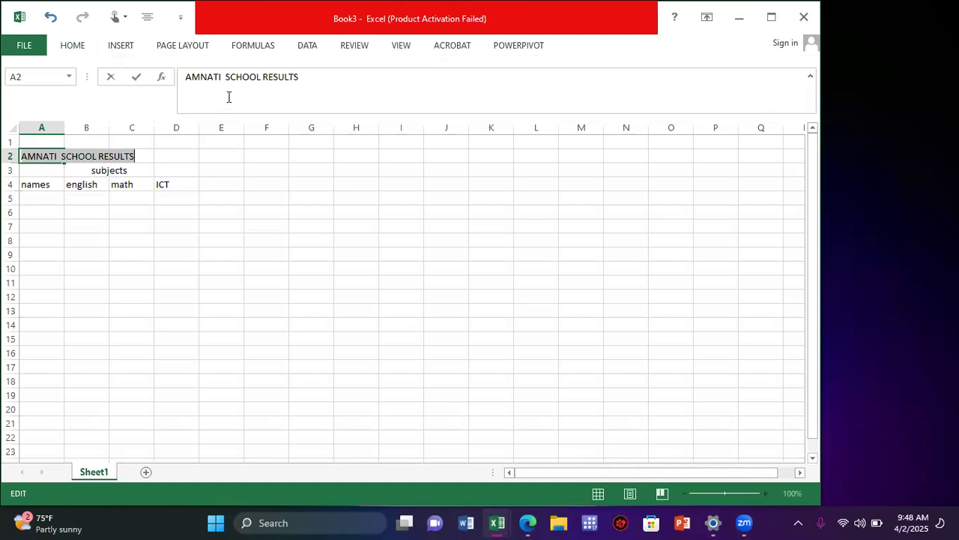
{"action": "left_click", "coordinate": [73, 47]}
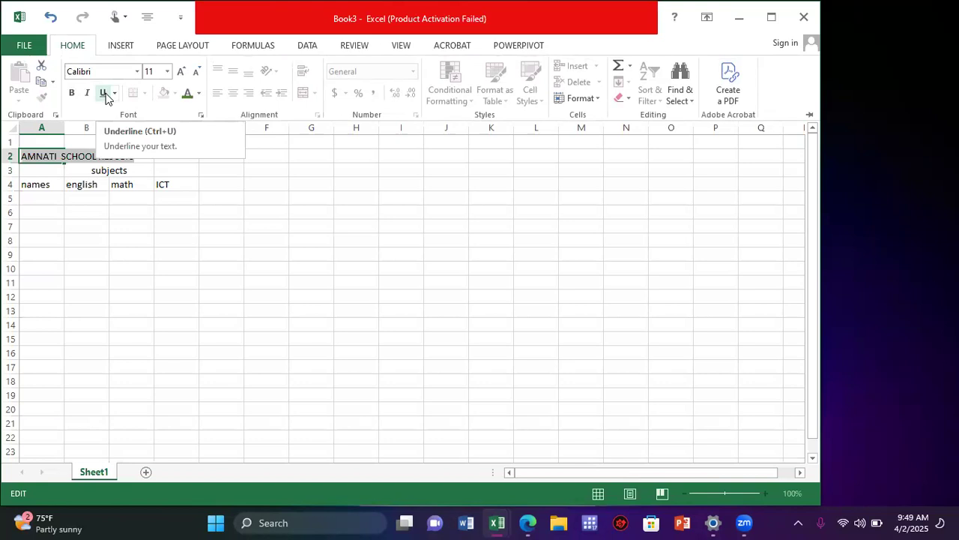
{"action": "left_click", "coordinate": [87, 95]}
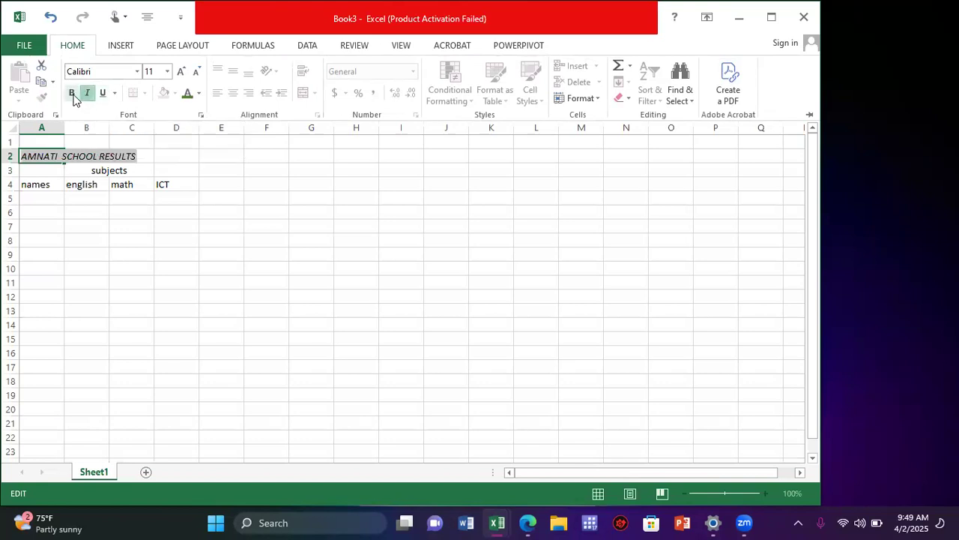
{"action": "left_click", "coordinate": [73, 95]}
{"action": "left_click", "coordinate": [199, 93]}
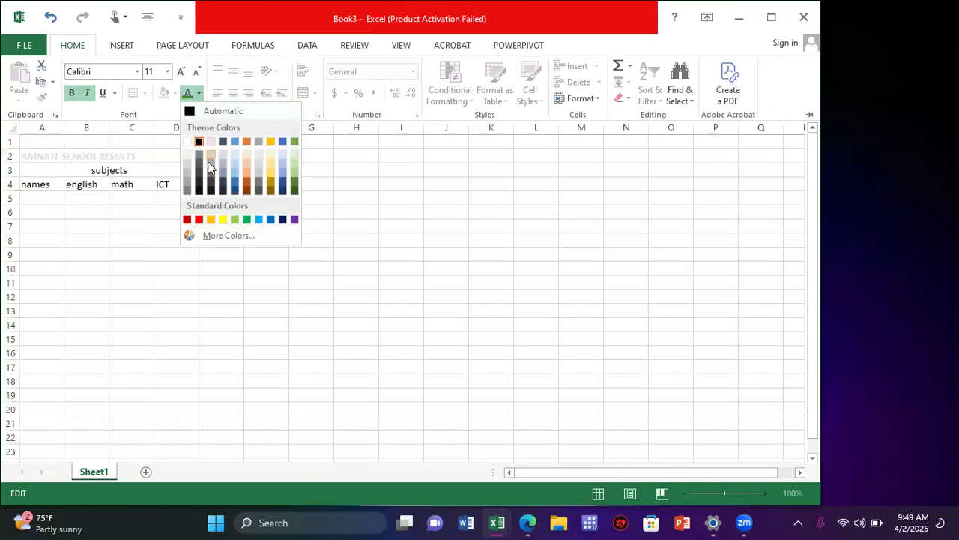
{"action": "left_click", "coordinate": [273, 181]}
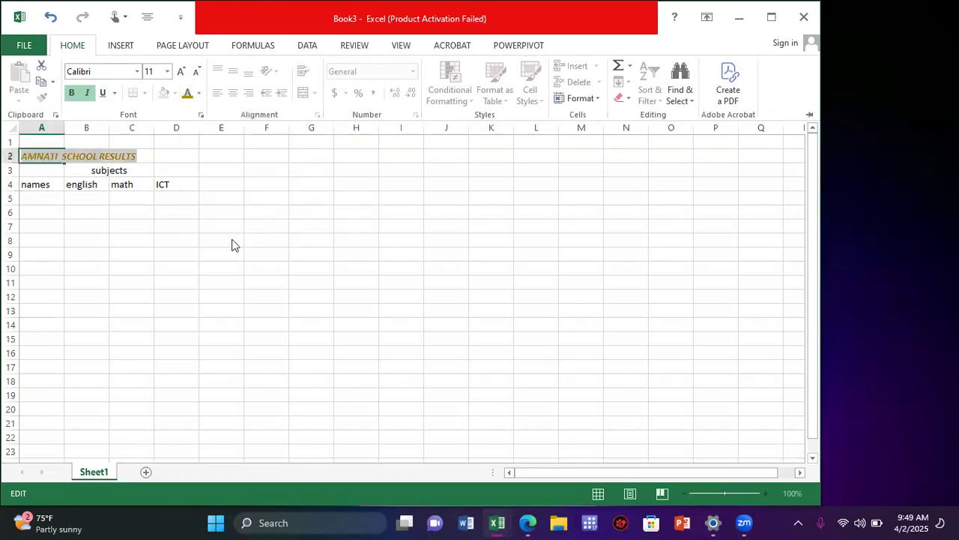
Leave the title cell's editing mode and apply All Borders to the range A2:D16
{"action": "left_click", "coordinate": [233, 240]}
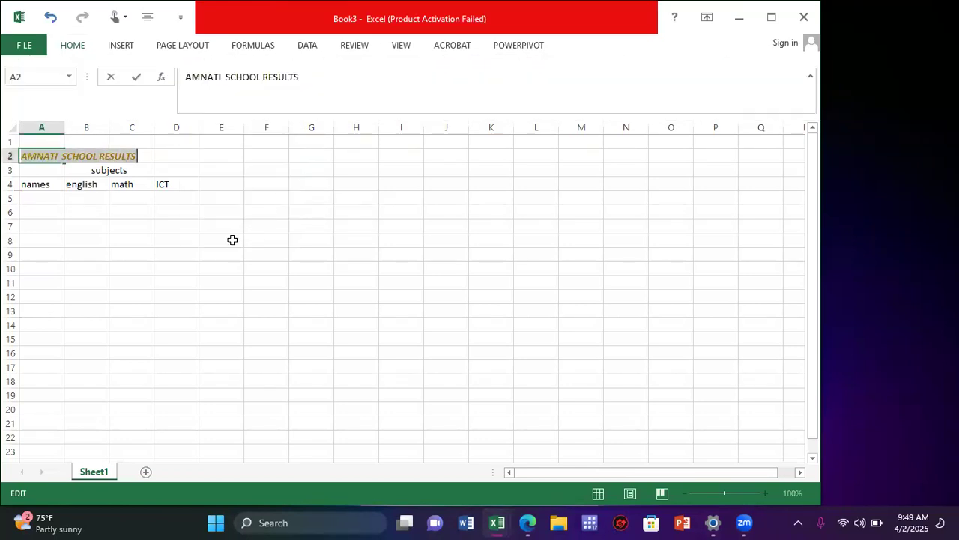
{"action": "left_click", "coordinate": [168, 253]}
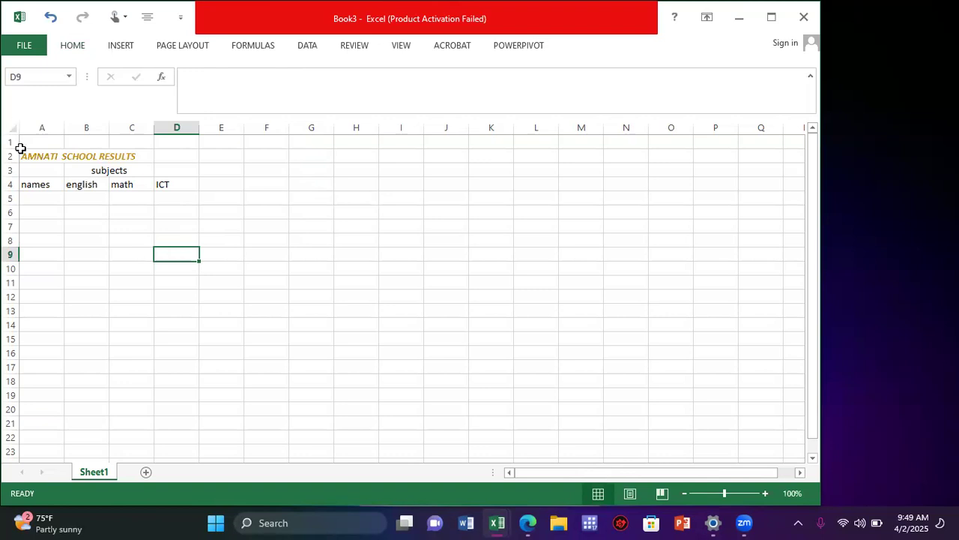
{"action": "left_click_drag", "start_coordinate": [21, 153], "coordinate": [170, 350]}
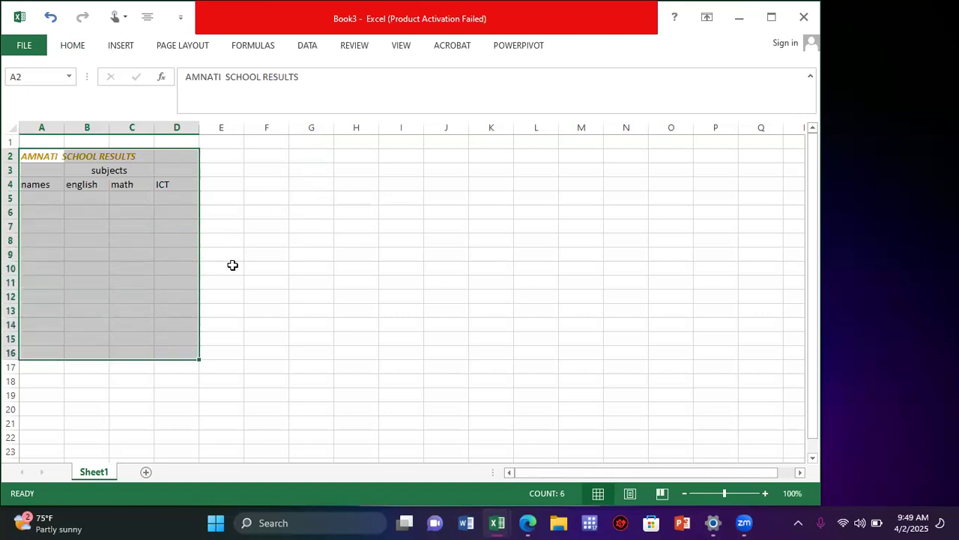
{"action": "left_click", "coordinate": [76, 47]}
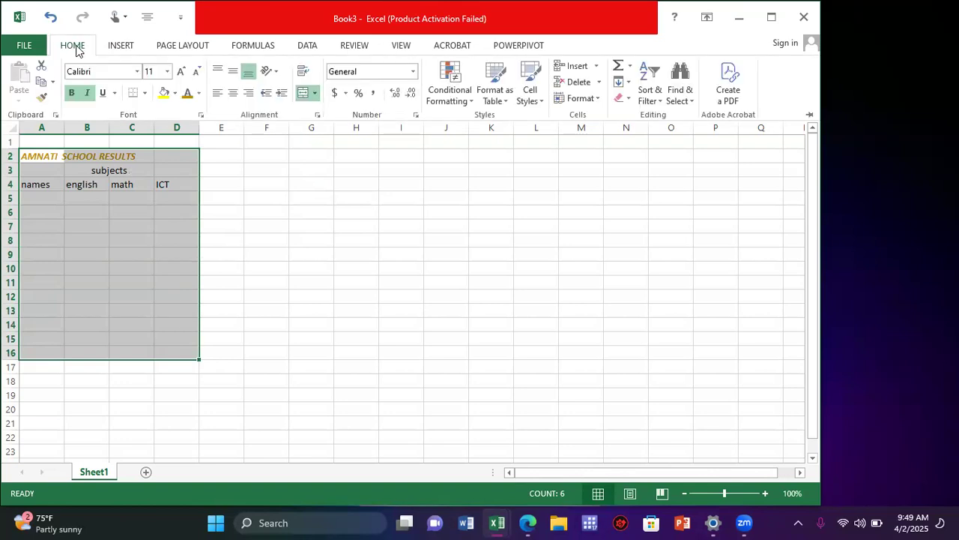
{"action": "left_click", "coordinate": [146, 93]}
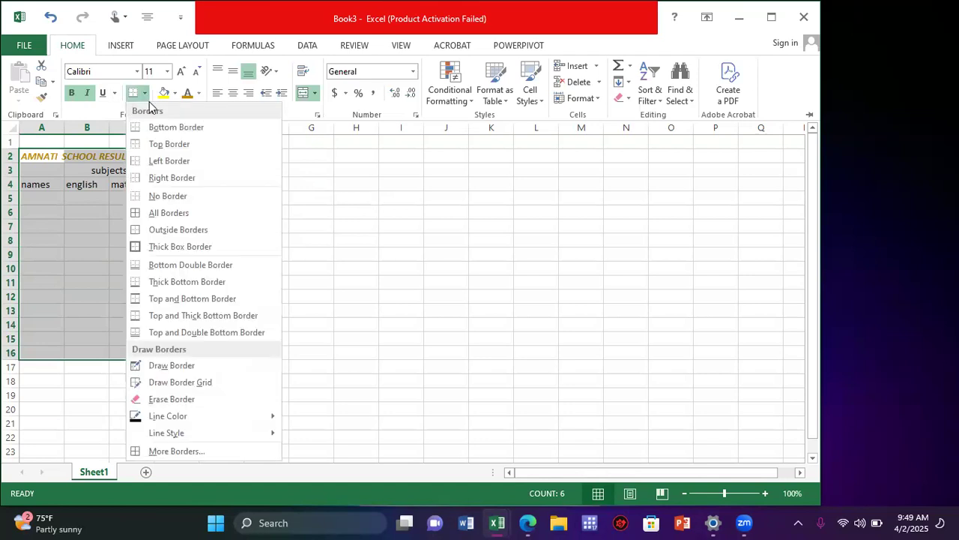
{"action": "left_click", "coordinate": [165, 214]}
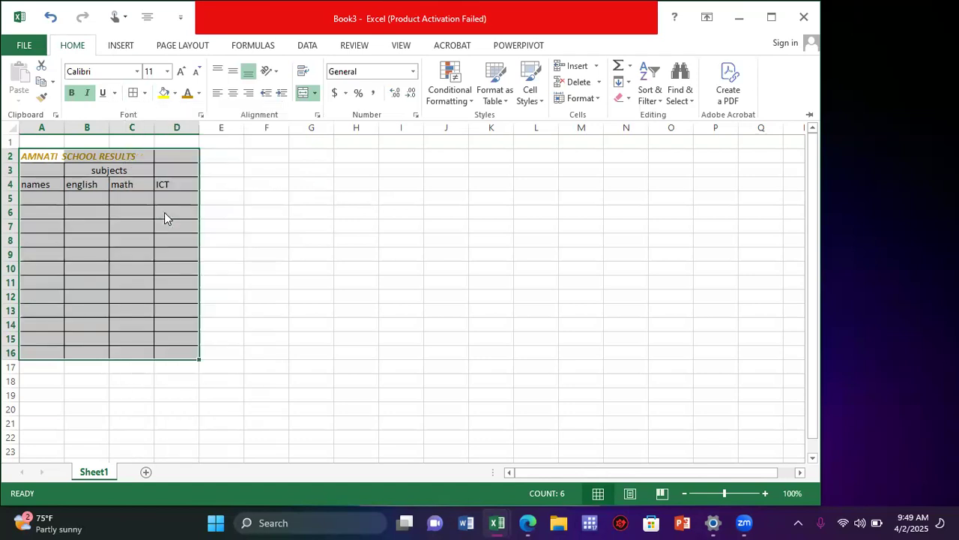
{"action": "left_click", "coordinate": [250, 247]}
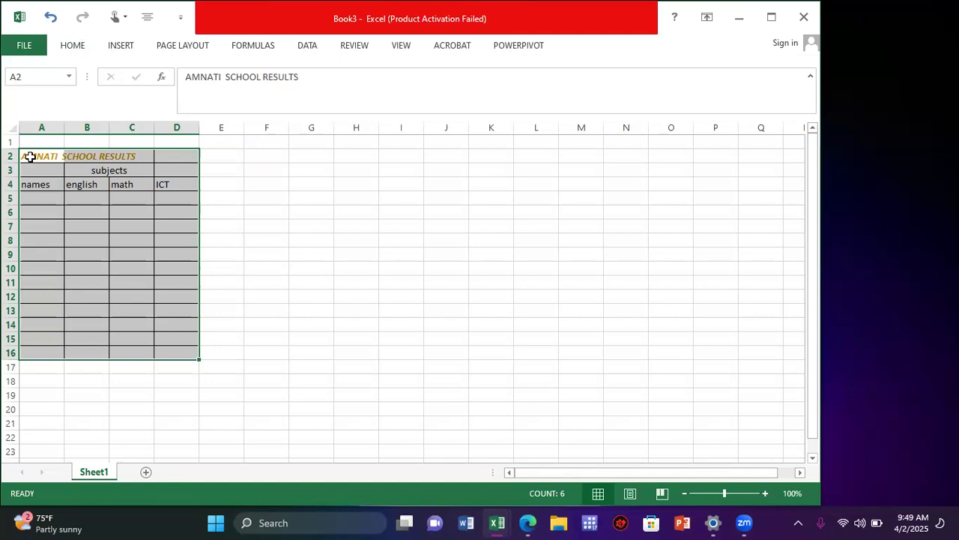
Merge and center the AMNATI SCHOOL RESULTS title across cells A2:D2
{"action": "left_click_drag", "start_coordinate": [35, 158], "coordinate": [156, 166]}
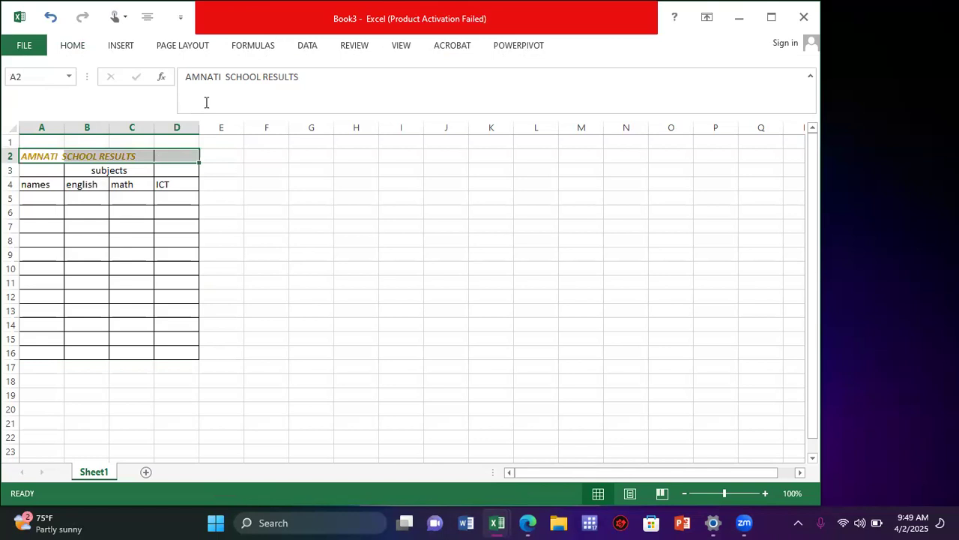
{"action": "left_click", "coordinate": [73, 46]}
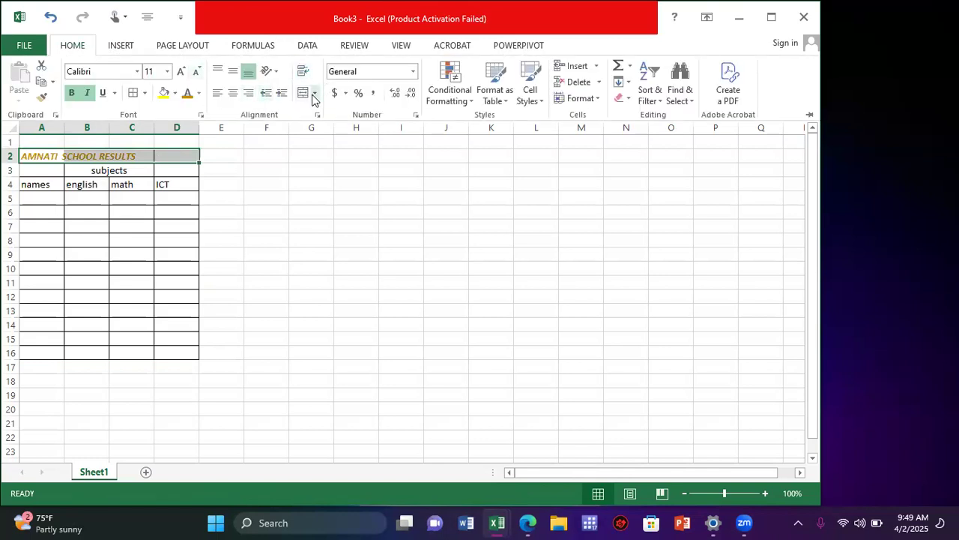
{"action": "left_click", "coordinate": [315, 93]}
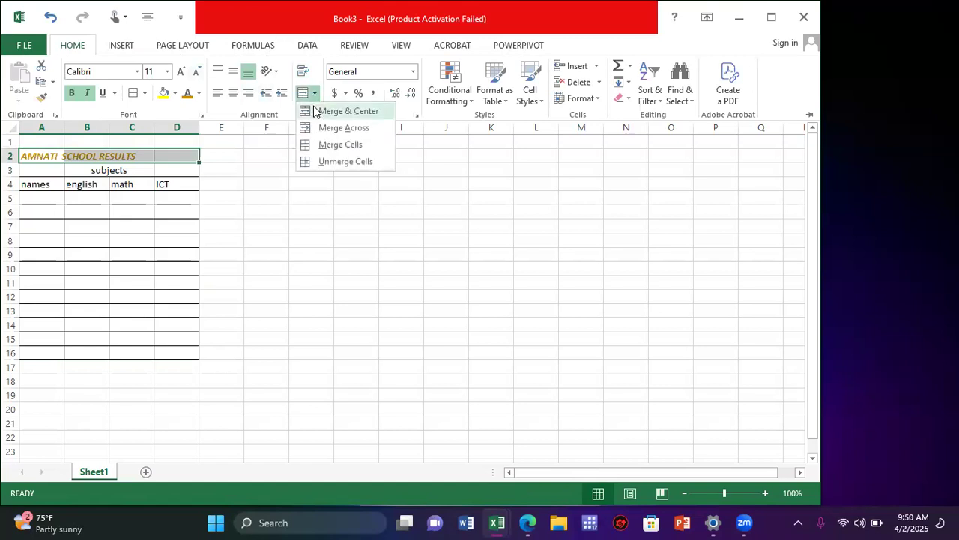
{"action": "left_click", "coordinate": [314, 111]}
{"action": "left_click", "coordinate": [271, 302]}
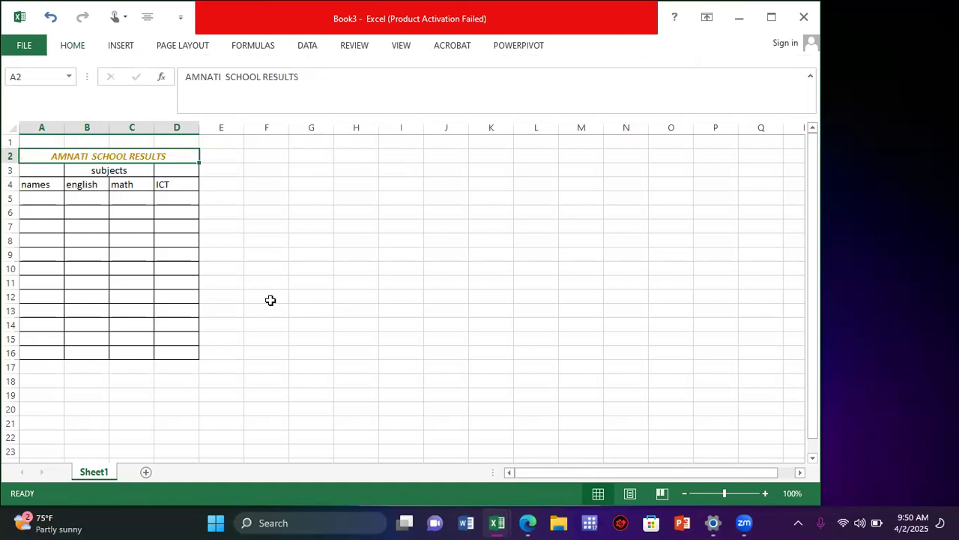
Enter the first four students' names in cells A5 to A8 under the names heading
{"action": "left_click", "coordinate": [33, 196]}
{"action": "type", "text": "MAR"}
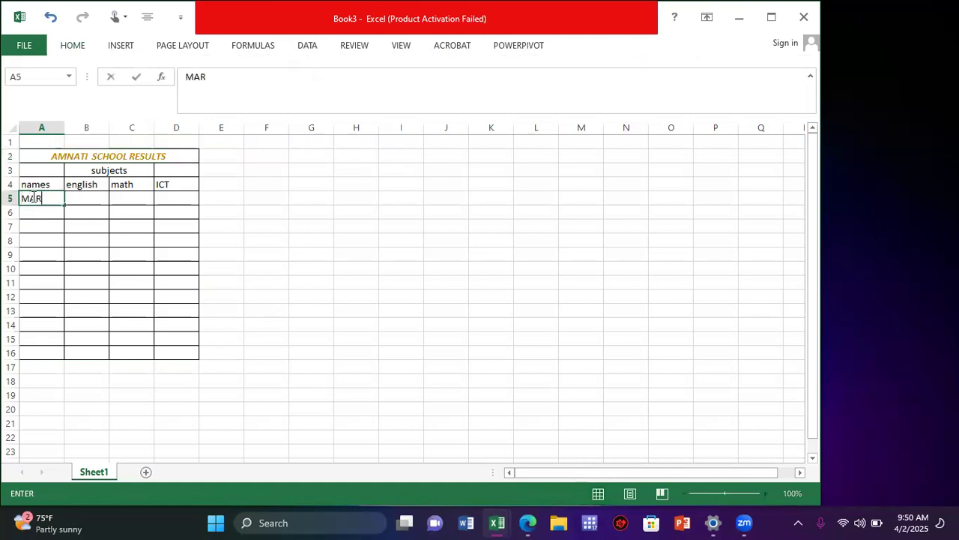
{"action": "type", "text": "Y"}
{"action": "left_click", "coordinate": [38, 215]}
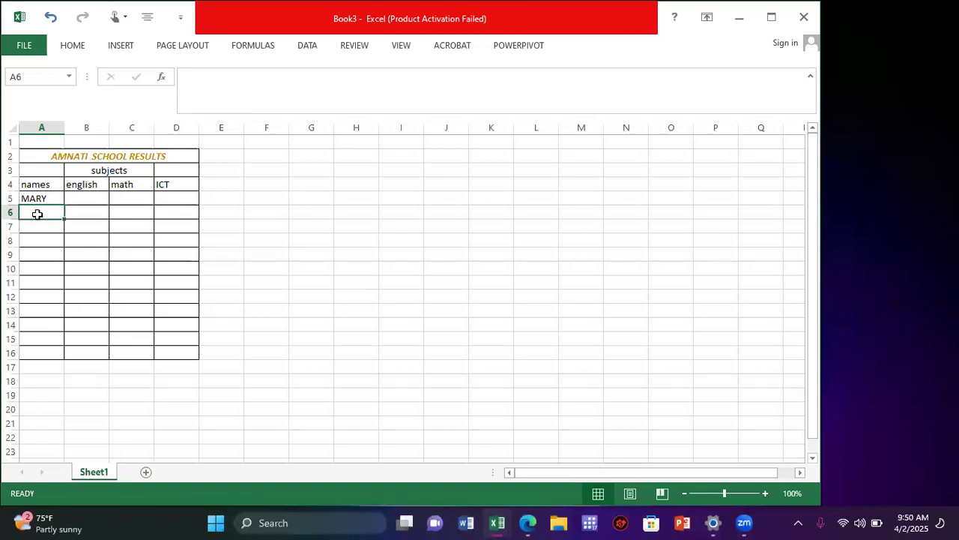
{"action": "type", "text": "elisha"}
{"action": "key", "text": "ctrl+Return"}
{"action": "left_click", "coordinate": [36, 225]}
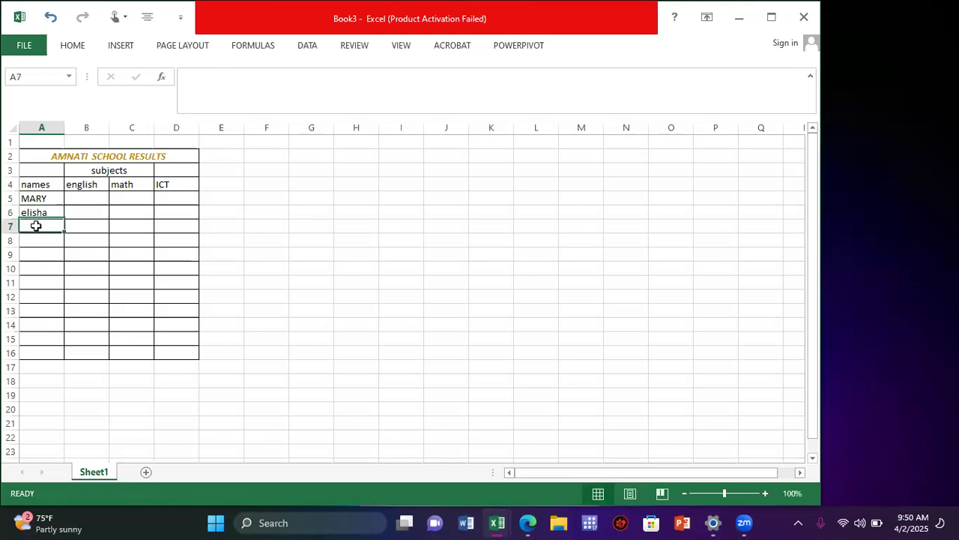
{"action": "type", "text": "ada"}
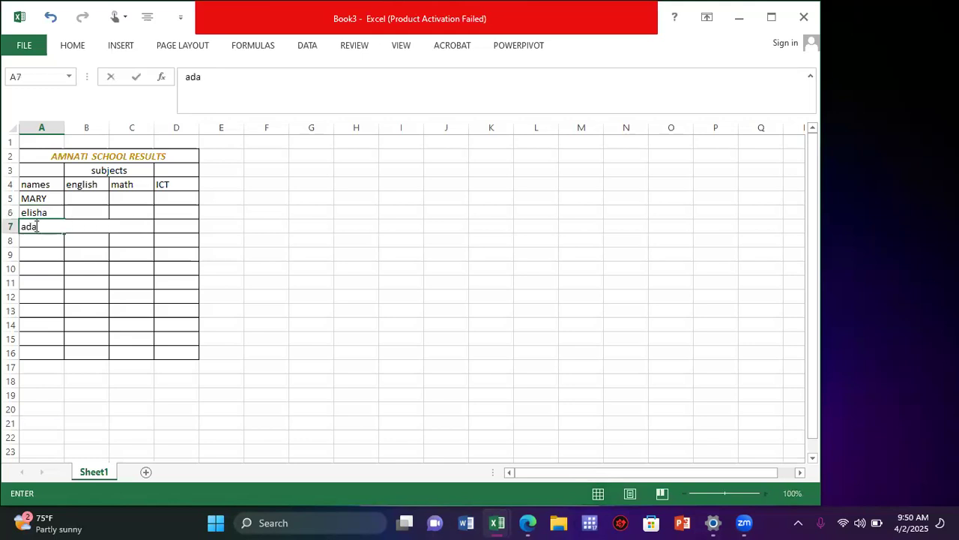
{"action": "type", "text": "m"}
{"action": "left_click", "coordinate": [32, 239]}
{"action": "type", "text": "peter"}
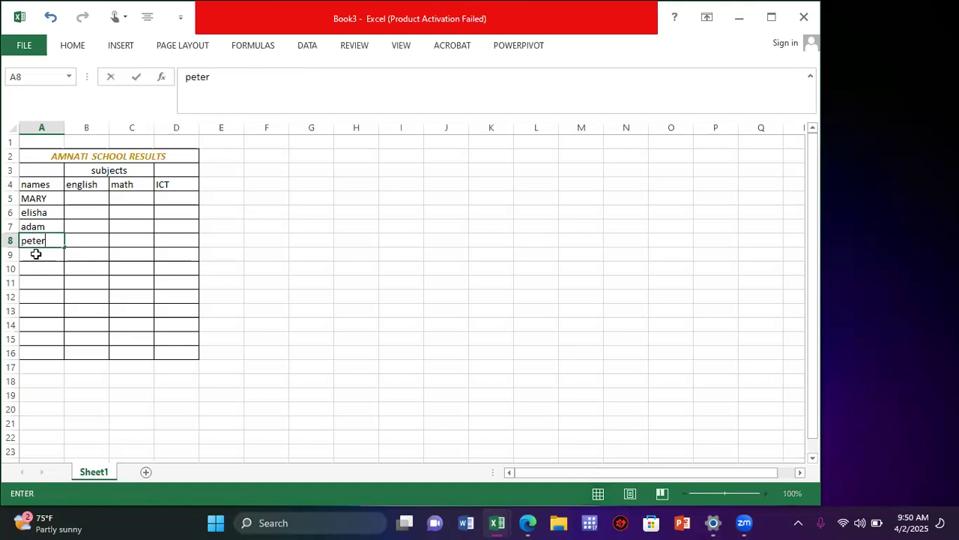
Enter the next three students' names in cells A9 to A11
{"action": "left_click", "coordinate": [36, 254]}
{"action": "type", "text": "m"}
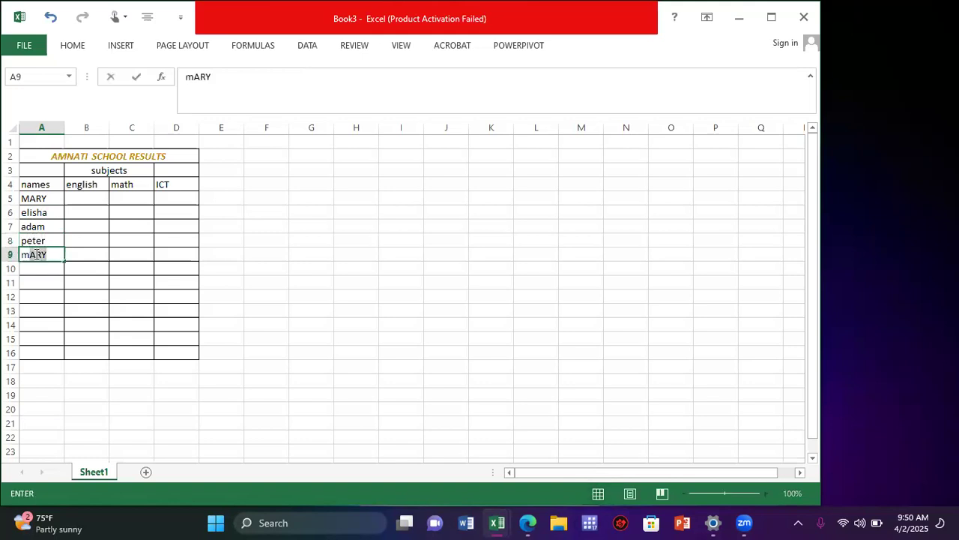
{"action": "type", "text": "ercy"}
{"action": "left_click", "coordinate": [37, 267]}
{"action": "type", "text": "maria"}
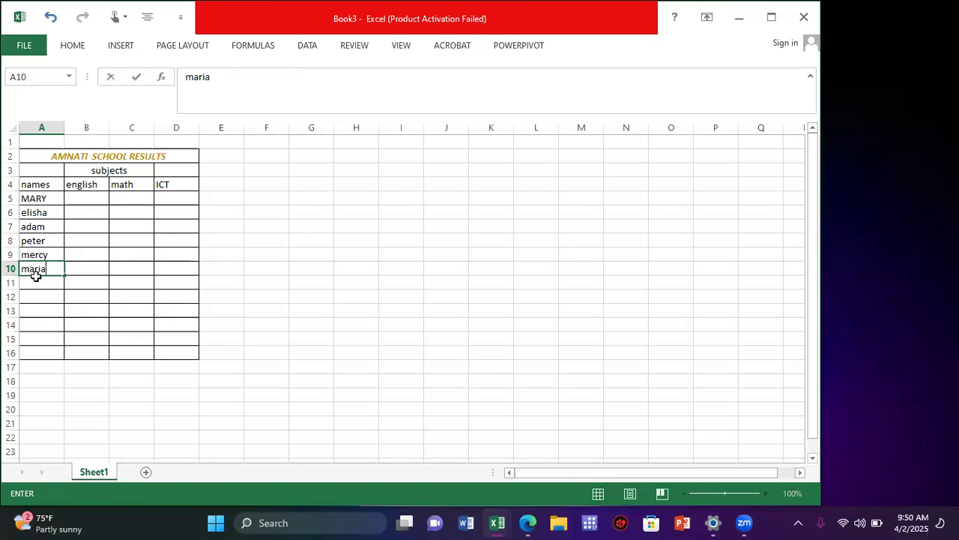
{"action": "left_click", "coordinate": [36, 279]}
{"action": "type", "text": "f"}
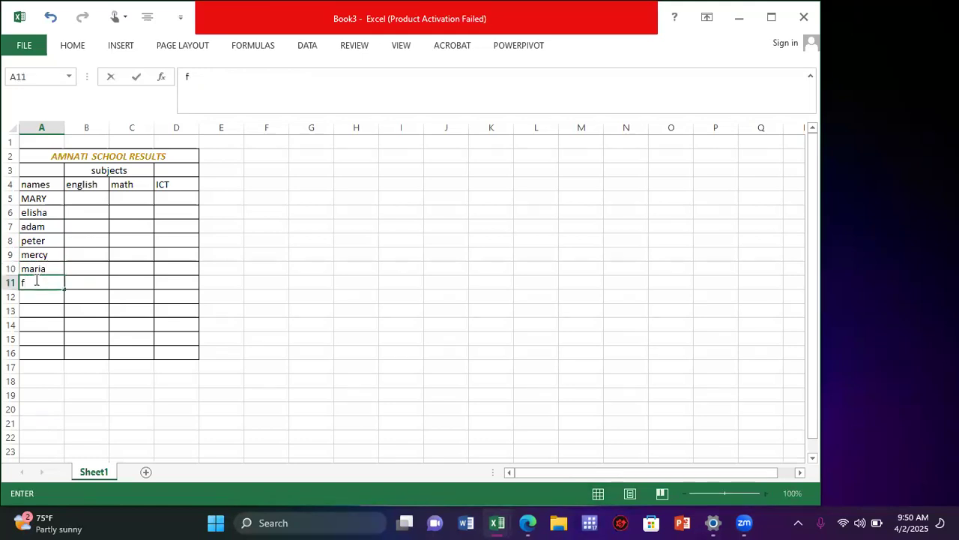
{"action": "type", "text": "lorence"}
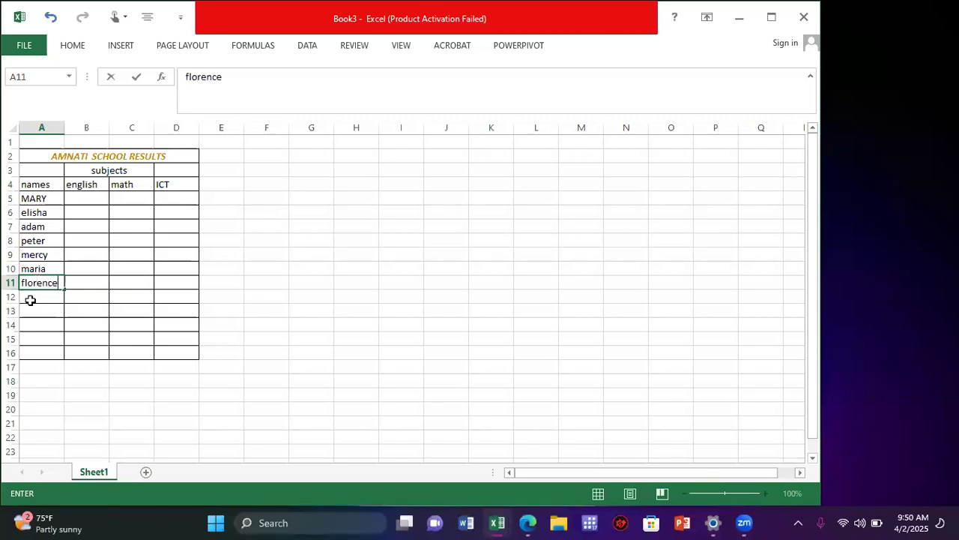
Continue the names column with three more students in cells A12 to A14
{"action": "left_click", "coordinate": [30, 299]}
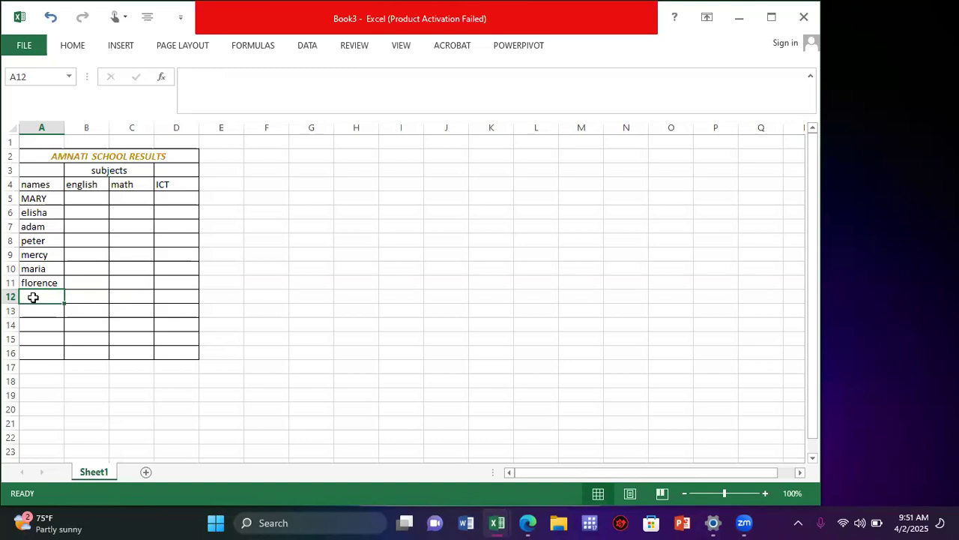
{"action": "type", "text": "ja"}
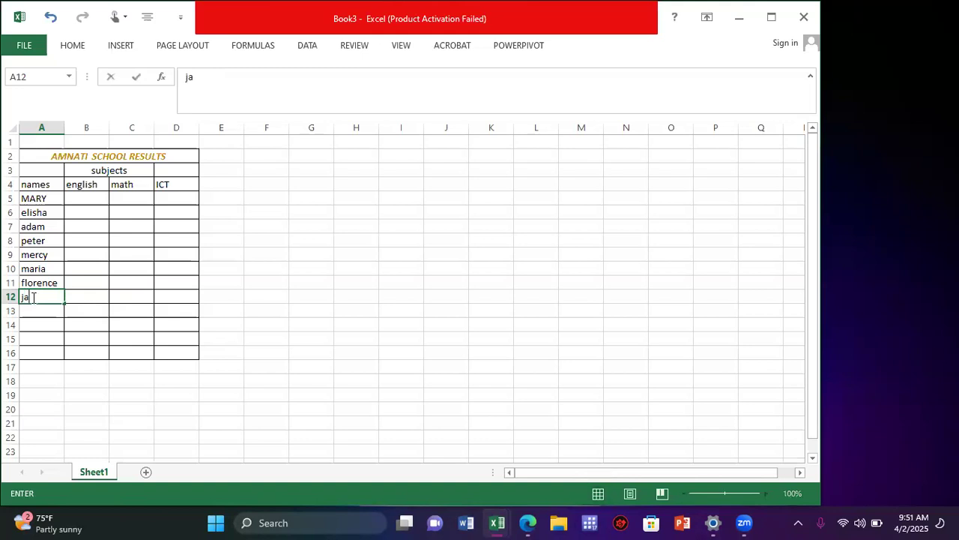
{"action": "type", "text": "ne"}
{"action": "left_click", "coordinate": [36, 309]}
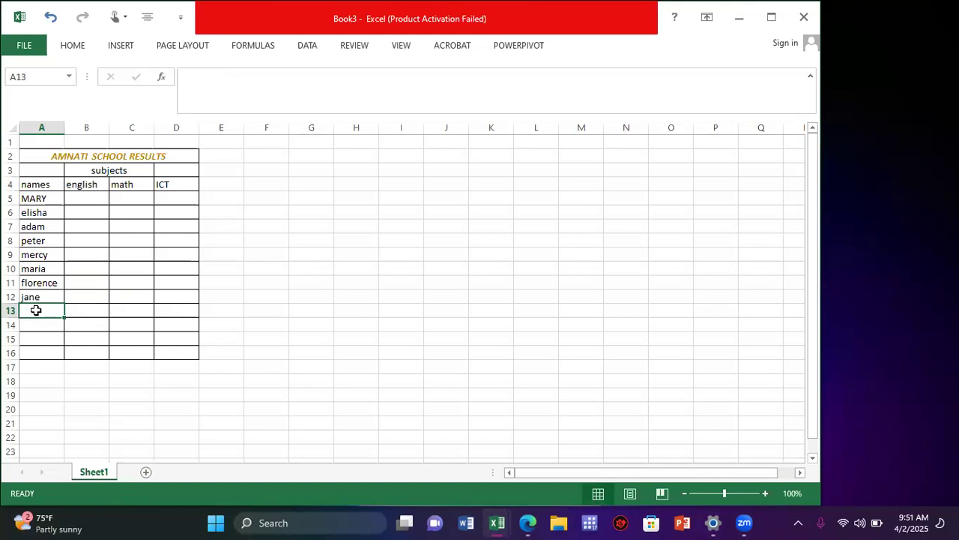
{"action": "type", "text": "jude"}
{"action": "key", "text": "Return"}
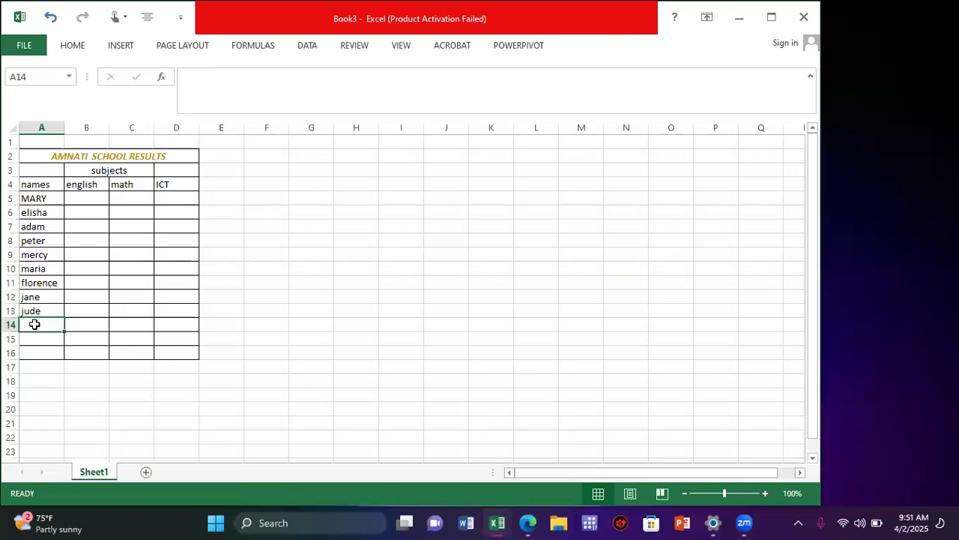
{"action": "type", "text": "isaac"}
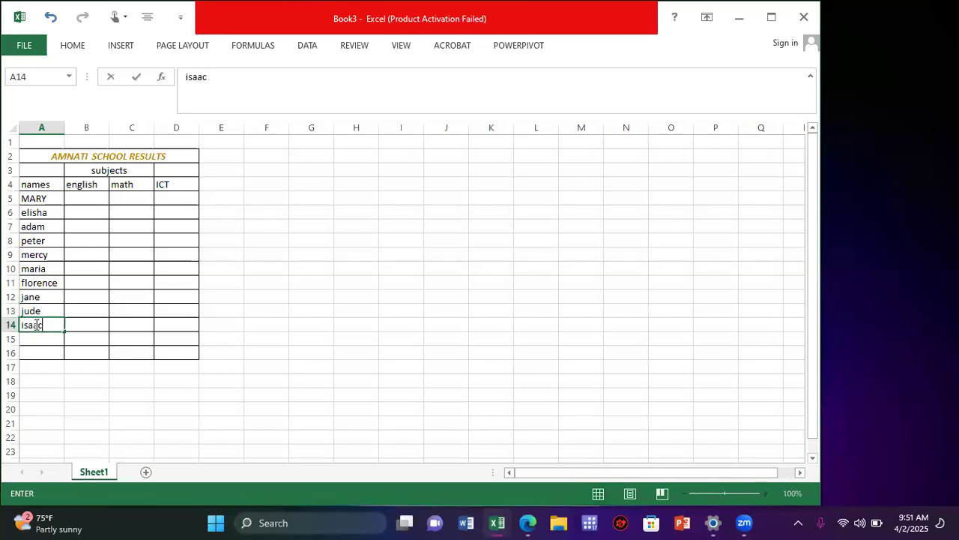
{"action": "key", "text": "Return"}
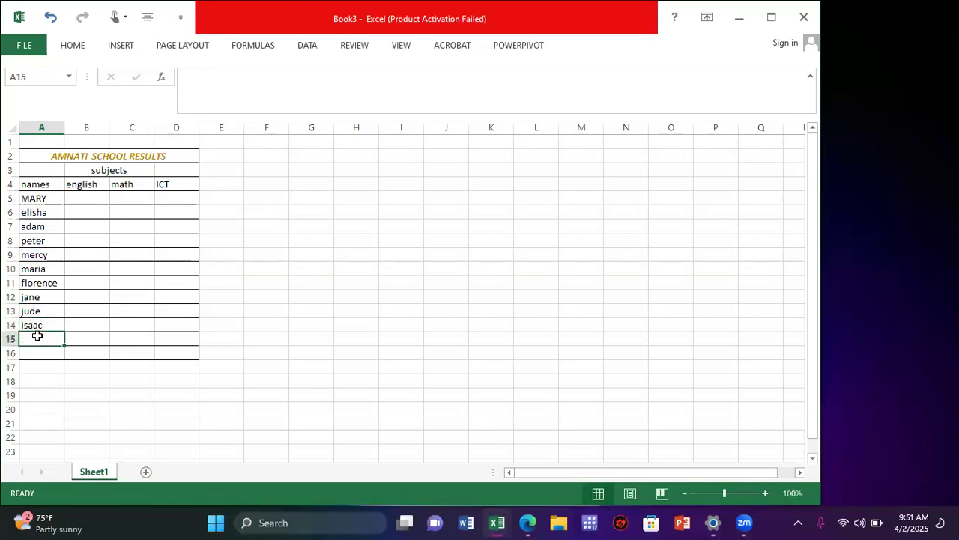
{"action": "type", "text": "mac"}
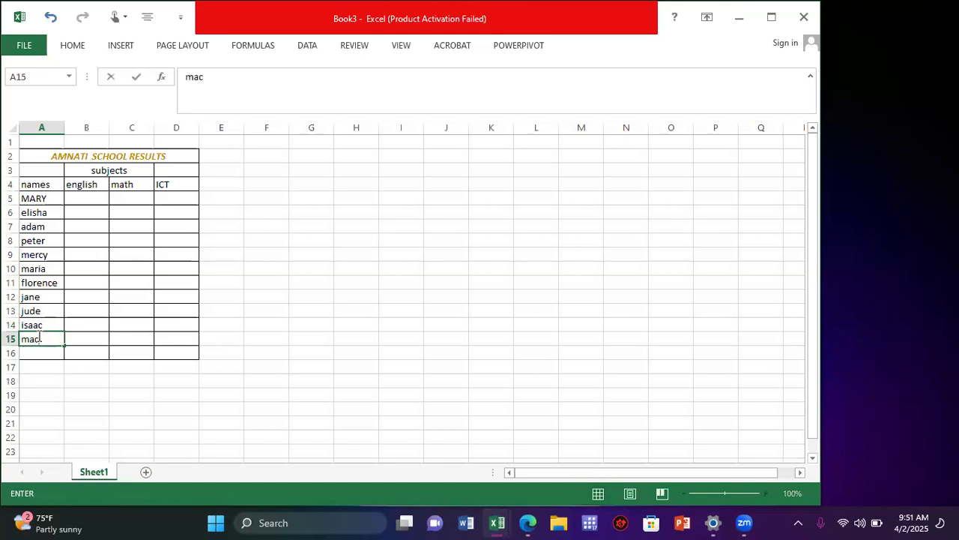
{"action": "type", "text": "k"}
{"action": "key", "text": "ctrl+Return"}
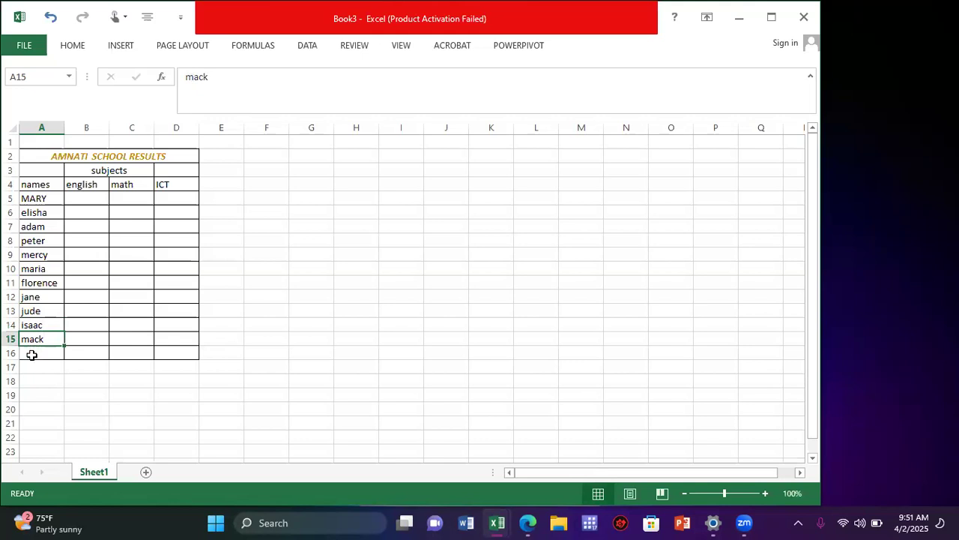
Enter the last two students' names in cells A15 and A16
{"action": "type", "text": "chi"}
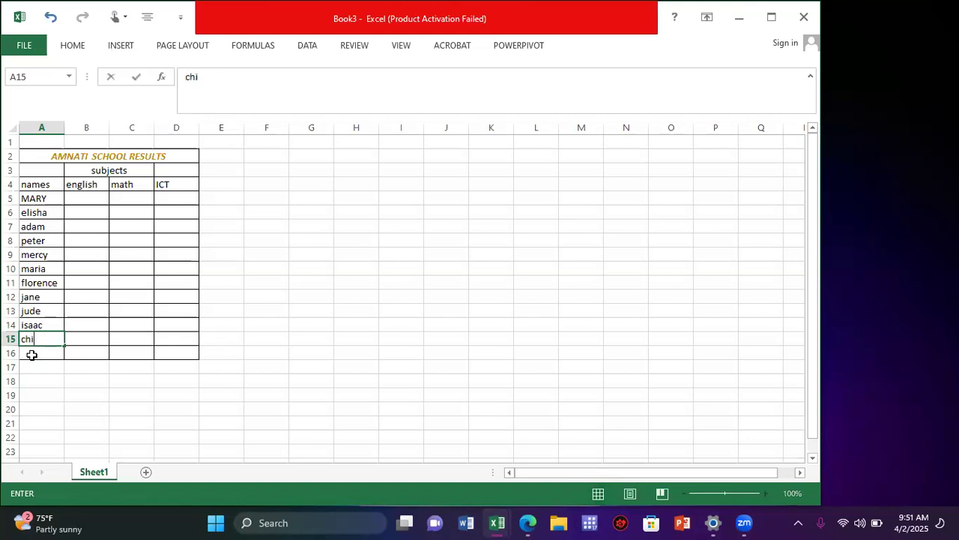
{"action": "type", "text": "kondi"}
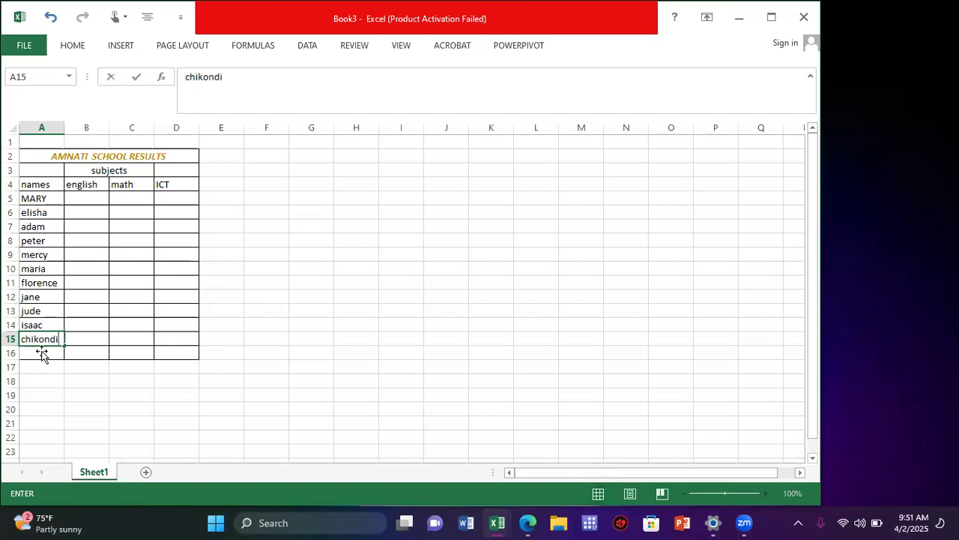
{"action": "key", "text": "Return"}
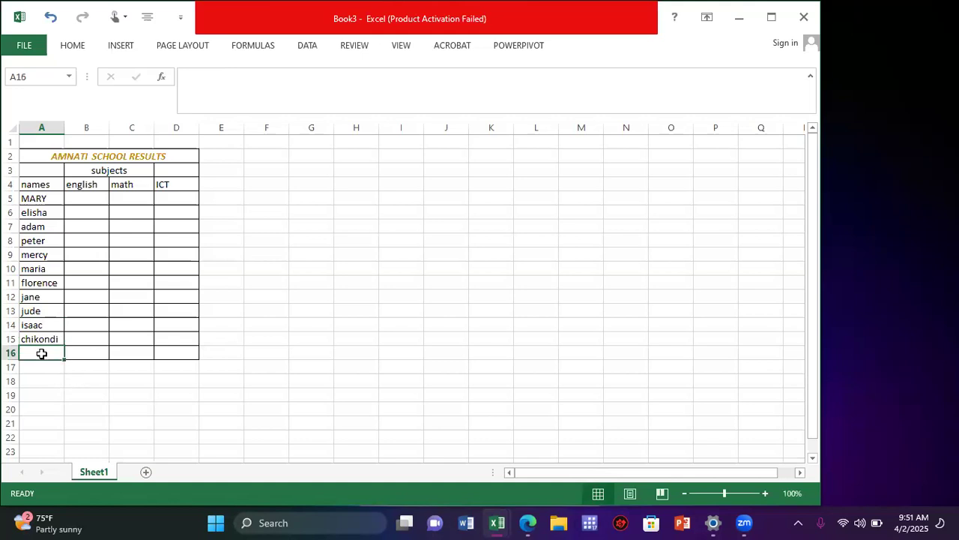
{"action": "type", "text": "an"}
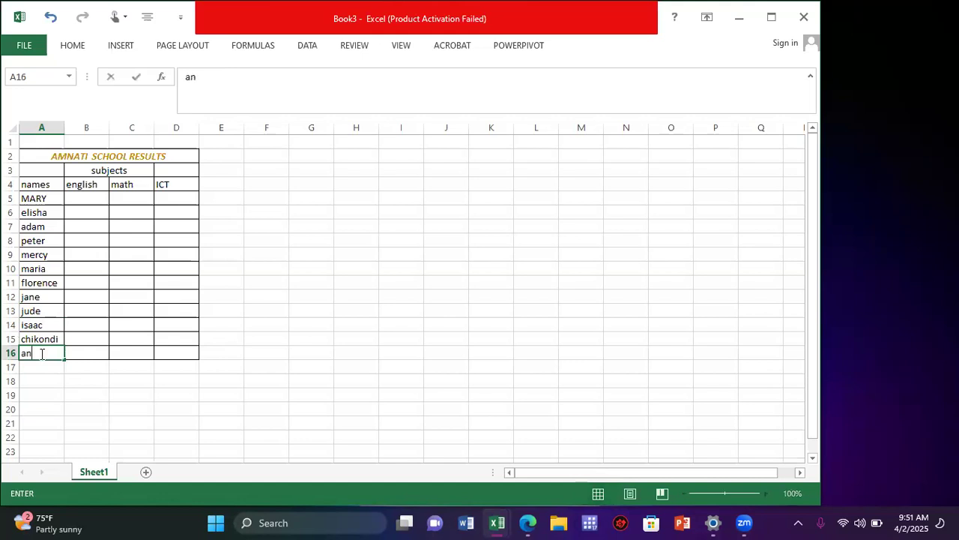
{"action": "type", "text": "ah"}
Enter the English marks 50, 48, 90 and 40 for the first four students in cells B5 to B8
{"action": "left_click", "coordinate": [89, 199]}
{"action": "type", "text": "50"}
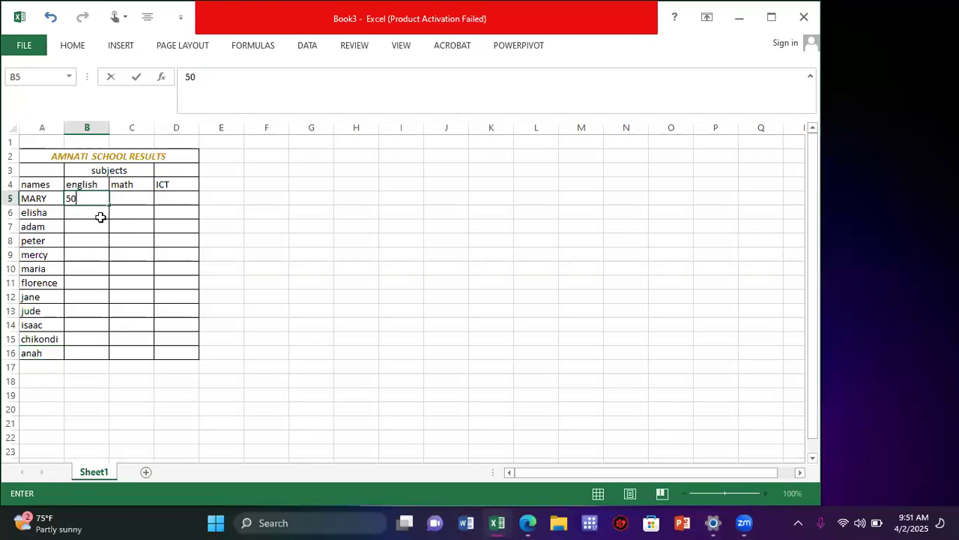
{"action": "left_click", "coordinate": [89, 212]}
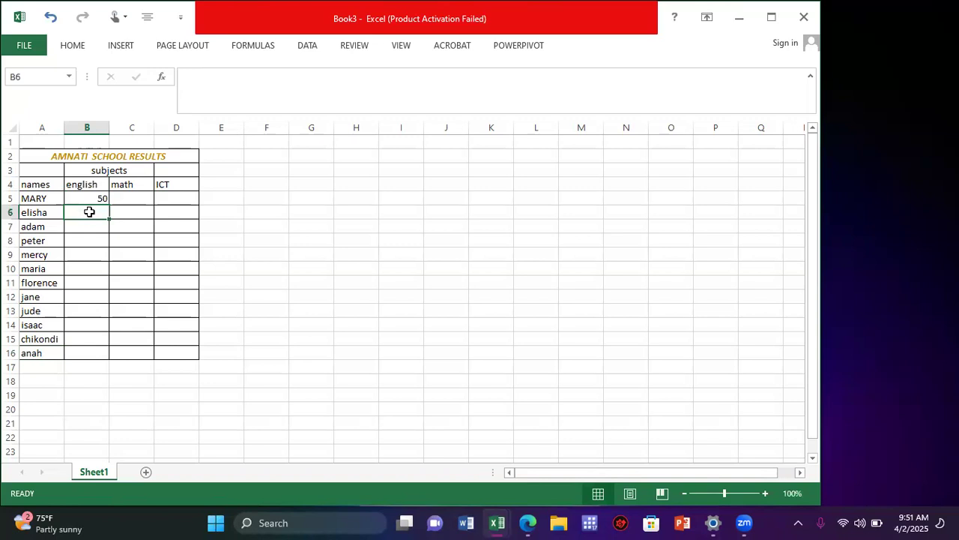
{"action": "type", "text": "48"}
{"action": "left_click", "coordinate": [90, 223]}
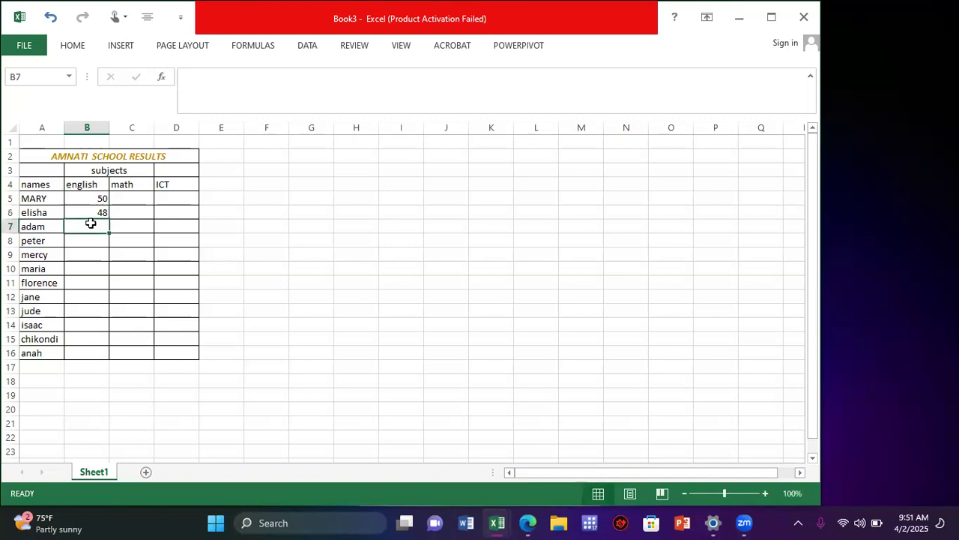
{"action": "type", "text": "90"}
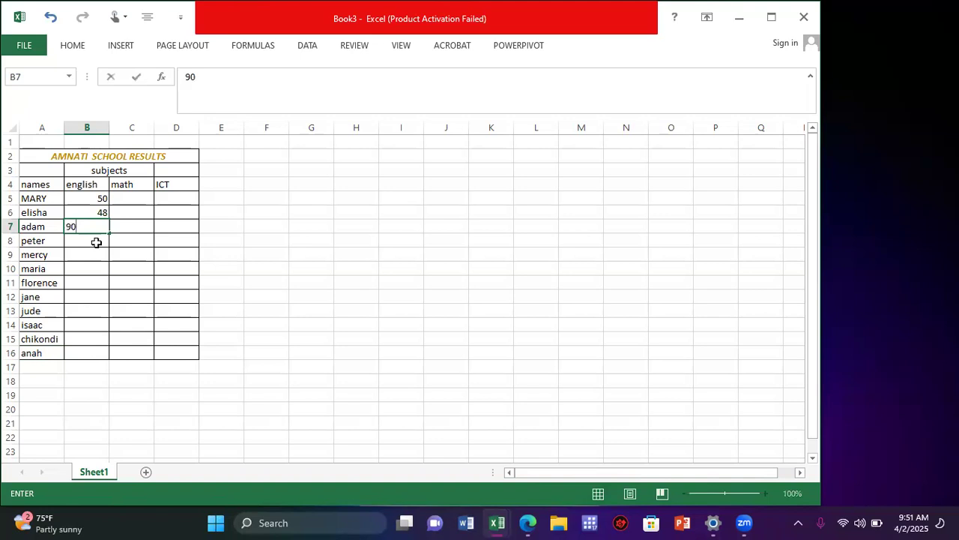
{"action": "left_click", "coordinate": [95, 242]}
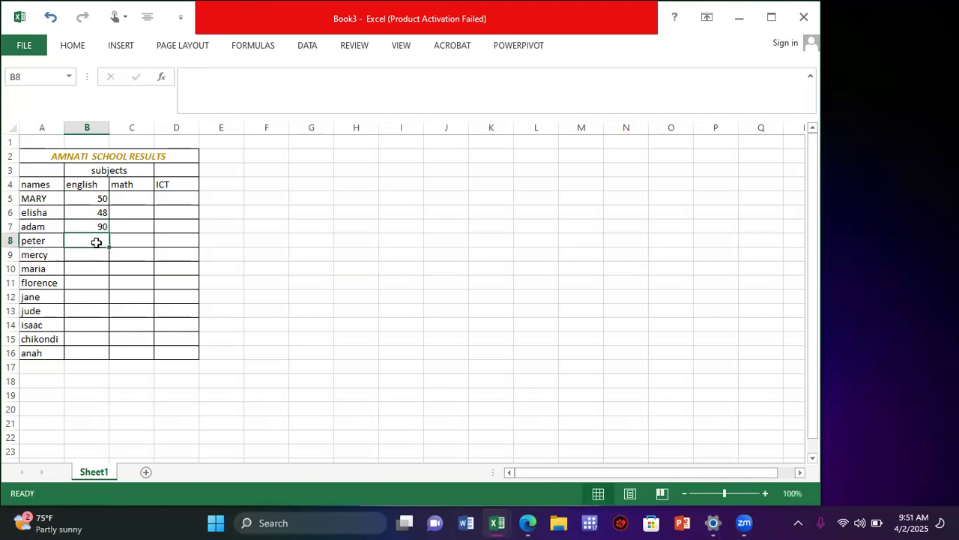
{"action": "type", "text": "40"}
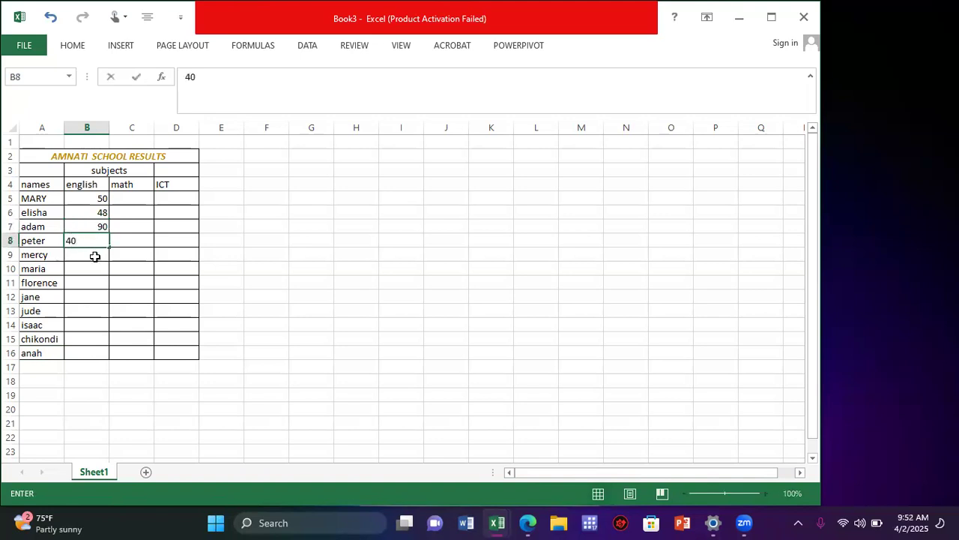
Continue the English column with the marks 30, 90, 57 and 78 in cells B9 to B12
{"action": "left_click", "coordinate": [95, 256]}
{"action": "type", "text": "30"}
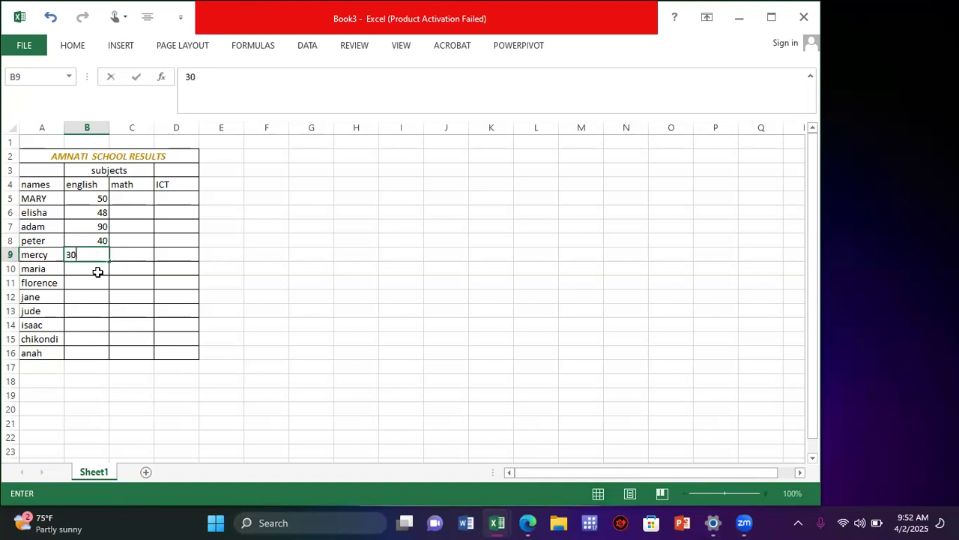
{"action": "left_click", "coordinate": [89, 267]}
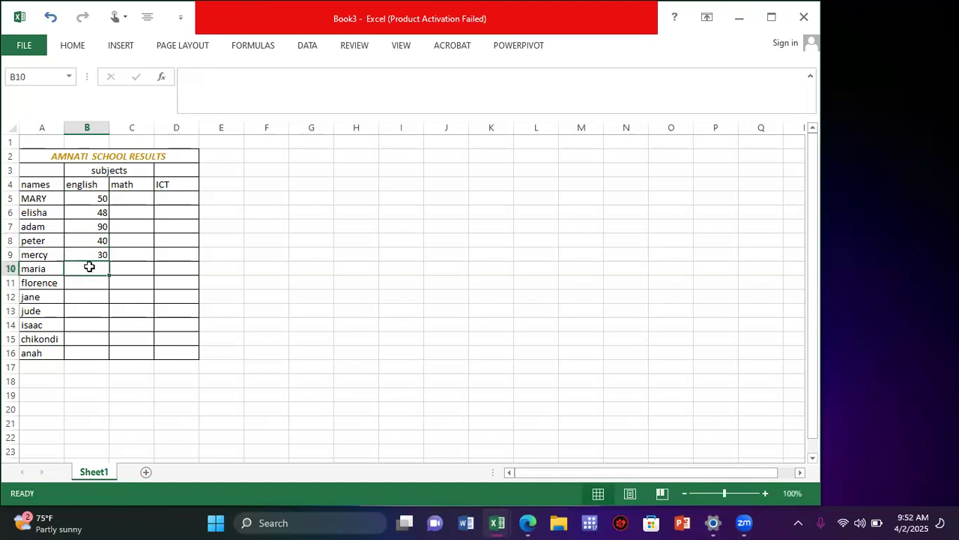
{"action": "type", "text": "90"}
{"action": "left_click", "coordinate": [85, 285]}
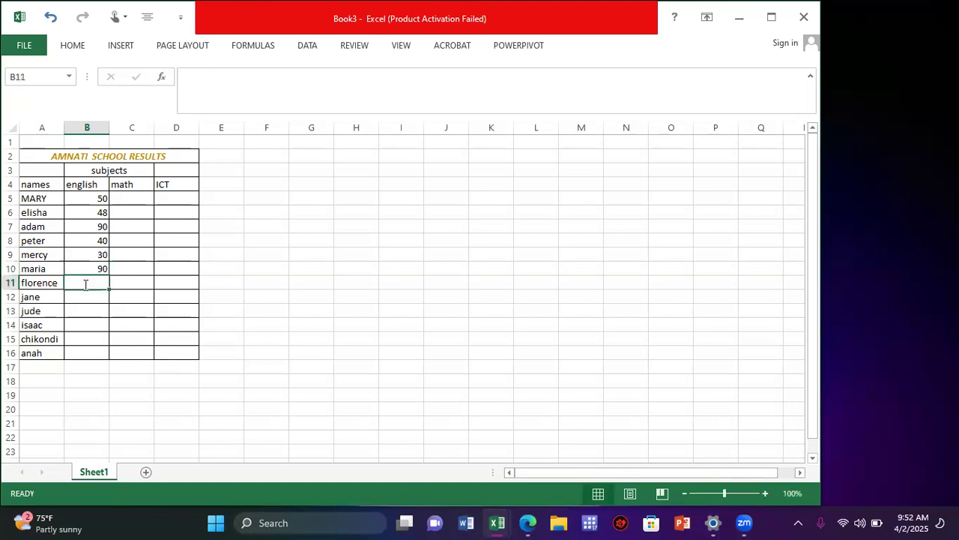
{"action": "type", "text": "5789"}
{"action": "key", "text": "BackSpace"}
{"action": "key", "text": "BackSpace"}
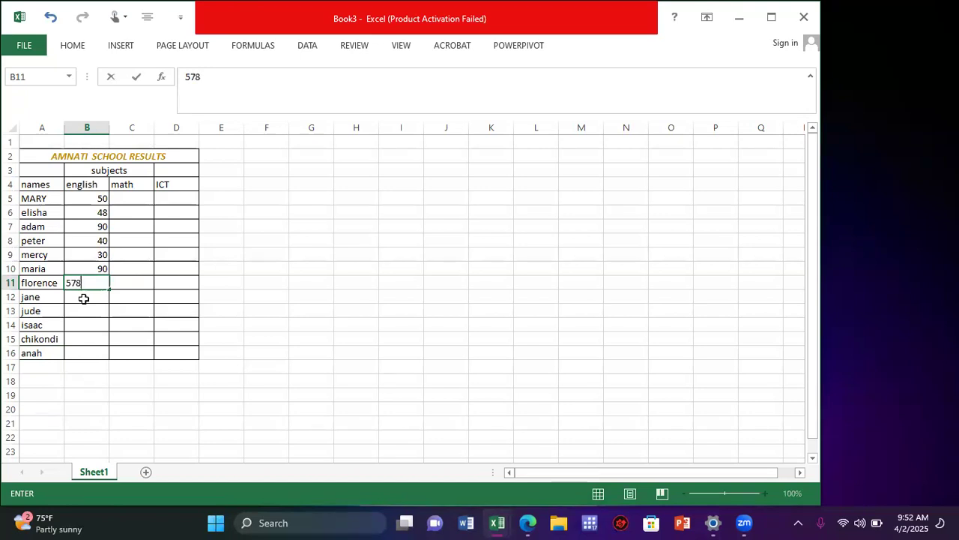
{"action": "left_click", "coordinate": [84, 298]}
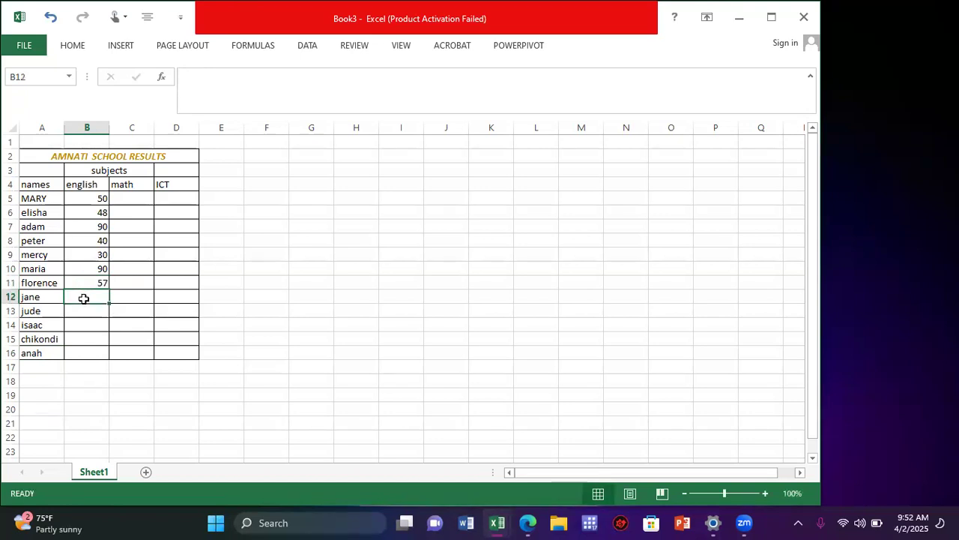
{"action": "type", "text": "78"}
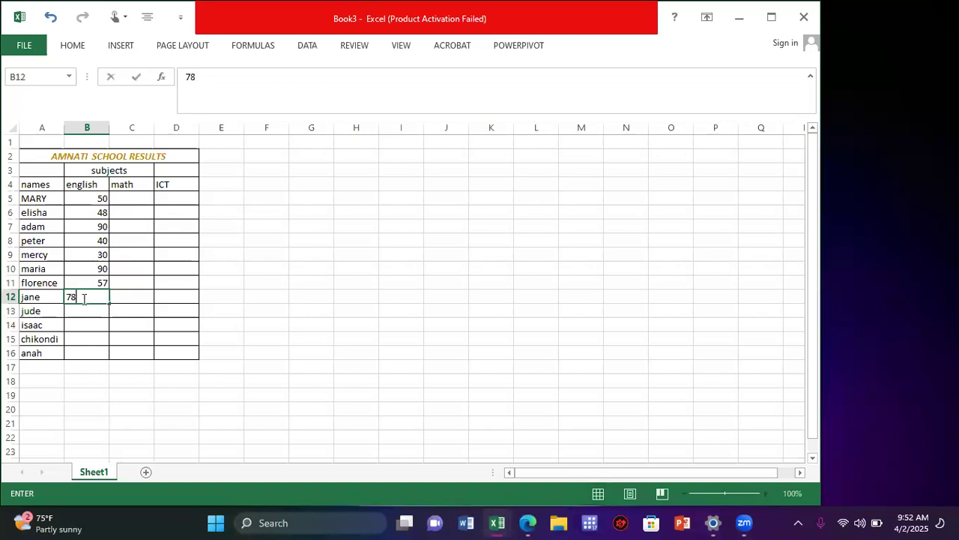
{"action": "key", "text": "Return"}
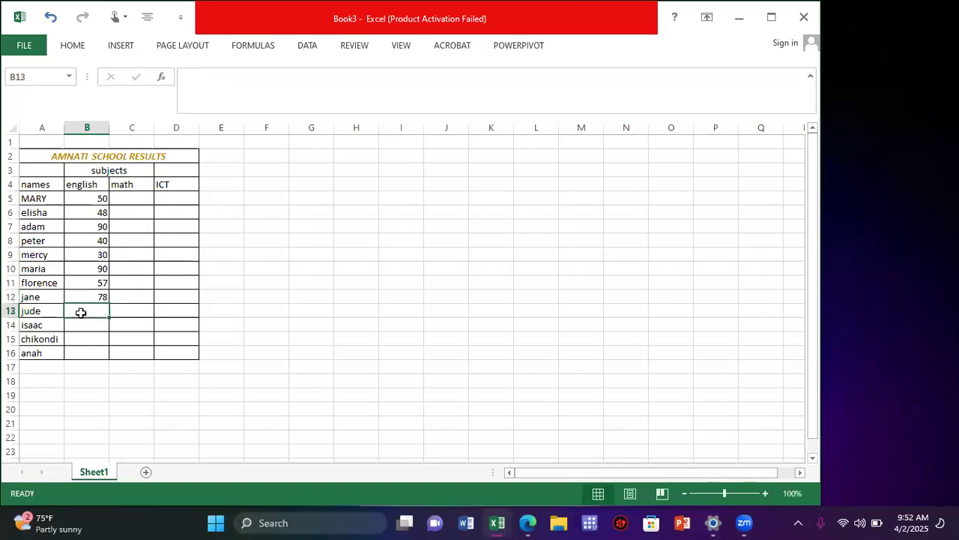
Complete the English column with the marks 68, 90, 86 and 94 in cells B13 to B16
{"action": "type", "text": "68"}
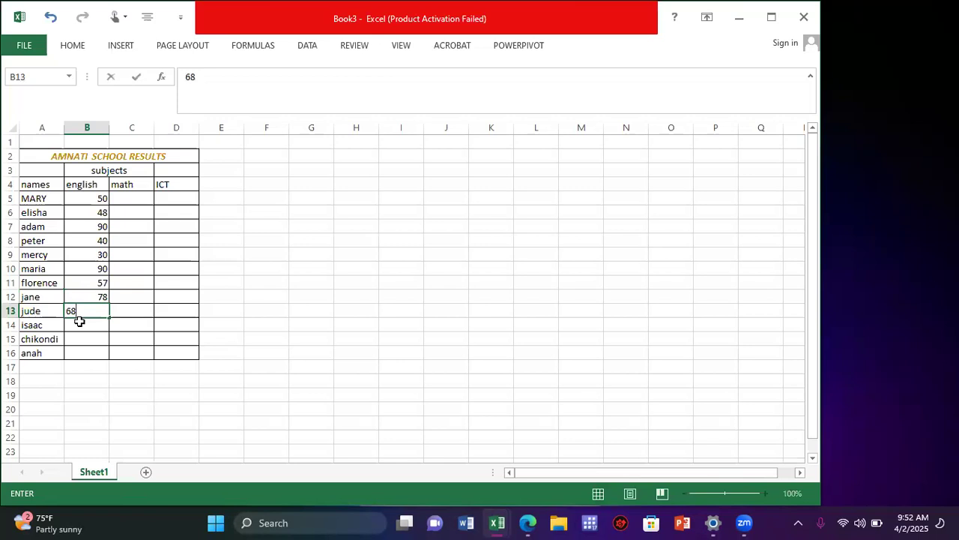
{"action": "left_click", "coordinate": [79, 321]}
{"action": "type", "text": "90"}
{"action": "key", "text": "Return"}
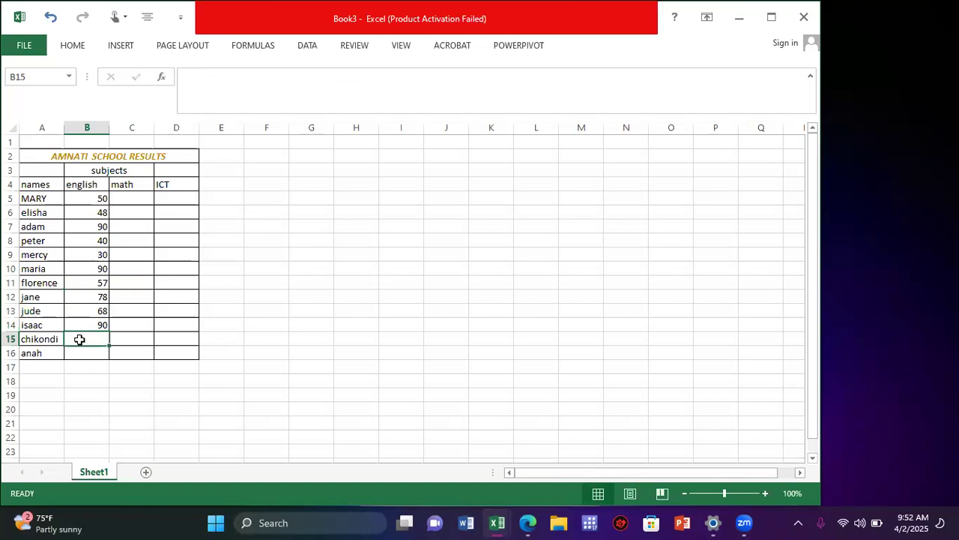
{"action": "type", "text": "86"}
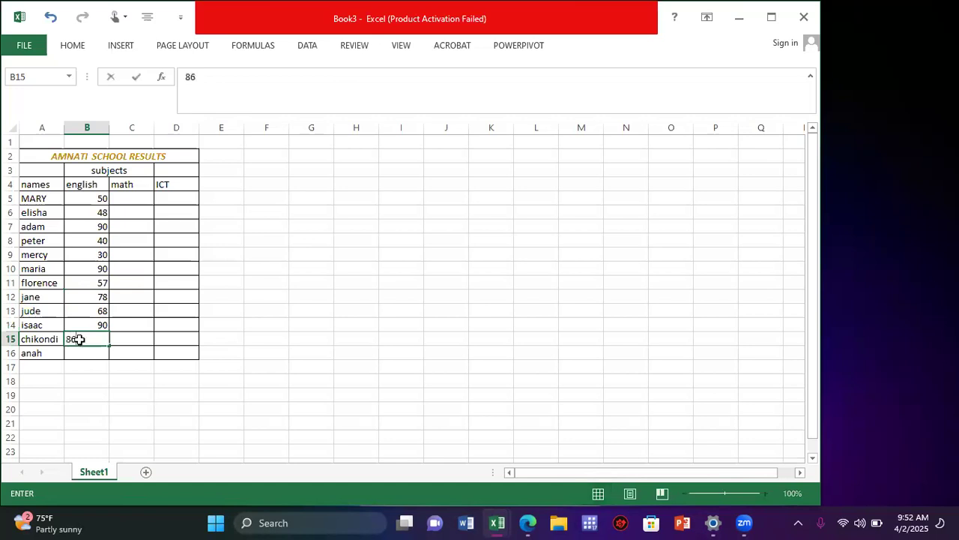
{"action": "key", "text": "Return"}
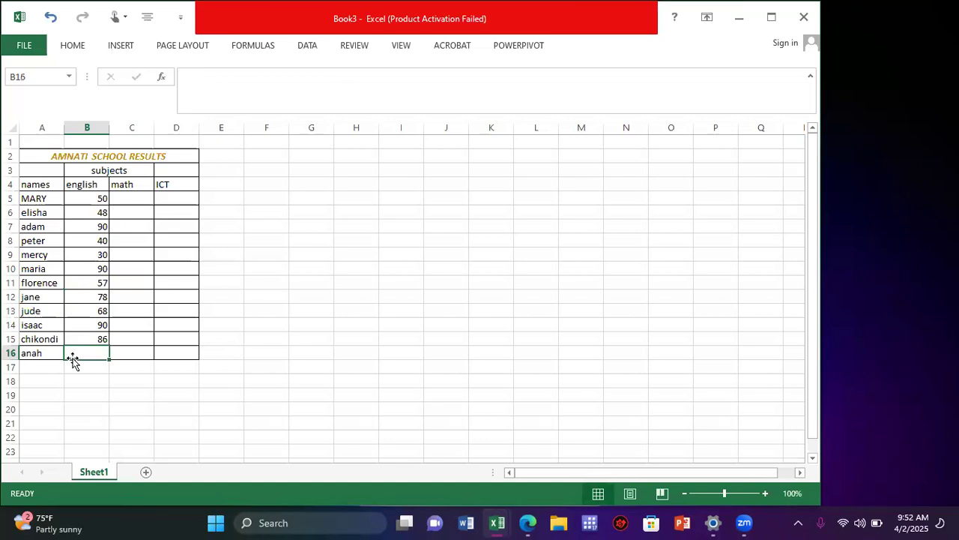
{"action": "type", "text": "94"}
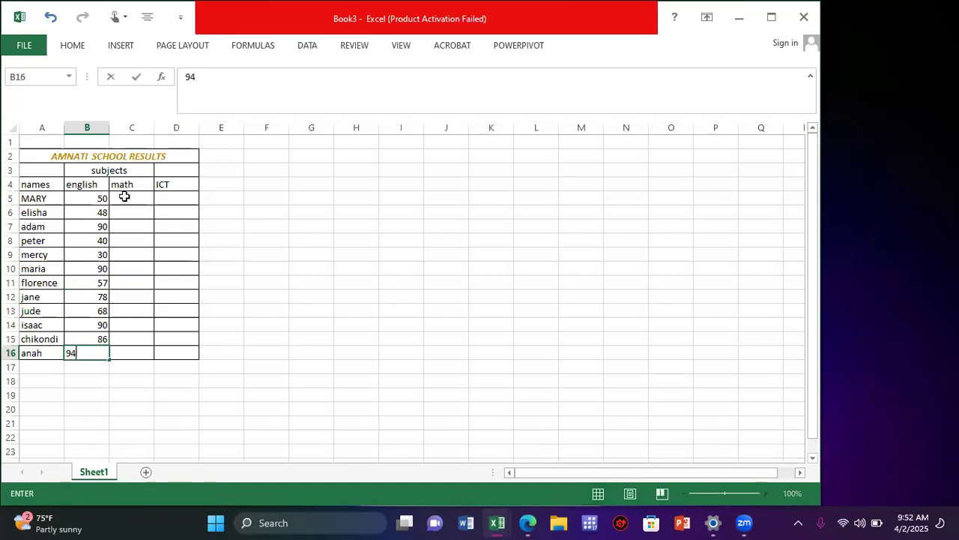
Enter the math marks 90, 78, 56 and 67 for the first four students in cells C5 to C8
{"action": "left_click", "coordinate": [124, 196]}
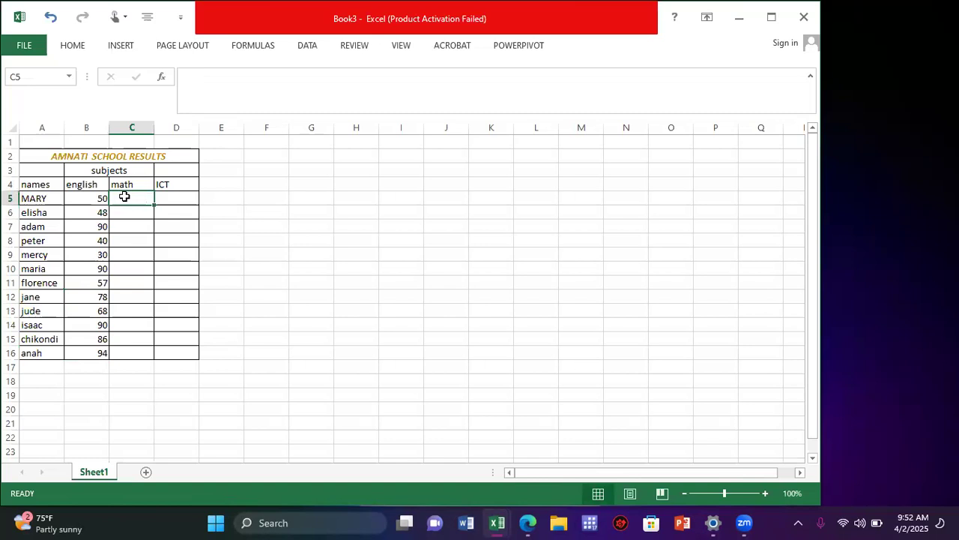
{"action": "type", "text": "90"}
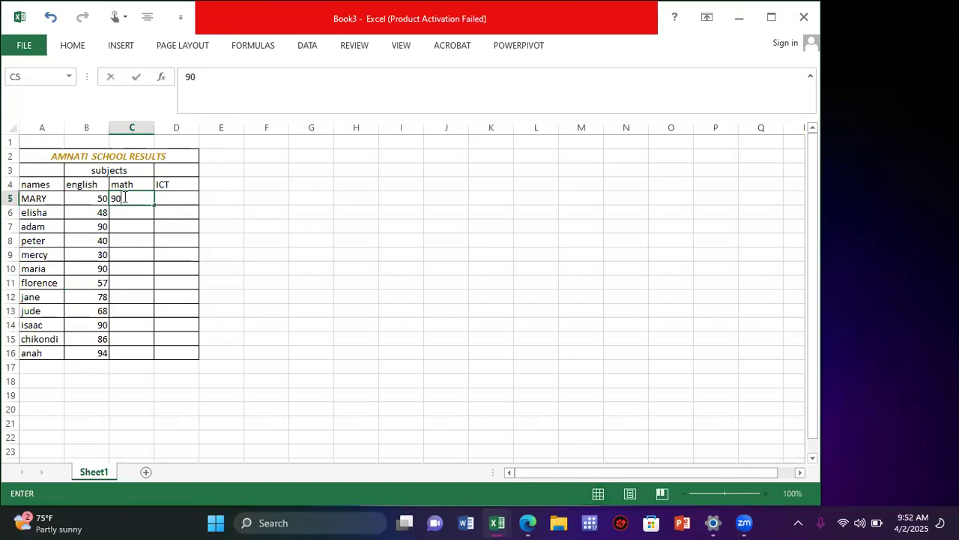
{"action": "key", "text": "Return"}
{"action": "type", "text": "78"}
{"action": "key", "text": "Return"}
{"action": "type", "text": "56"}
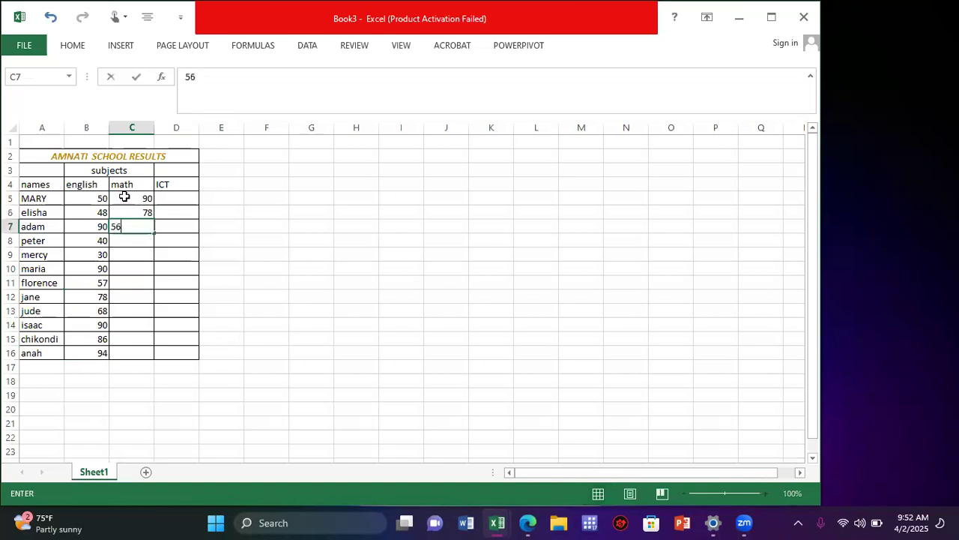
{"action": "key", "text": "Return"}
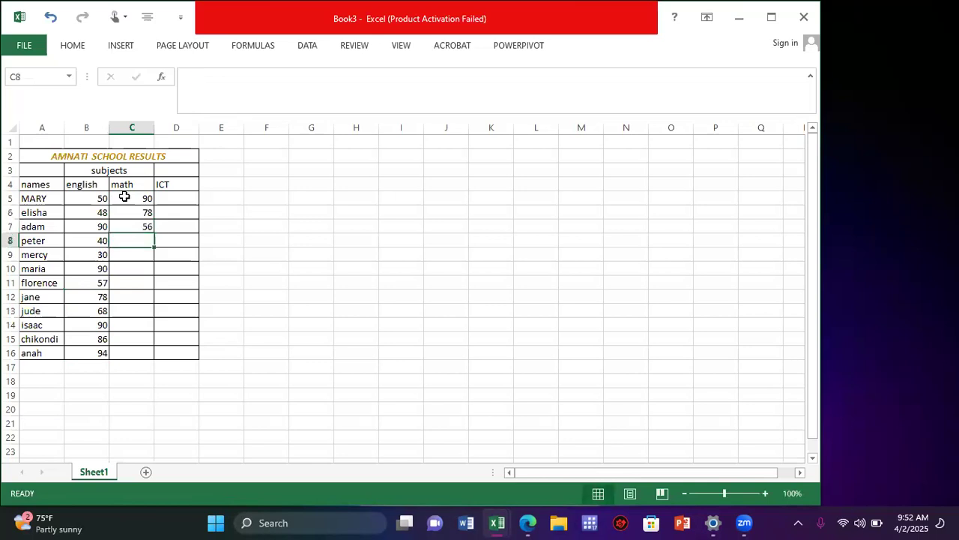
{"action": "type", "text": "67"}
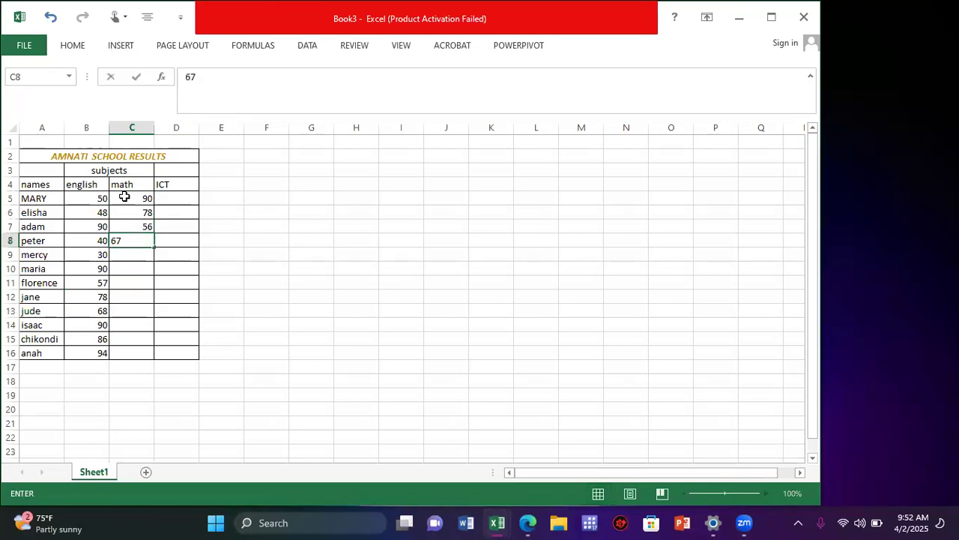
{"action": "key", "text": "Return"}
Continue the math column with the marks 87, 56, 89 and 87 in cells C9 to C12
{"action": "type", "text": "87"}
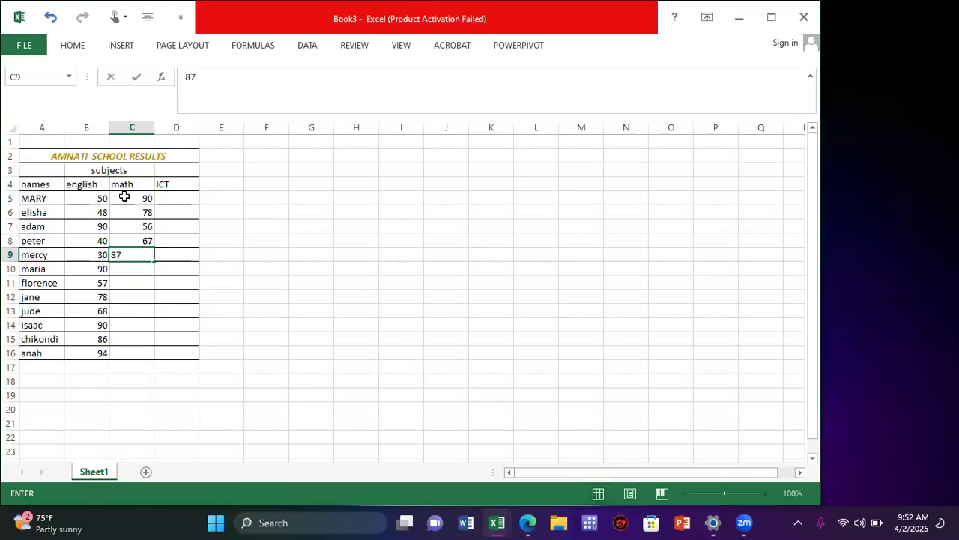
{"action": "key", "text": "Return"}
{"action": "type", "text": "56"}
{"action": "key", "text": "Return"}
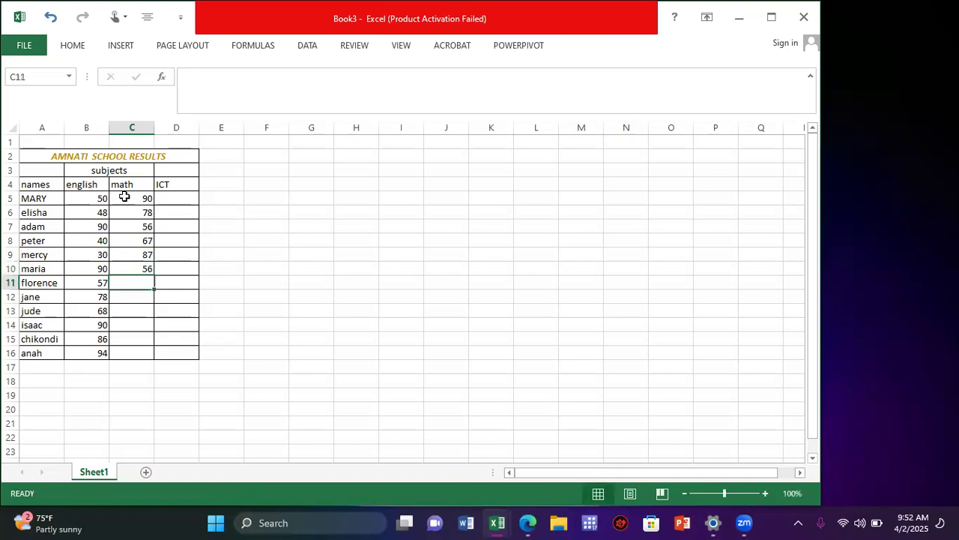
{"action": "type", "text": "89"}
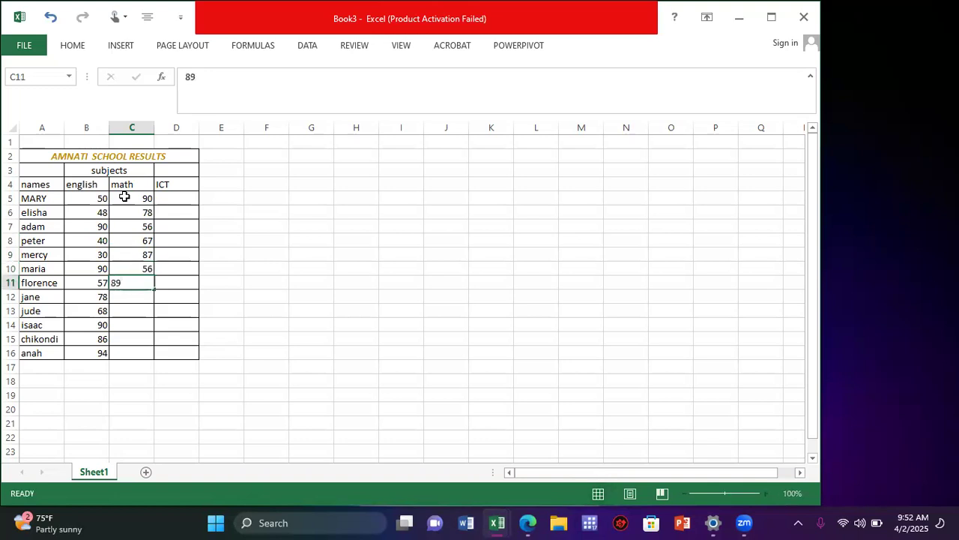
{"action": "key", "text": "Return"}
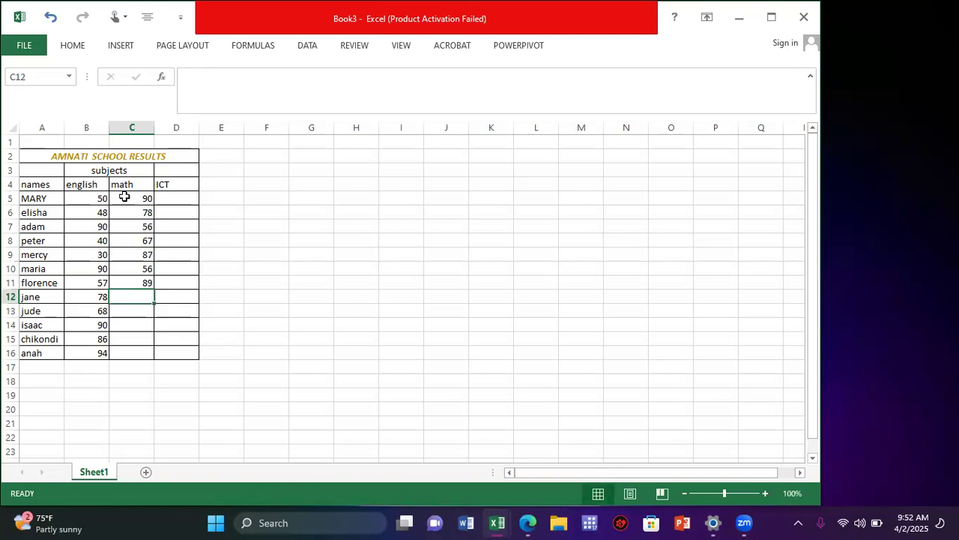
{"action": "type", "text": "87"}
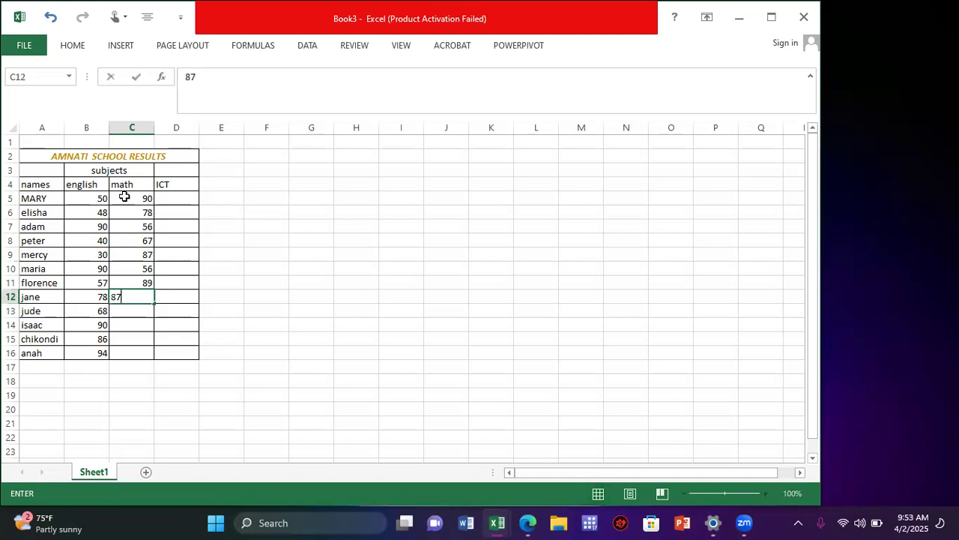
{"action": "key", "text": "Return"}
Fill the rest of the math column with the marks 40, 67, 64 and 81 in cells C13 to C16
{"action": "type", "text": "40"}
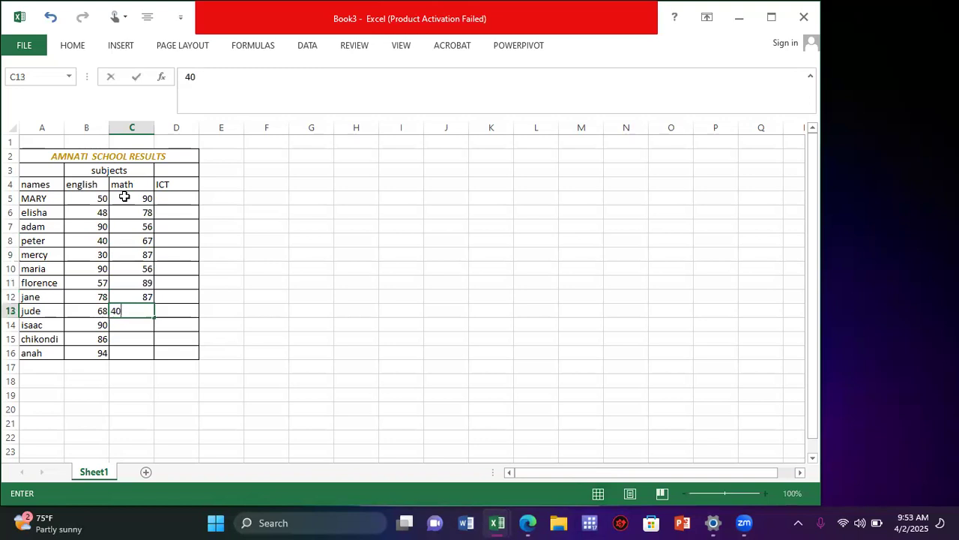
{"action": "key", "text": "Return"}
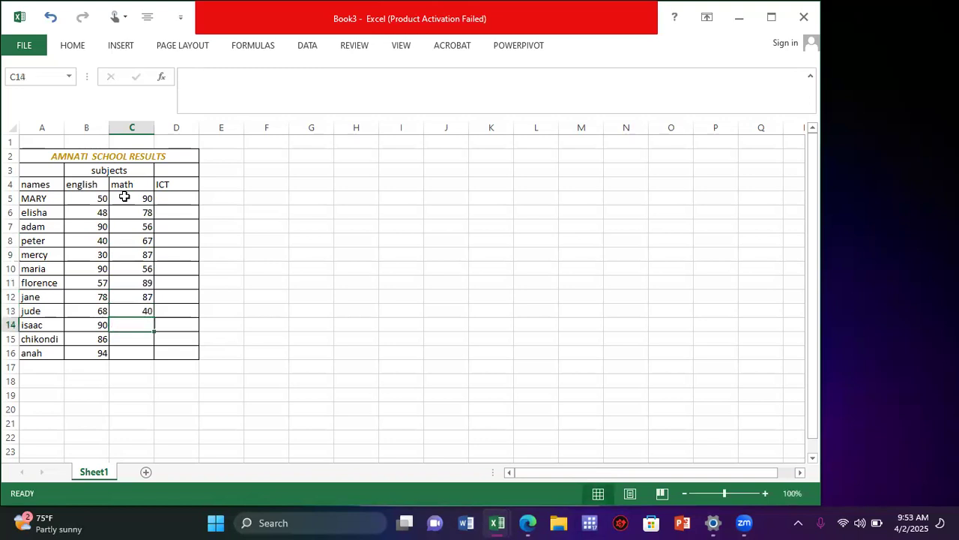
{"action": "type", "text": "67"}
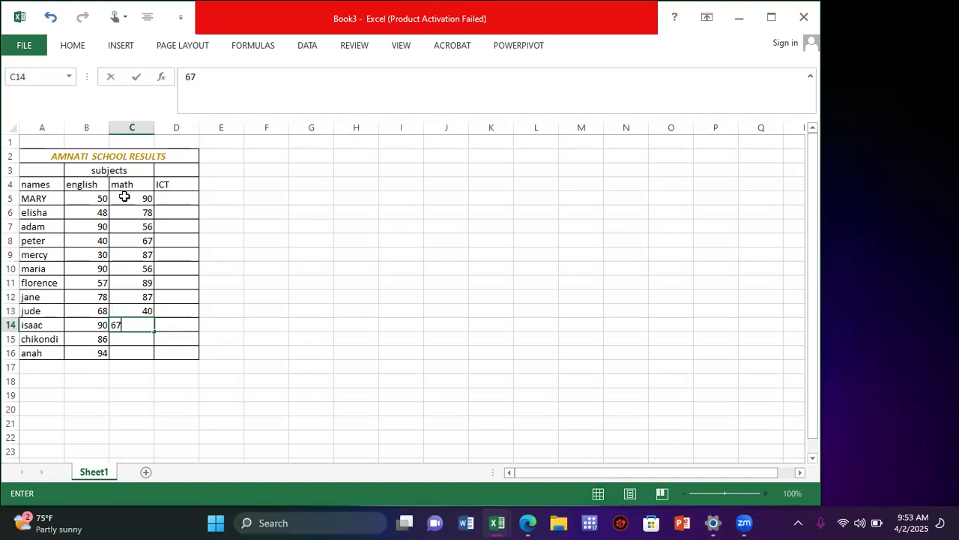
{"action": "key", "text": "Return"}
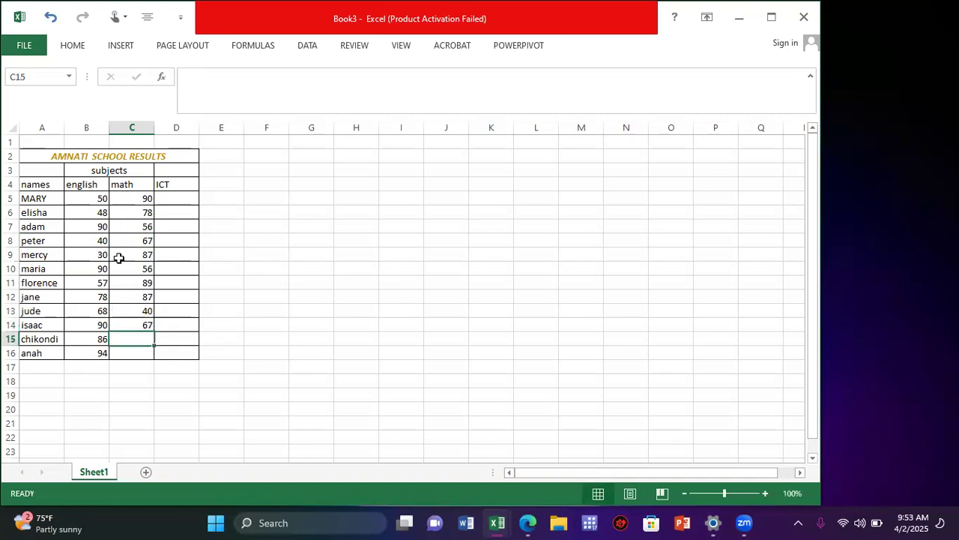
{"action": "type", "text": "64"}
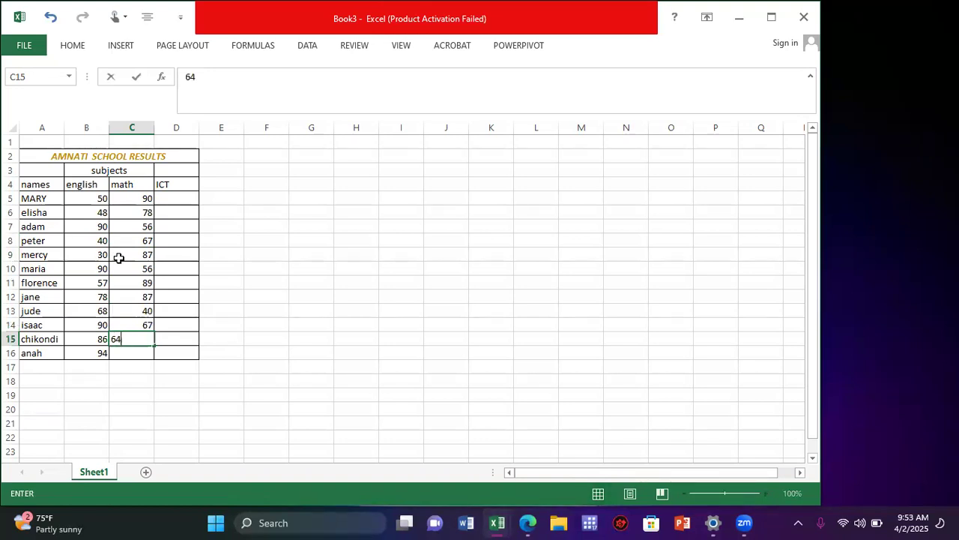
{"action": "key", "text": "Return"}
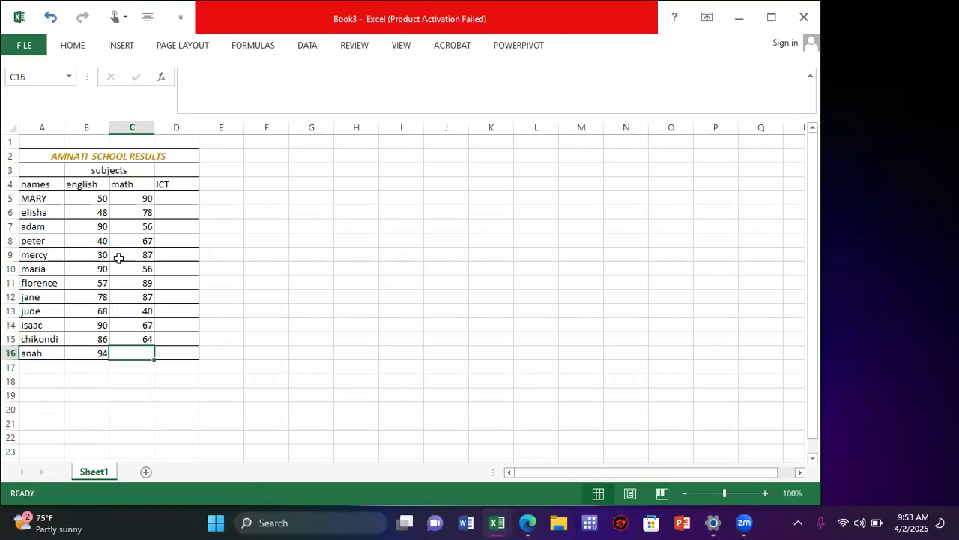
{"action": "type", "text": "81"}
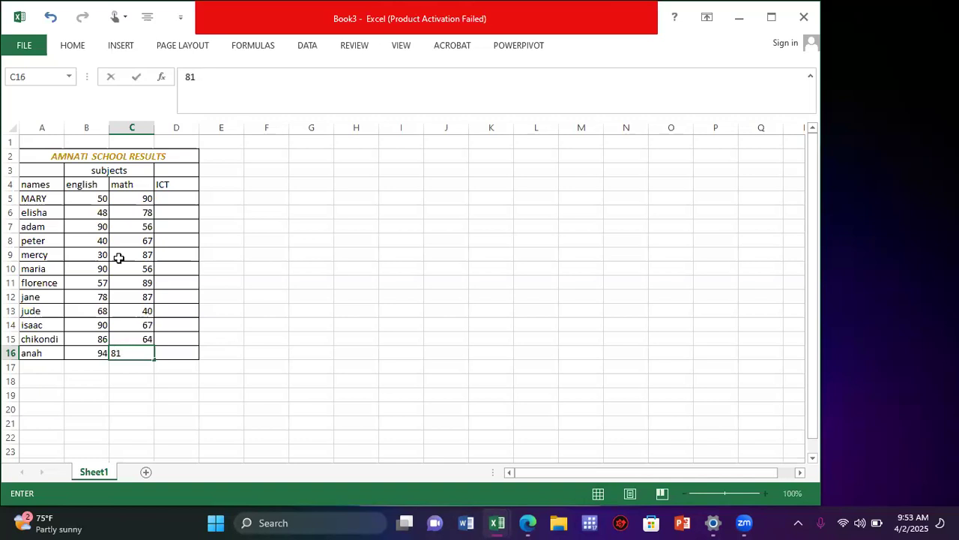
Enter the ICT marks 76, 47, 89 and 67 for the first four students in cells D5 to D8
{"action": "key", "text": "Return"}
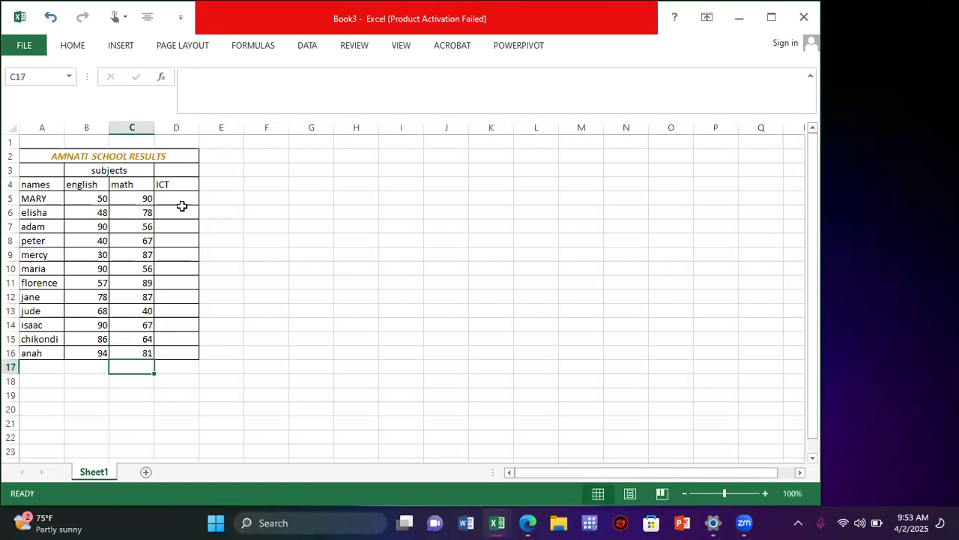
{"action": "left_click", "coordinate": [179, 202]}
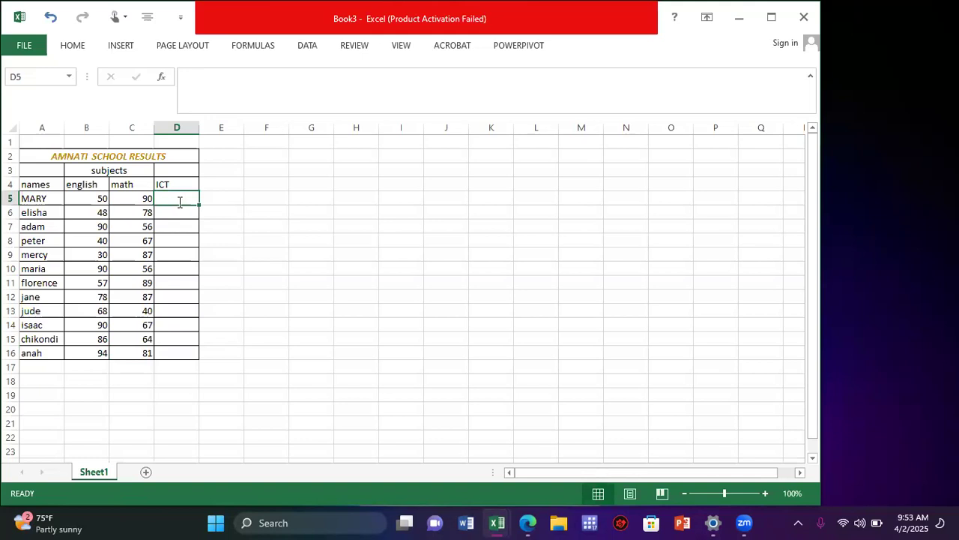
{"action": "type", "text": "76"}
{"action": "key", "text": "Return"}
{"action": "type", "text": "47"}
{"action": "key", "text": "Return"}
{"action": "type", "text": "89"}
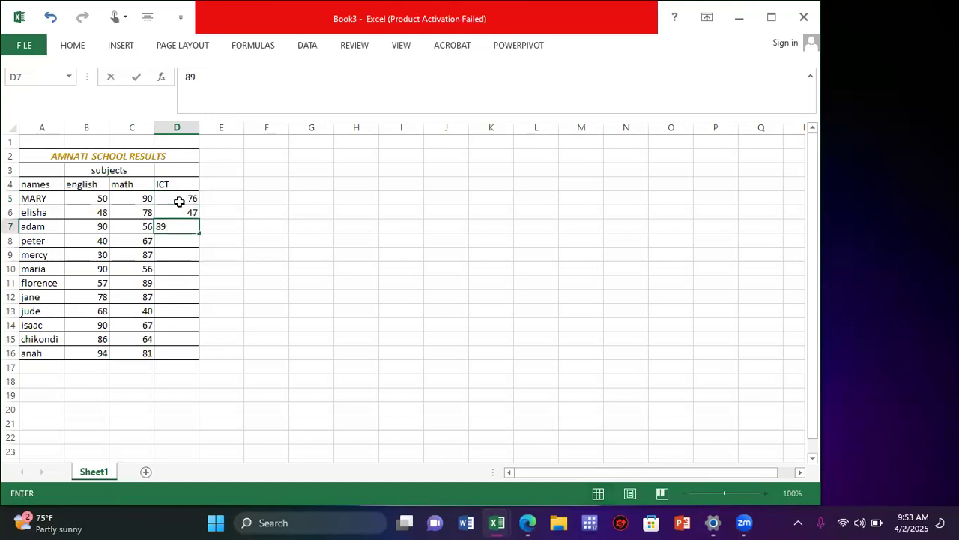
{"action": "key", "text": "Return"}
{"action": "type", "text": "67"}
{"action": "key", "text": "Return"}
Continue the ICT column with the marks 45, 78, 94 and 96 in cells D9 to D12
{"action": "type", "text": "45"}
{"action": "key", "text": "Return"}
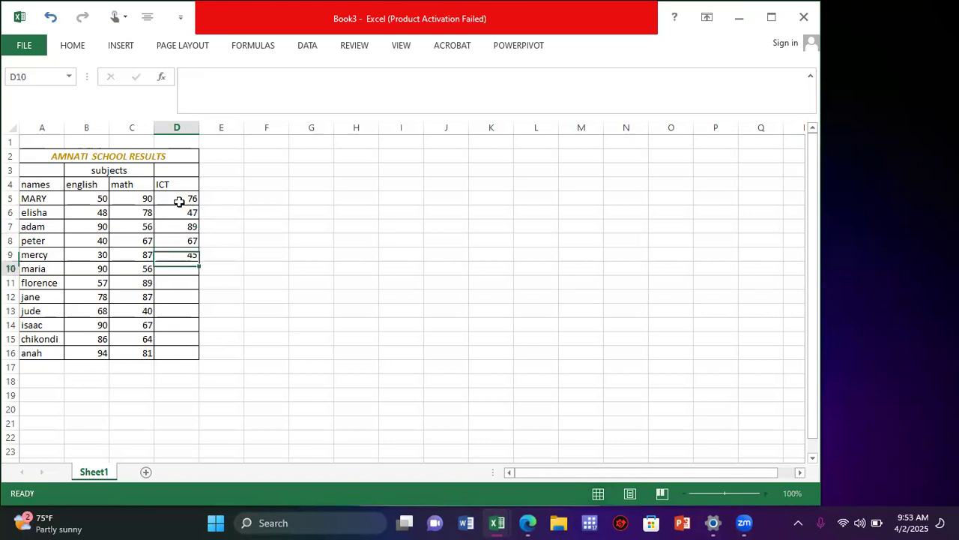
{"action": "type", "text": "78"}
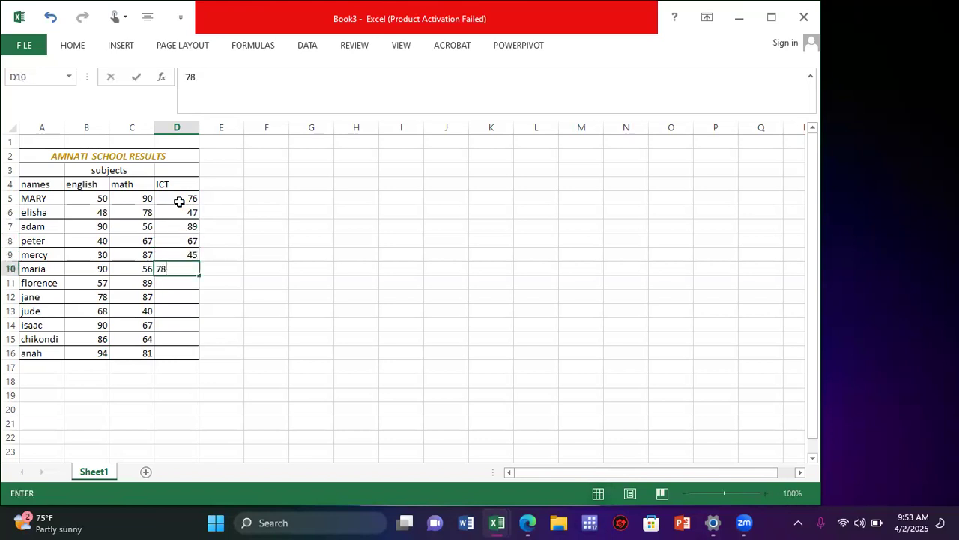
{"action": "key", "text": "Return"}
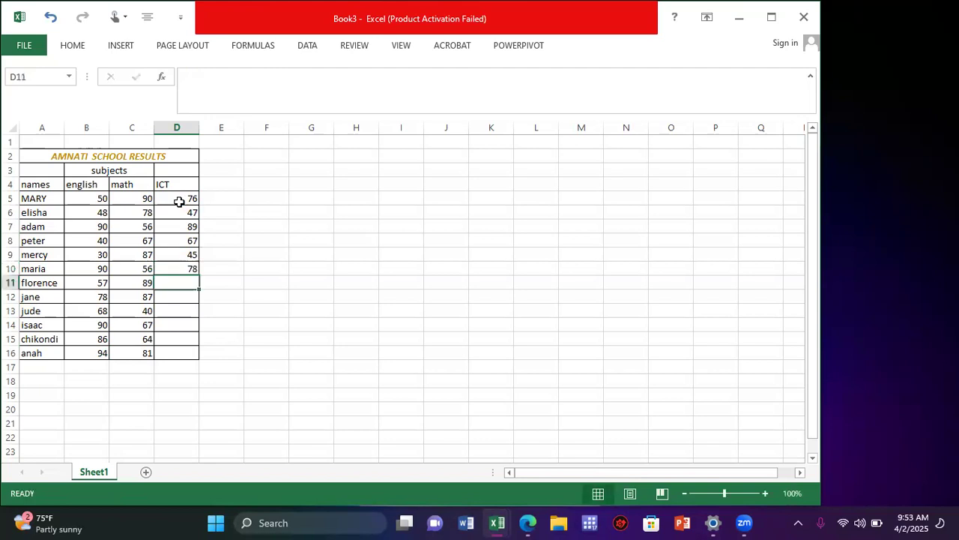
{"action": "type", "text": "94"}
{"action": "key", "text": "Return"}
{"action": "type", "text": "9"}
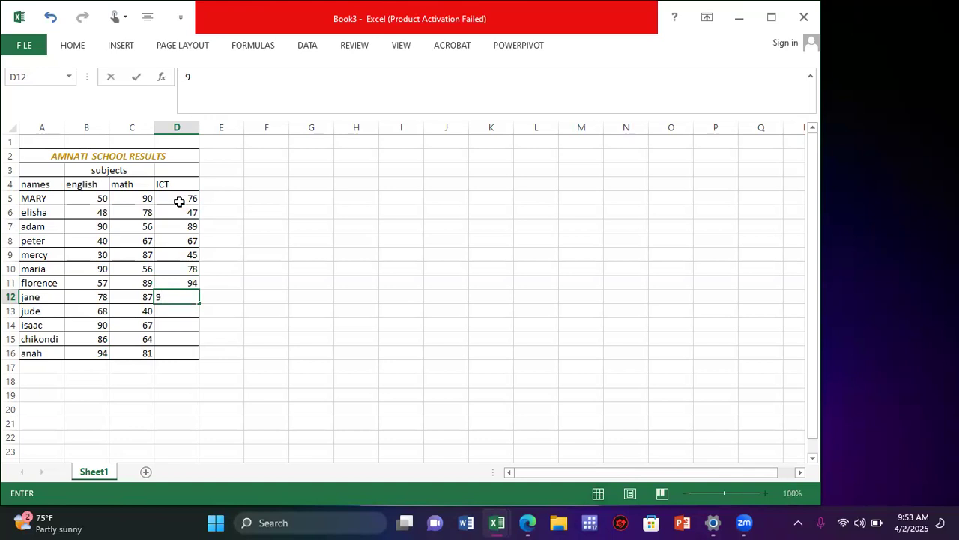
{"action": "type", "text": "6"}
{"action": "key", "text": "Return"}
Complete the ICT column with the marks 64, 52, 43 and 79 in cells D13 to D16
{"action": "type", "text": "64"}
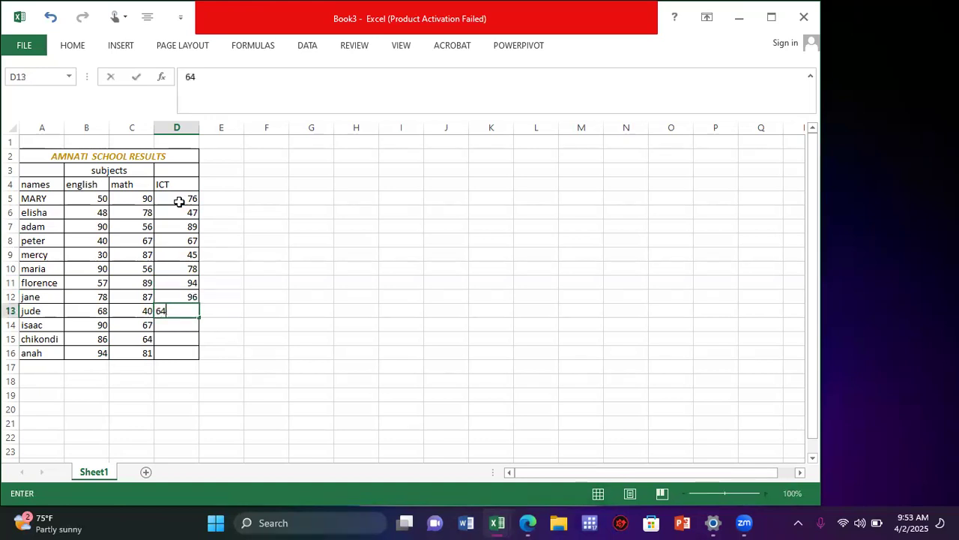
{"action": "key", "text": "Return"}
{"action": "type", "text": "52"}
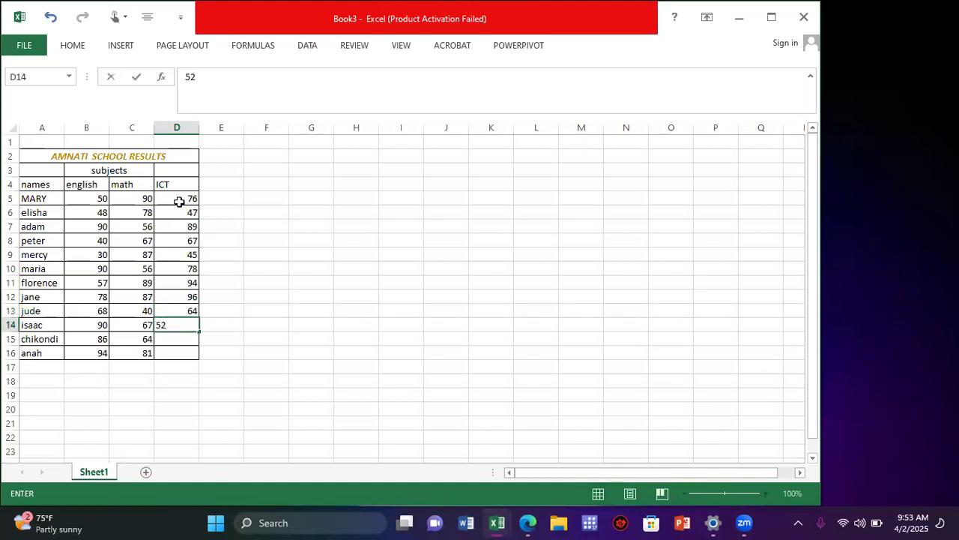
{"action": "key", "text": "Return"}
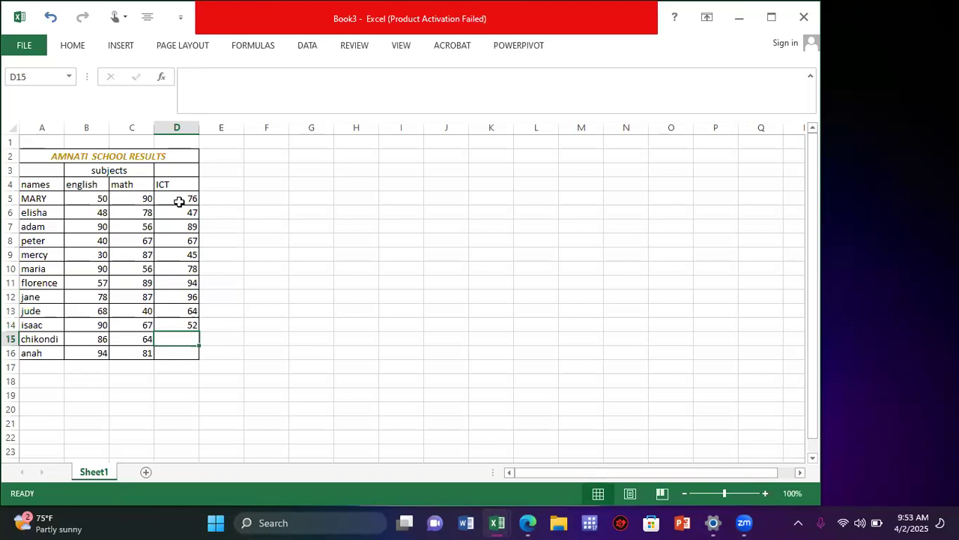
{"action": "type", "text": "43"}
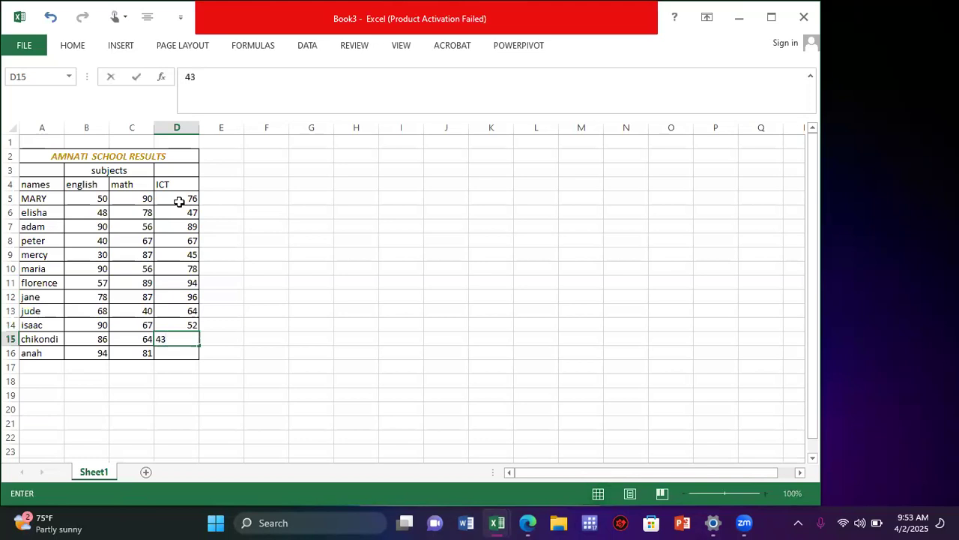
{"action": "key", "text": "Return"}
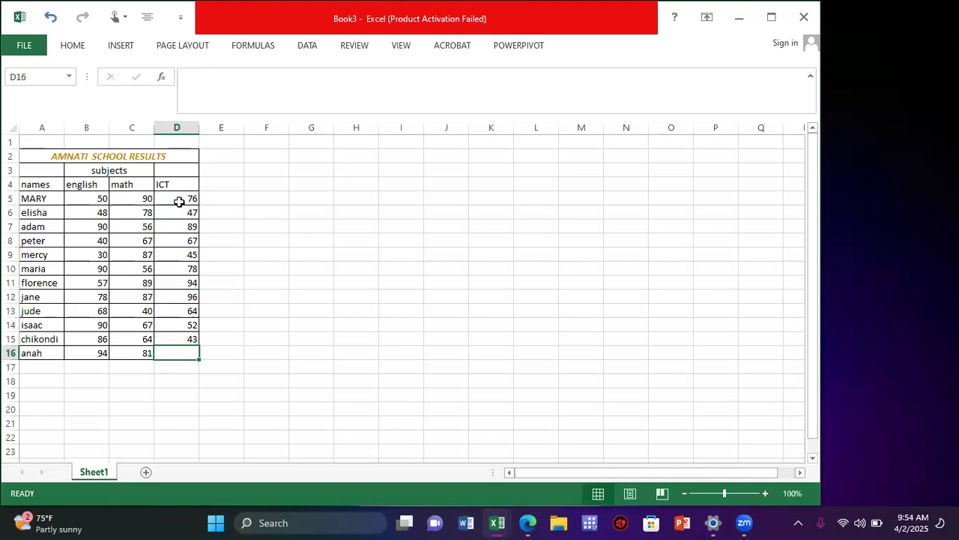
{"action": "type", "text": "79"}
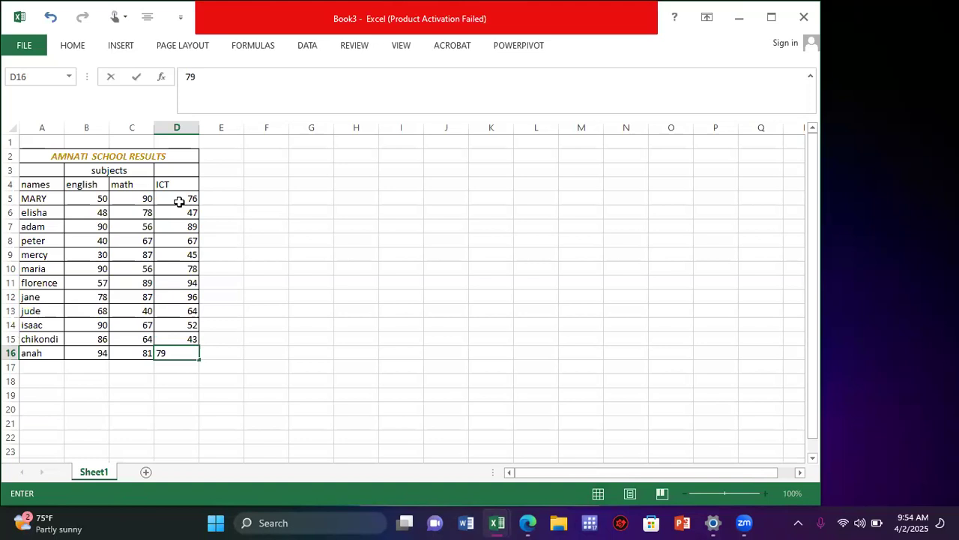
{"action": "key", "text": "Return"}
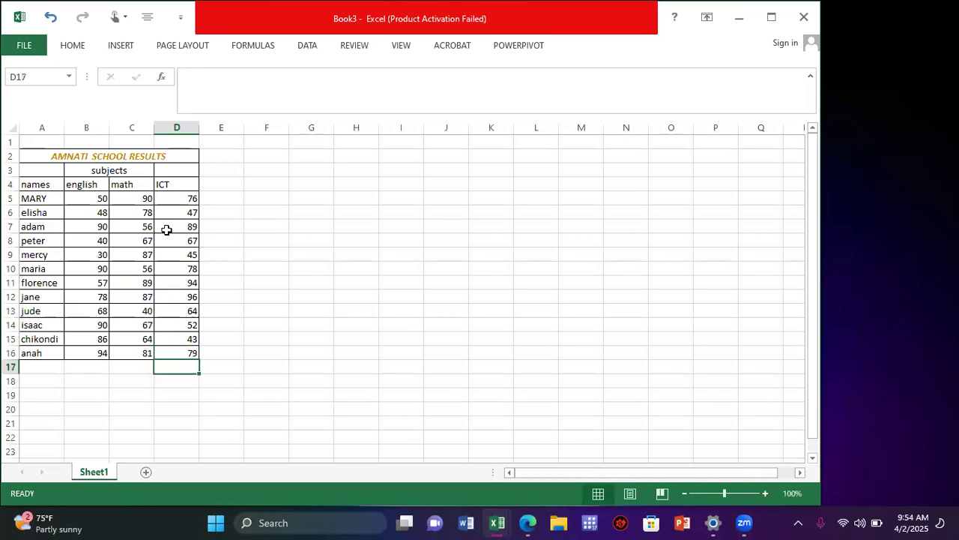
Extend the table by four rows by applying All Borders to cells A16 to D20
{"action": "left_click", "coordinate": [276, 343]}
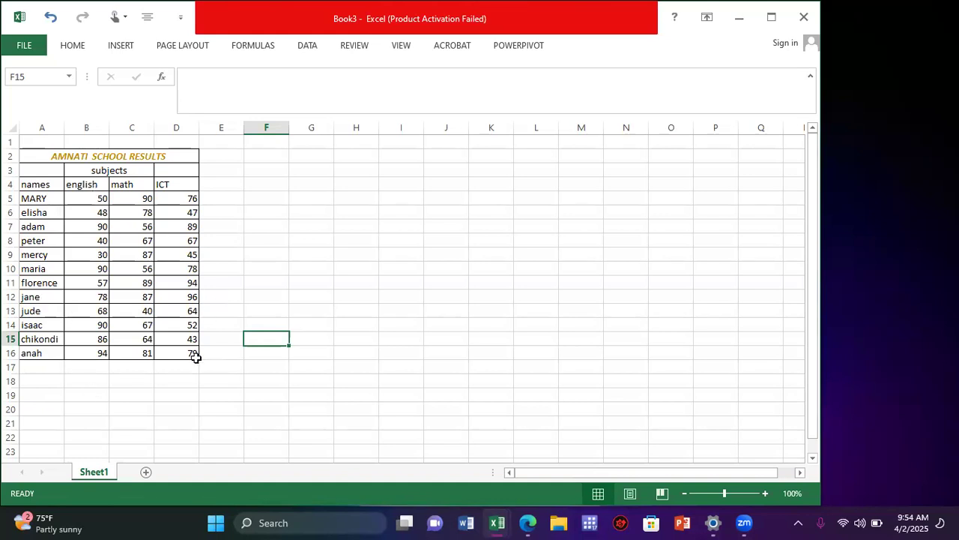
{"action": "left_click_drag", "start_coordinate": [195, 359], "coordinate": [33, 413]}
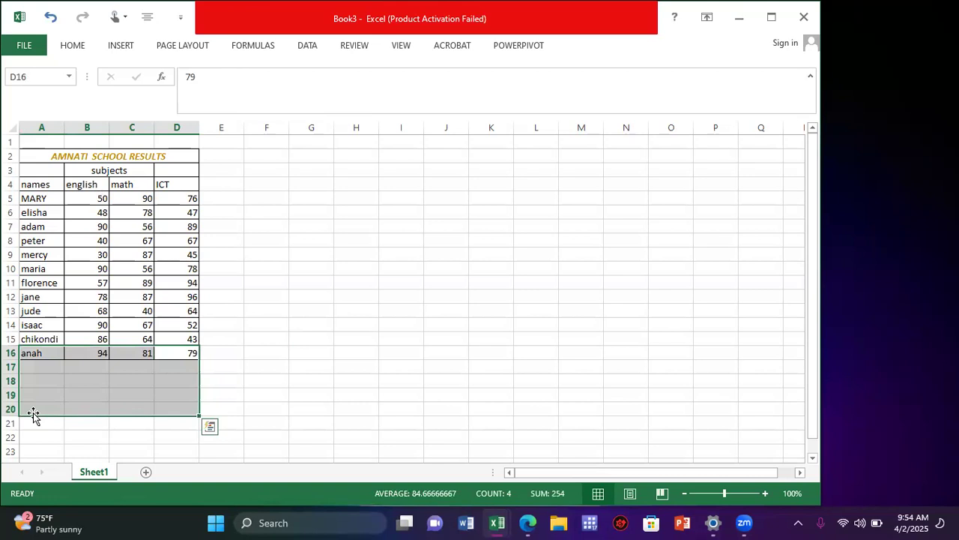
{"action": "left_click", "coordinate": [73, 46]}
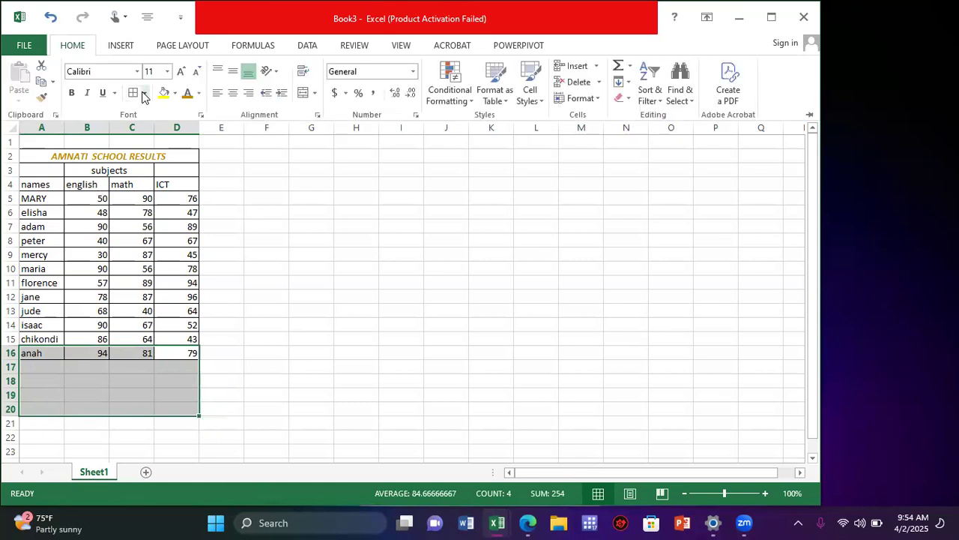
{"action": "left_click", "coordinate": [145, 94]}
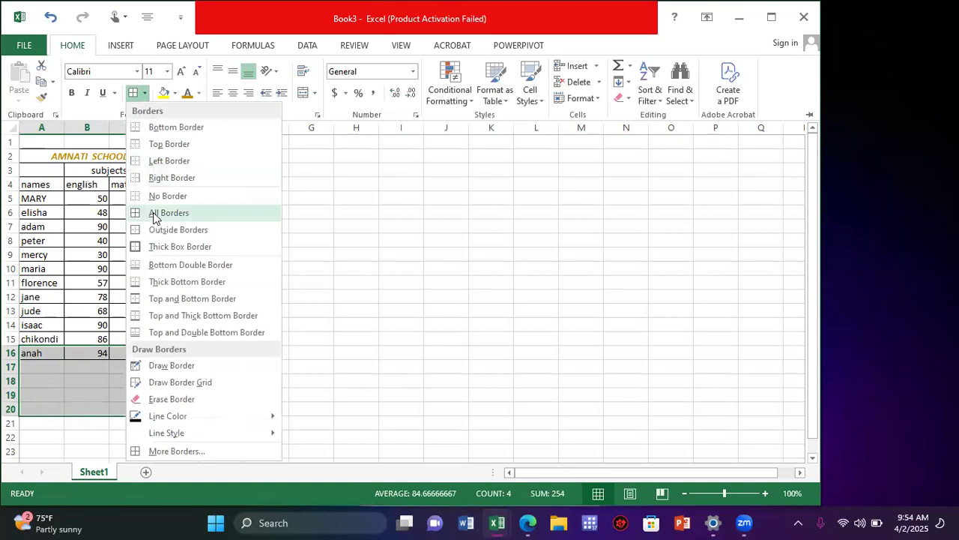
{"action": "left_click", "coordinate": [155, 214]}
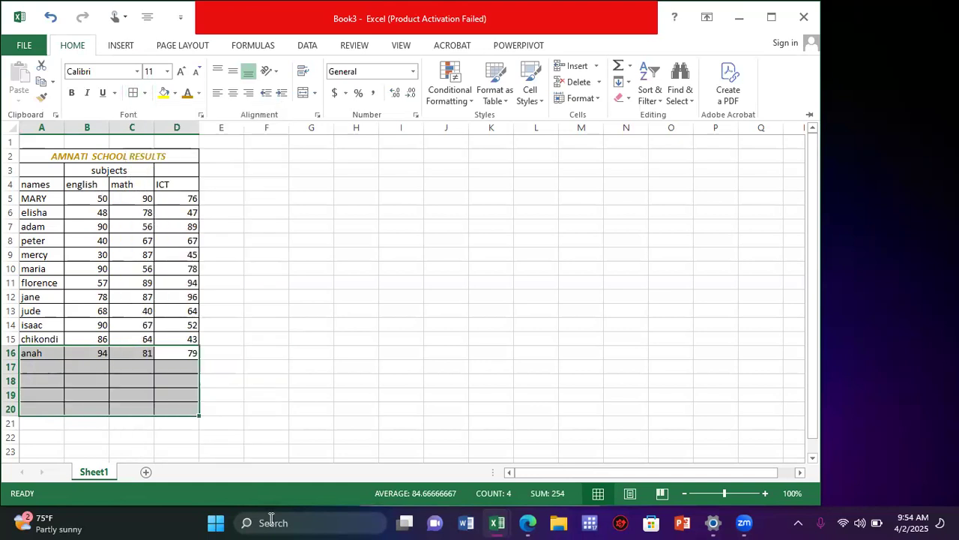
{"action": "key", "text": "ctrl+F1"}
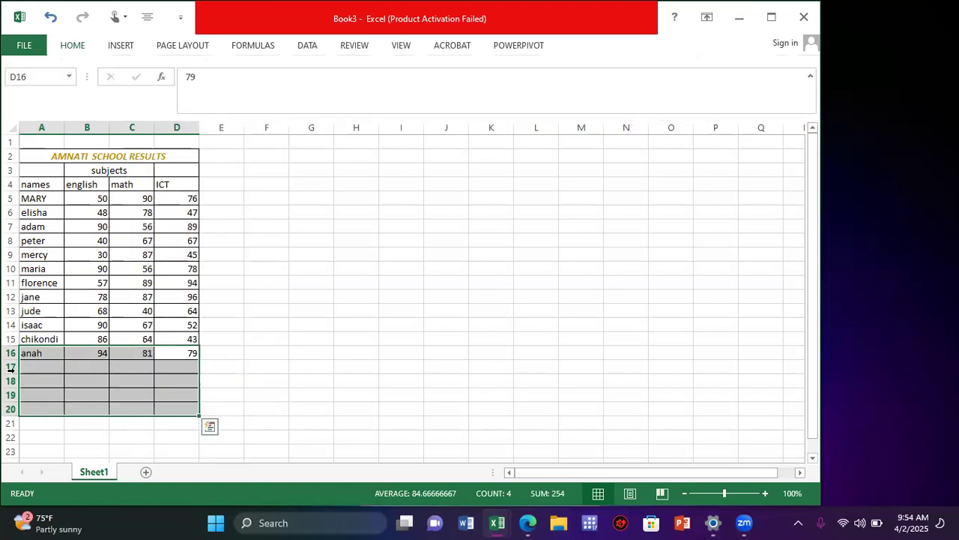
{"action": "left_click", "coordinate": [224, 420]}
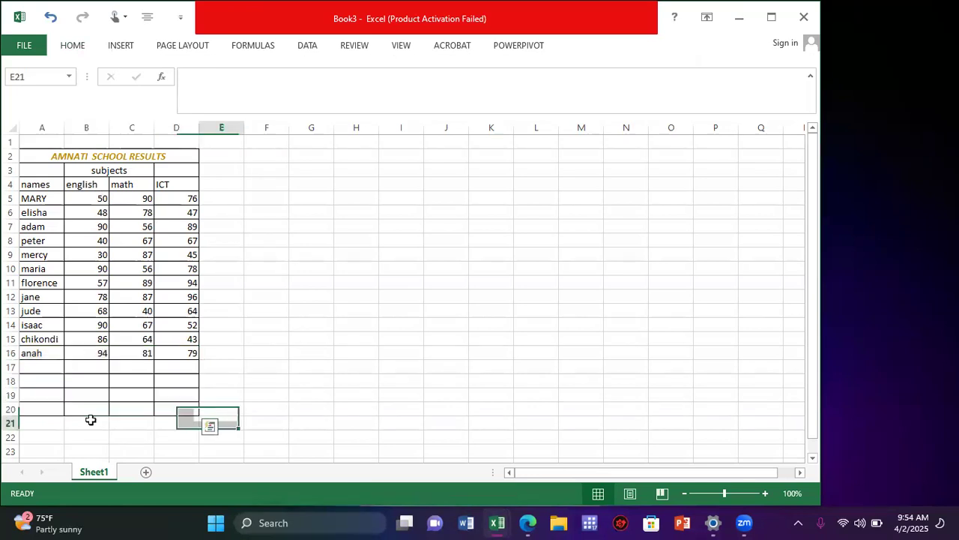
Label the first two summary rows "total" in cell A17 and "avarage" in cell A18
{"action": "left_click", "coordinate": [35, 369]}
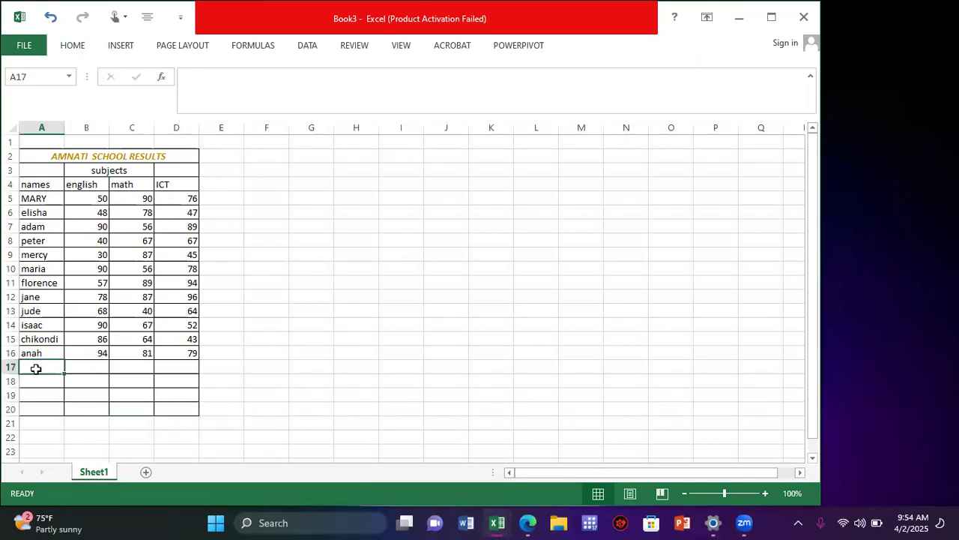
{"action": "type", "text": "t"}
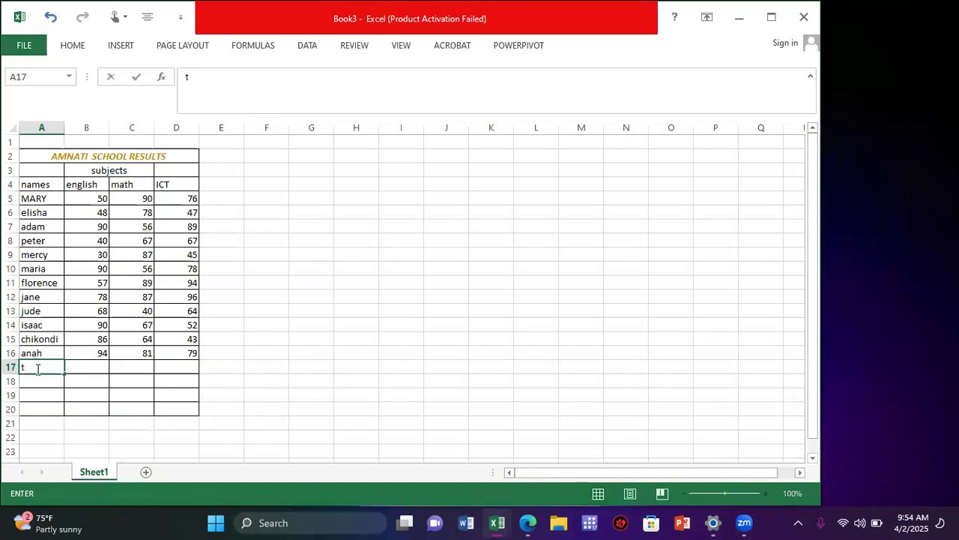
{"action": "type", "text": "otal"}
{"action": "left_click", "coordinate": [31, 380]}
{"action": "double_click", "coordinate": [31, 380]}
{"action": "type", "text": "avara"}
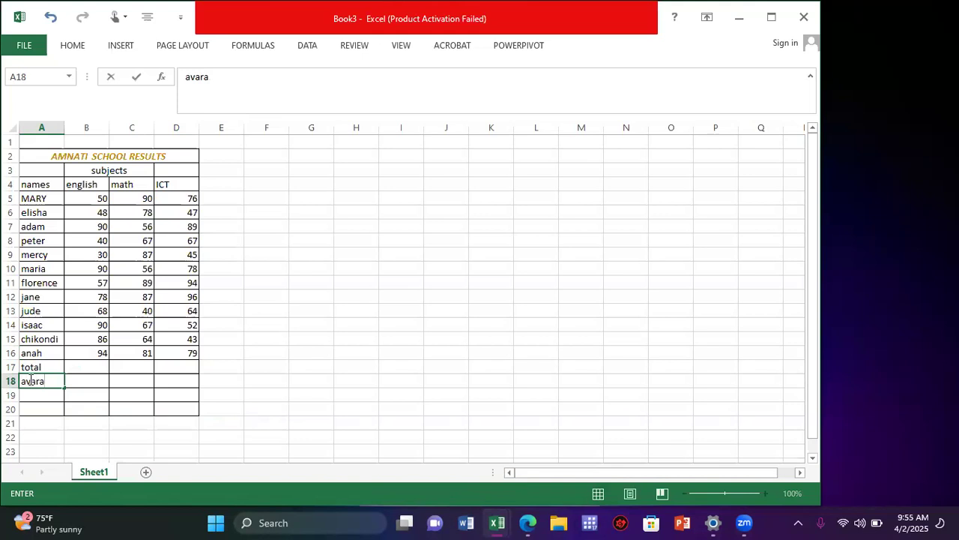
{"action": "key", "text": "BackSpace"}
{"action": "type", "text": "age"}
{"action": "key", "text": "Return"}
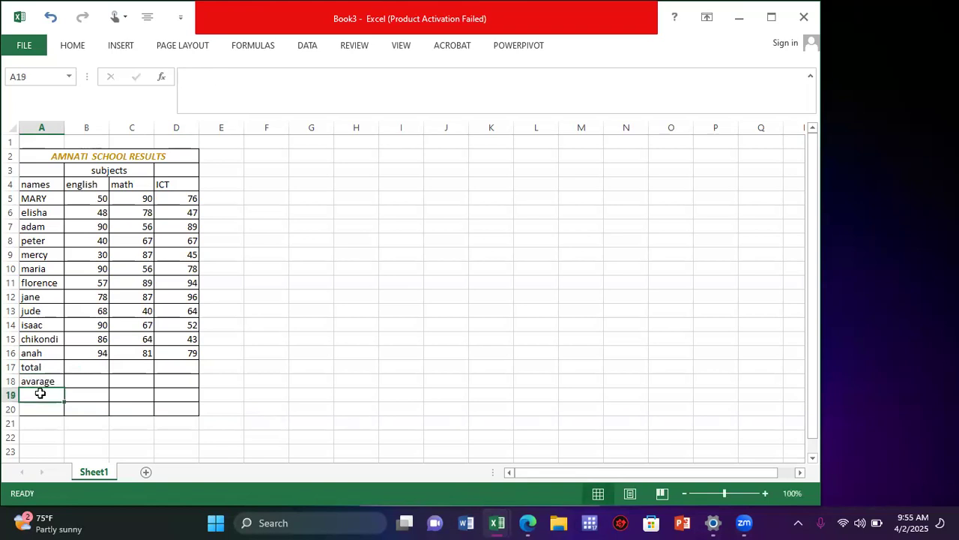
Label the two remaining bordered rows "max" in cell A19 and "min" in cell A20
{"action": "type", "text": "max"}
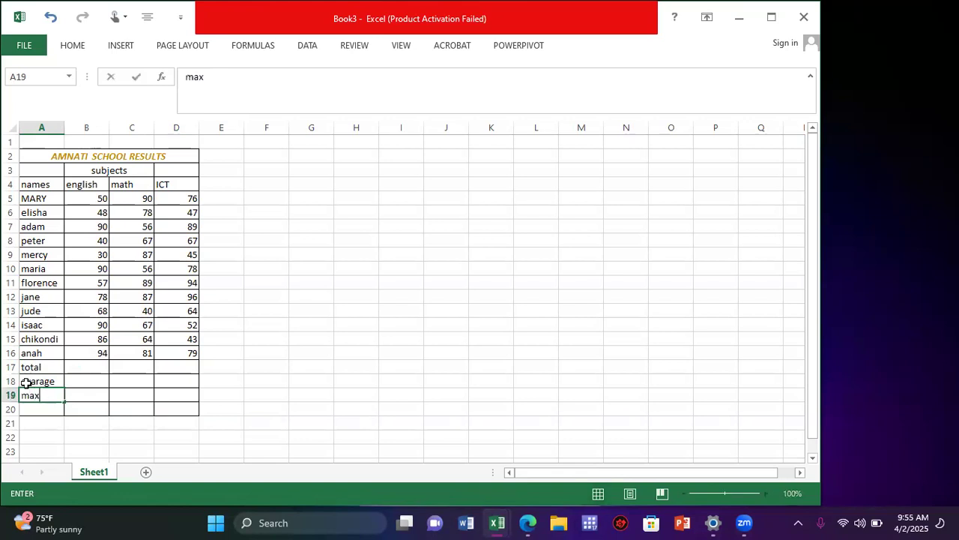
{"action": "key", "text": "Return"}
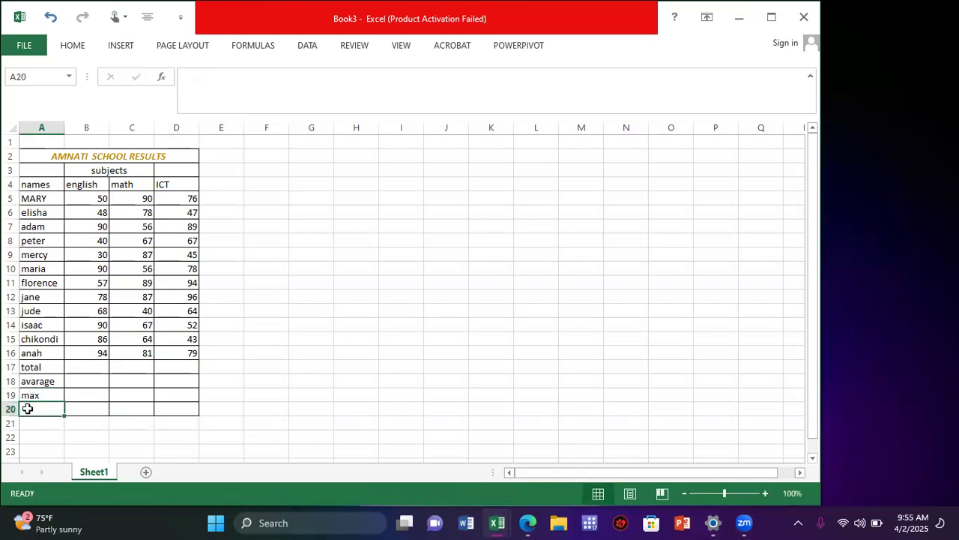
{"action": "type", "text": "mi"}
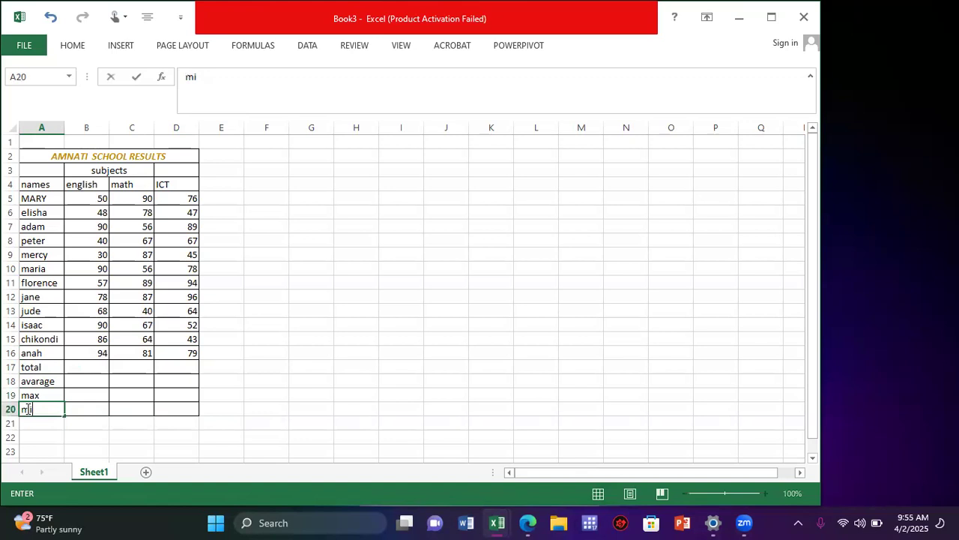
{"action": "type", "text": "n"}
{"action": "left_click", "coordinate": [200, 417]}
{"action": "left_click", "coordinate": [197, 412]}
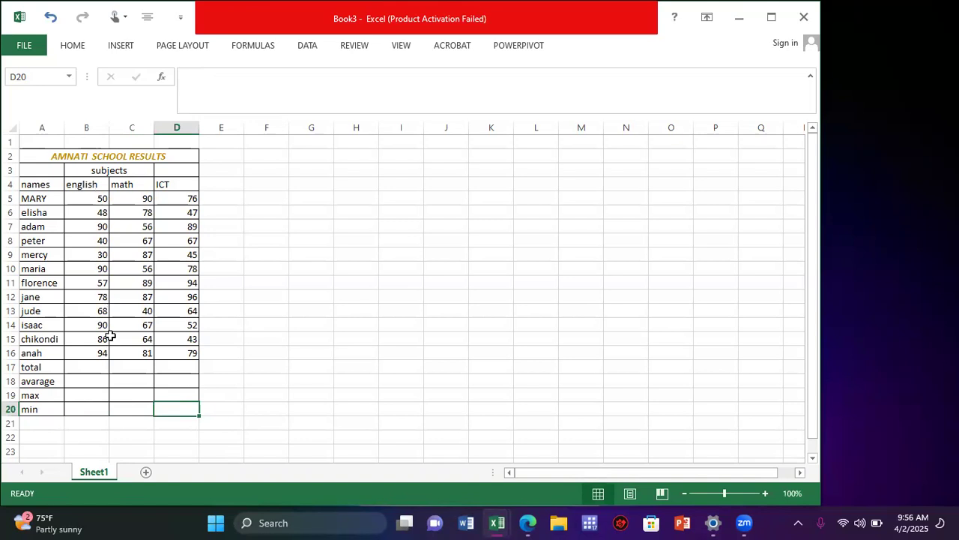
Add three more bordered rows to the table by applying All Borders to cells A21 to D23
{"action": "left_click_drag", "start_coordinate": [200, 414], "coordinate": [165, 409]}
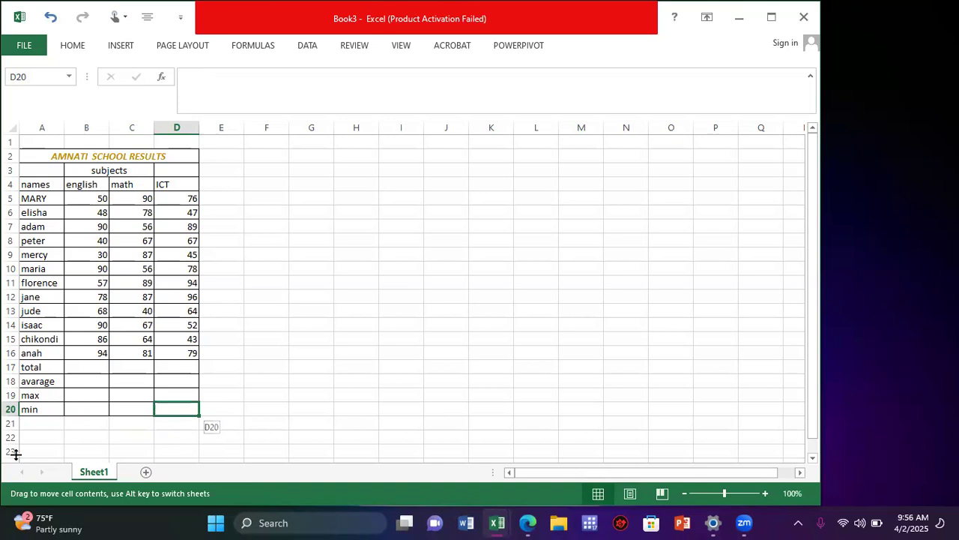
{"action": "scroll", "coordinate": [20, 425], "scroll_direction": "down", "scroll_amount": 1}
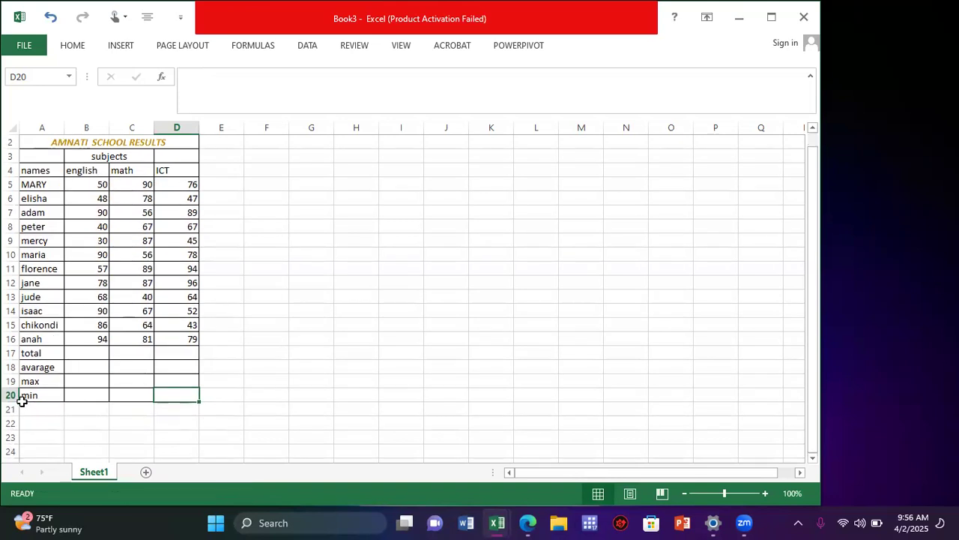
{"action": "left_click_drag", "start_coordinate": [22, 404], "coordinate": [177, 436]}
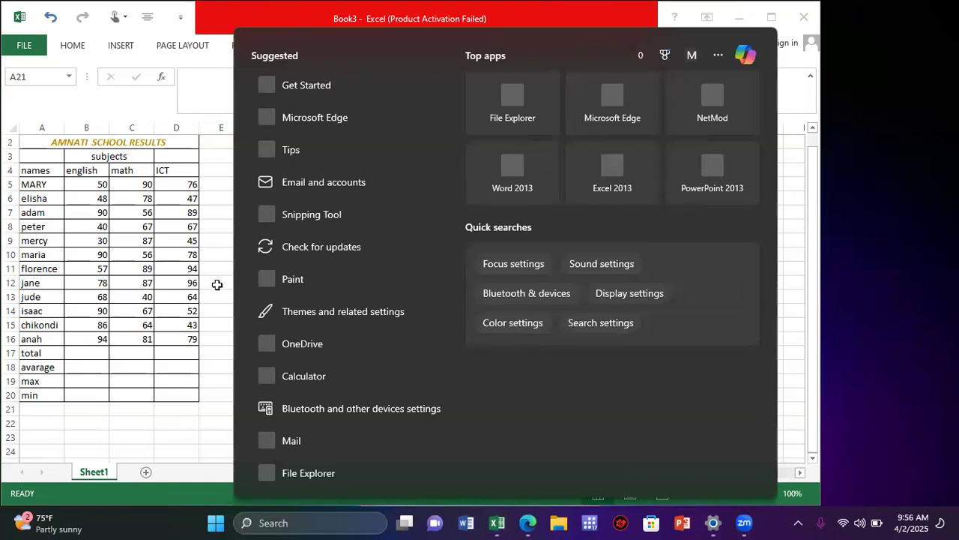
{"action": "left_click", "coordinate": [112, 257]}
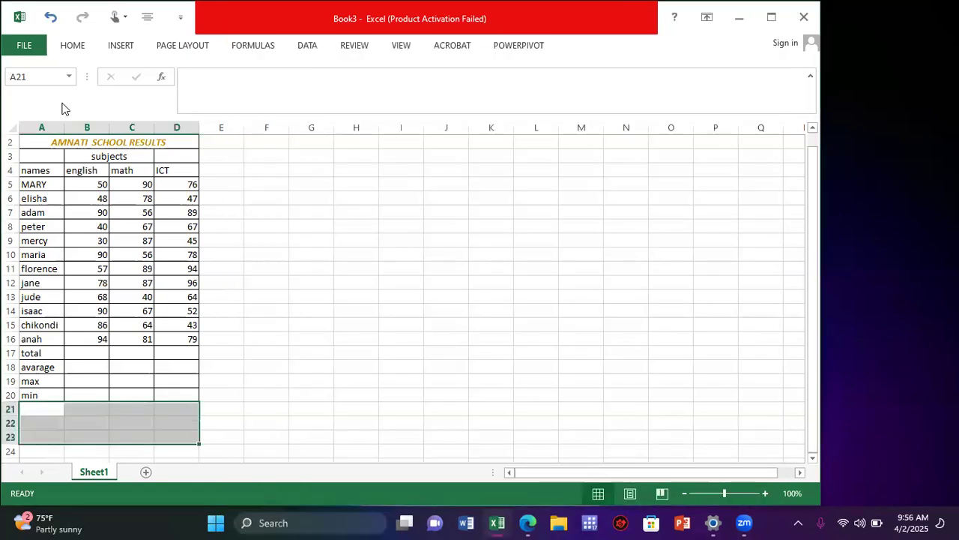
{"action": "left_click", "coordinate": [73, 46]}
{"action": "left_click", "coordinate": [144, 92]}
{"action": "left_click", "coordinate": [166, 212]}
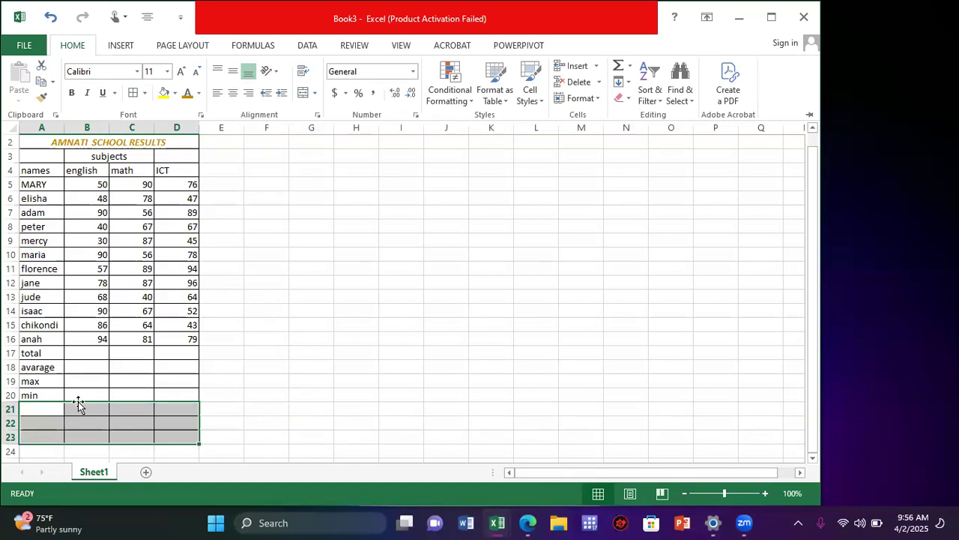
Label the next bordered row below min "sum" in cell A21
{"action": "left_click", "coordinate": [26, 411]}
{"action": "type", "text": "sum"}
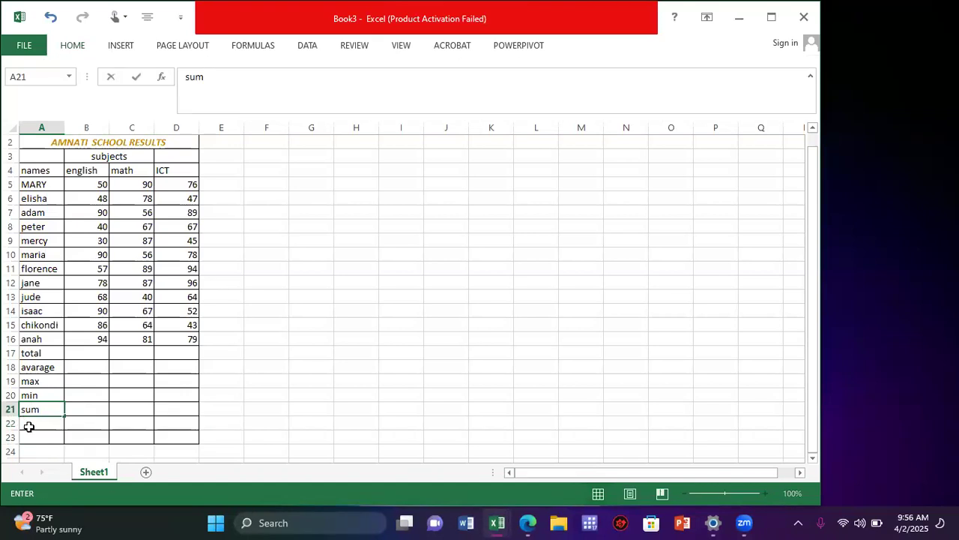
{"action": "left_click", "coordinate": [29, 429]}
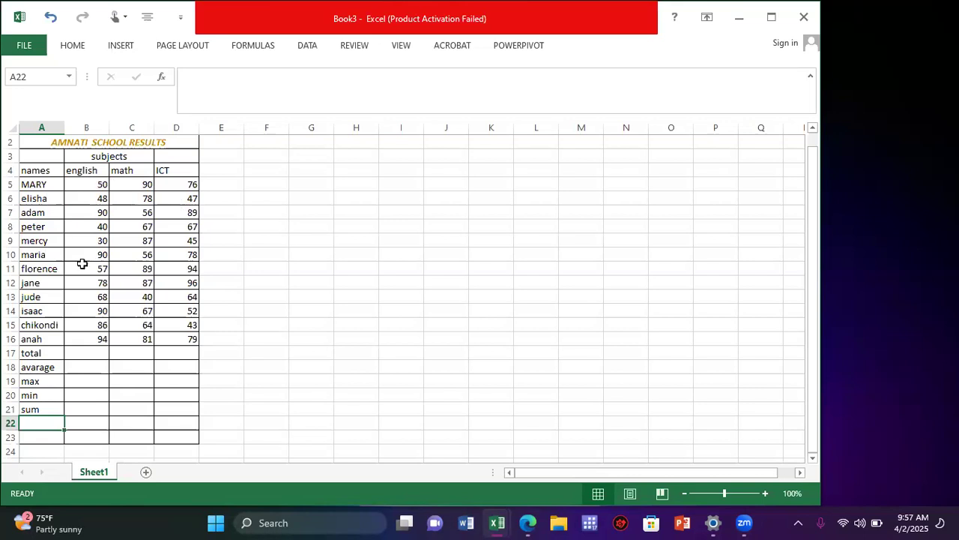
{"action": "left_click", "coordinate": [95, 183]}
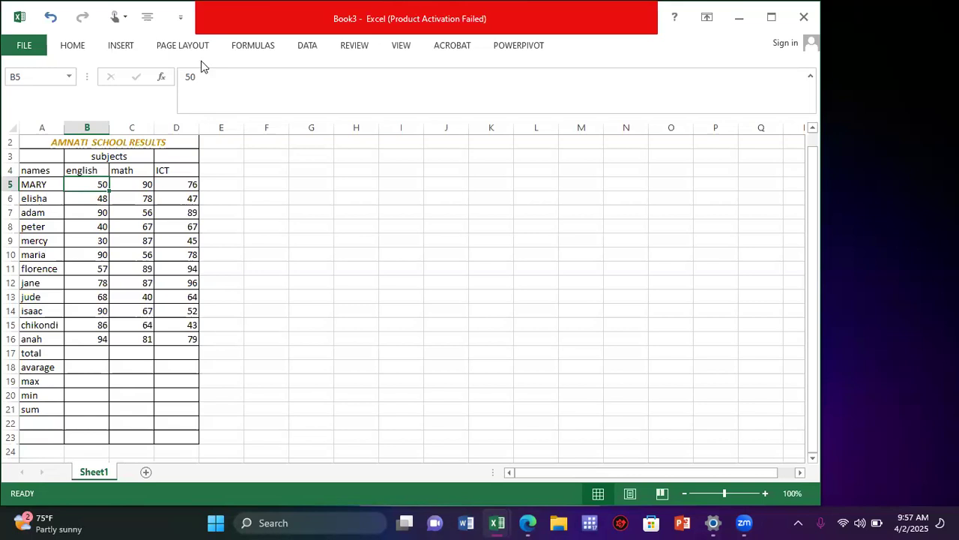
{"action": "left_click", "coordinate": [247, 47]}
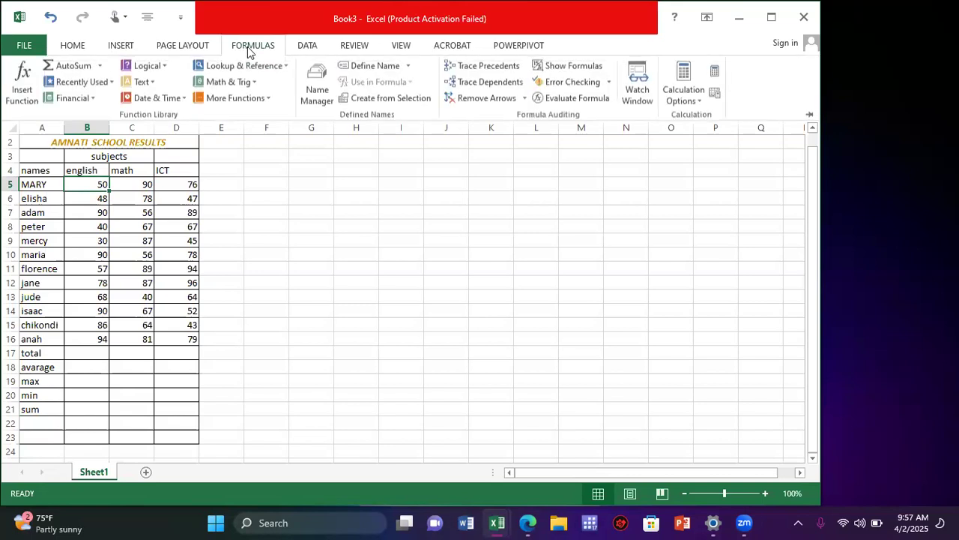
{"action": "left_click", "coordinate": [21, 81]}
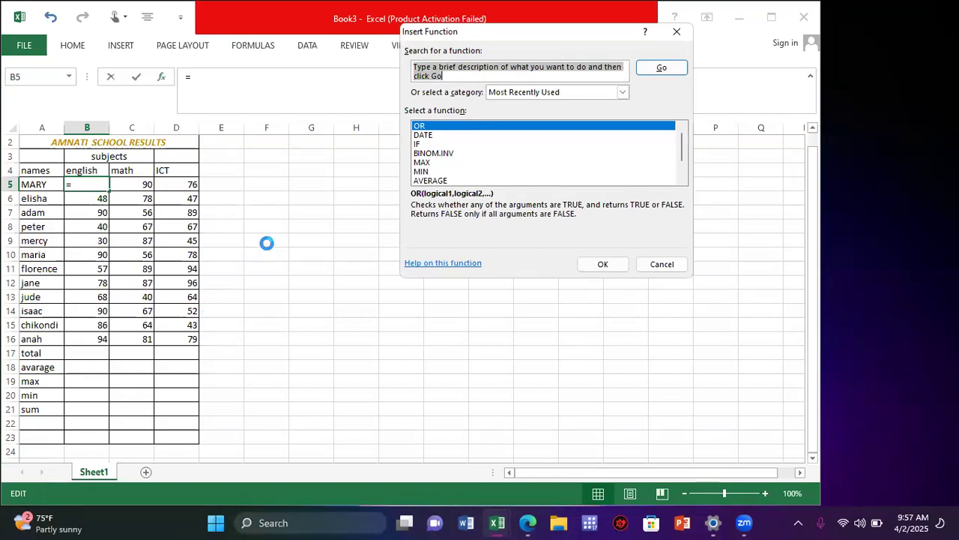
{"action": "left_click", "coordinate": [674, 38]}
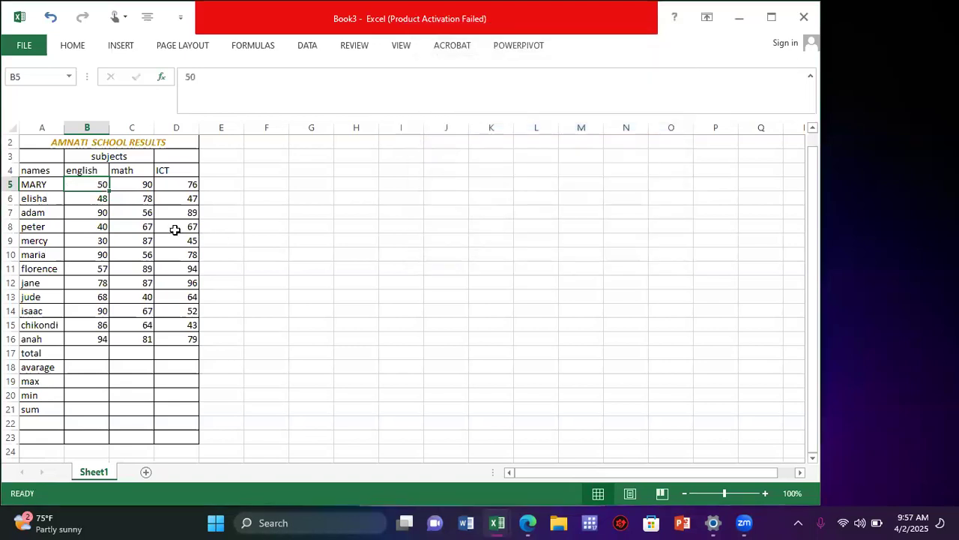
Total the english marks in cell B17 by searching for "sum" and inserting the SUM function over B5:B16
{"action": "left_click", "coordinate": [87, 354]}
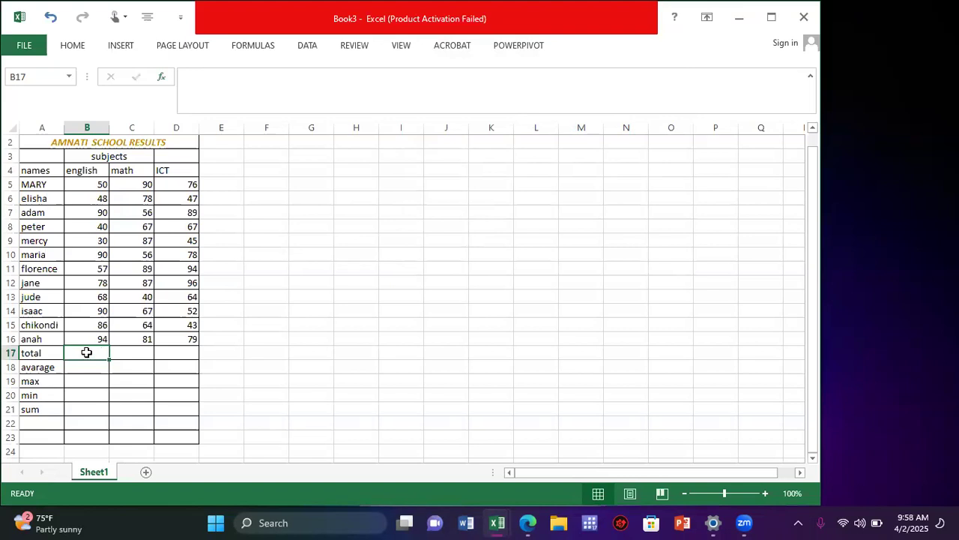
{"action": "left_click", "coordinate": [25, 46]}
{"action": "left_click", "coordinate": [27, 46]}
{"action": "left_click", "coordinate": [247, 47]}
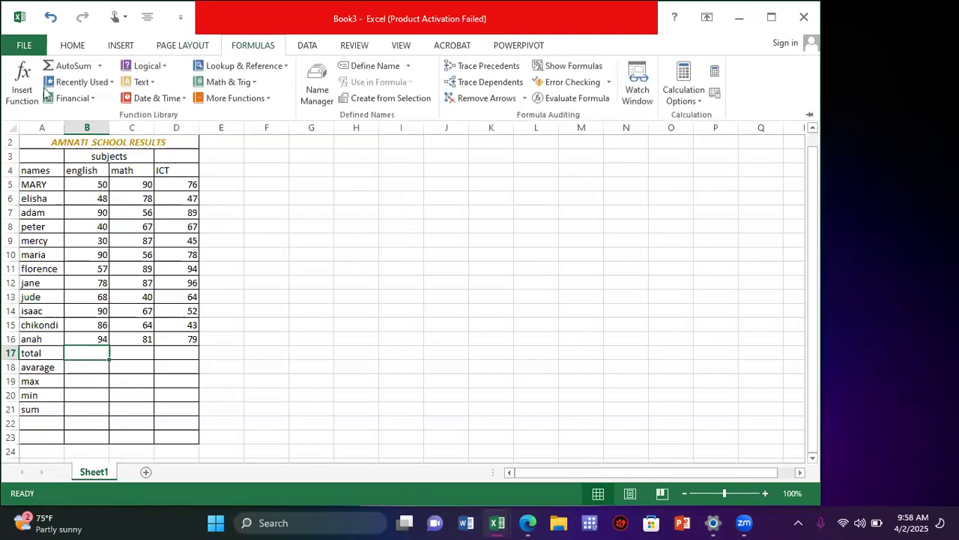
{"action": "left_click", "coordinate": [16, 94]}
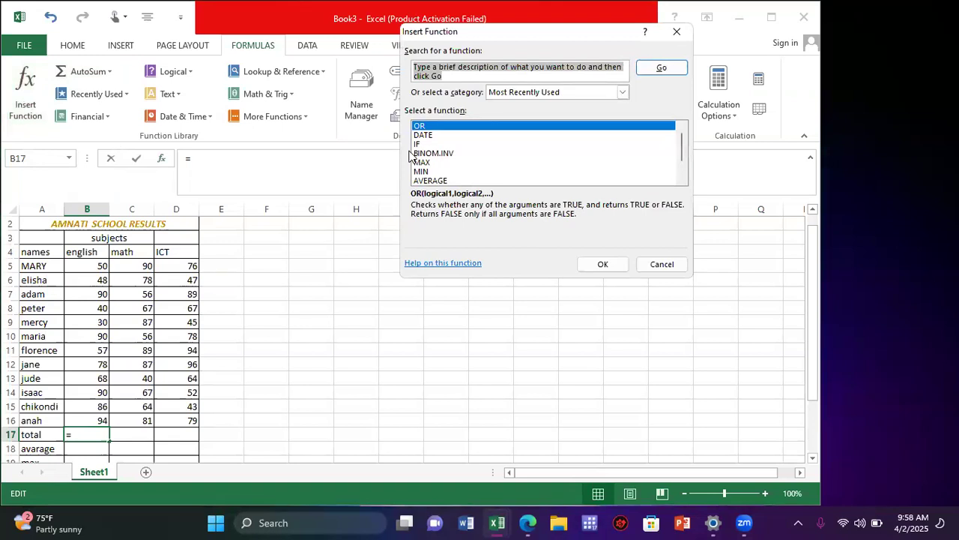
{"action": "type", "text": "sum"}
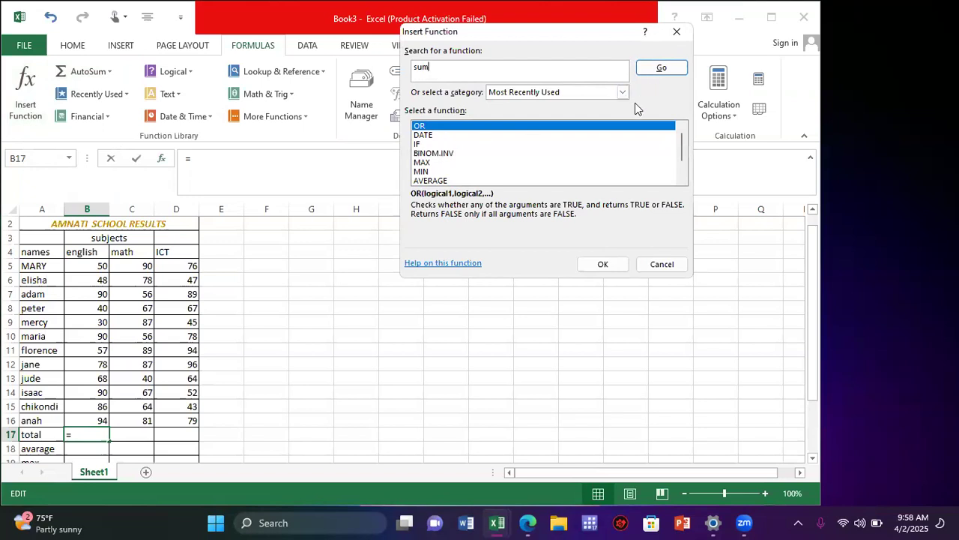
{"action": "left_click", "coordinate": [665, 69]}
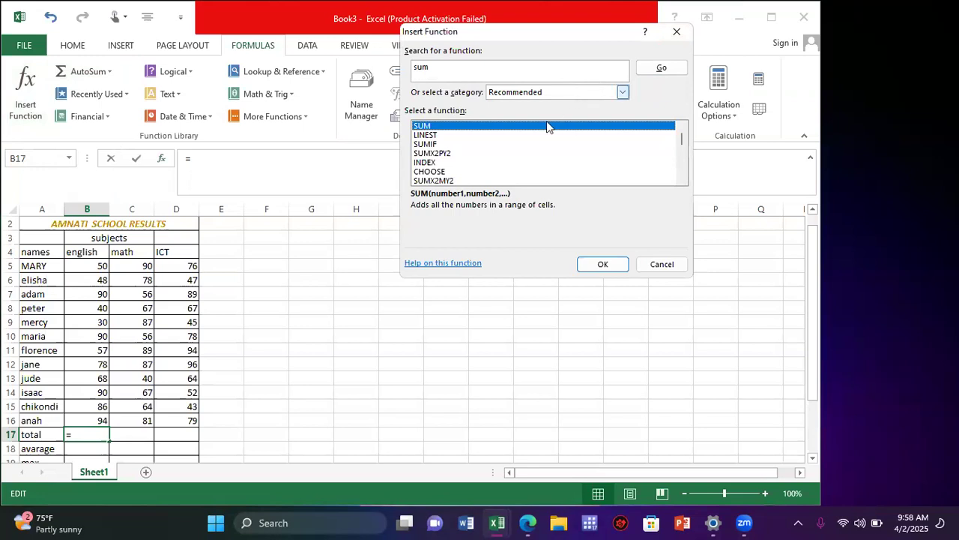
{"action": "left_click", "coordinate": [602, 264]}
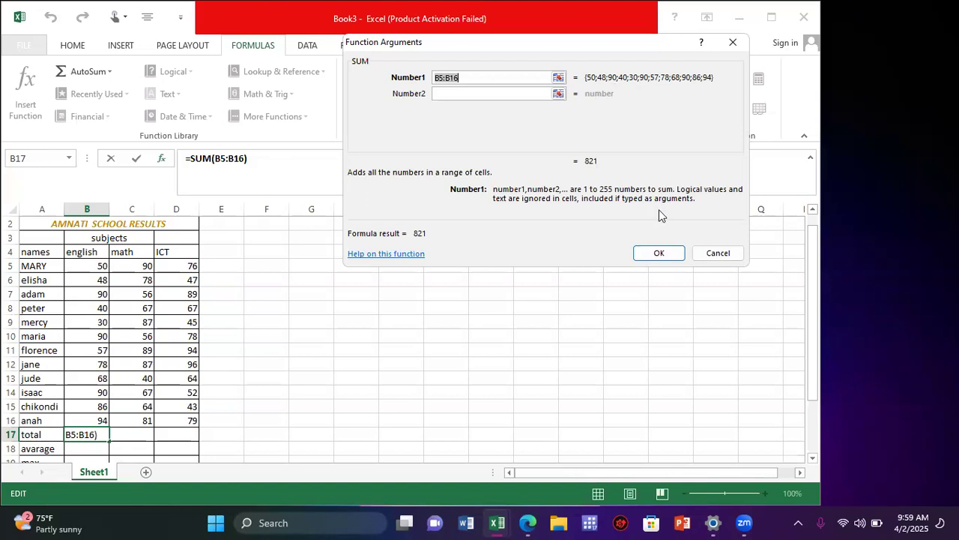
{"action": "left_click", "coordinate": [649, 253]}
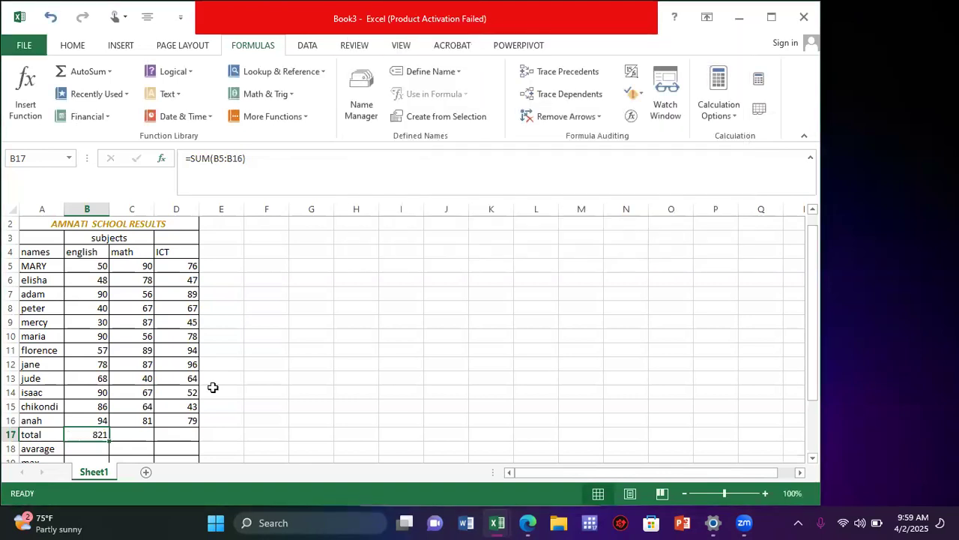
Total the math marks in cell C17 by inserting the SUM function over C5:C16
{"action": "left_click", "coordinate": [133, 439]}
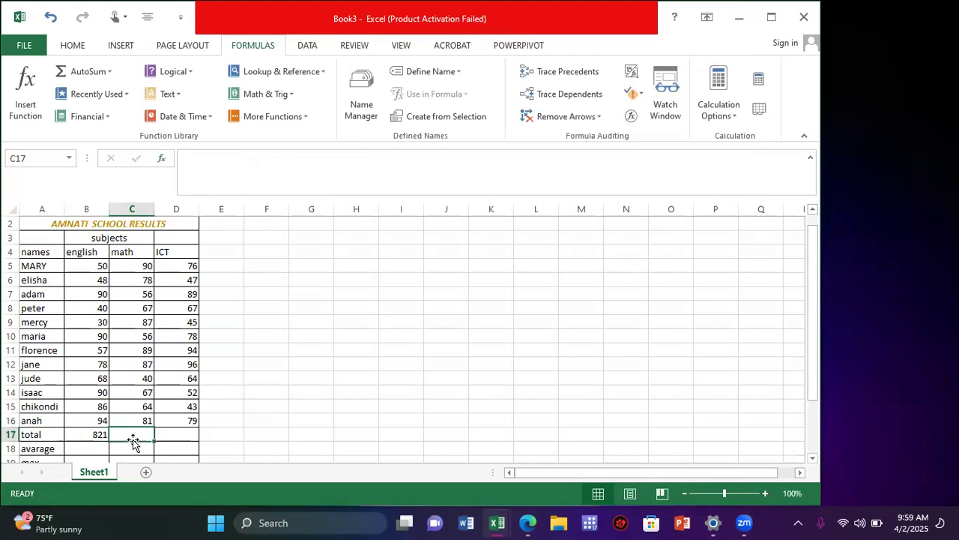
{"action": "left_click", "coordinate": [24, 96]}
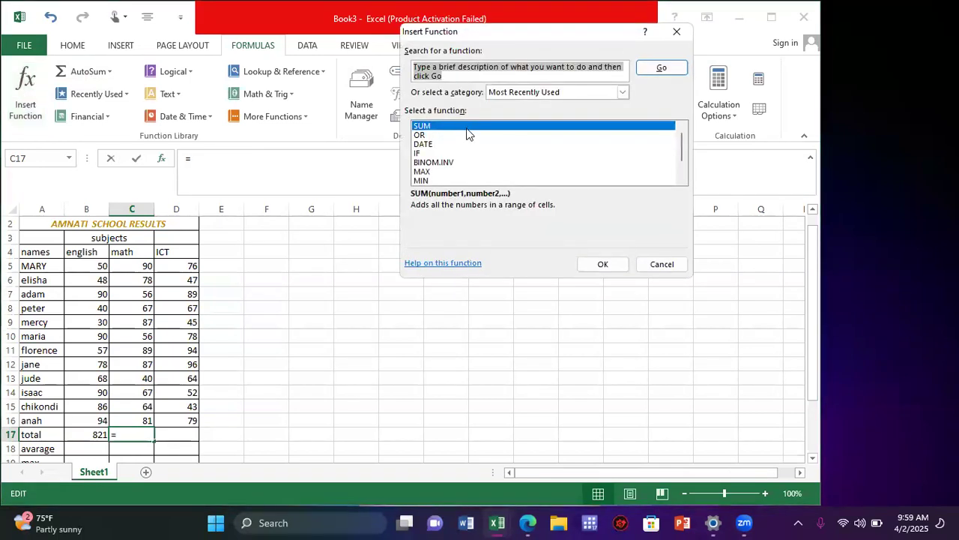
{"action": "left_click", "coordinate": [463, 128]}
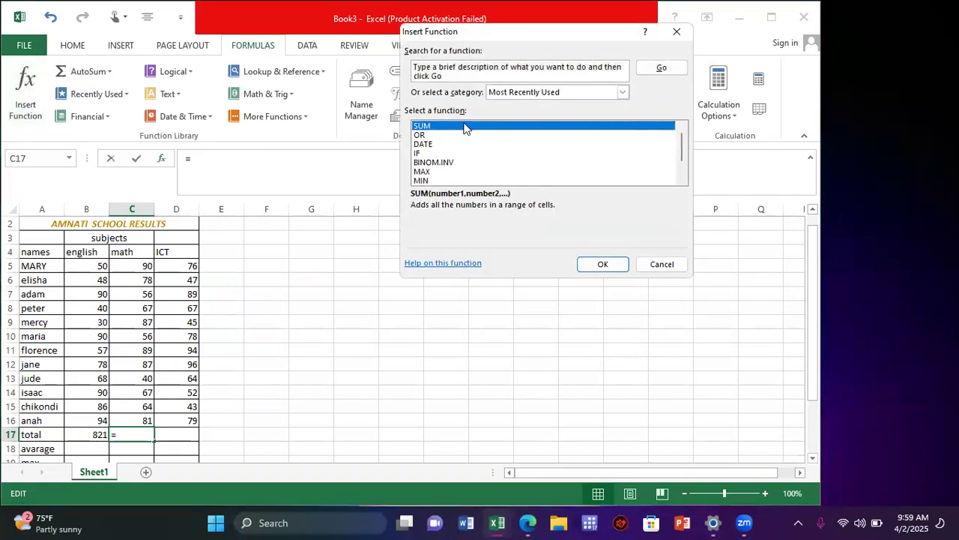
{"action": "left_click", "coordinate": [606, 268]}
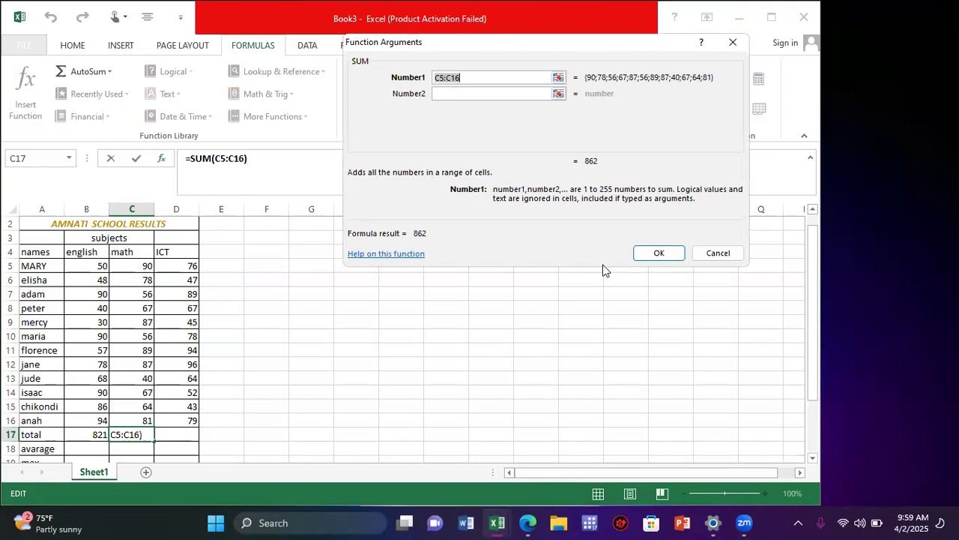
{"action": "left_click", "coordinate": [659, 253]}
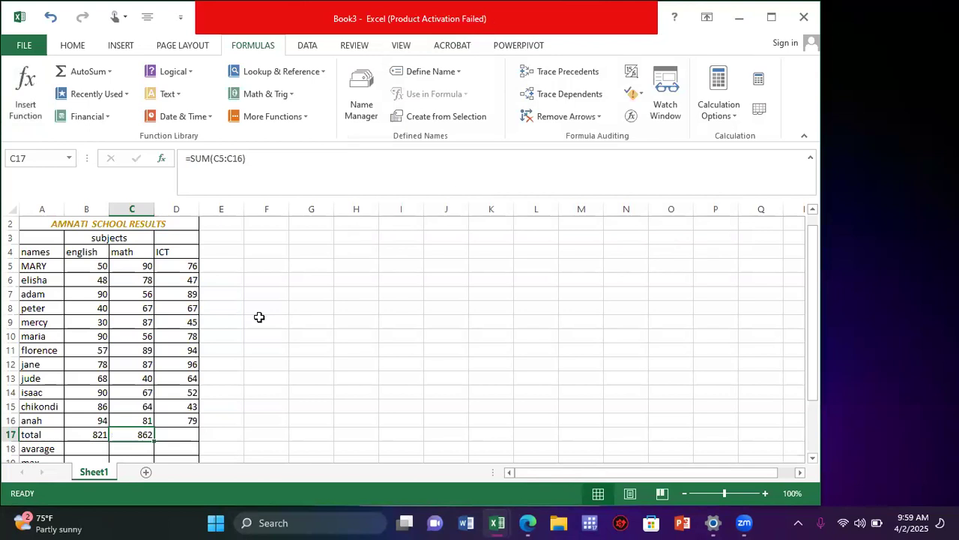
Total the ICT marks in cell D17 by inserting the SUM function over D5:D16
{"action": "left_click", "coordinate": [179, 435]}
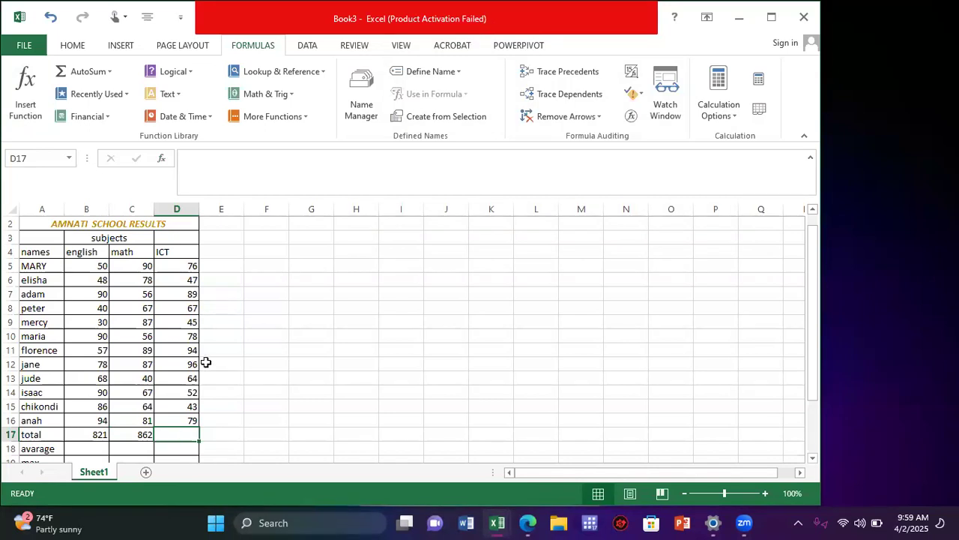
{"action": "left_click", "coordinate": [38, 83]}
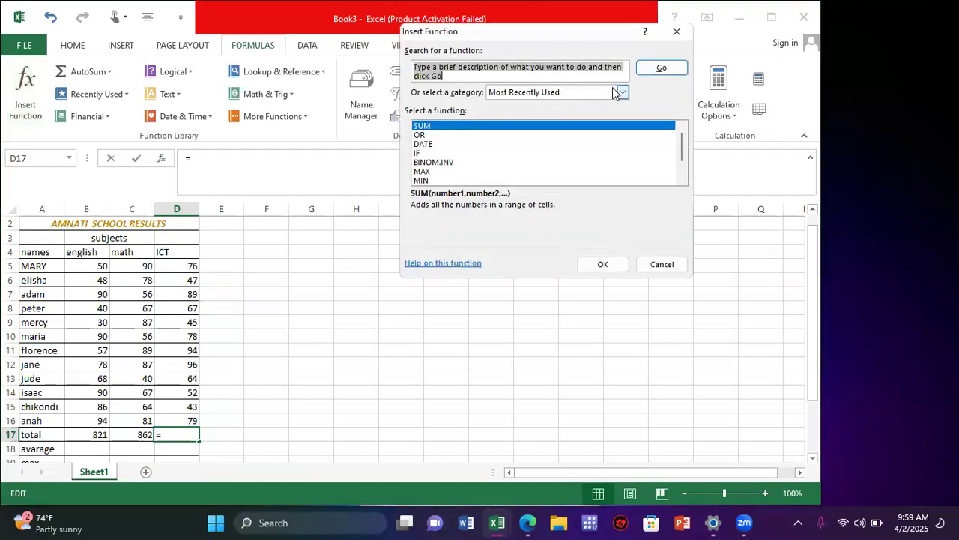
{"action": "left_click", "coordinate": [603, 266]}
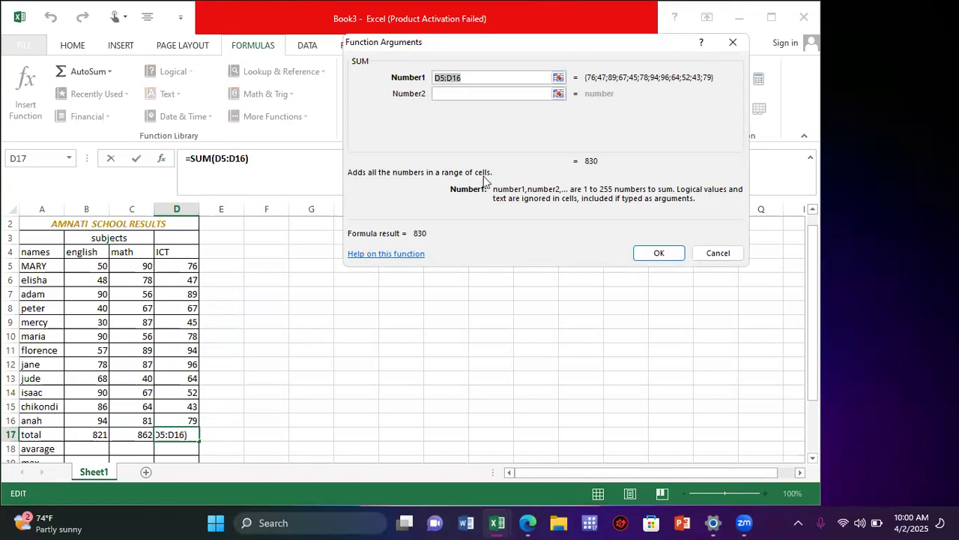
{"action": "left_click", "coordinate": [657, 253]}
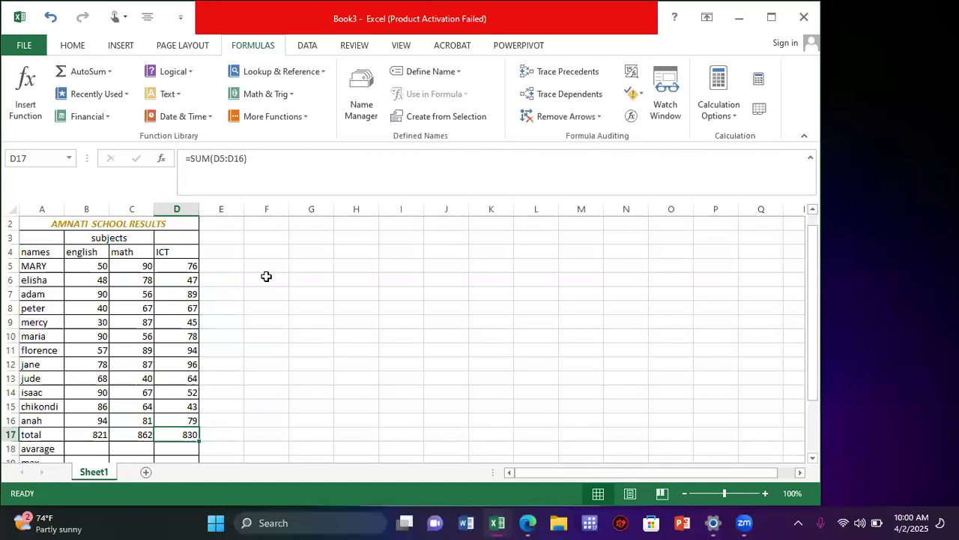
Search the functions for "average" and insert the AVERAGE function in cell B18 of the english column
{"action": "scroll", "coordinate": [266, 277], "scroll_direction": "down", "scroll_amount": 2}
{"action": "scroll", "coordinate": [266, 276], "scroll_direction": "up", "scroll_amount": 1}
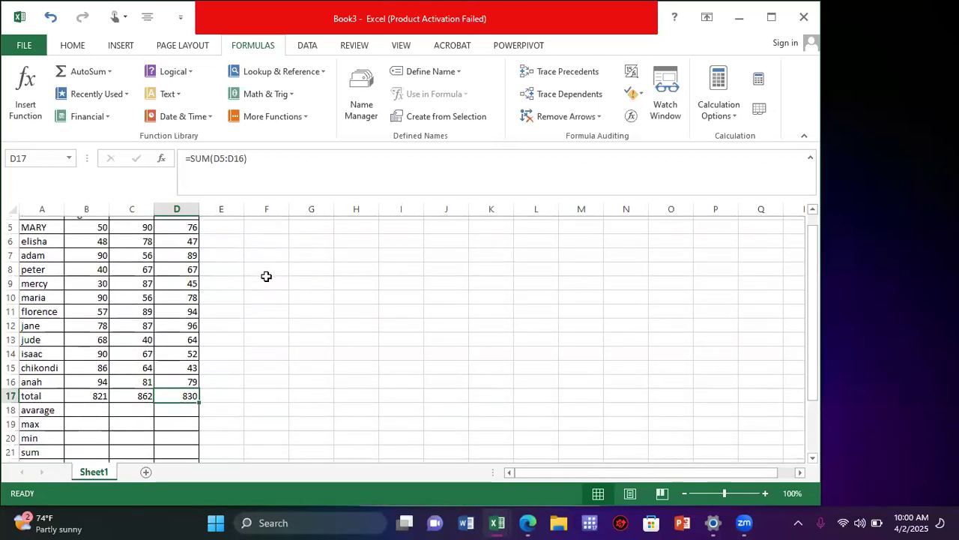
{"action": "scroll", "coordinate": [266, 276], "scroll_direction": "up", "scroll_amount": 1}
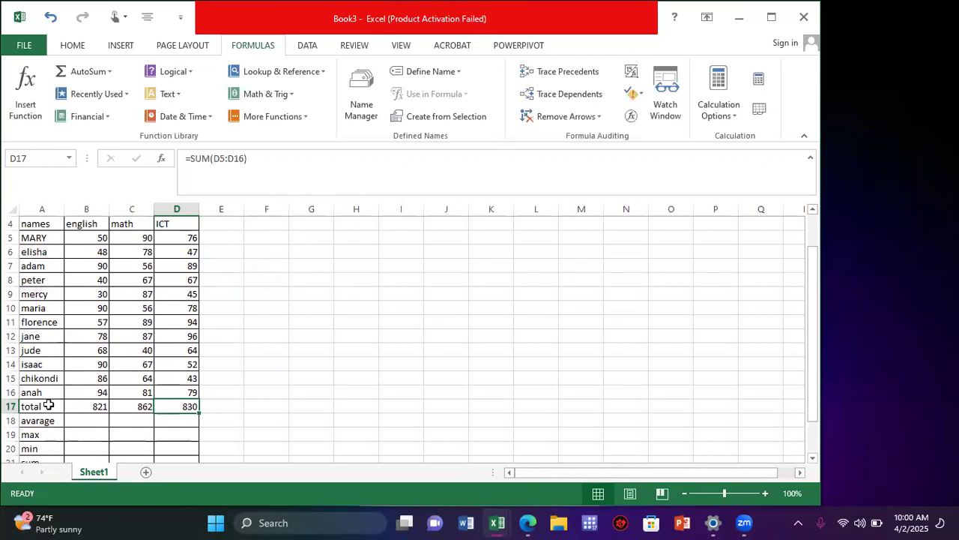
{"action": "left_click", "coordinate": [79, 425]}
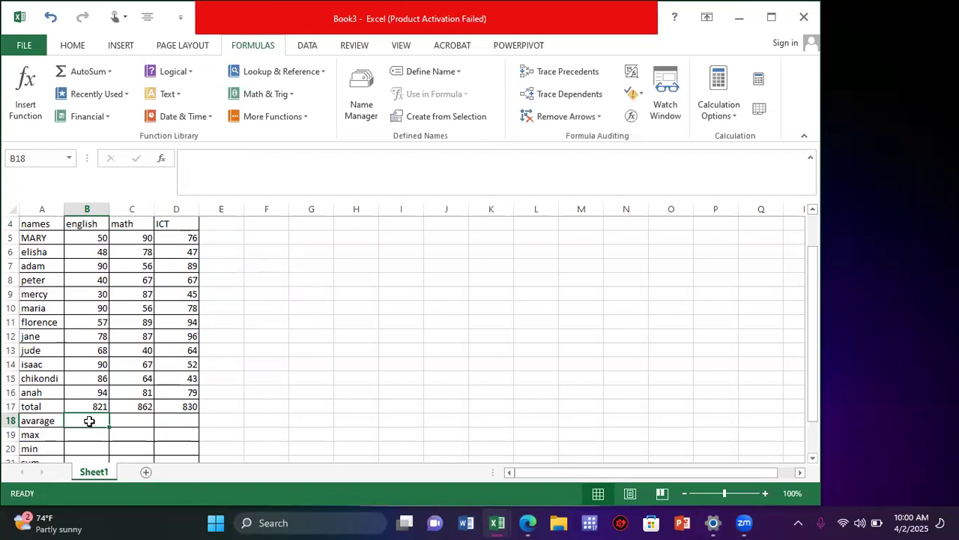
{"action": "left_click", "coordinate": [26, 91]}
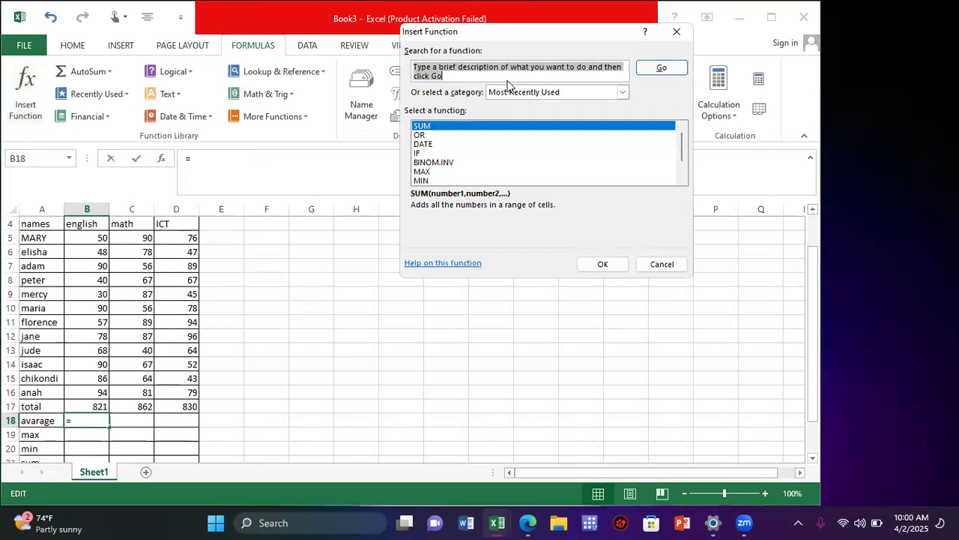
{"action": "left_click", "coordinate": [444, 75]}
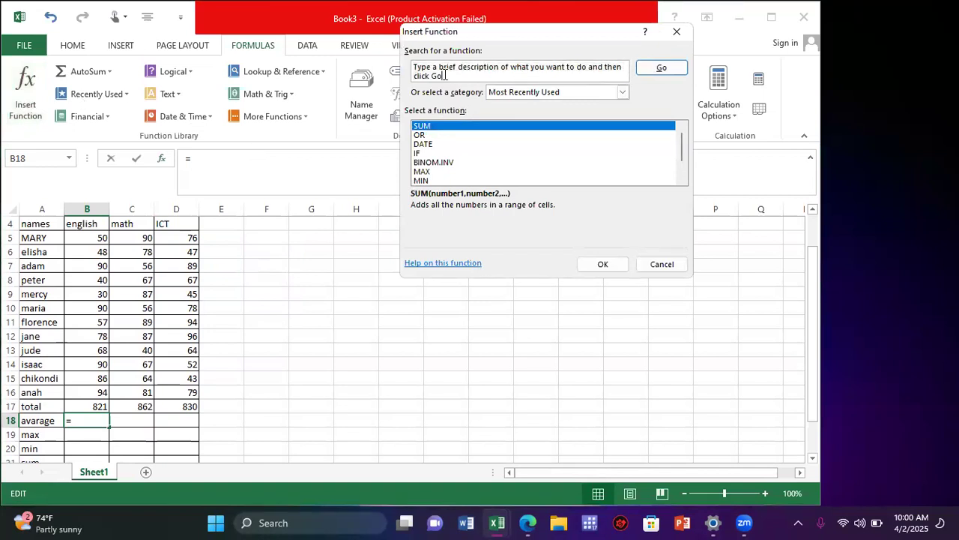
{"action": "key", "text": "BackSpace"}
{"action": "key", "text": "BackSpace"}
{"action": "key", "text": "BackSpace"}
{"action": "key", "text": "BackSpace"}
{"action": "key", "text": "BackSpace"}
{"action": "key", "text": "BackSpace"}
{"action": "key", "text": "BackSpace"}
{"action": "key", "text": "BackSpace"}
{"action": "key", "text": "BackSpace"}
{"action": "key", "text": "BackSpace"}
{"action": "key", "text": "BackSpace"}
{"action": "key", "text": "BackSpace"}
{"action": "key", "text": "BackSpace"}
{"action": "key", "text": "BackSpace"}
{"action": "key", "text": "BackSpace"}
{"action": "key", "text": "BackSpace"}
{"action": "key", "text": "BackSpace"}
{"action": "key", "text": "BackSpace"}
{"action": "key", "text": "BackSpace"}
{"action": "key", "text": "BackSpace"}
{"action": "key", "text": "BackSpace"}
{"action": "key", "text": "BackSpace"}
{"action": "key", "text": "BackSpace"}
{"action": "key", "text": "BackSpace"}
{"action": "key", "text": "BackSpace"}
{"action": "key", "text": "BackSpace"}
{"action": "key", "text": "BackSpace"}
{"action": "key", "text": "BackSpace"}
{"action": "key", "text": "BackSpace"}
{"action": "key", "text": "BackSpace"}
{"action": "key", "text": "BackSpace"}
{"action": "key", "text": "BackSpace"}
{"action": "key", "text": "BackSpace"}
{"action": "key", "text": "BackSpace"}
{"action": "key", "text": "BackSpace"}
{"action": "key", "text": "BackSpace"}
{"action": "key", "text": "BackSpace"}
{"action": "key", "text": "BackSpace"}
{"action": "key", "text": "BackSpace"}
{"action": "key", "text": "BackSpace"}
{"action": "key", "text": "BackSpace"}
{"action": "key", "text": "BackSpace"}
{"action": "key", "text": "BackSpace"}
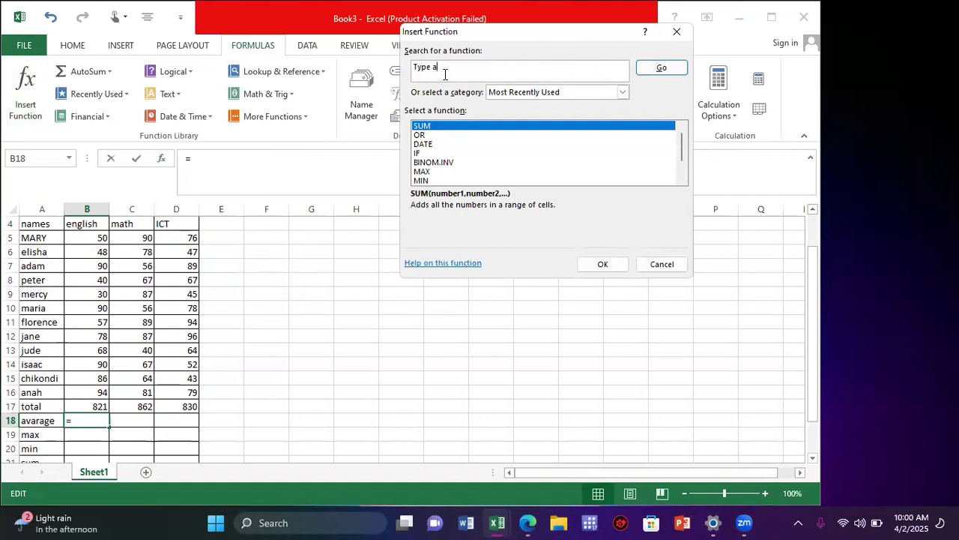
{"action": "key", "text": "BackSpace"}
{"action": "type", "text": "ava"}
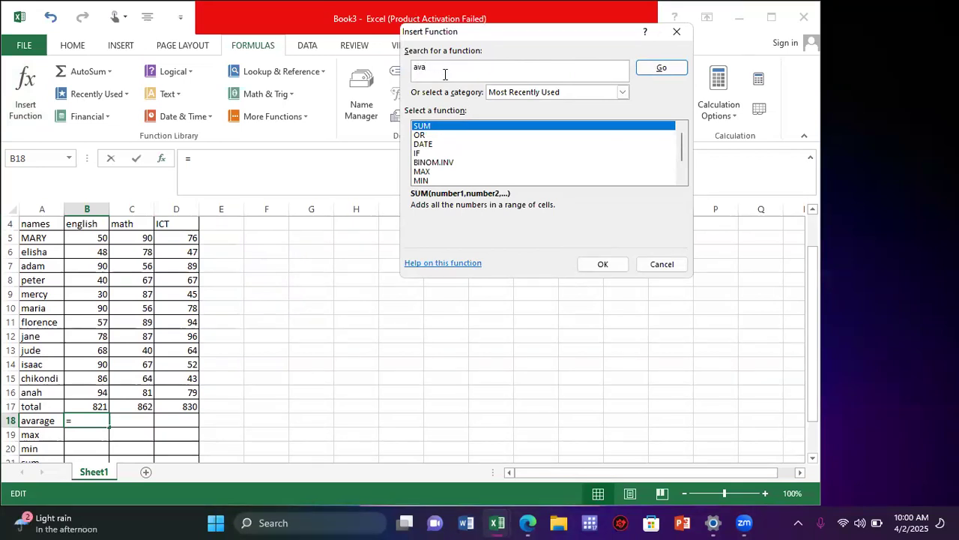
{"action": "key", "text": "BackSpace"}
{"action": "type", "text": "erage"}
{"action": "left_click", "coordinate": [659, 71]}
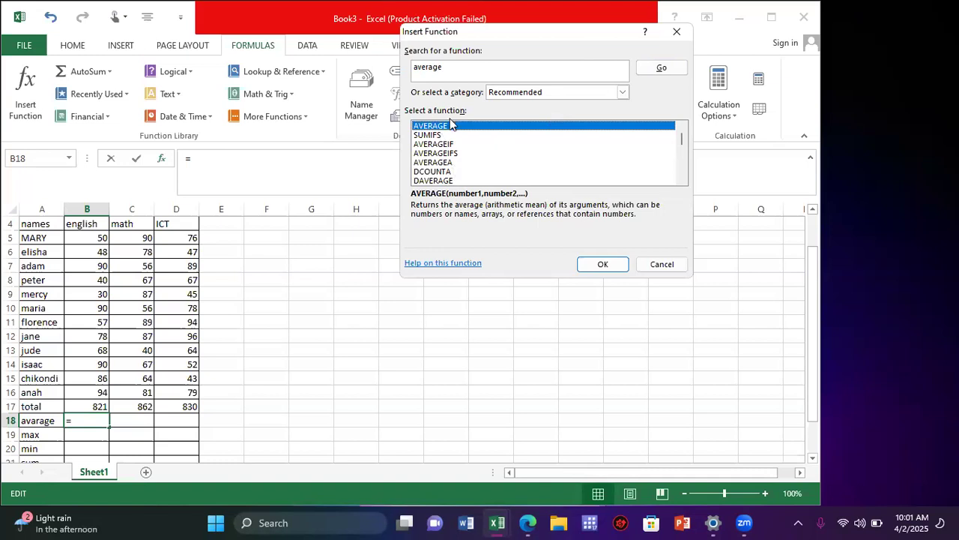
{"action": "left_click", "coordinate": [595, 266]}
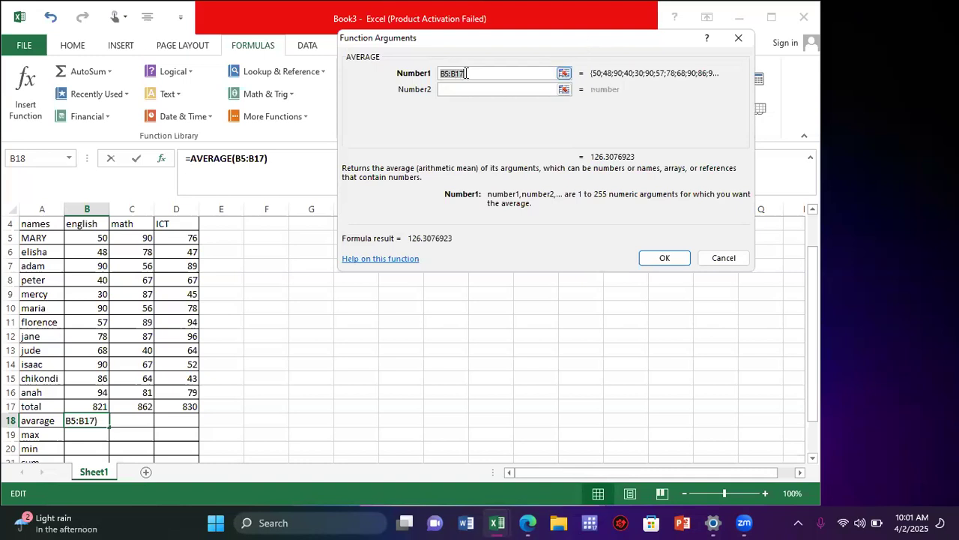
Replace the AVERAGE function's first argument with the english marks B5:B16, excluding the total row, and accept the formula
{"action": "key", "text": "BackSpace"}
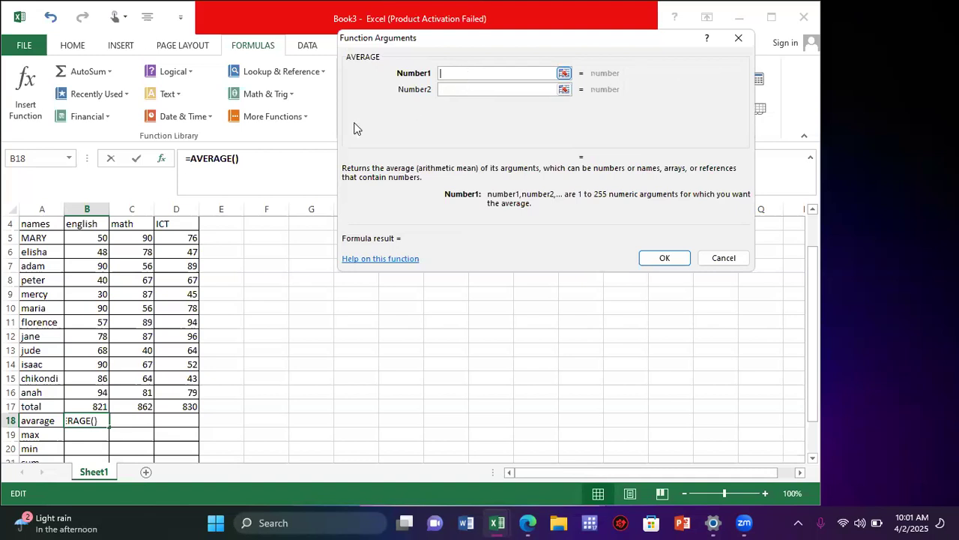
{"action": "left_click", "coordinate": [90, 238]}
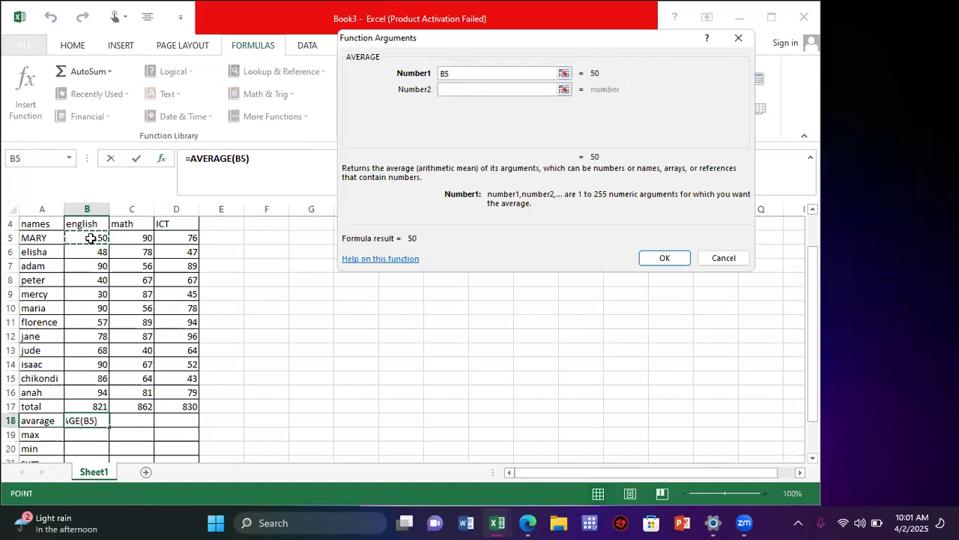
{"action": "key", "text": "Left"}
{"action": "key", "text": "Right"}
{"action": "left_click_drag", "start_coordinate": [105, 240], "coordinate": [102, 432]}
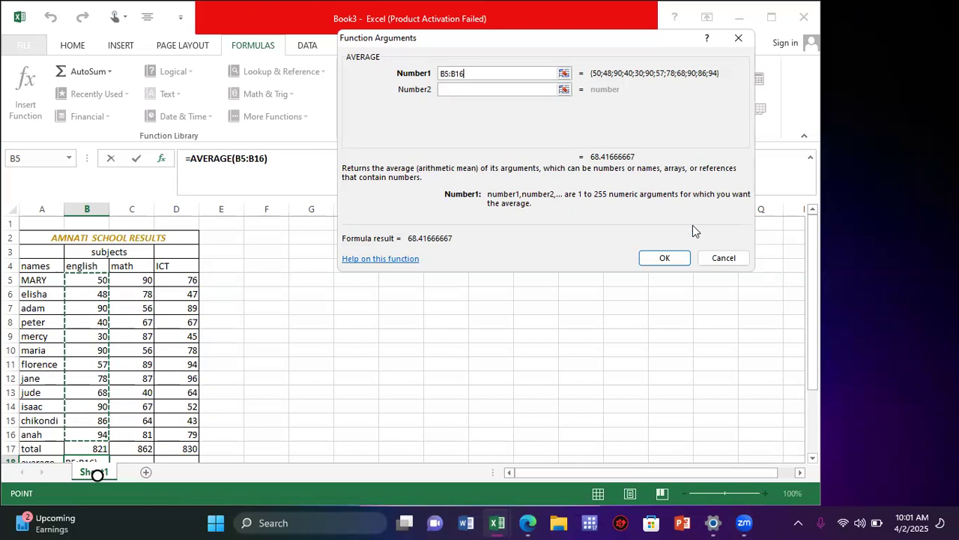
{"action": "left_click", "coordinate": [666, 257]}
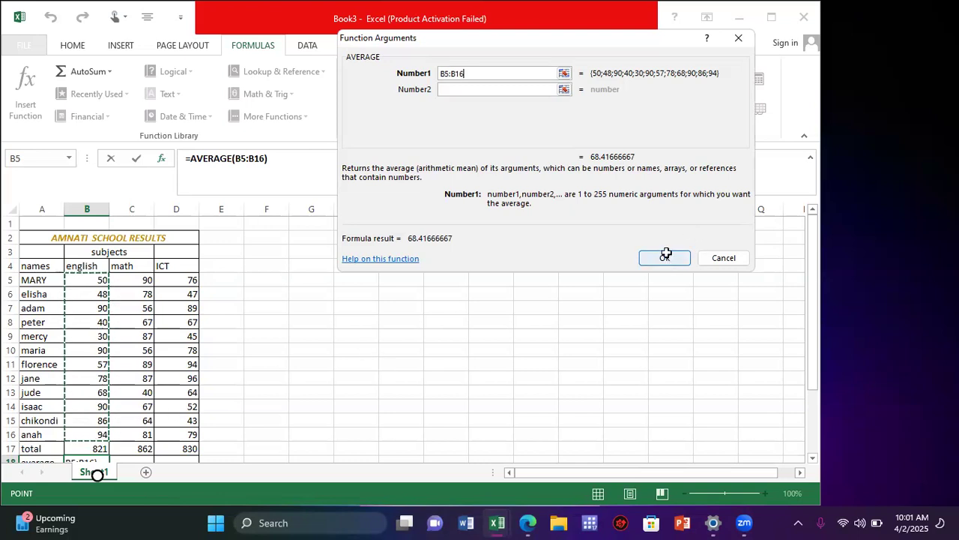
Insert the AVERAGE function in cell C18 of the math column
{"action": "scroll", "coordinate": [666, 252], "scroll_direction": "down", "scroll_amount": 1}
{"action": "scroll", "coordinate": [666, 252], "scroll_direction": "up", "scroll_amount": 1}
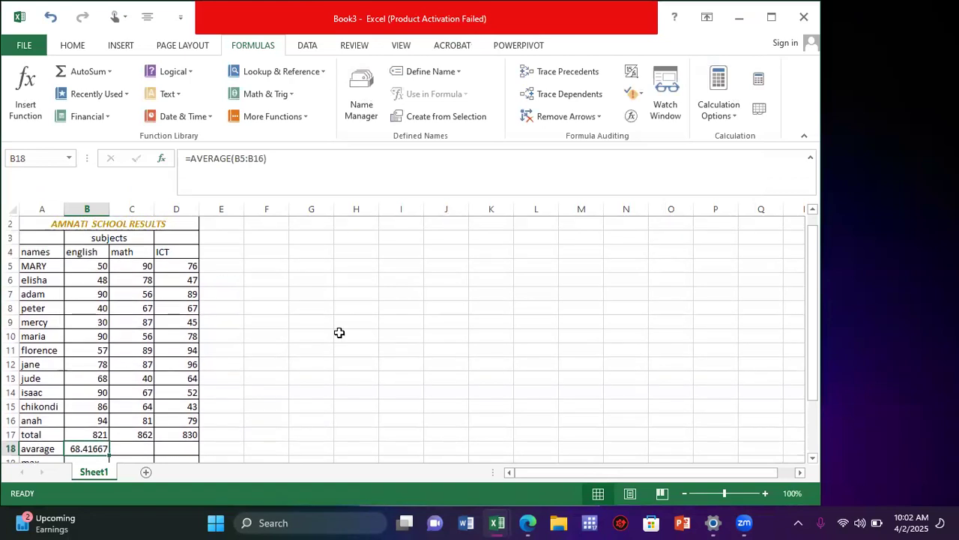
{"action": "scroll", "coordinate": [141, 272], "scroll_direction": "down", "scroll_amount": 2}
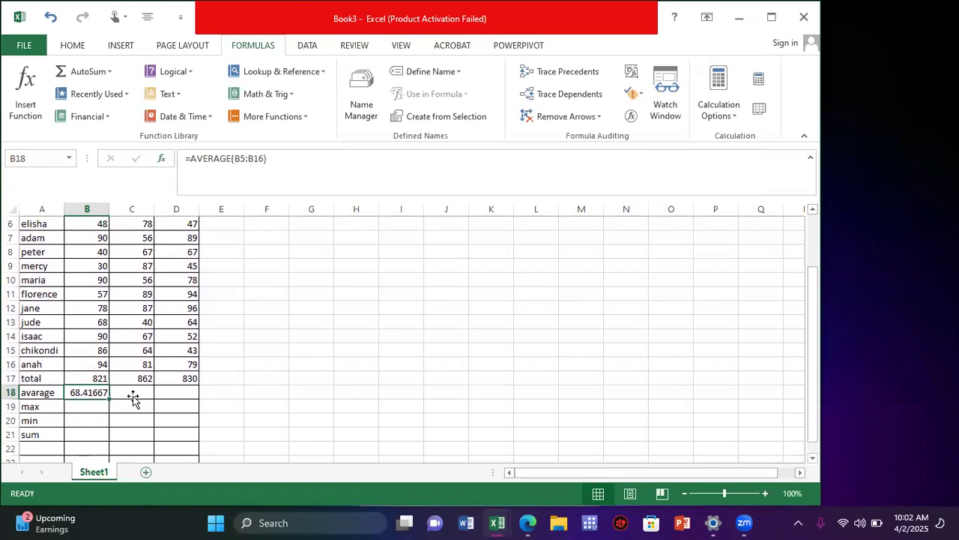
{"action": "left_click", "coordinate": [133, 394]}
{"action": "scroll", "coordinate": [133, 396], "scroll_direction": "up", "scroll_amount": 1}
{"action": "scroll", "coordinate": [132, 396], "scroll_direction": "up", "scroll_amount": 1}
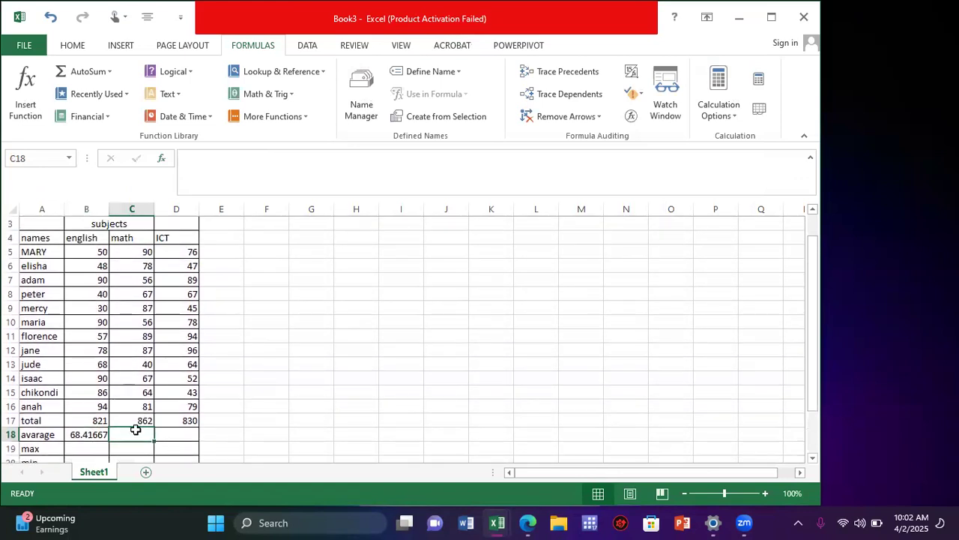
{"action": "left_click", "coordinate": [21, 104]}
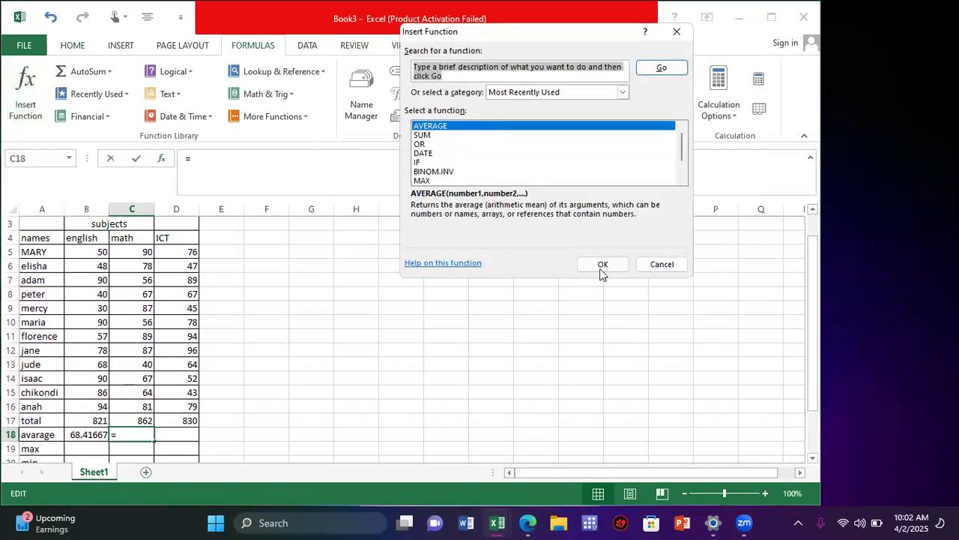
{"action": "left_click", "coordinate": [599, 268]}
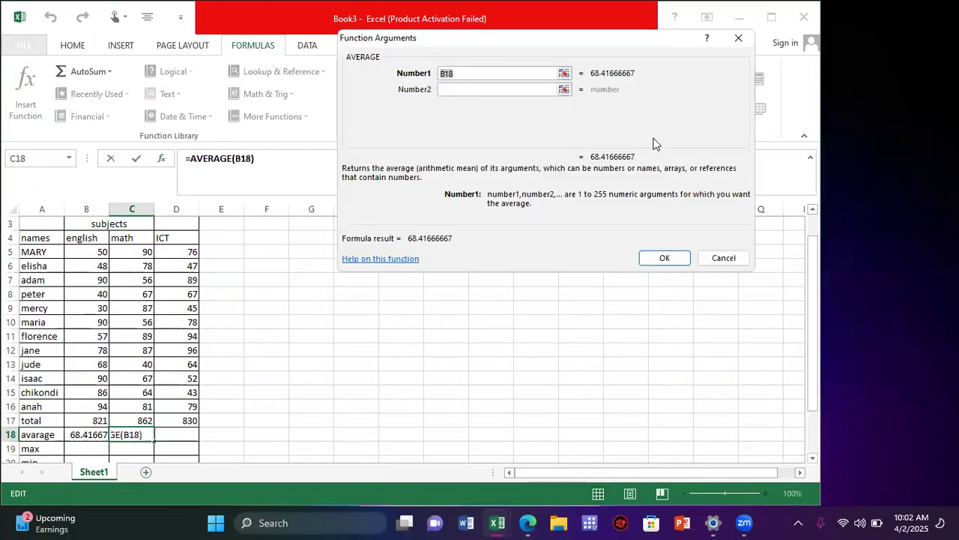
Replace the AVERAGE function's first argument with the math marks C5:C16 and accept the formula
{"action": "left_click", "coordinate": [453, 76]}
{"action": "key", "text": "BackSpace"}
{"action": "key", "text": "BackSpace"}
{"action": "key", "text": "BackSpace"}
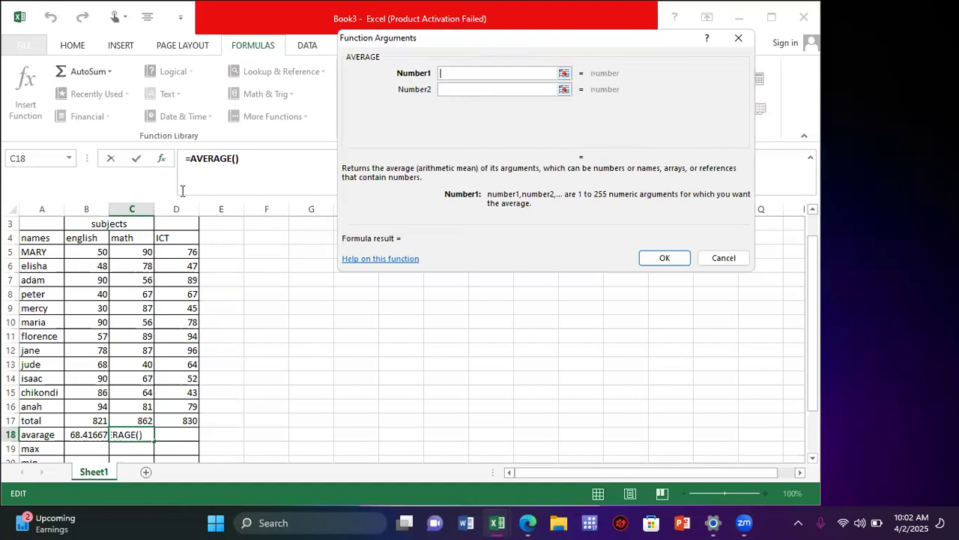
{"action": "left_click", "coordinate": [138, 250]}
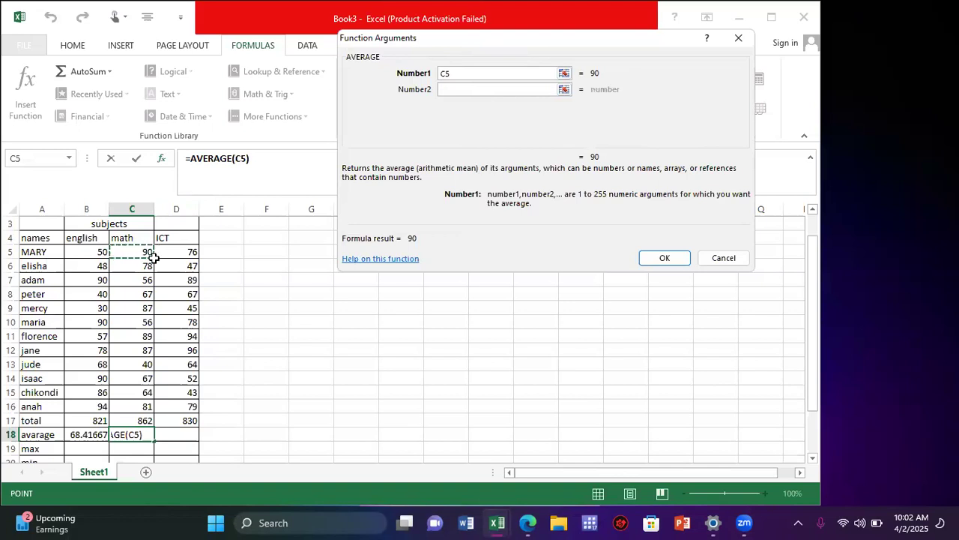
{"action": "left_click", "coordinate": [157, 253]}
{"action": "mouse_move", "coordinate": [149, 255]}
{"action": "left_mouse_down"}
{"action": "mouse_move", "coordinate": [130, 270]}
{"action": "mouse_move", "coordinate": [136, 307]}
{"action": "mouse_move", "coordinate": [120, 318]}
{"action": "mouse_move", "coordinate": [327, 250]}
{"action": "mouse_move", "coordinate": [323, 271]}
{"action": "mouse_move", "coordinate": [307, 279]}
{"action": "mouse_move", "coordinate": [161, 225]}
{"action": "mouse_move", "coordinate": [141, 250]}
{"action": "left_mouse_up"}
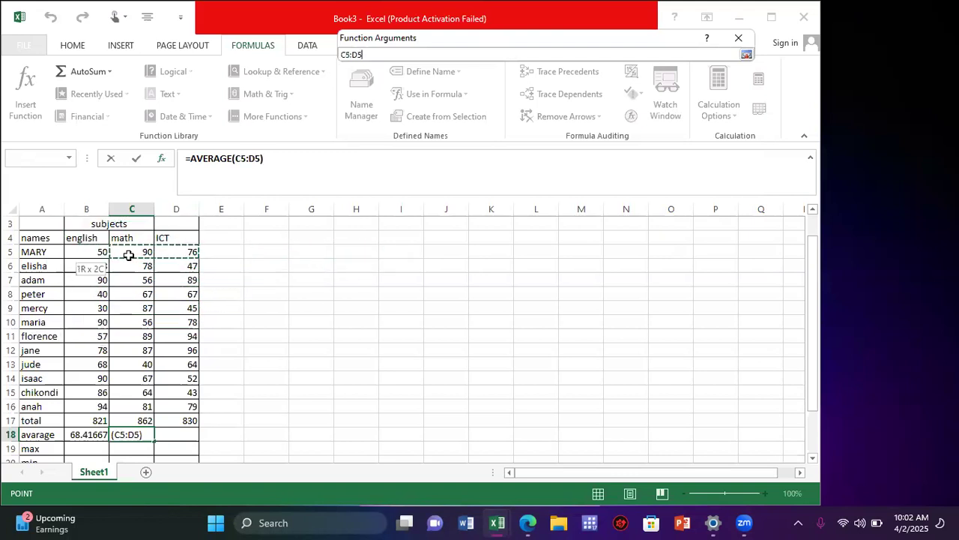
{"action": "left_click_drag", "start_coordinate": [147, 253], "coordinate": [145, 254]}
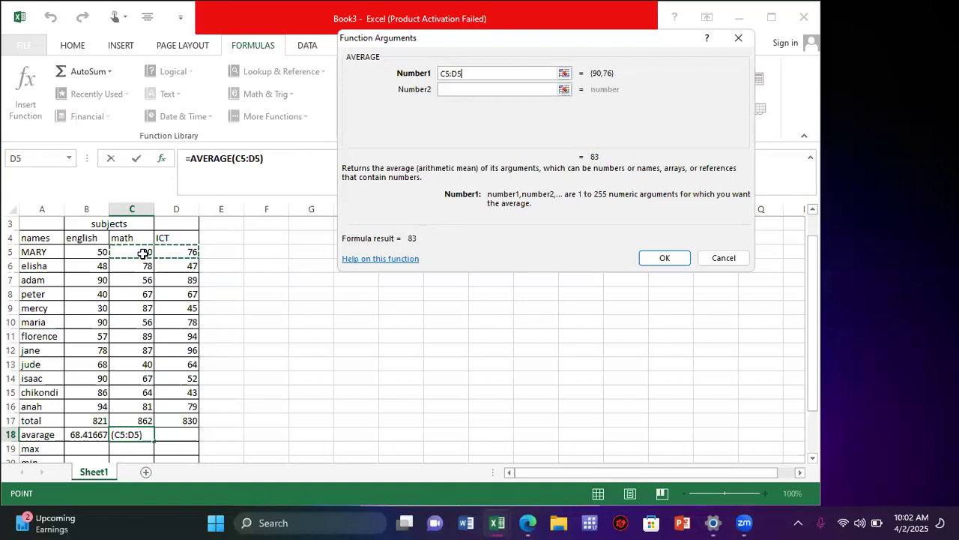
{"action": "left_click", "coordinate": [210, 274]}
{"action": "left_click", "coordinate": [125, 250]}
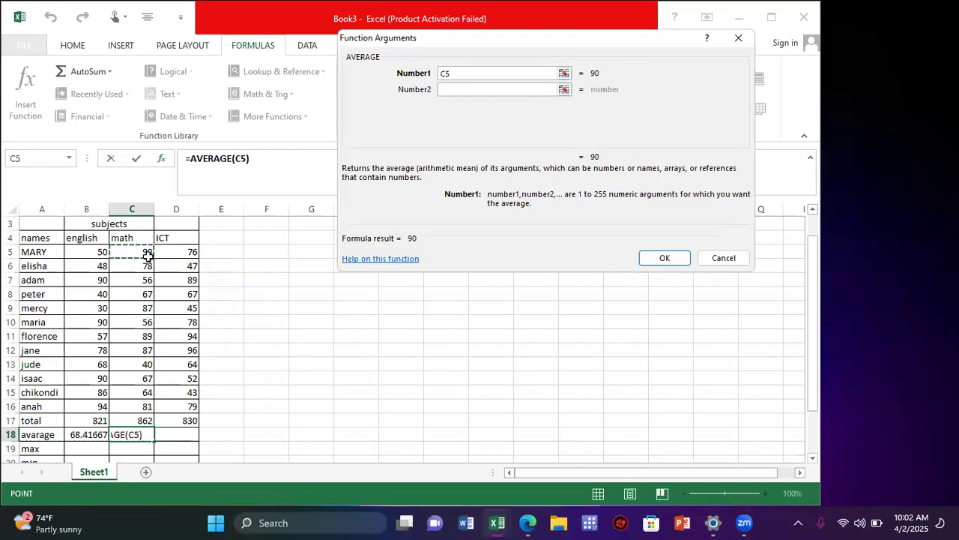
{"action": "left_click_drag", "start_coordinate": [148, 256], "coordinate": [148, 276]}
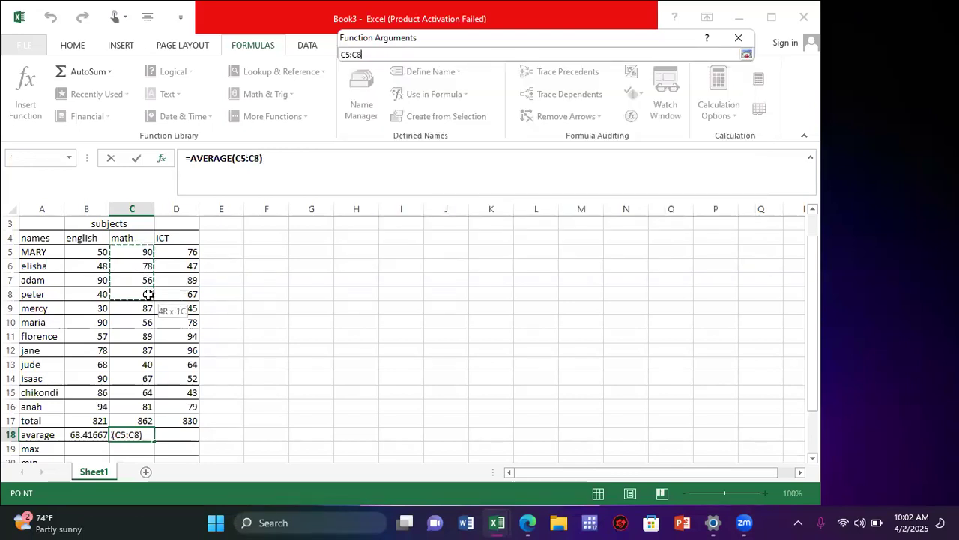
{"action": "left_click_drag", "start_coordinate": [145, 325], "coordinate": [147, 406]}
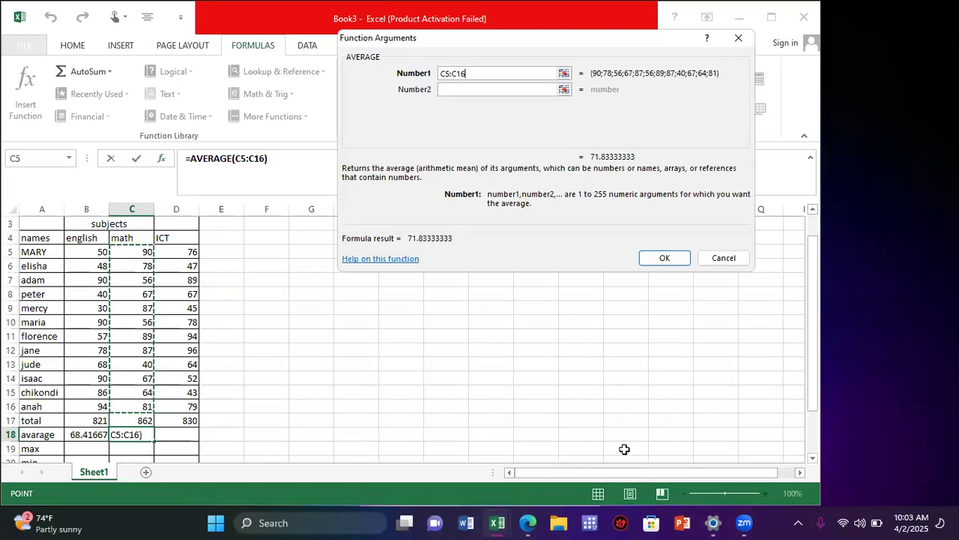
{"action": "left_click", "coordinate": [666, 259]}
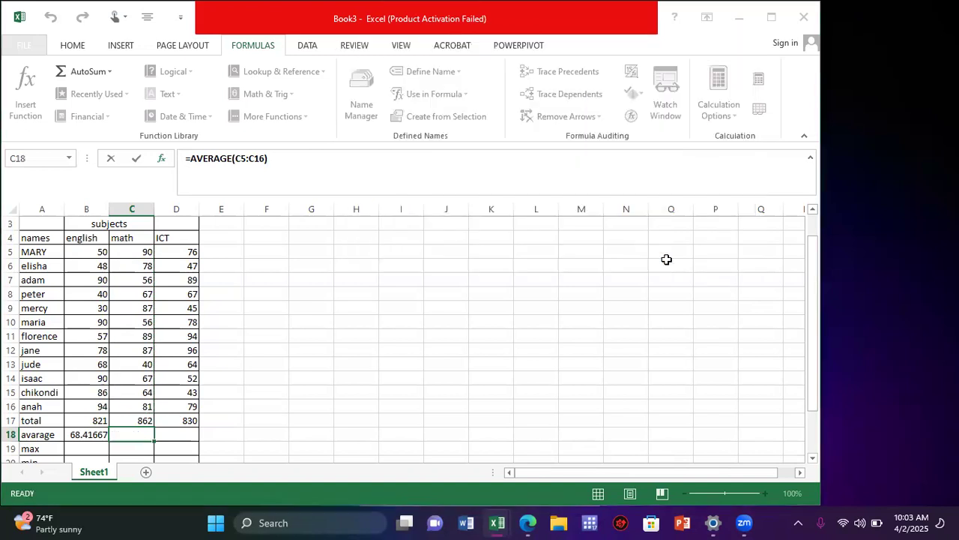
Average the ICT marks in cell D18 by inserting the AVERAGE function over D5:D16
{"action": "left_click", "coordinate": [177, 253]}
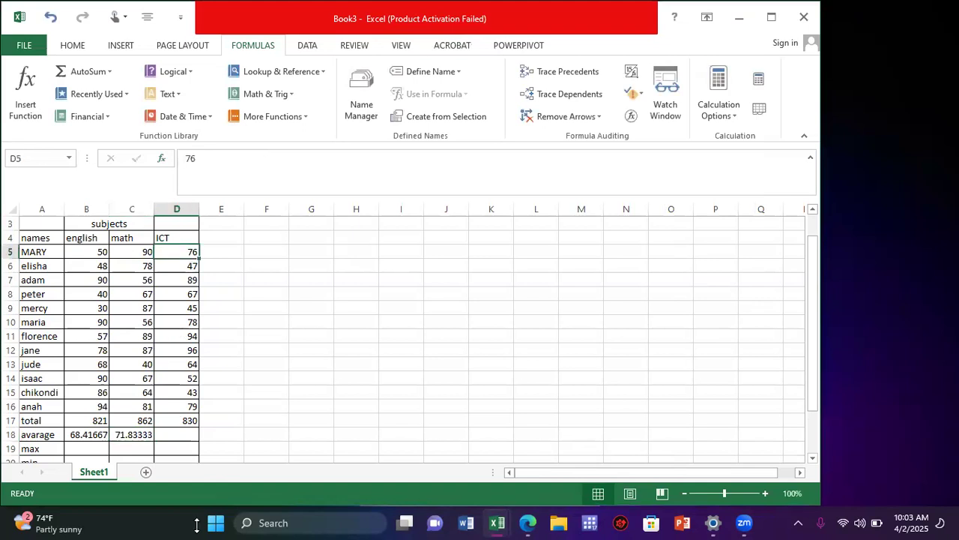
{"action": "left_click", "coordinate": [178, 441]}
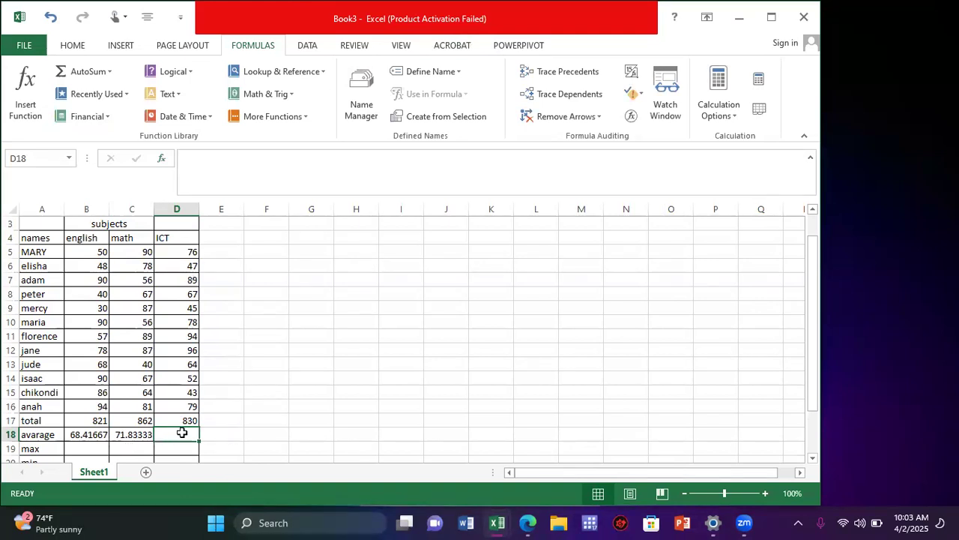
{"action": "left_click", "coordinate": [19, 95]}
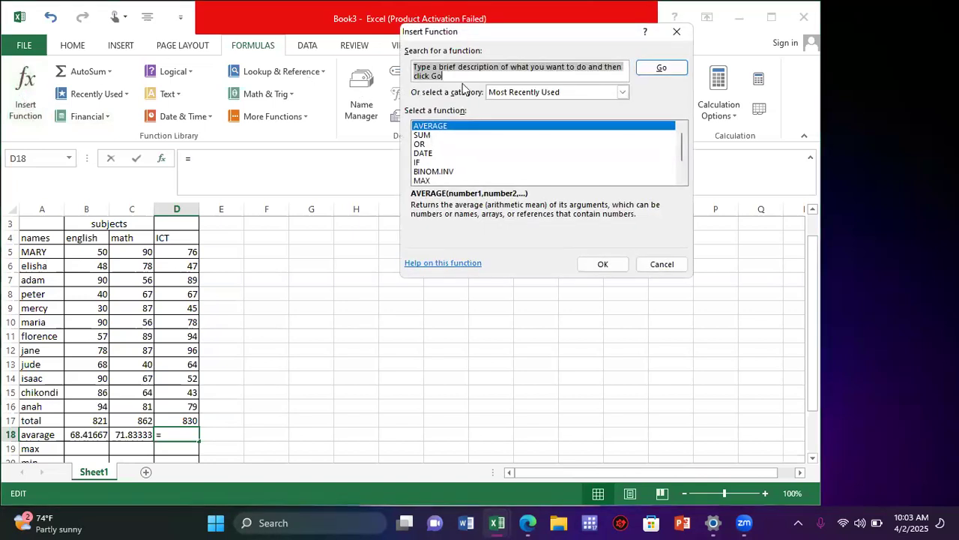
{"action": "left_click", "coordinate": [604, 266]}
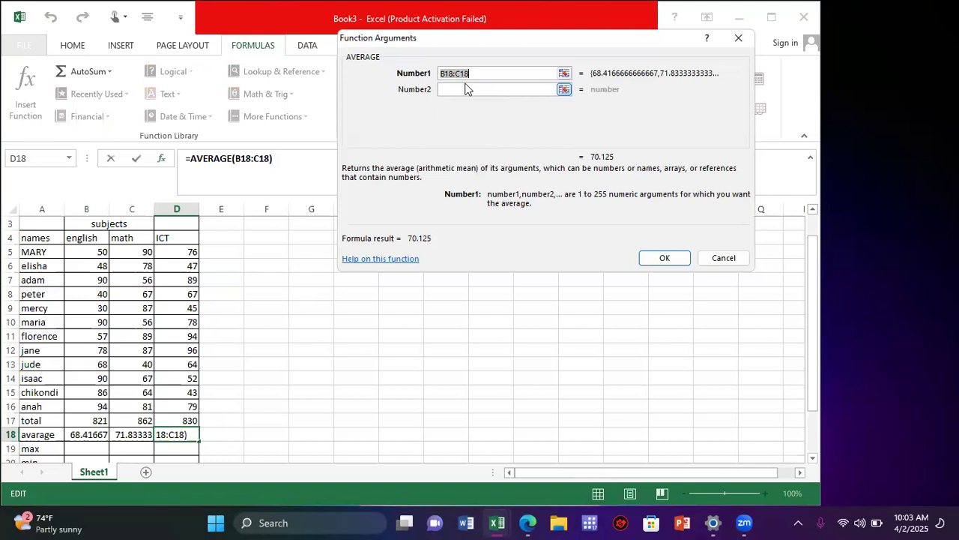
{"action": "key", "text": "BackSpace"}
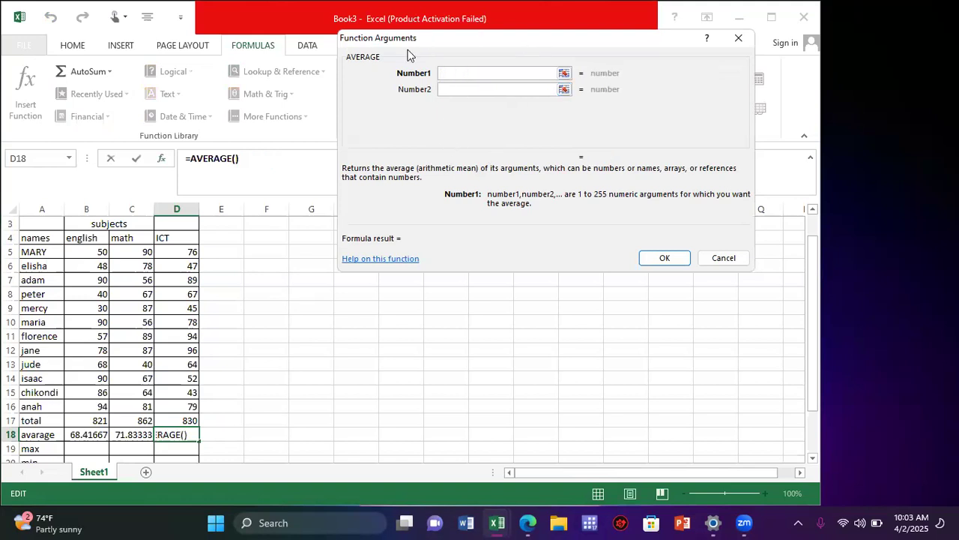
{"action": "left_click", "coordinate": [169, 250]}
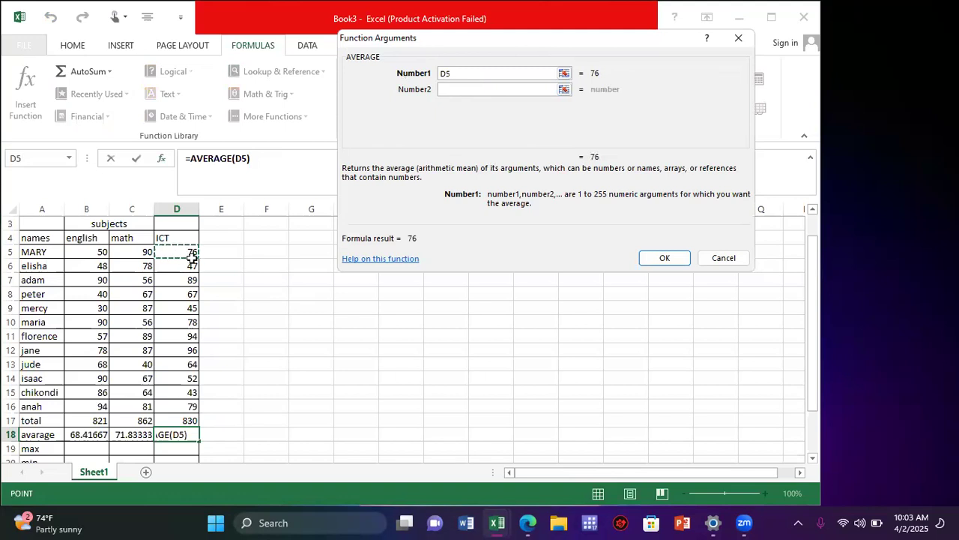
{"action": "left_click_drag", "start_coordinate": [194, 252], "coordinate": [192, 406]}
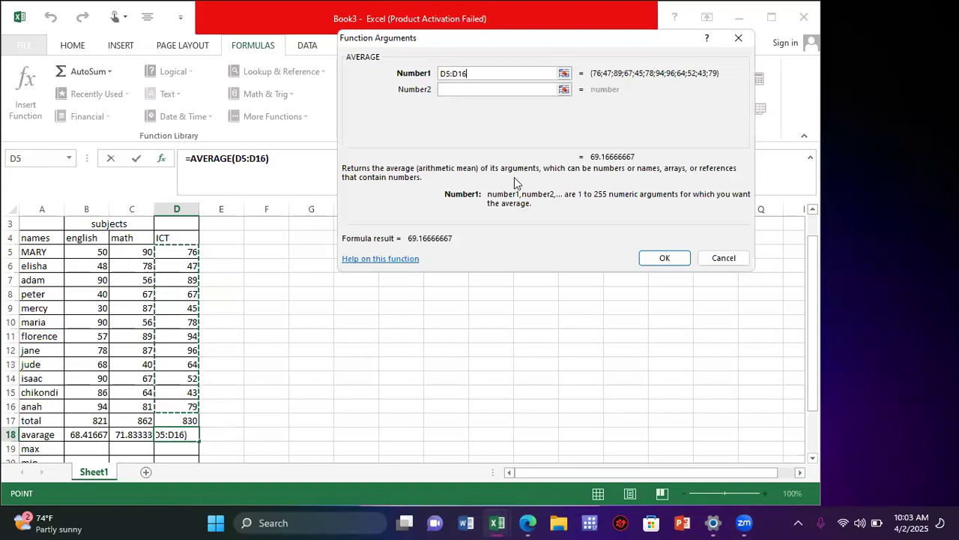
{"action": "left_click", "coordinate": [664, 259]}
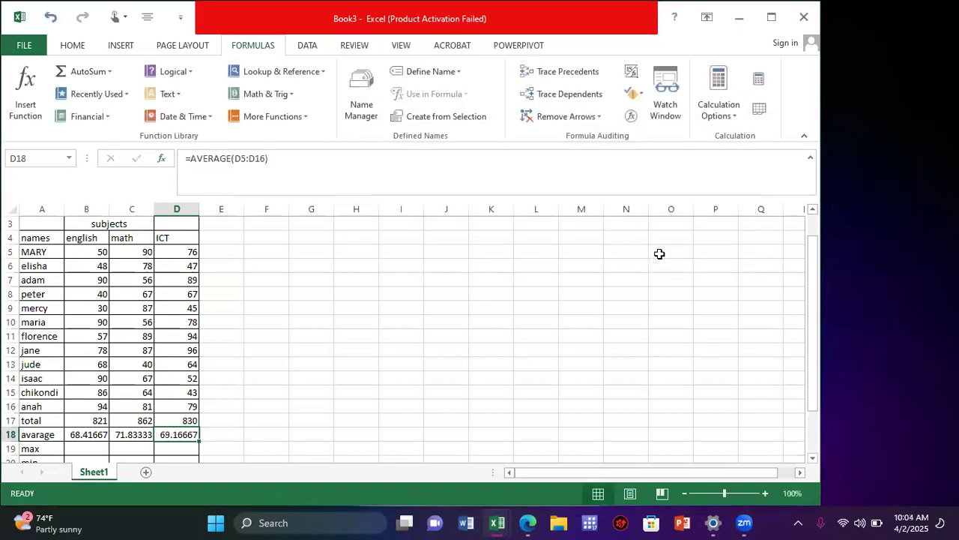
Insert the MAX function in cell B19 of the english column
{"action": "left_click", "coordinate": [83, 450]}
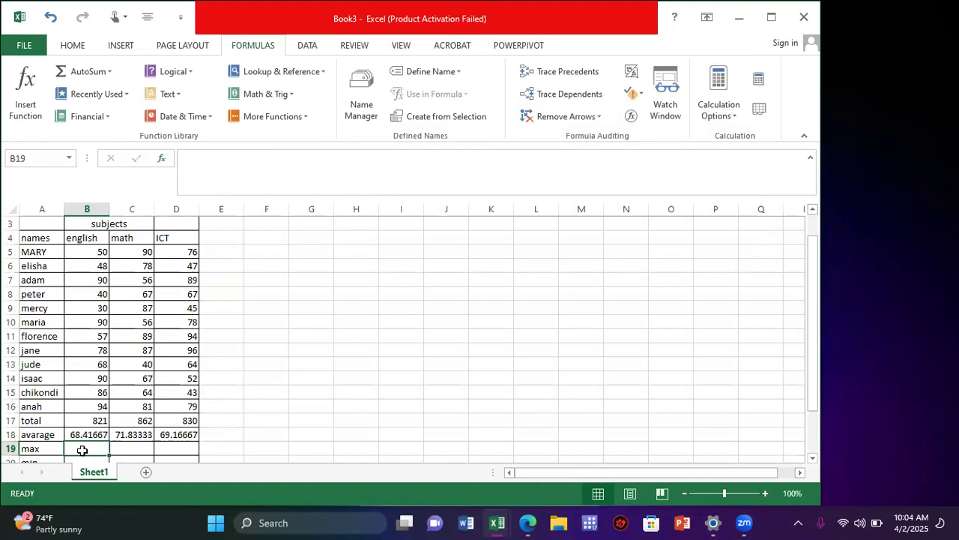
{"action": "scroll", "coordinate": [83, 450], "scroll_direction": "down", "scroll_amount": 2}
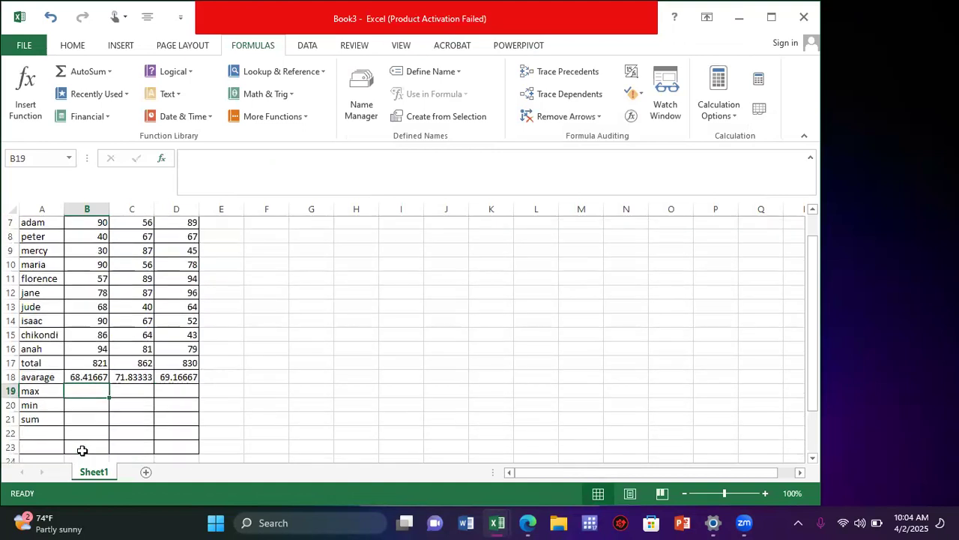
{"action": "scroll", "coordinate": [82, 450], "scroll_direction": "up", "scroll_amount": 1}
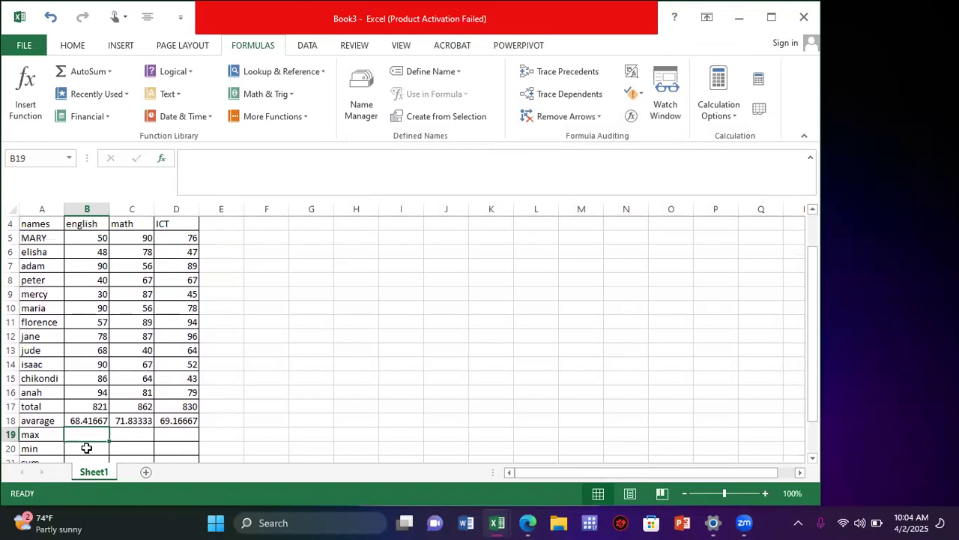
{"action": "left_click", "coordinate": [25, 99]}
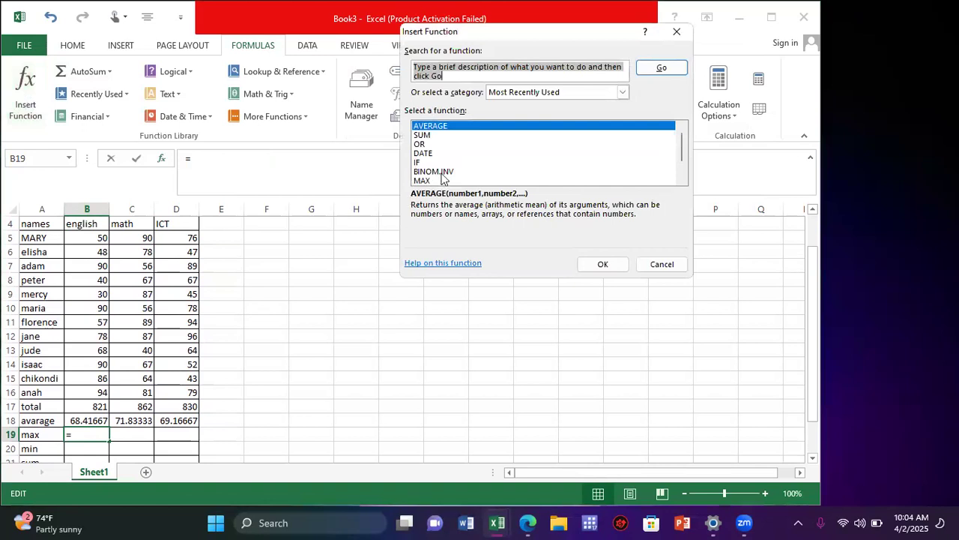
{"action": "left_click", "coordinate": [424, 180]}
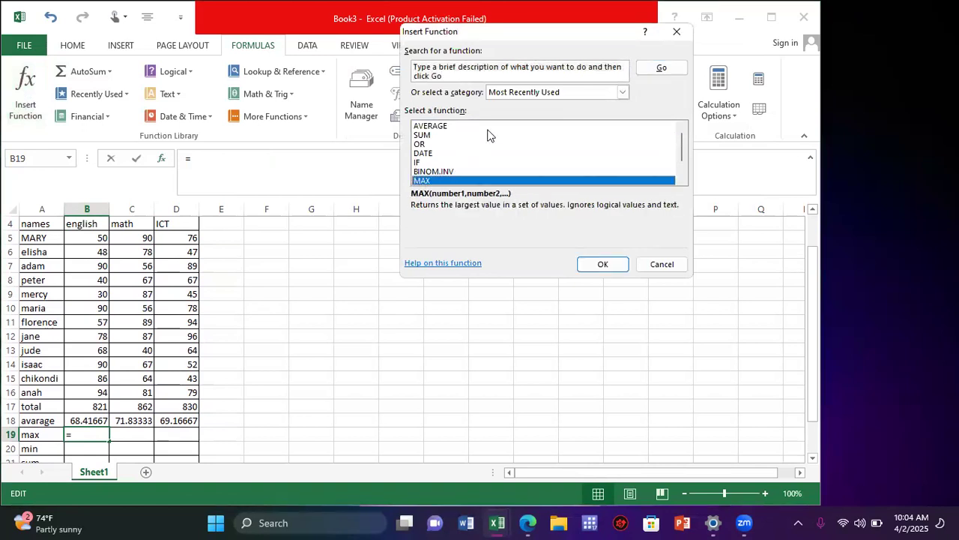
{"action": "left_click", "coordinate": [594, 264]}
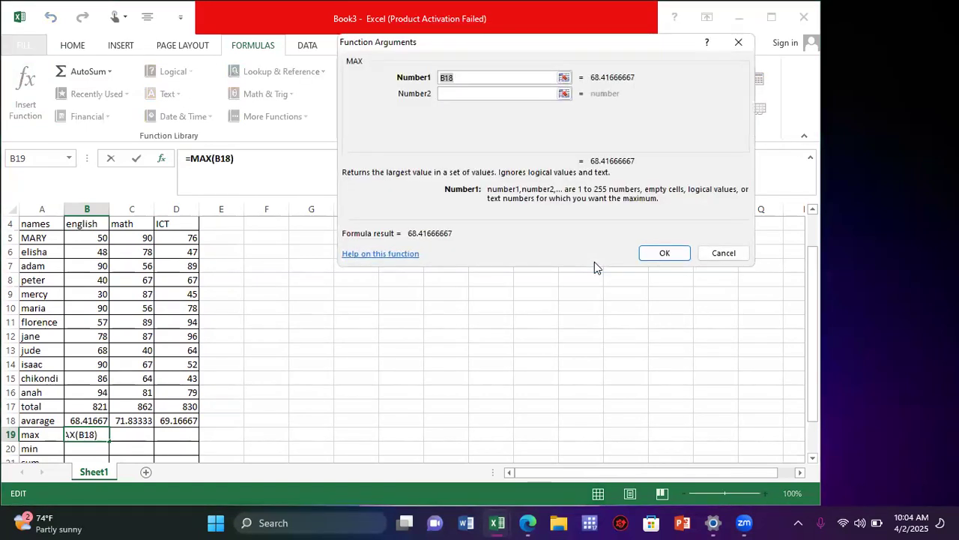
Replace the MAX function's first argument with the english marks B5:B16 and accept the formula
{"action": "left_click", "coordinate": [553, 78]}
{"action": "key", "text": "BackSpace"}
{"action": "key", "text": "BackSpace"}
{"action": "key", "text": "BackSpace"}
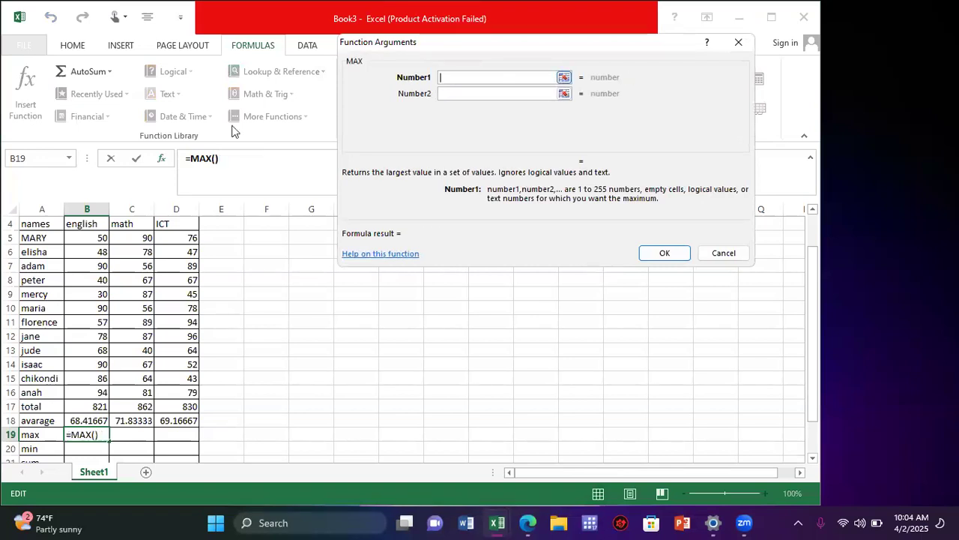
{"action": "left_click", "coordinate": [93, 236]}
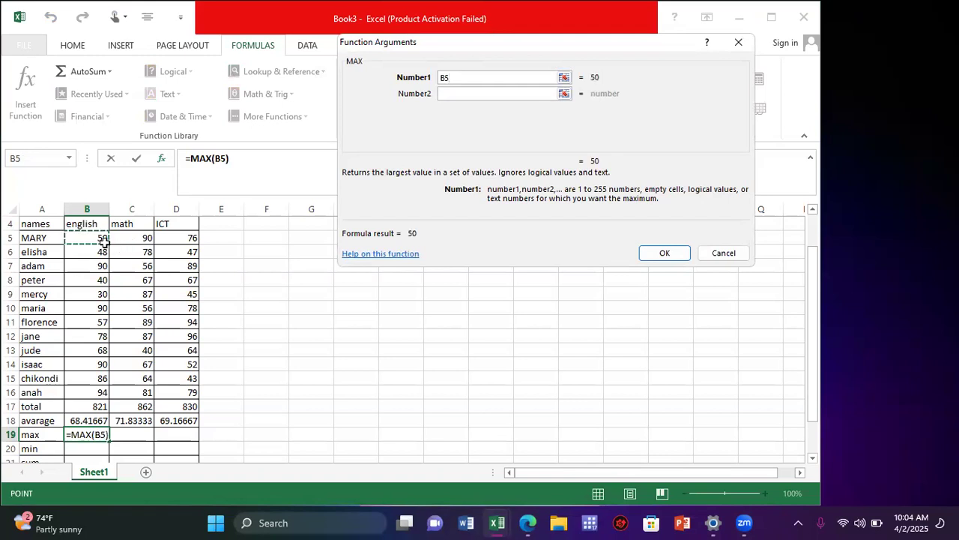
{"action": "left_click_drag", "start_coordinate": [101, 241], "coordinate": [94, 392]}
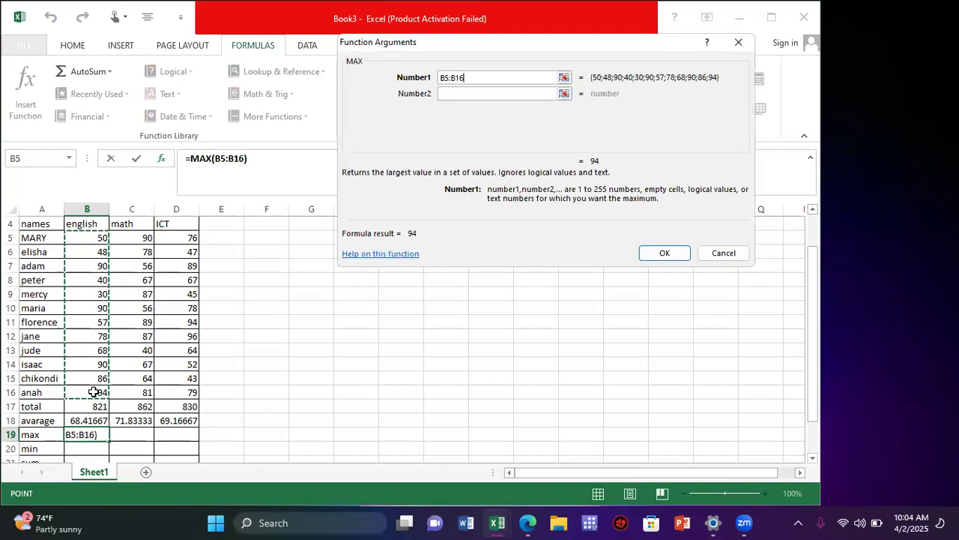
{"action": "left_click", "coordinate": [672, 253]}
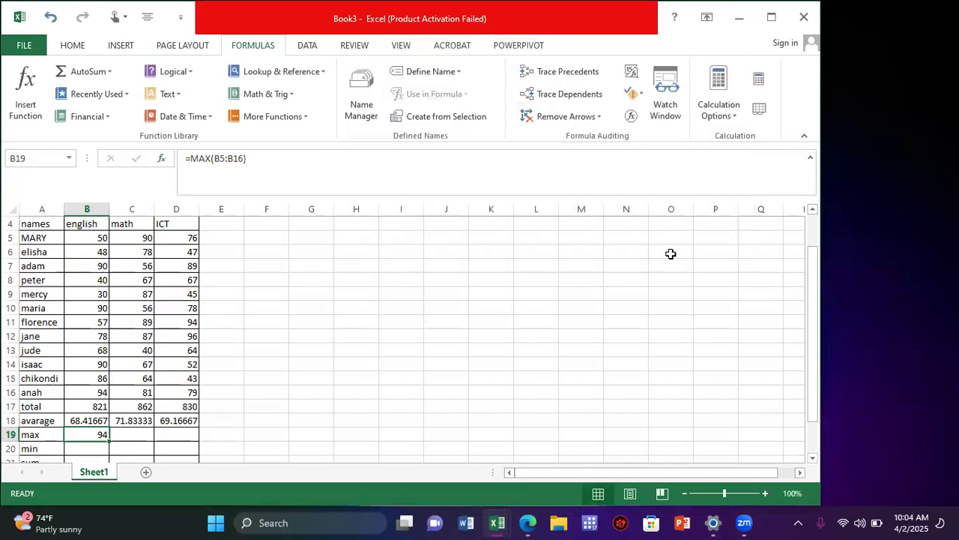
Find the highest math mark in cell C19 by inserting the MAX function over C5:C16
{"action": "left_click", "coordinate": [127, 442]}
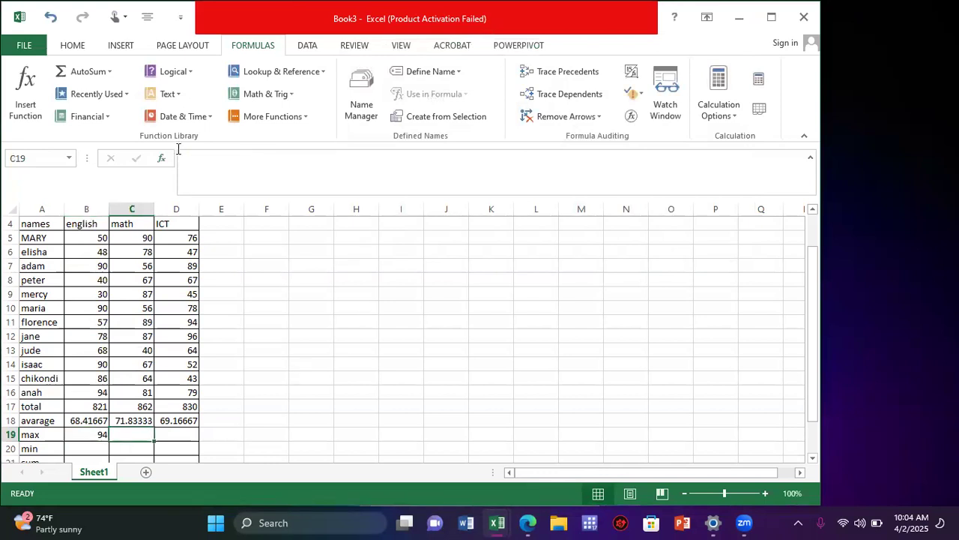
{"action": "left_click", "coordinate": [25, 90]}
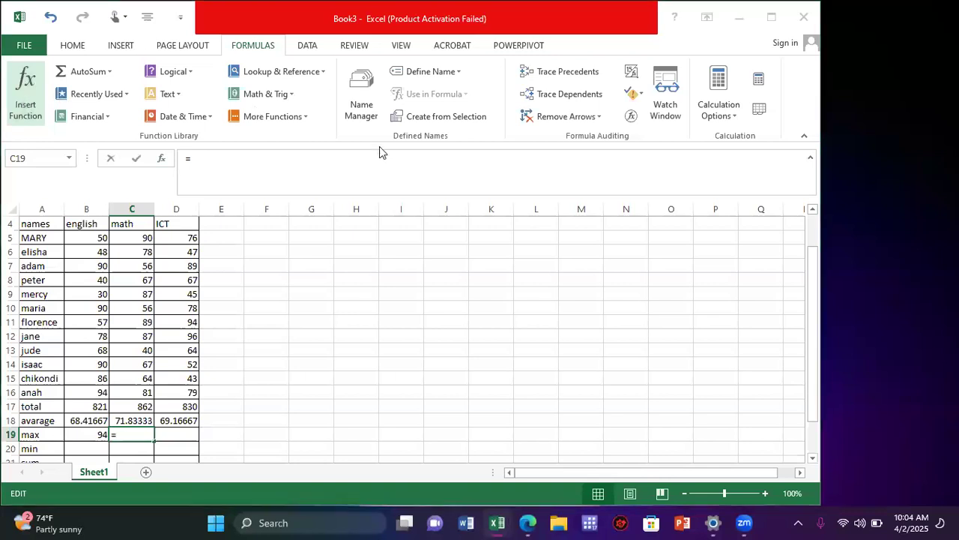
{"action": "left_click", "coordinate": [477, 127]}
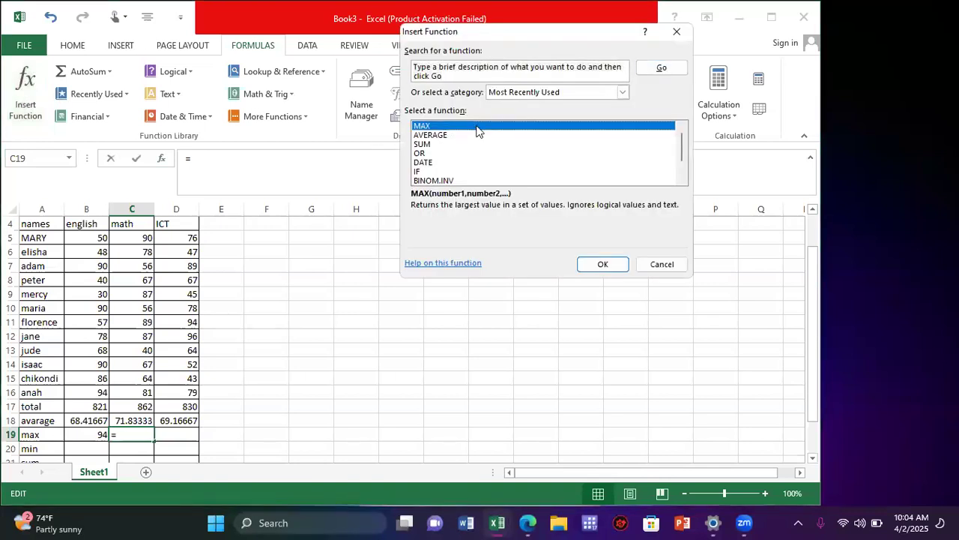
{"action": "left_click", "coordinate": [603, 264]}
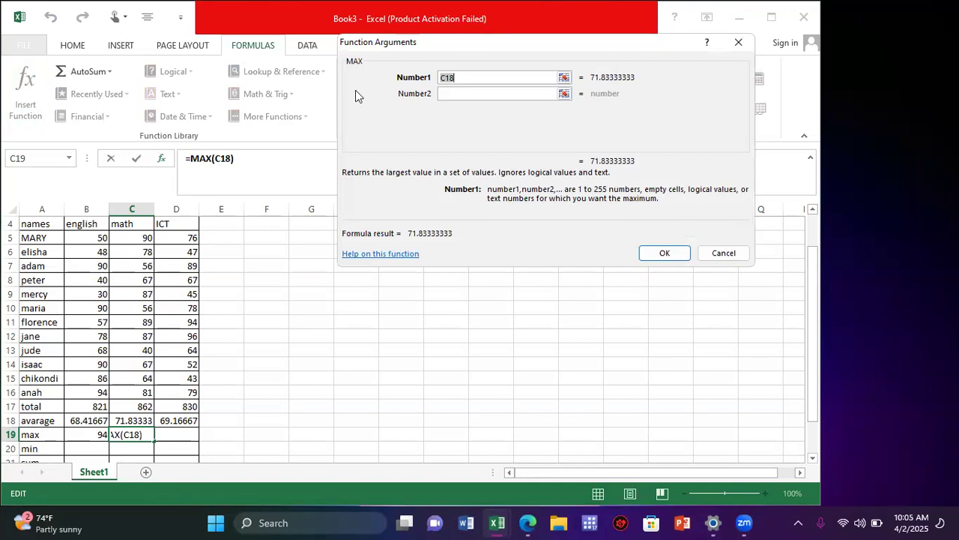
{"action": "key", "text": "BackSpace"}
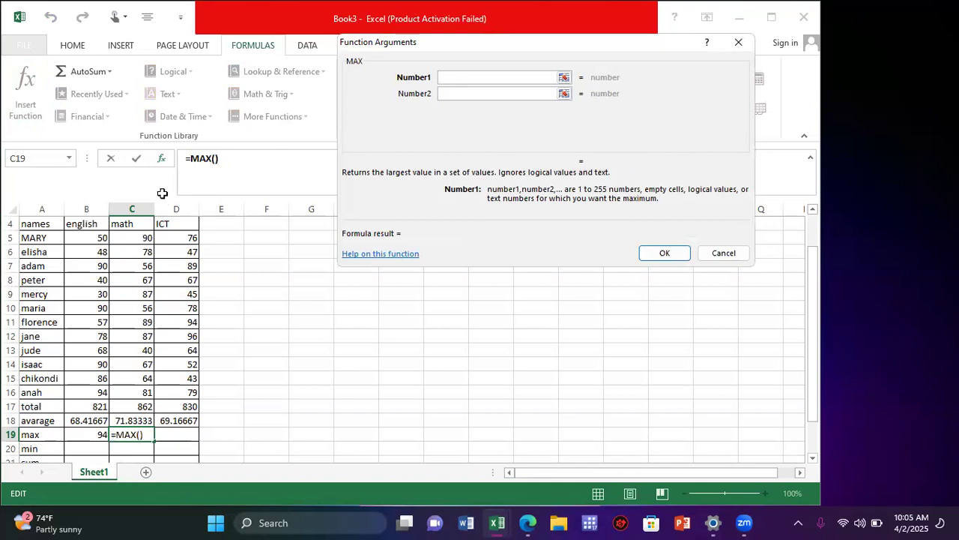
{"action": "left_click", "coordinate": [130, 241]}
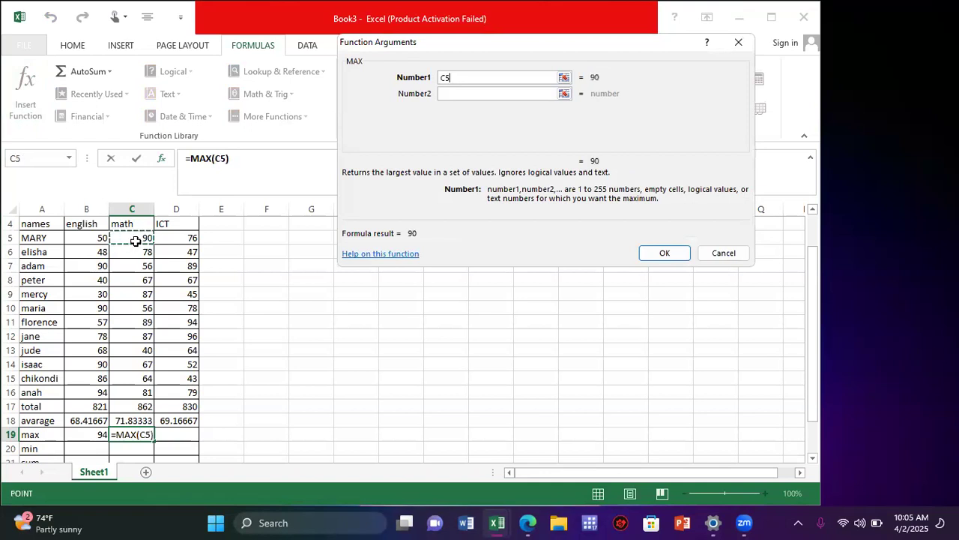
{"action": "left_click_drag", "start_coordinate": [147, 240], "coordinate": [142, 389]}
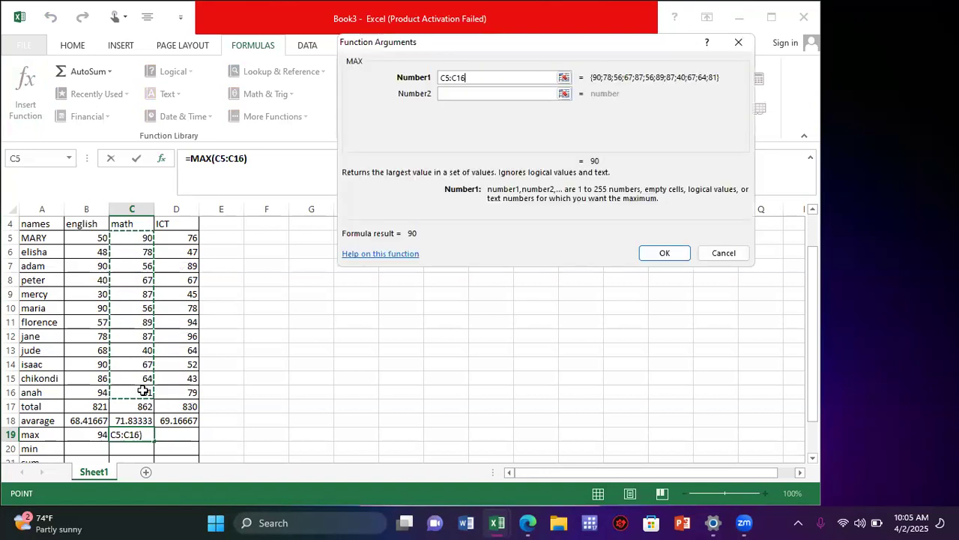
{"action": "left_click", "coordinate": [663, 253]}
Find the highest ICT mark in cell D19 by inserting the MAX function over the ICT marks
{"action": "left_click", "coordinate": [178, 239]}
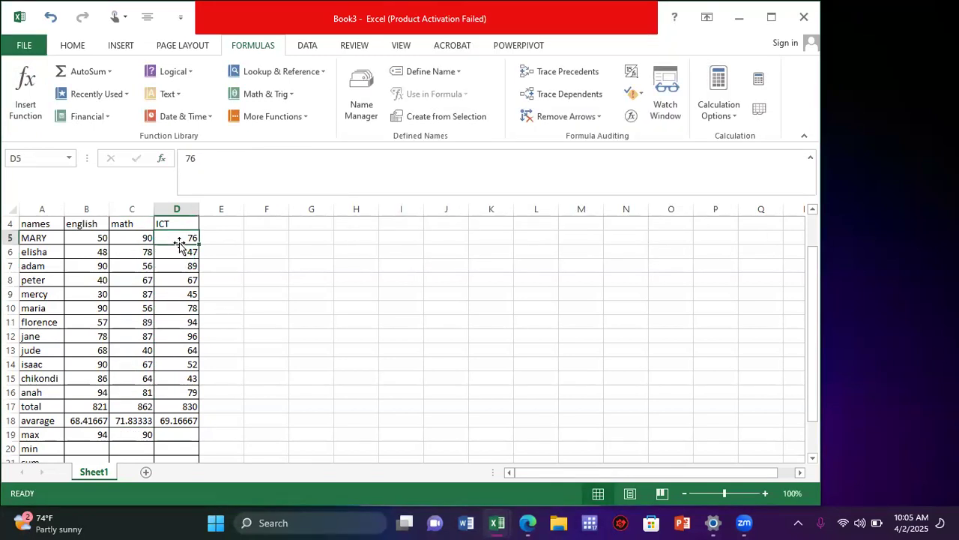
{"action": "left_click", "coordinate": [173, 434]}
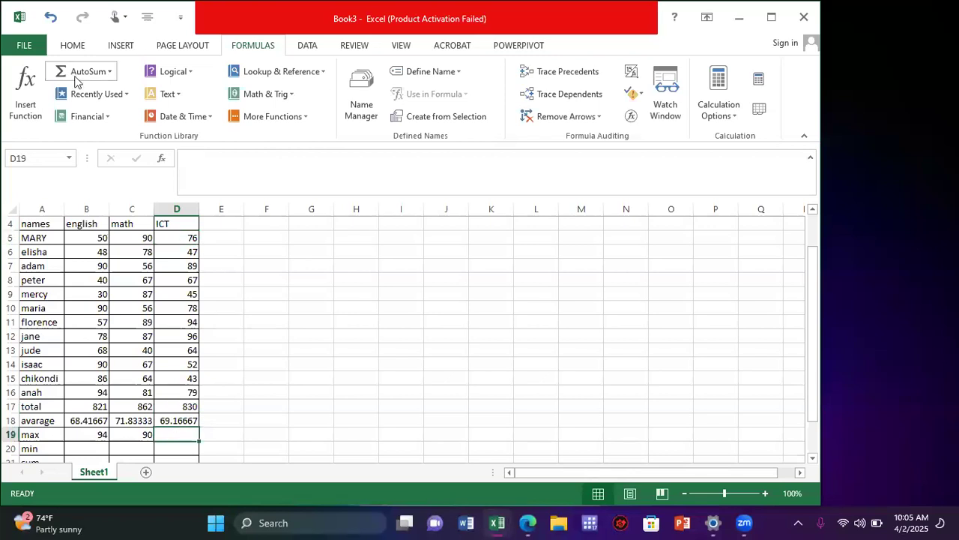
{"action": "left_click", "coordinate": [20, 96]}
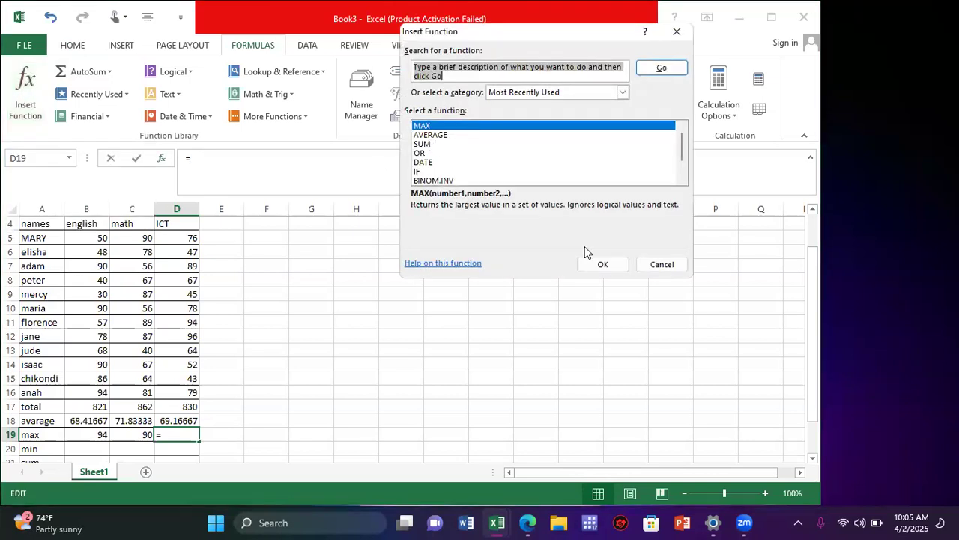
{"action": "left_click", "coordinate": [587, 267]}
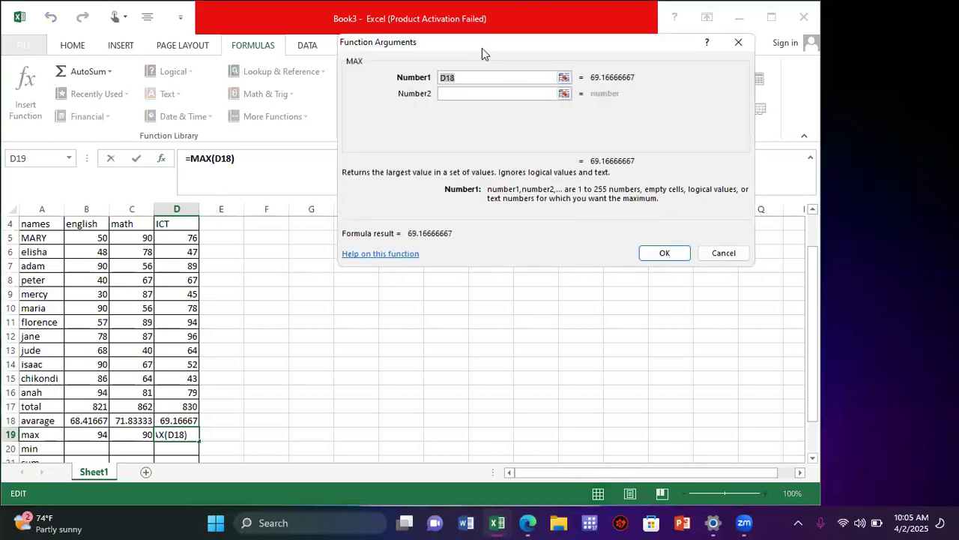
{"action": "key", "text": "BackSpace"}
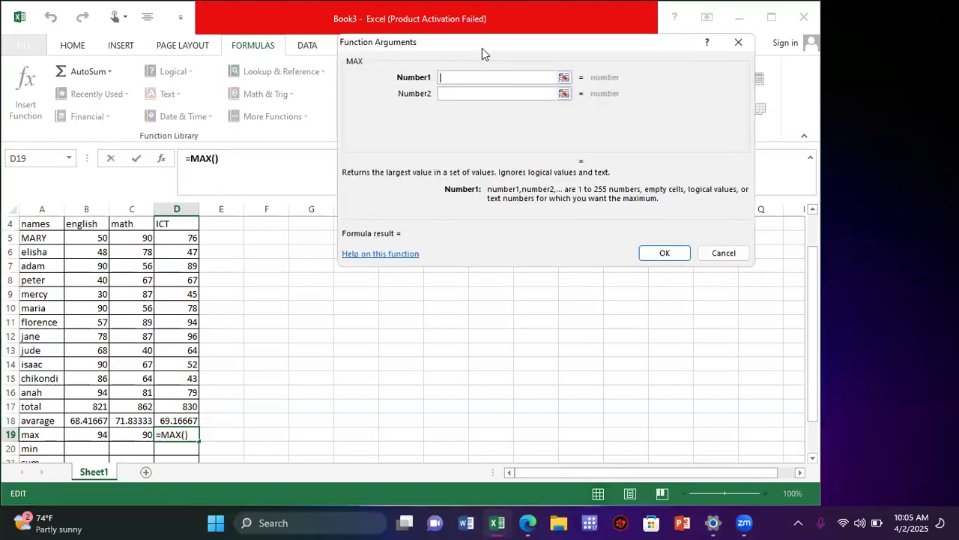
{"action": "left_click", "coordinate": [180, 237]}
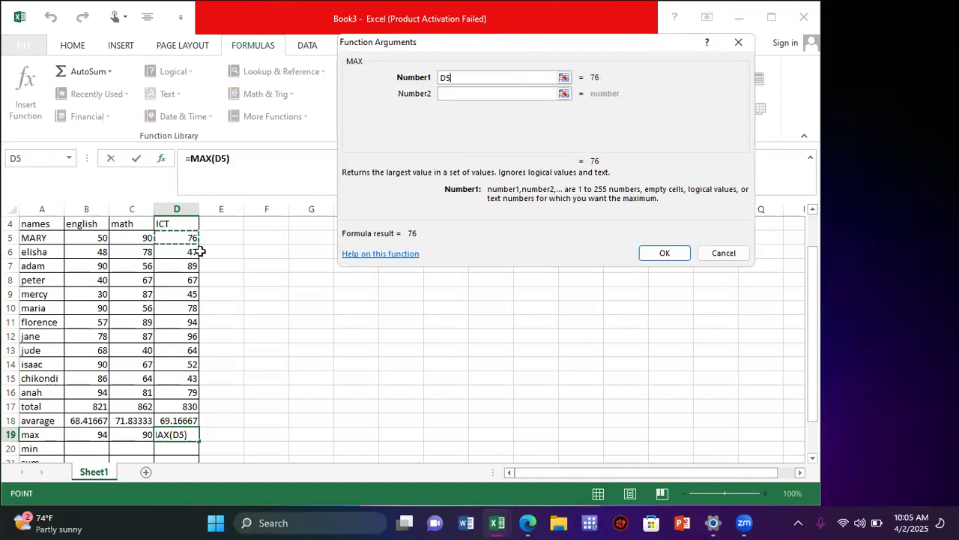
{"action": "left_click_drag", "start_coordinate": [193, 246], "coordinate": [191, 372]}
{"action": "left_click", "coordinate": [192, 238]}
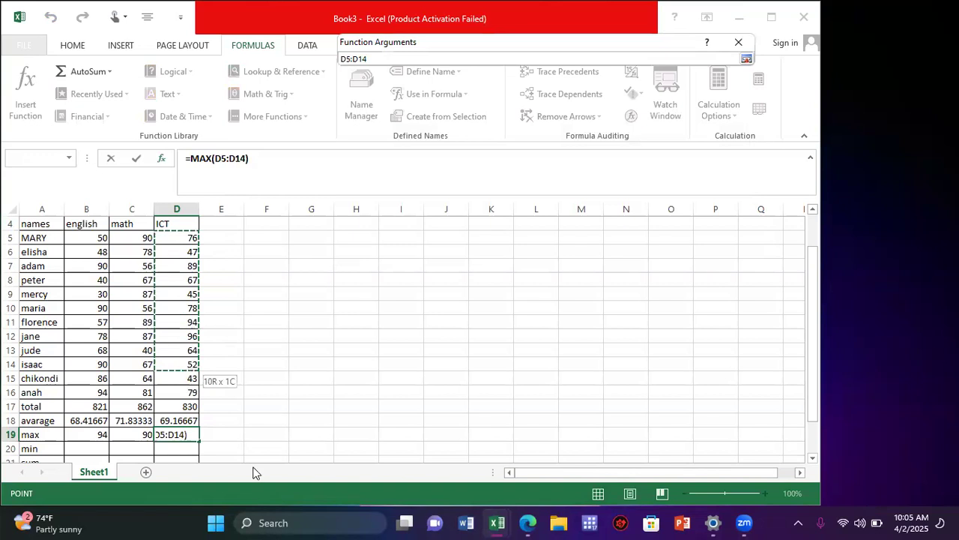
{"action": "key", "text": "Return"}
Search the function list for "min" and insert the MIN function in cell B20 of the english column
{"action": "left_click", "coordinate": [90, 448]}
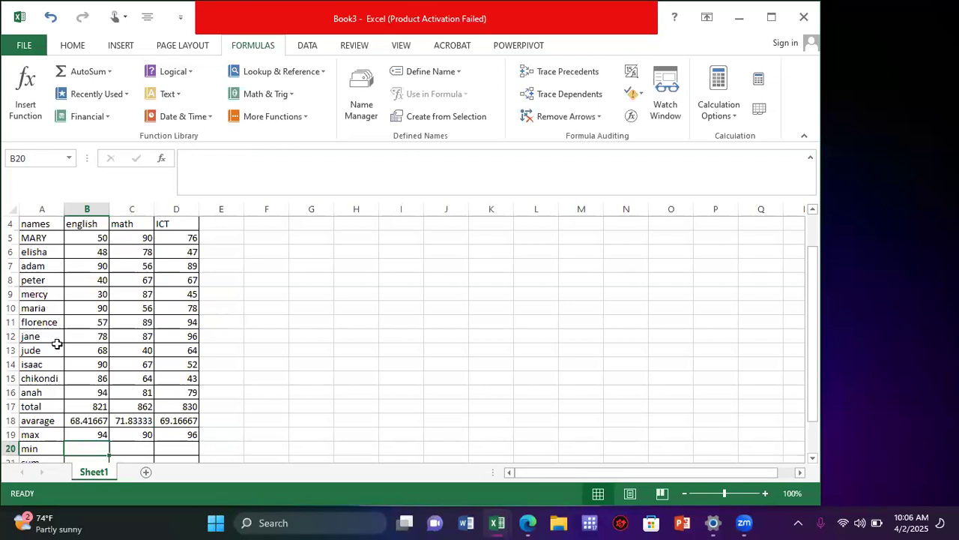
{"action": "left_click", "coordinate": [25, 101]}
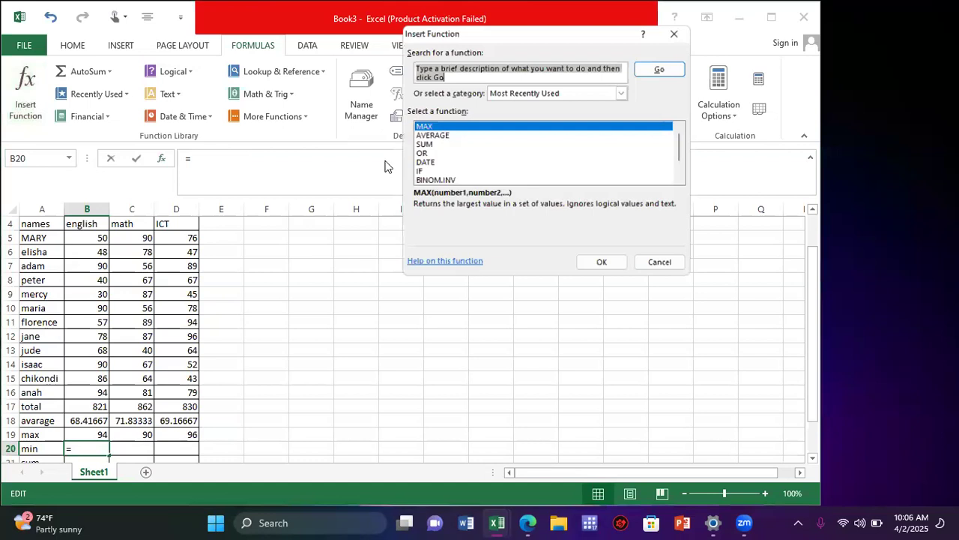
{"action": "left_click", "coordinate": [447, 73]}
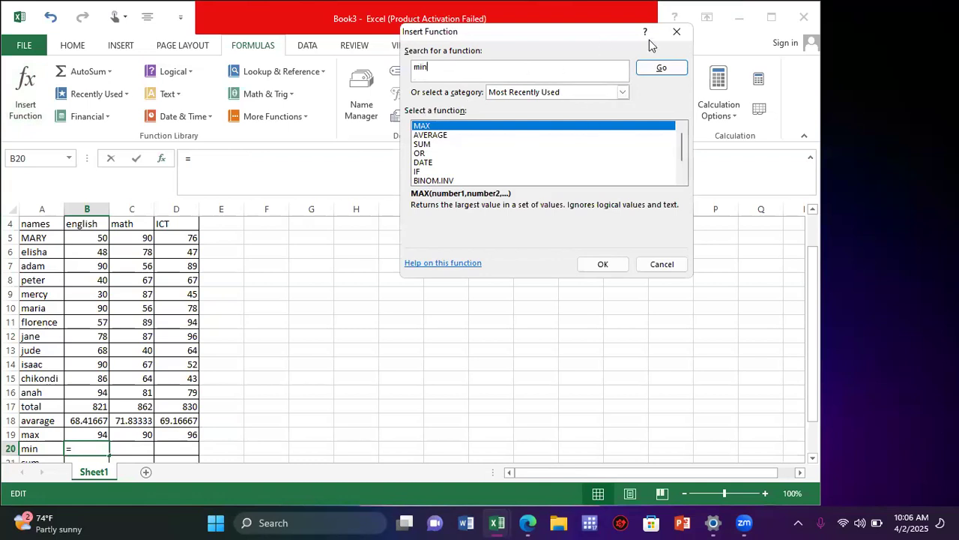
{"action": "left_click", "coordinate": [653, 71]}
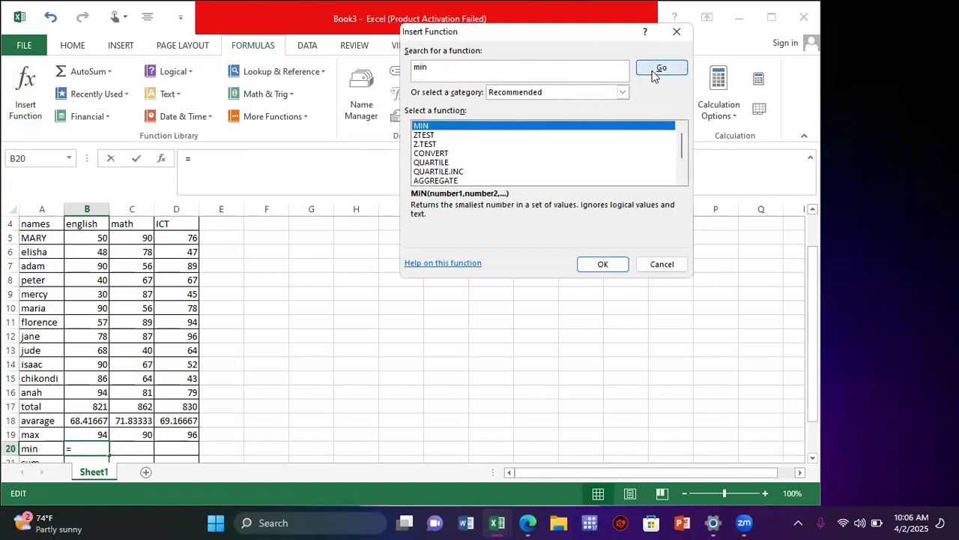
{"action": "left_click", "coordinate": [599, 267]}
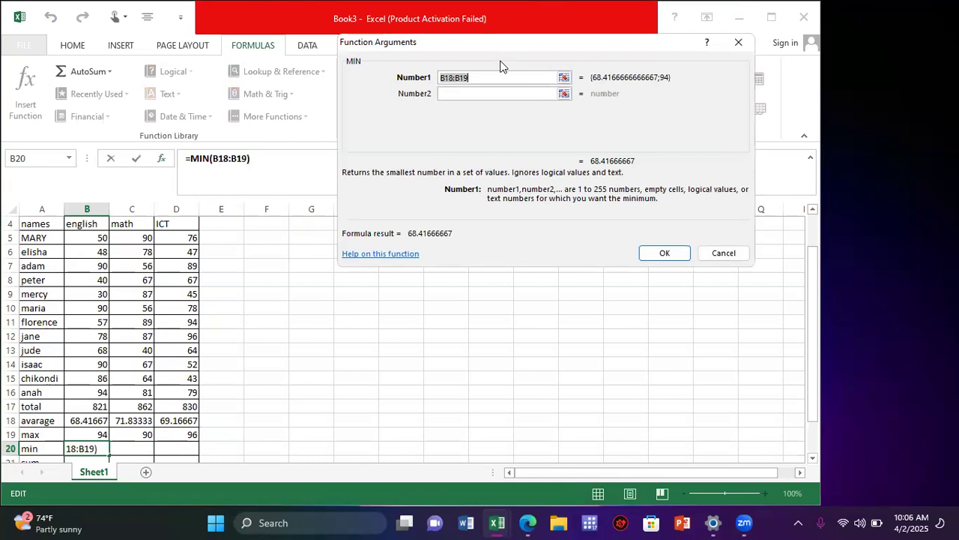
Replace the MIN function's first argument with the english marks B5:B16 and accept the formula
{"action": "key", "text": "BackSpace"}
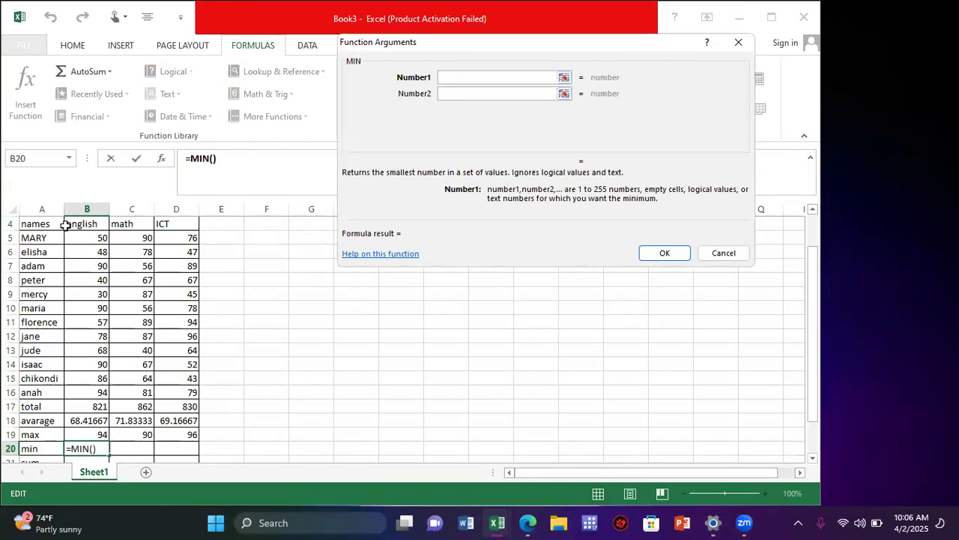
{"action": "left_click", "coordinate": [96, 237]}
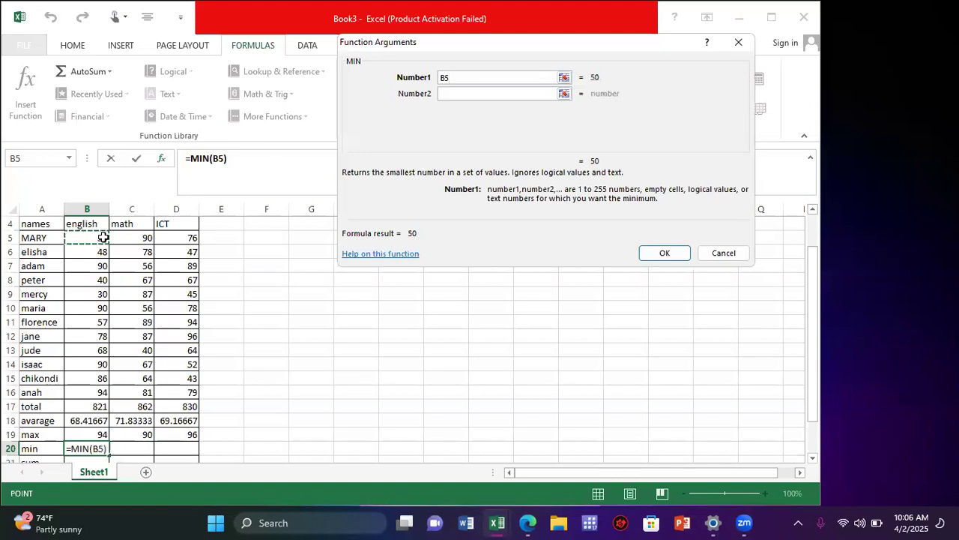
{"action": "left_click_drag", "start_coordinate": [109, 244], "coordinate": [104, 392]}
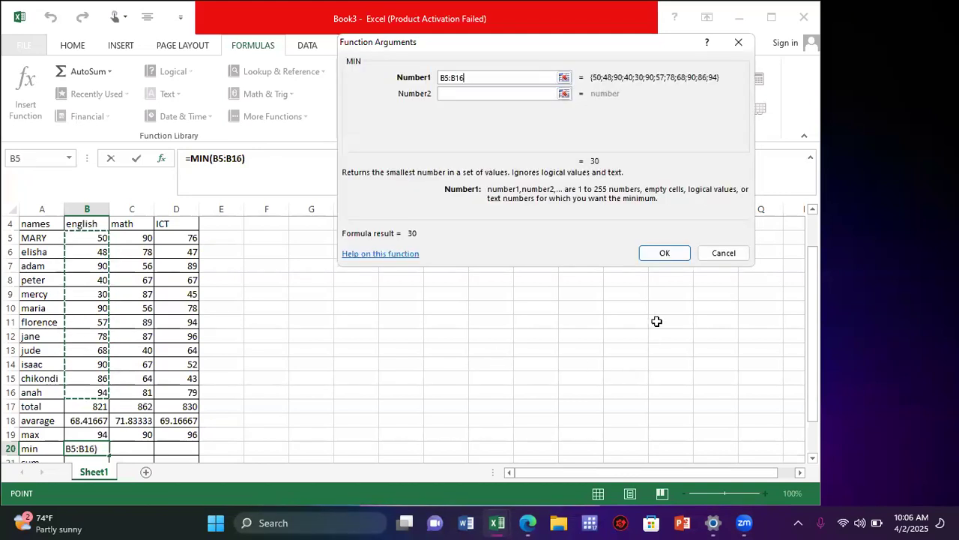
{"action": "left_click", "coordinate": [665, 253]}
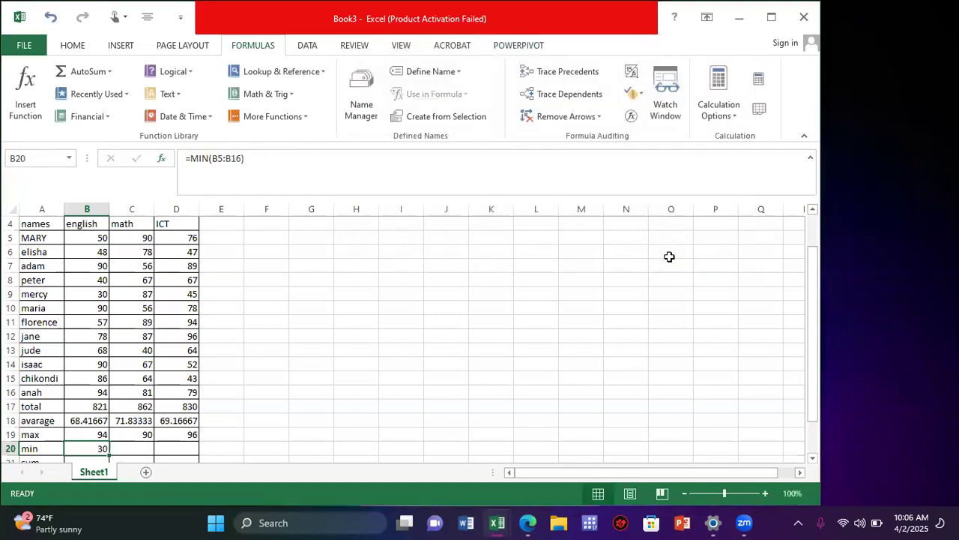
Find the lowest math mark in cell C20 by inserting the MIN function over C5:C16
{"action": "left_click", "coordinate": [129, 450]}
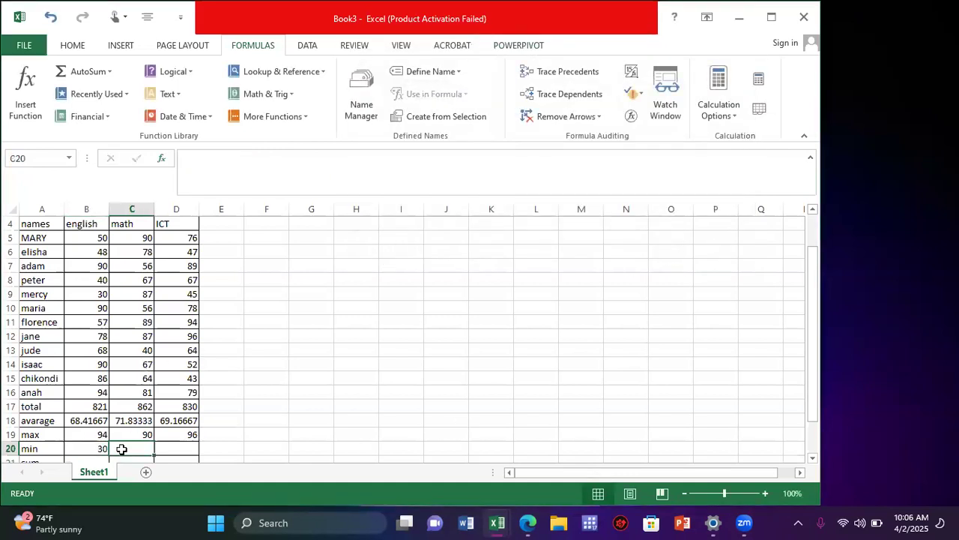
{"action": "left_click", "coordinate": [25, 90]}
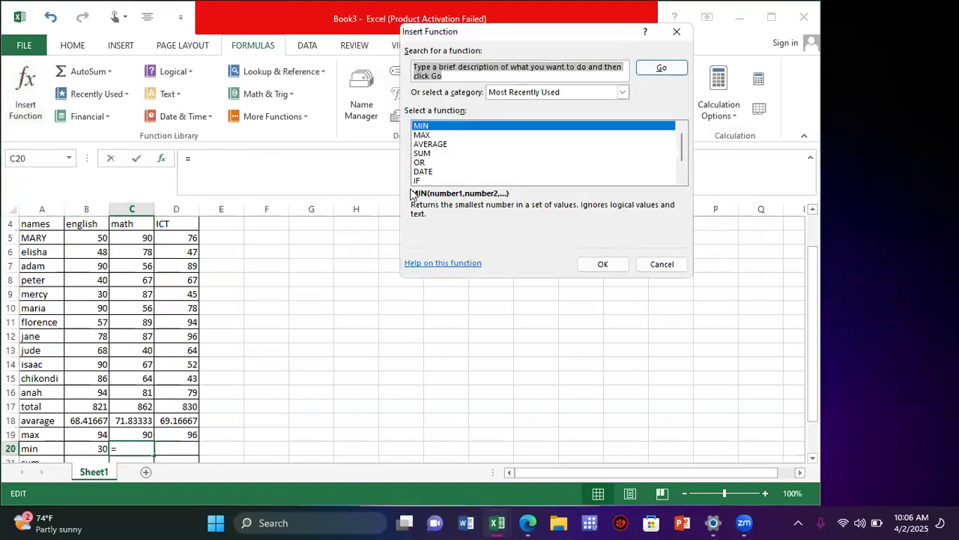
{"action": "left_click", "coordinate": [603, 264]}
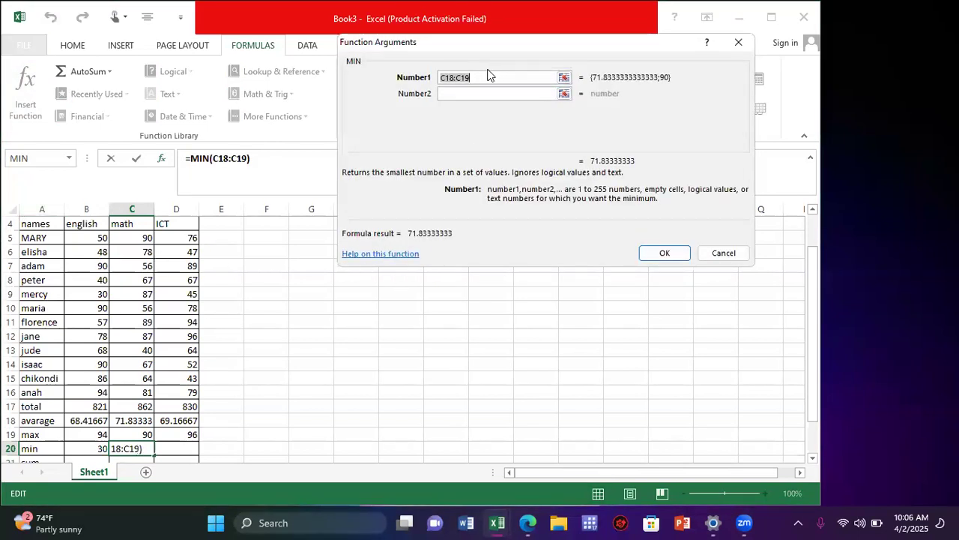
{"action": "key", "text": "BackSpace"}
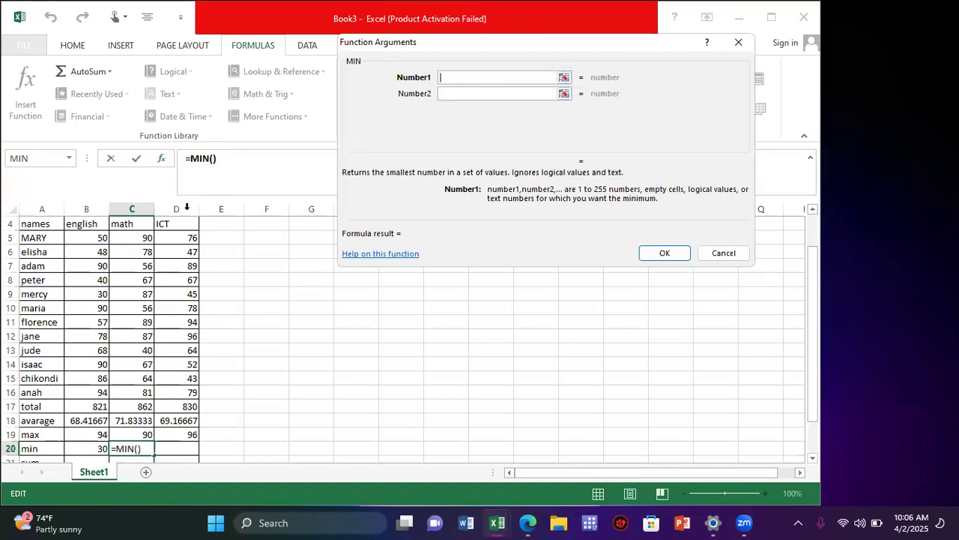
{"action": "left_click", "coordinate": [135, 237]}
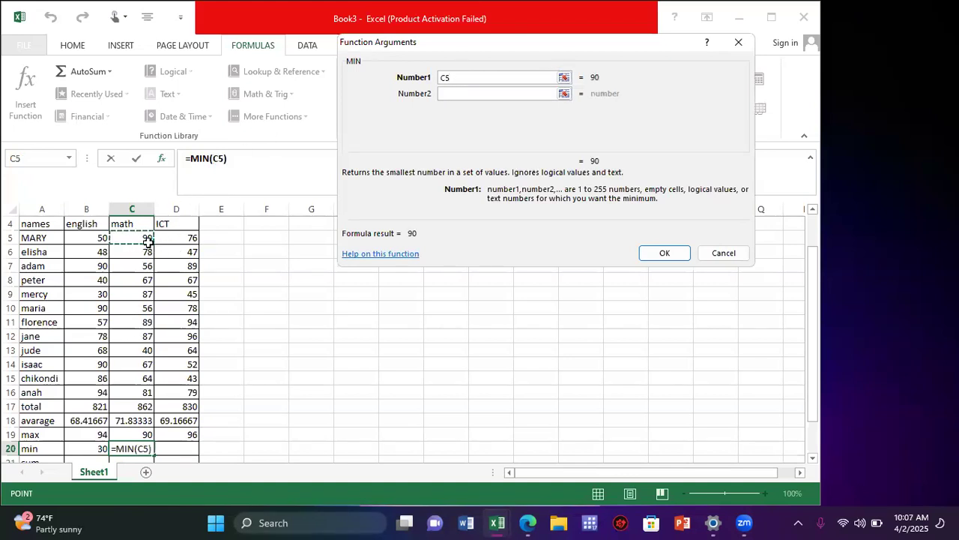
{"action": "left_click_drag", "start_coordinate": [149, 240], "coordinate": [137, 406]}
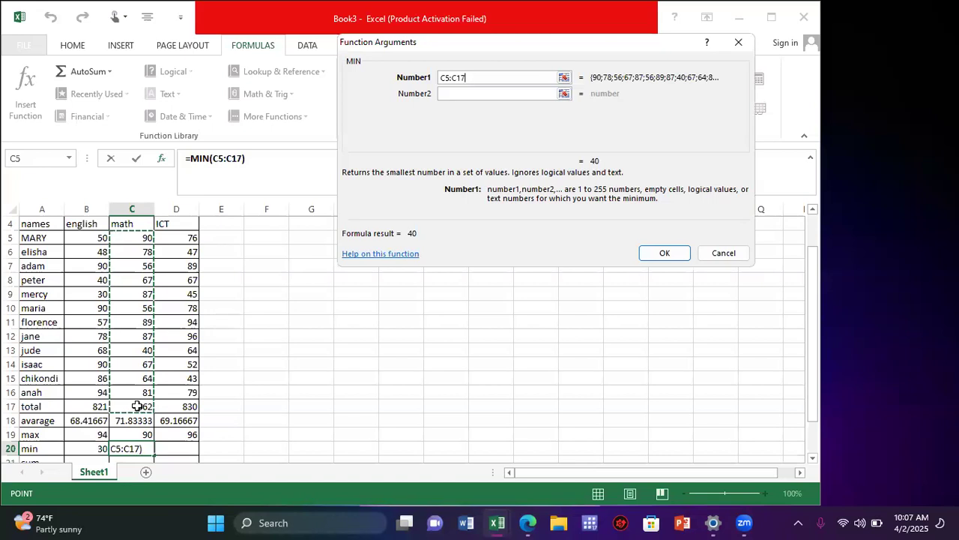
{"action": "left_click", "coordinate": [167, 310]}
{"action": "left_click", "coordinate": [136, 239]}
{"action": "left_click_drag", "start_coordinate": [149, 239], "coordinate": [144, 393]}
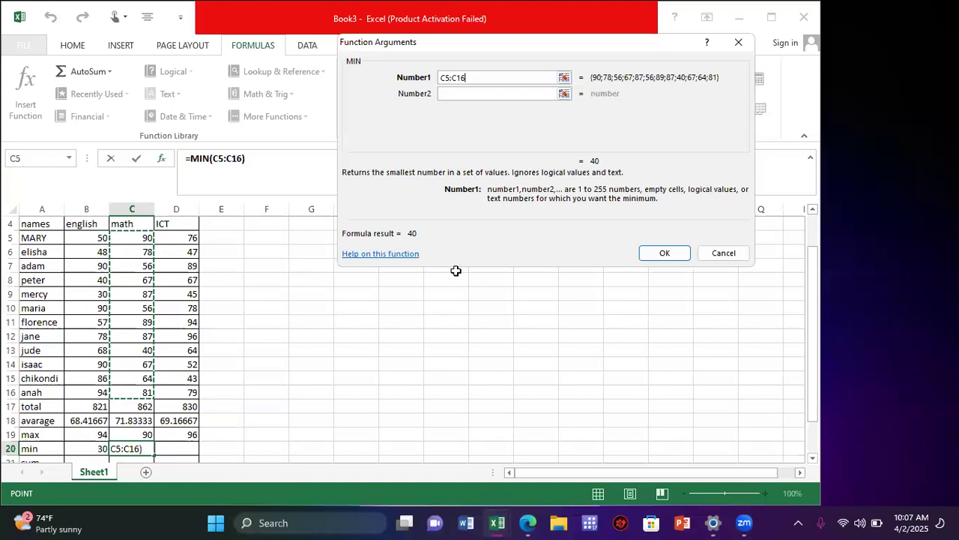
{"action": "left_click", "coordinate": [661, 254]}
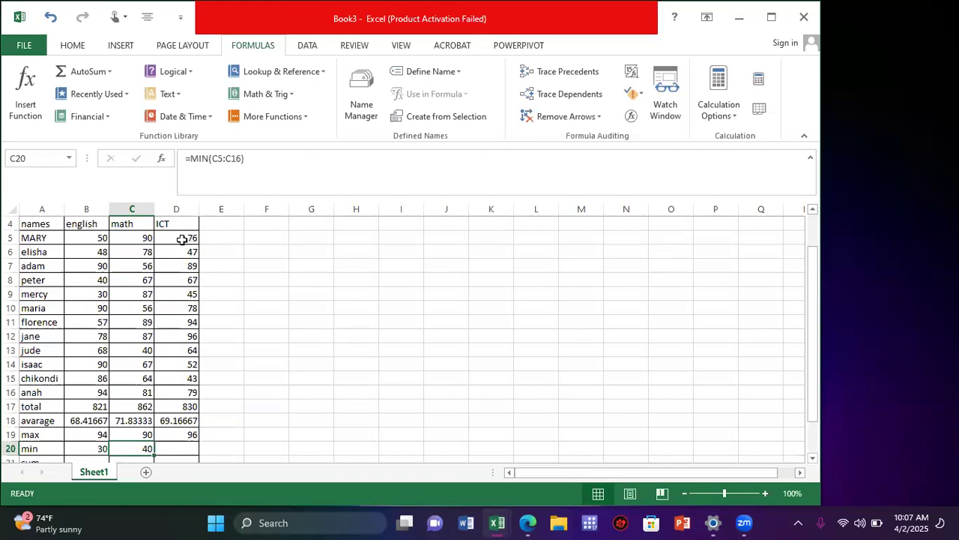
Find the lowest ICT mark in cell D20 by inserting the MIN function over D5:D16
{"action": "left_click", "coordinate": [171, 452]}
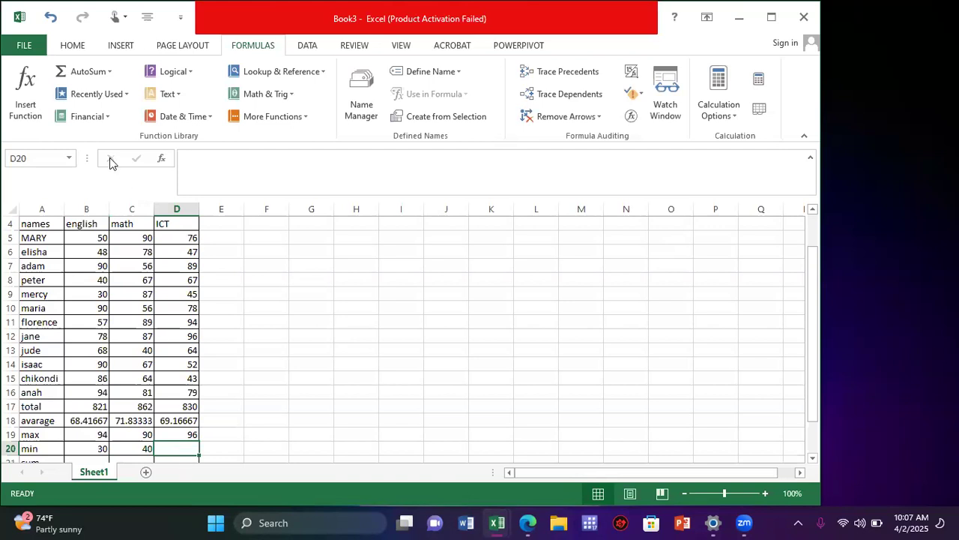
{"action": "left_click", "coordinate": [25, 98]}
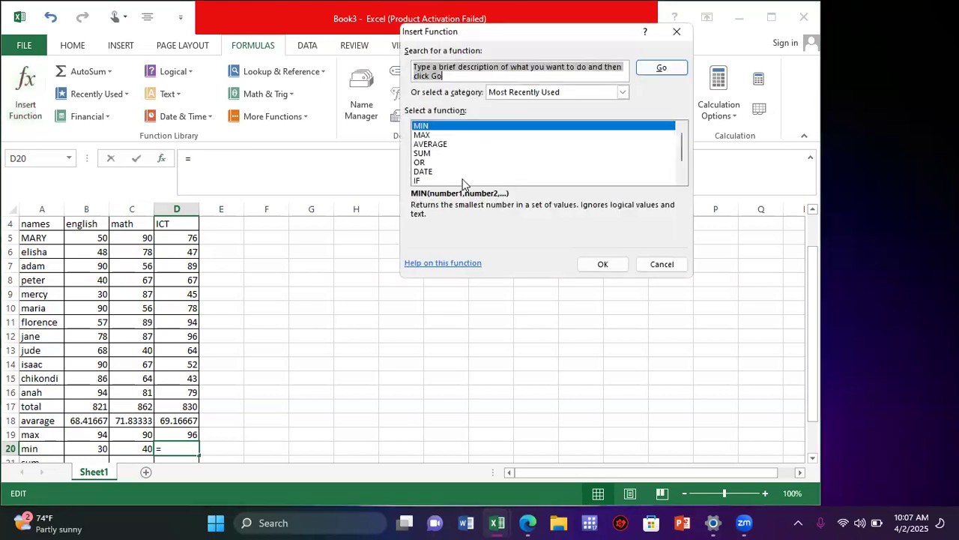
{"action": "left_click", "coordinate": [603, 262]}
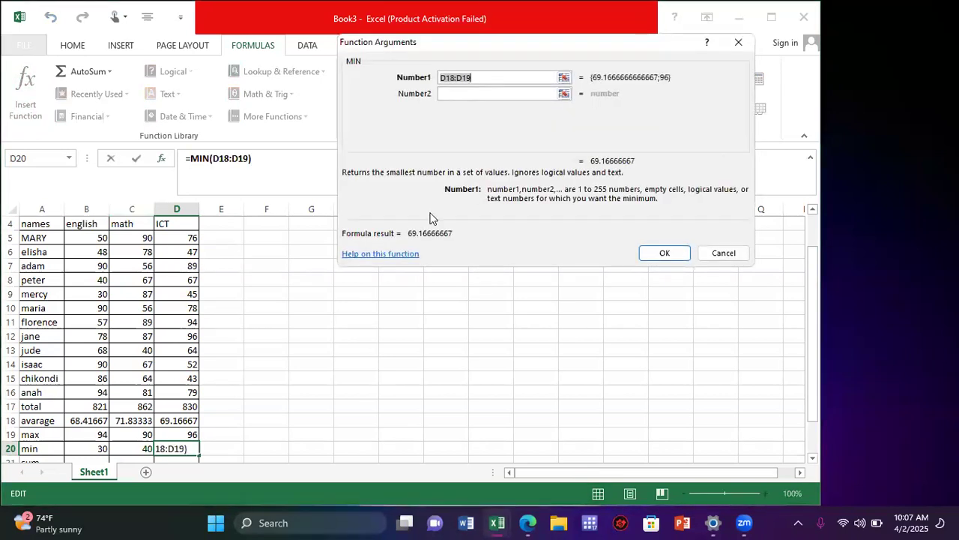
{"action": "key", "text": "BackSpace"}
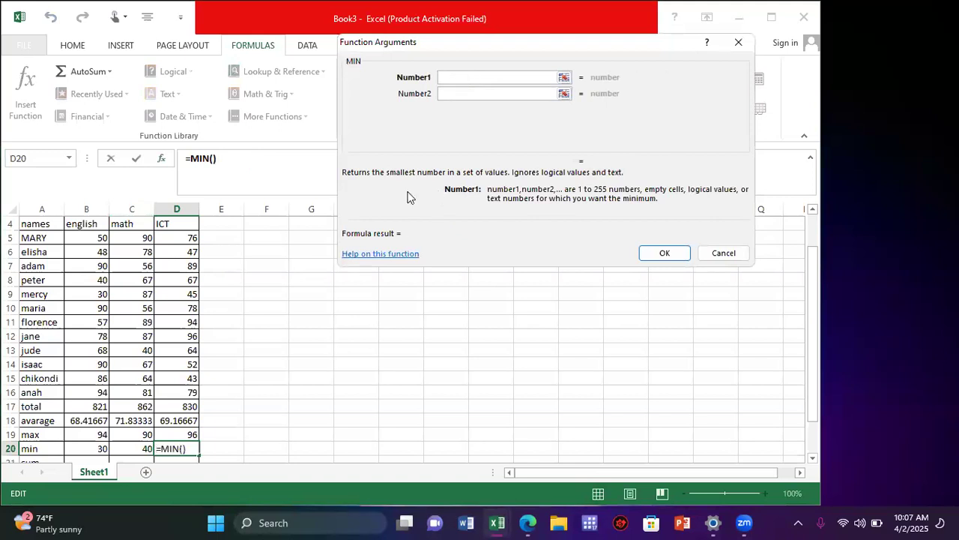
{"action": "left_click", "coordinate": [177, 239]}
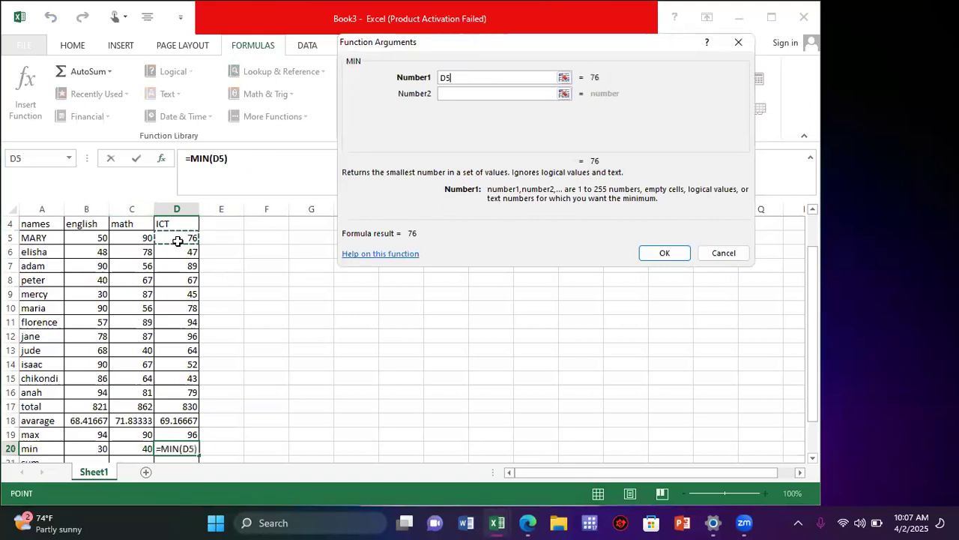
{"action": "left_click_drag", "start_coordinate": [193, 235], "coordinate": [186, 388]}
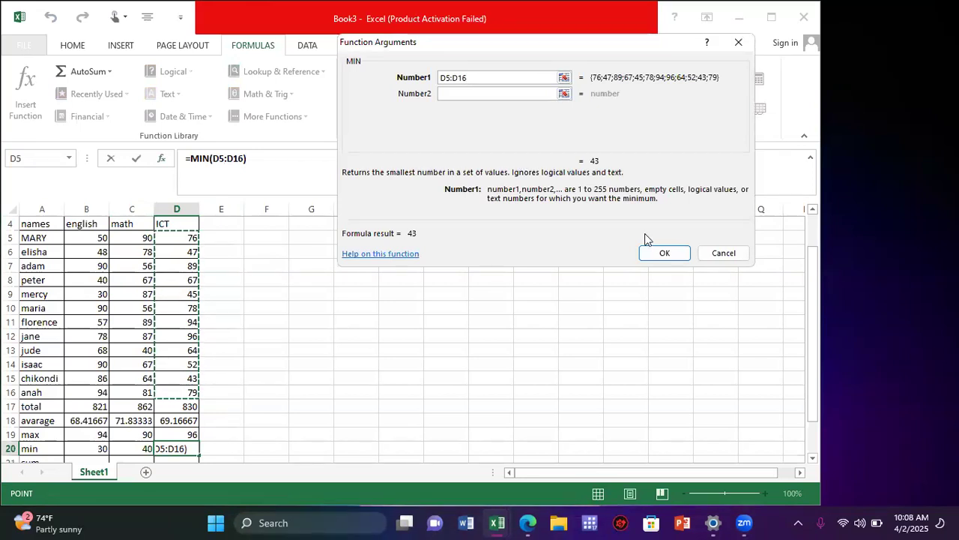
{"action": "left_click", "coordinate": [663, 253]}
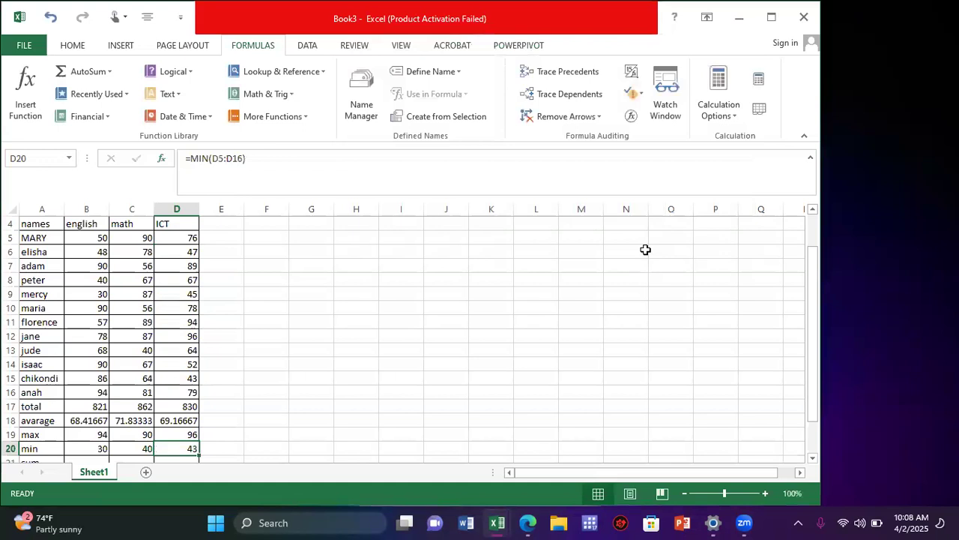
Review the AMNATI SCHOOL RESULTS table from its title and subject marks down to the total, avarage, max, min and sum rows
{"action": "scroll", "coordinate": [645, 249], "scroll_direction": "down", "scroll_amount": 1}
{"action": "scroll", "coordinate": [645, 249], "scroll_direction": "up", "scroll_amount": 1}
{"action": "scroll", "coordinate": [645, 250], "scroll_direction": "up", "scroll_amount": 1}
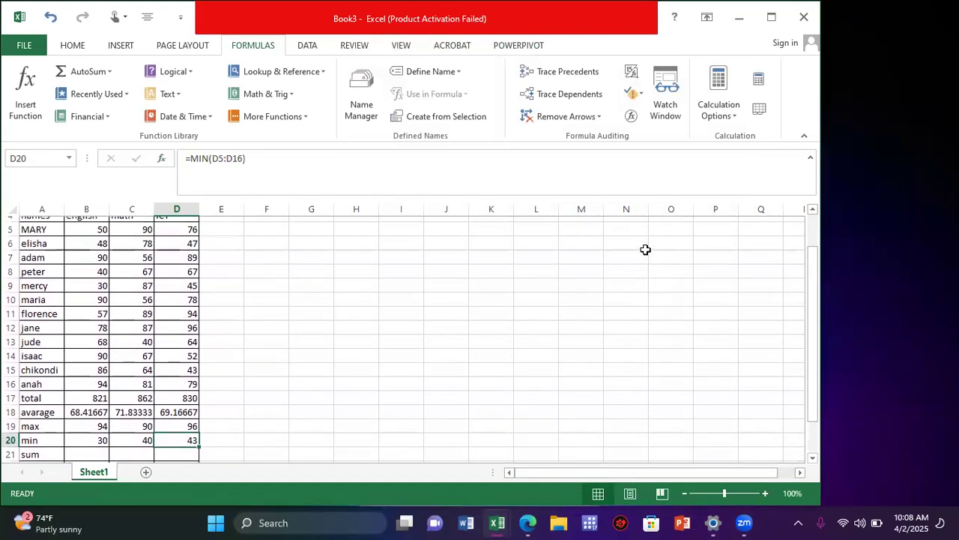
{"action": "scroll", "coordinate": [645, 250], "scroll_direction": "up", "scroll_amount": 2}
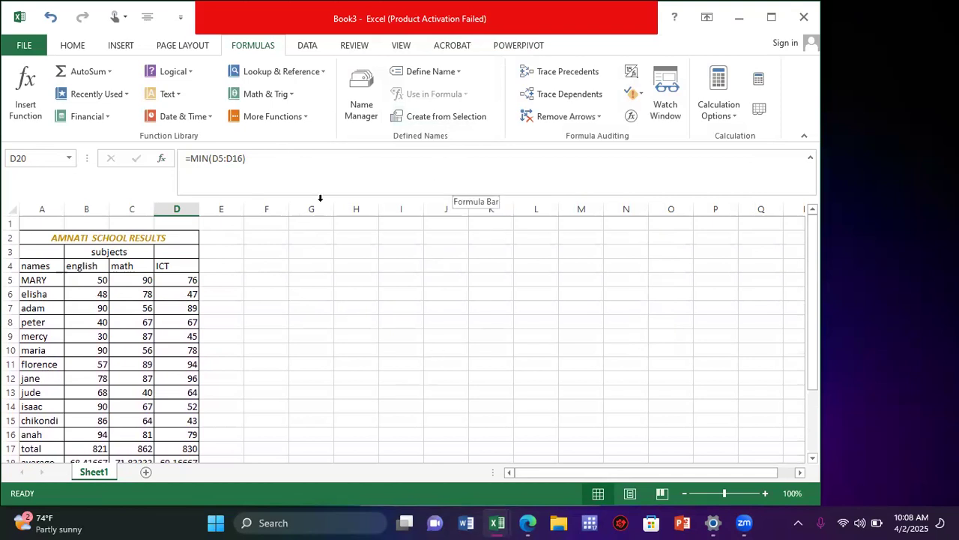
{"action": "scroll", "coordinate": [293, 279], "scroll_direction": "down", "scroll_amount": 2}
{"action": "scroll", "coordinate": [293, 279], "scroll_direction": "up", "scroll_amount": 2}
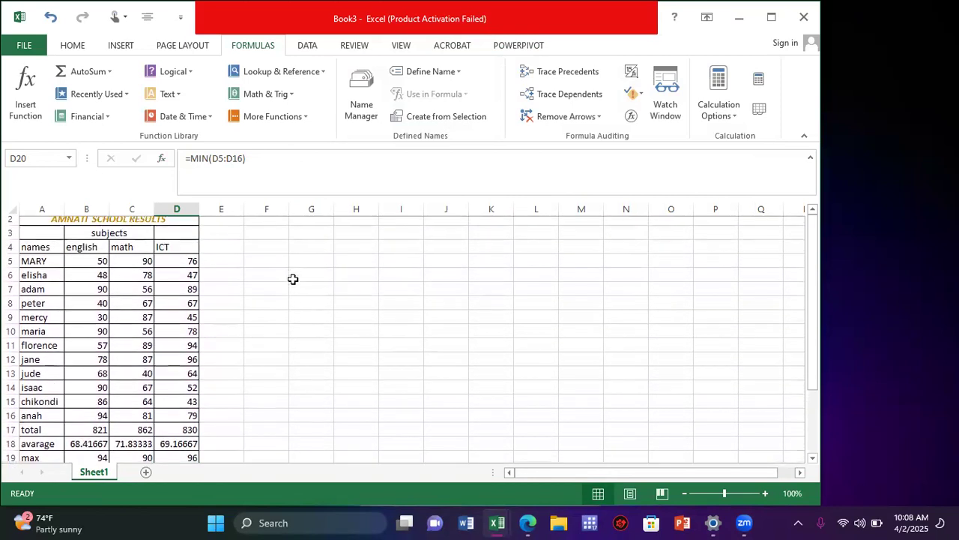
{"action": "scroll", "coordinate": [293, 278], "scroll_direction": "down", "scroll_amount": 1}
{"action": "scroll", "coordinate": [293, 279], "scroll_direction": "down", "scroll_amount": 1}
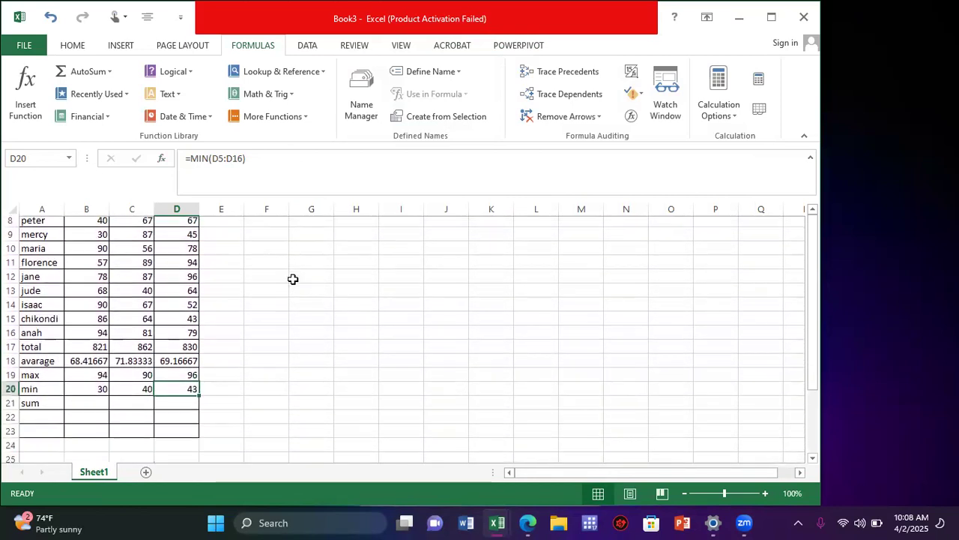
{"action": "scroll", "coordinate": [293, 279], "scroll_direction": "up", "scroll_amount": 2}
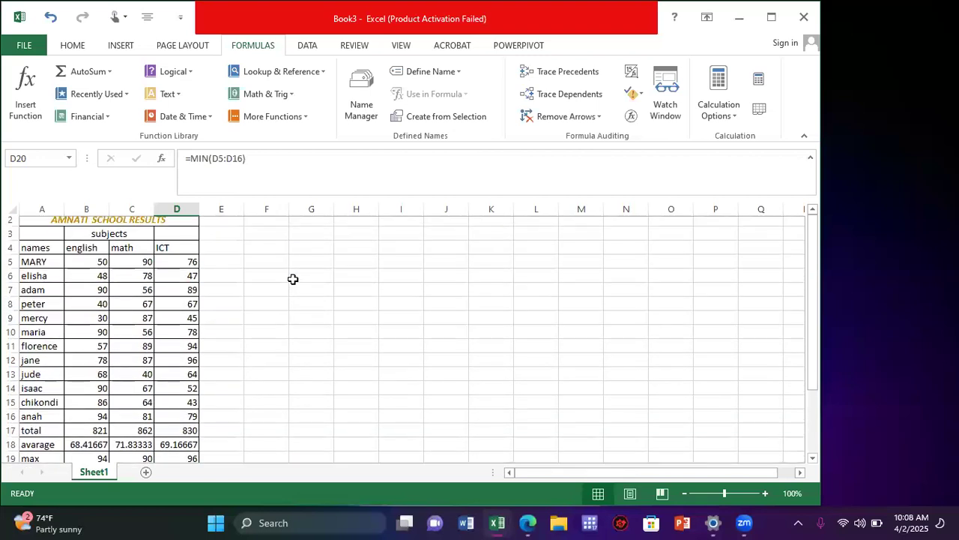
{"action": "scroll", "coordinate": [293, 279], "scroll_direction": "up", "scroll_amount": 1}
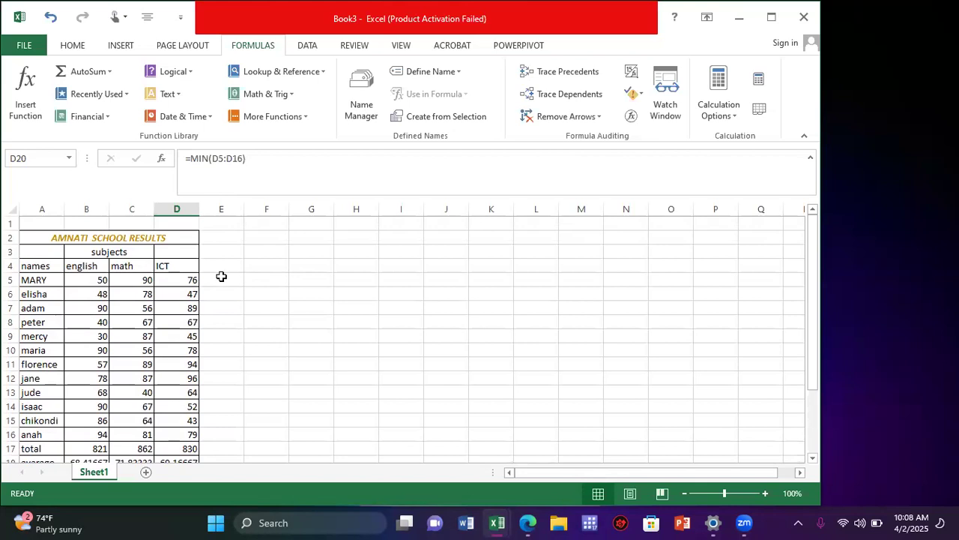
{"action": "scroll", "coordinate": [221, 276], "scroll_direction": "down", "scroll_amount": 3}
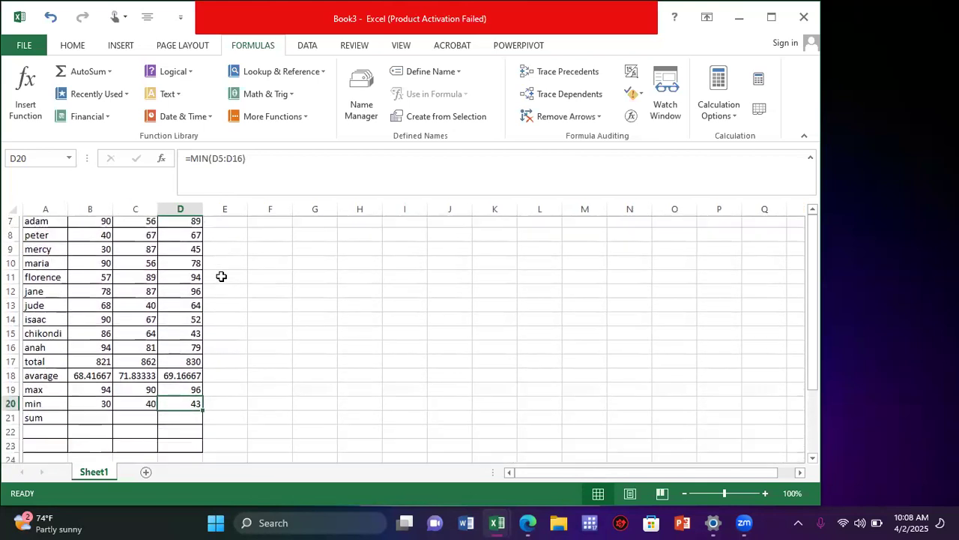
{"action": "scroll", "coordinate": [221, 276], "scroll_direction": "up", "scroll_amount": 1}
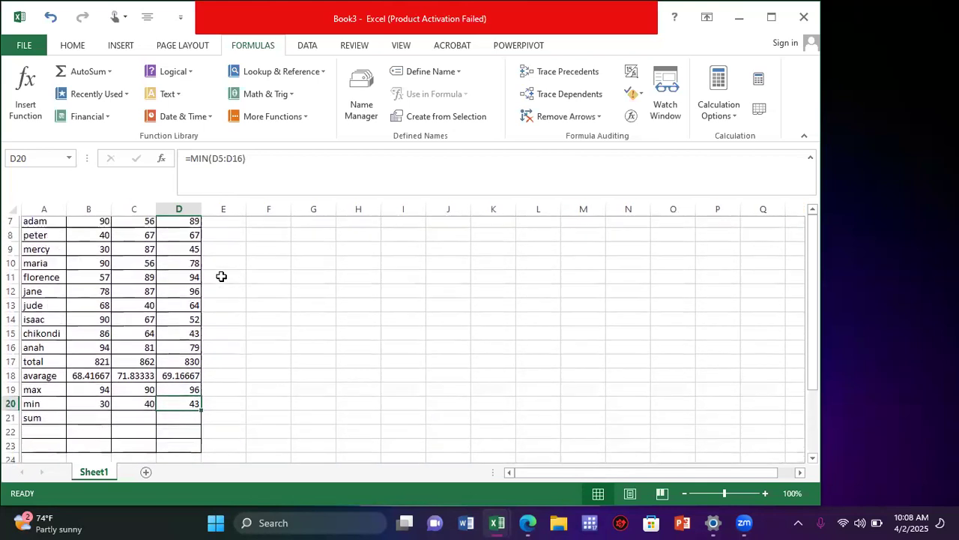
{"action": "scroll", "coordinate": [221, 277], "scroll_direction": "up", "scroll_amount": 1}
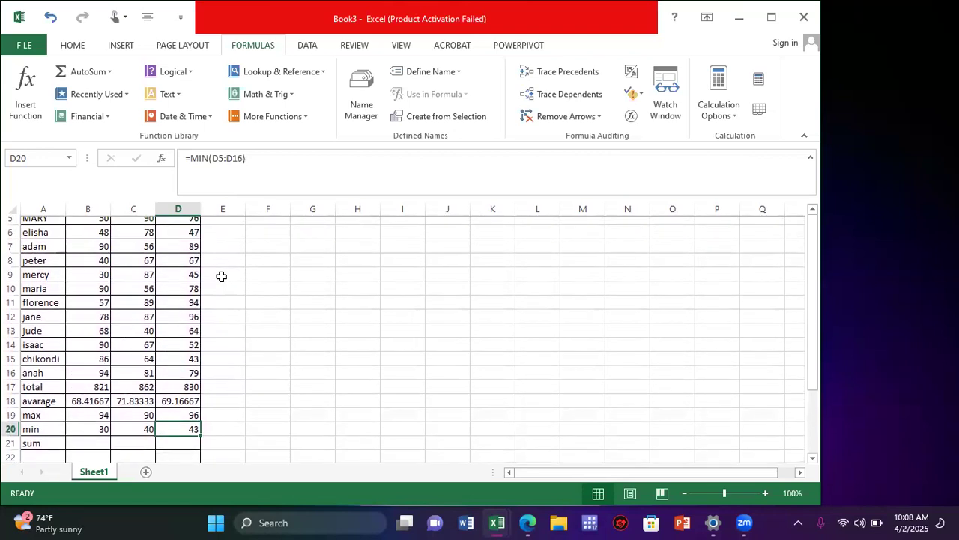
{"action": "scroll", "coordinate": [221, 277], "scroll_direction": "up", "scroll_amount": 2}
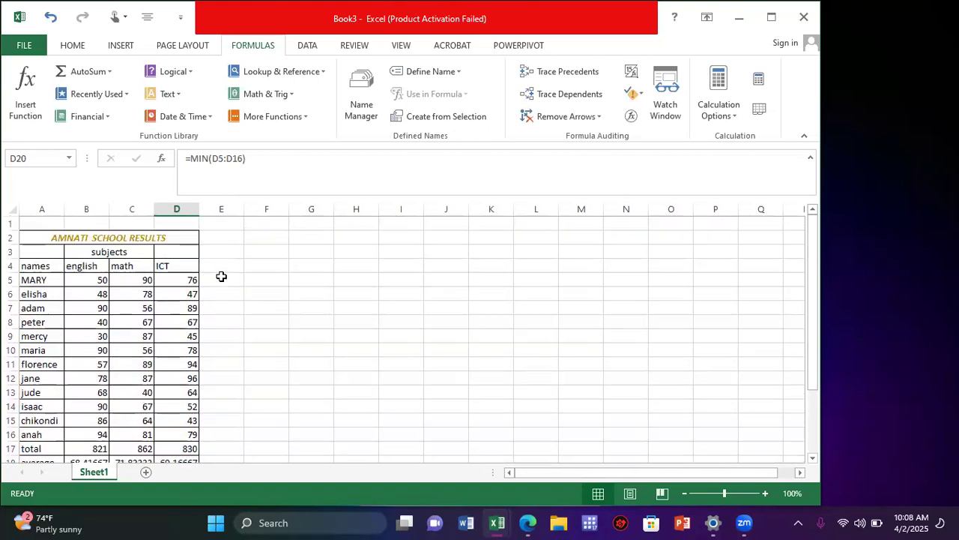